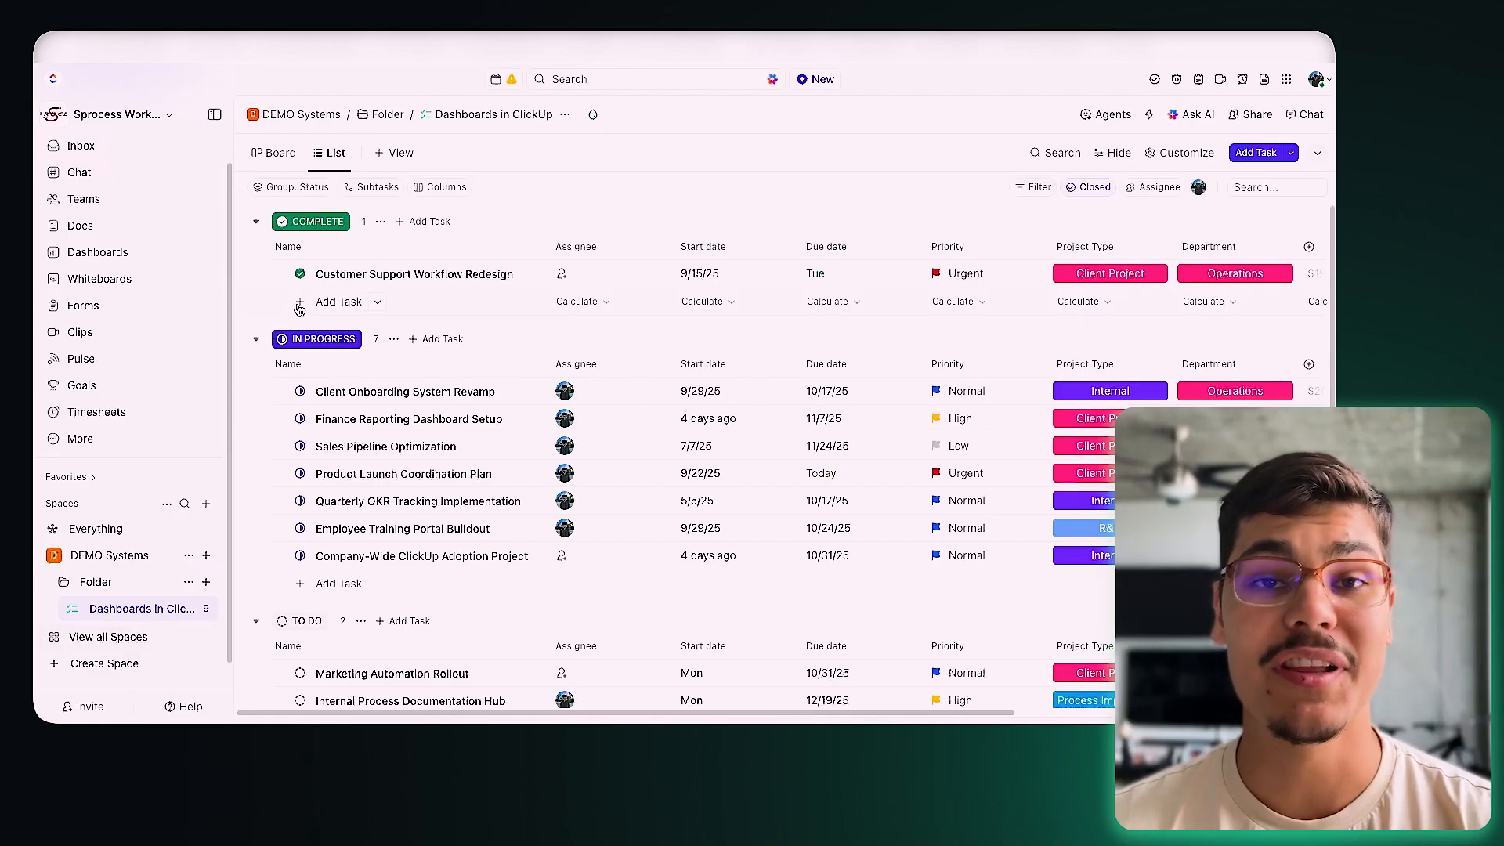
Step: Add a Dashboard view to the list from the Project Management template and review its charts
click(400, 153)
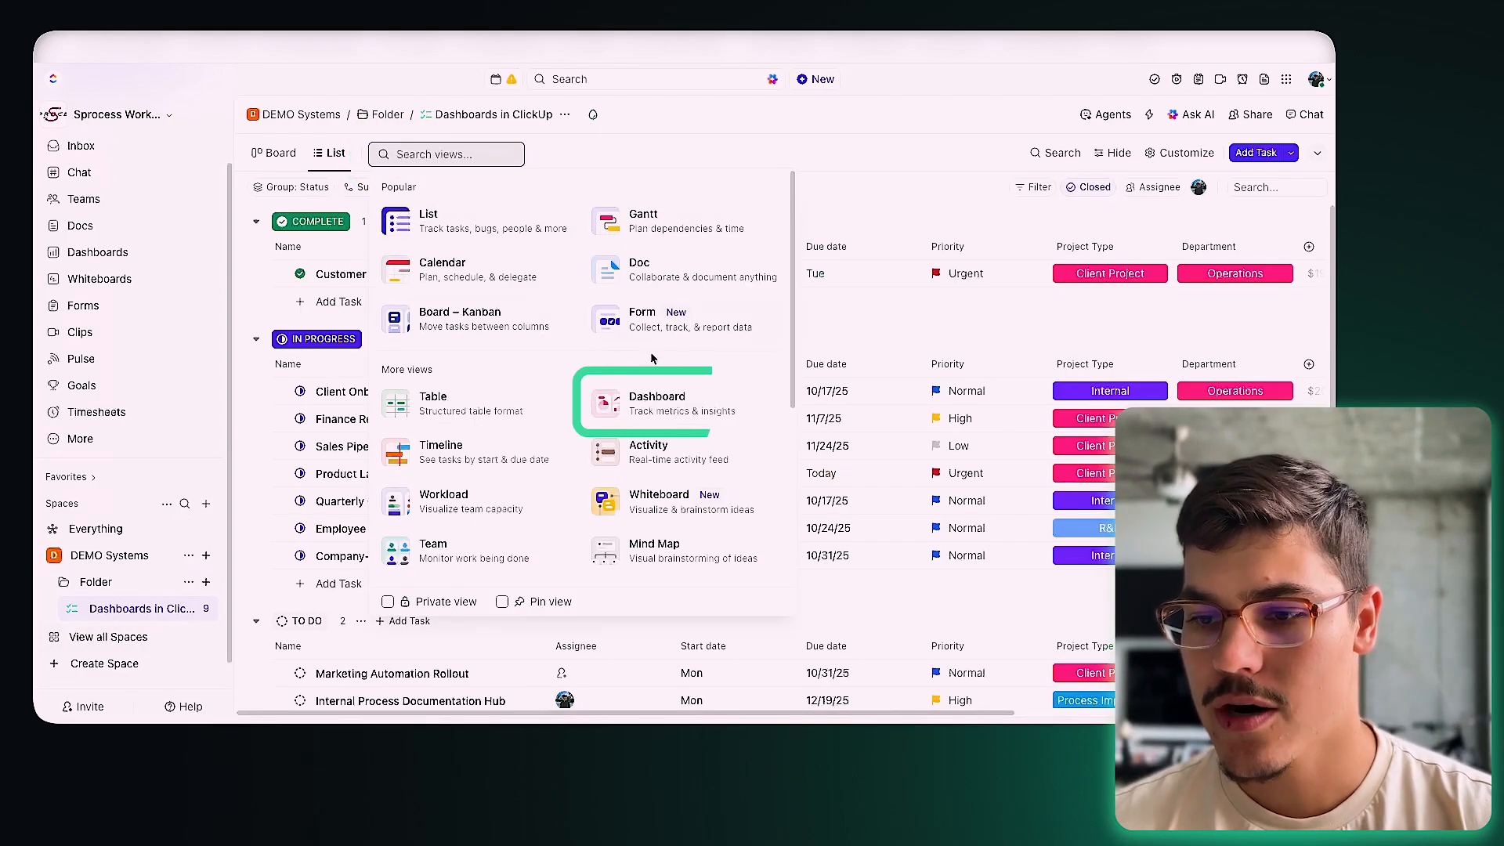
click(656, 415)
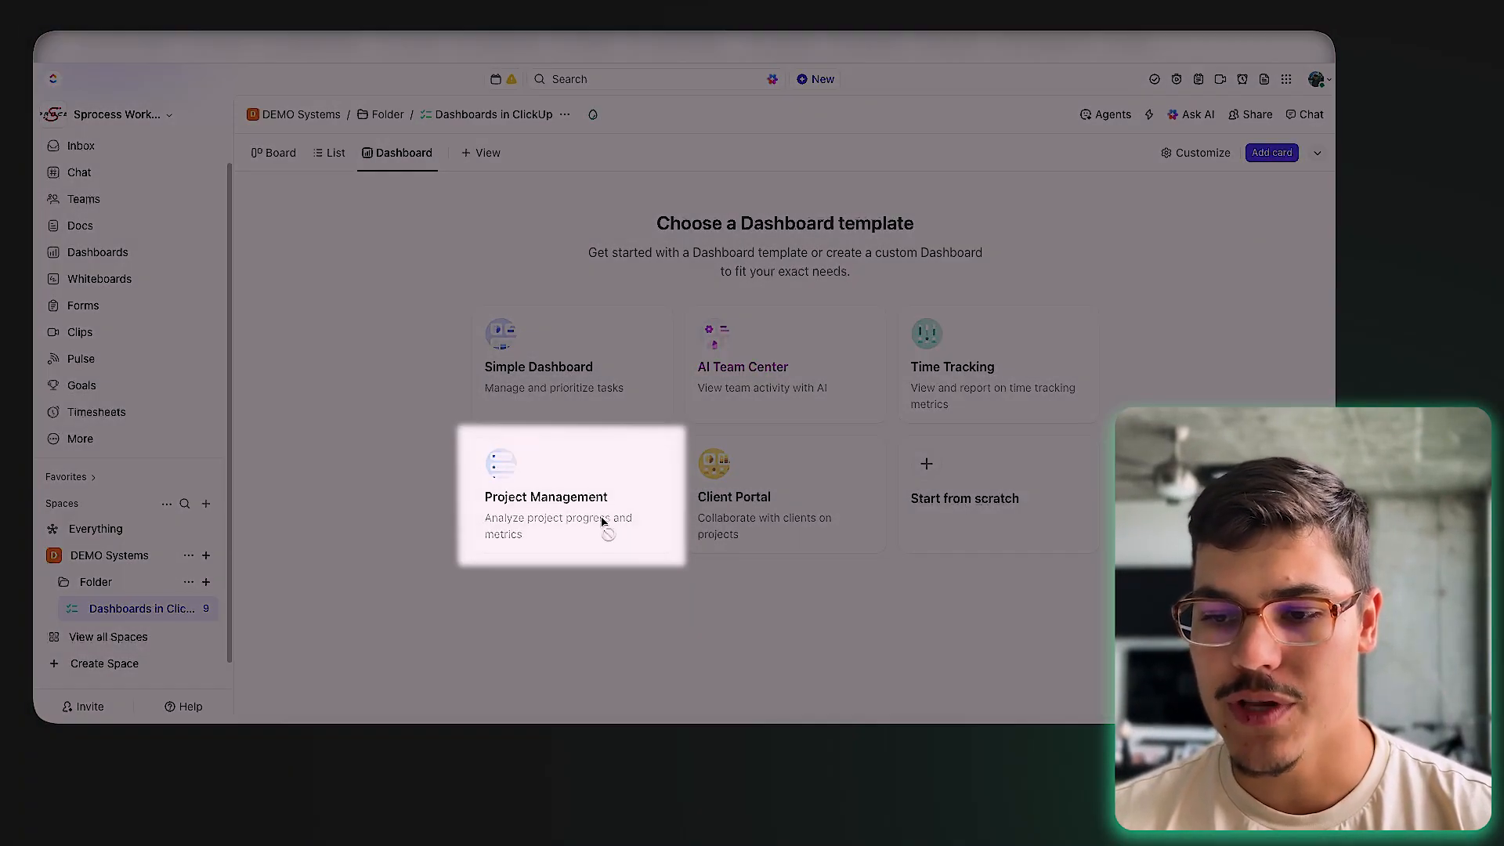
click(603, 521)
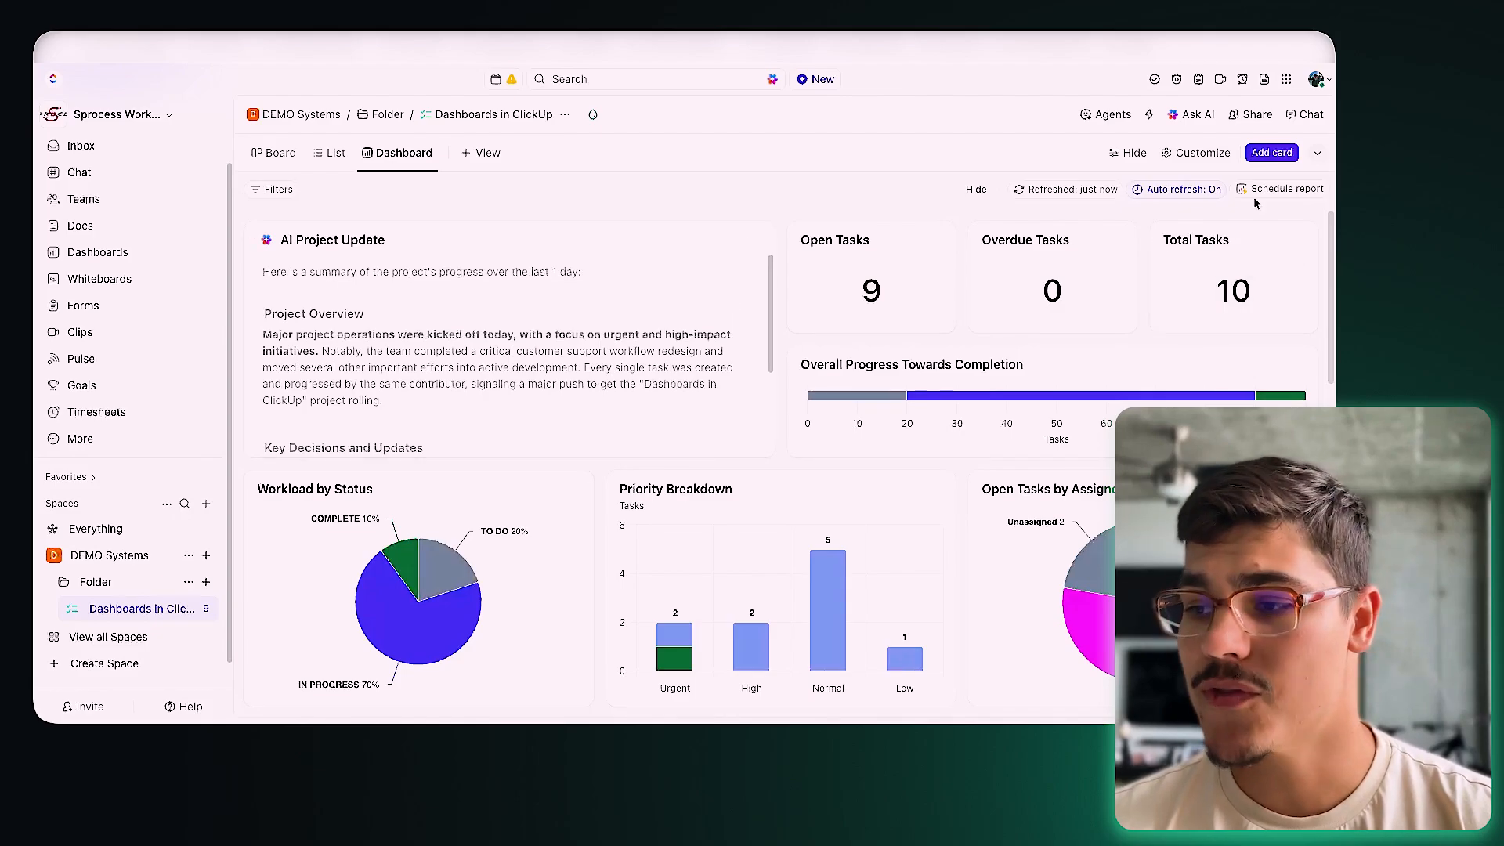
scroll(649, 483, down, 4)
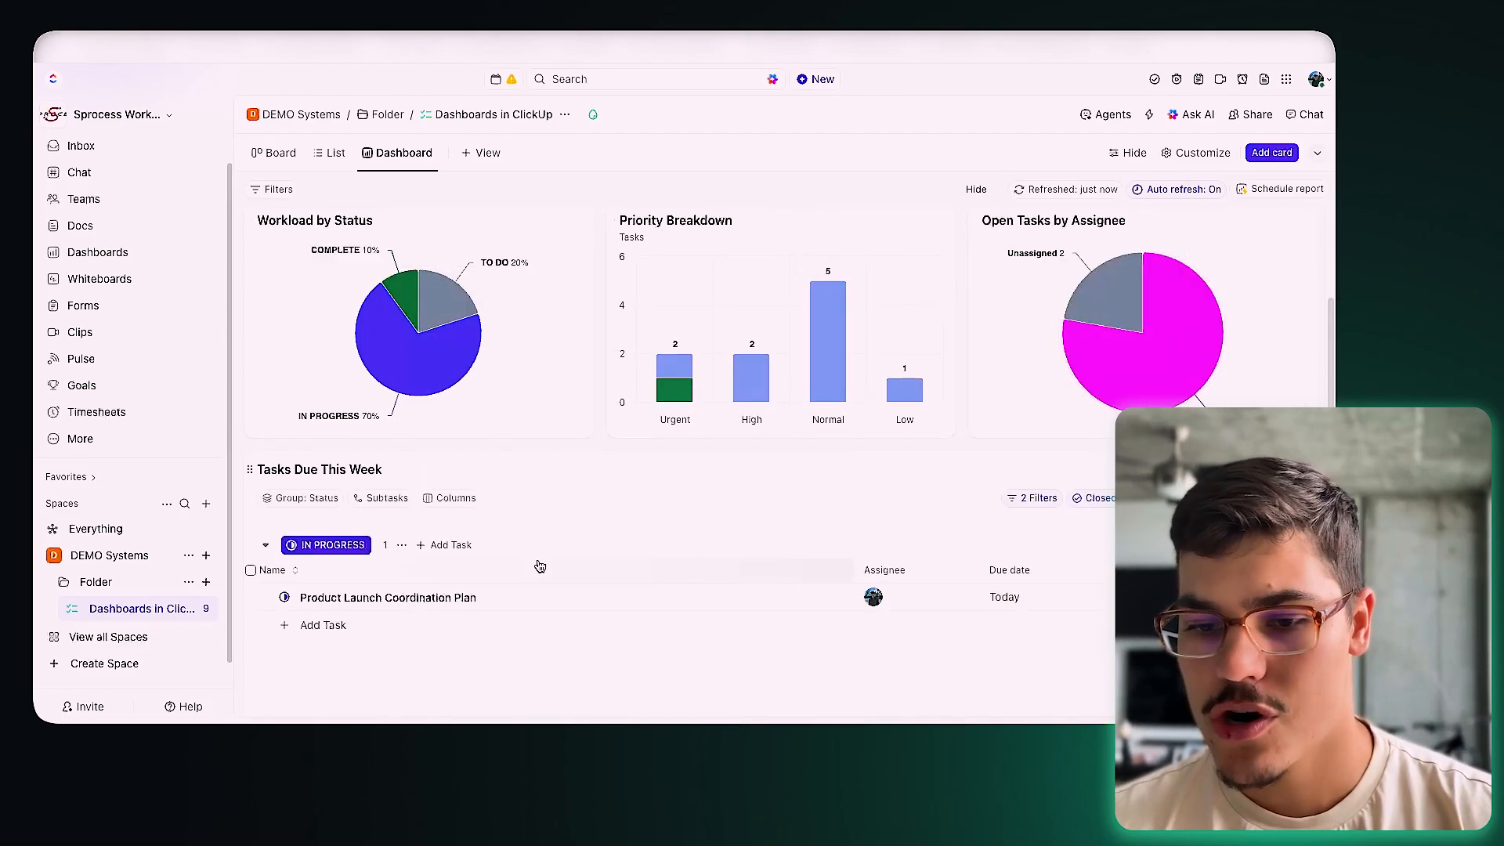
scroll(675, 482, down, 2)
scroll(786, 613, up, 4)
scroll(854, 595, up, 1)
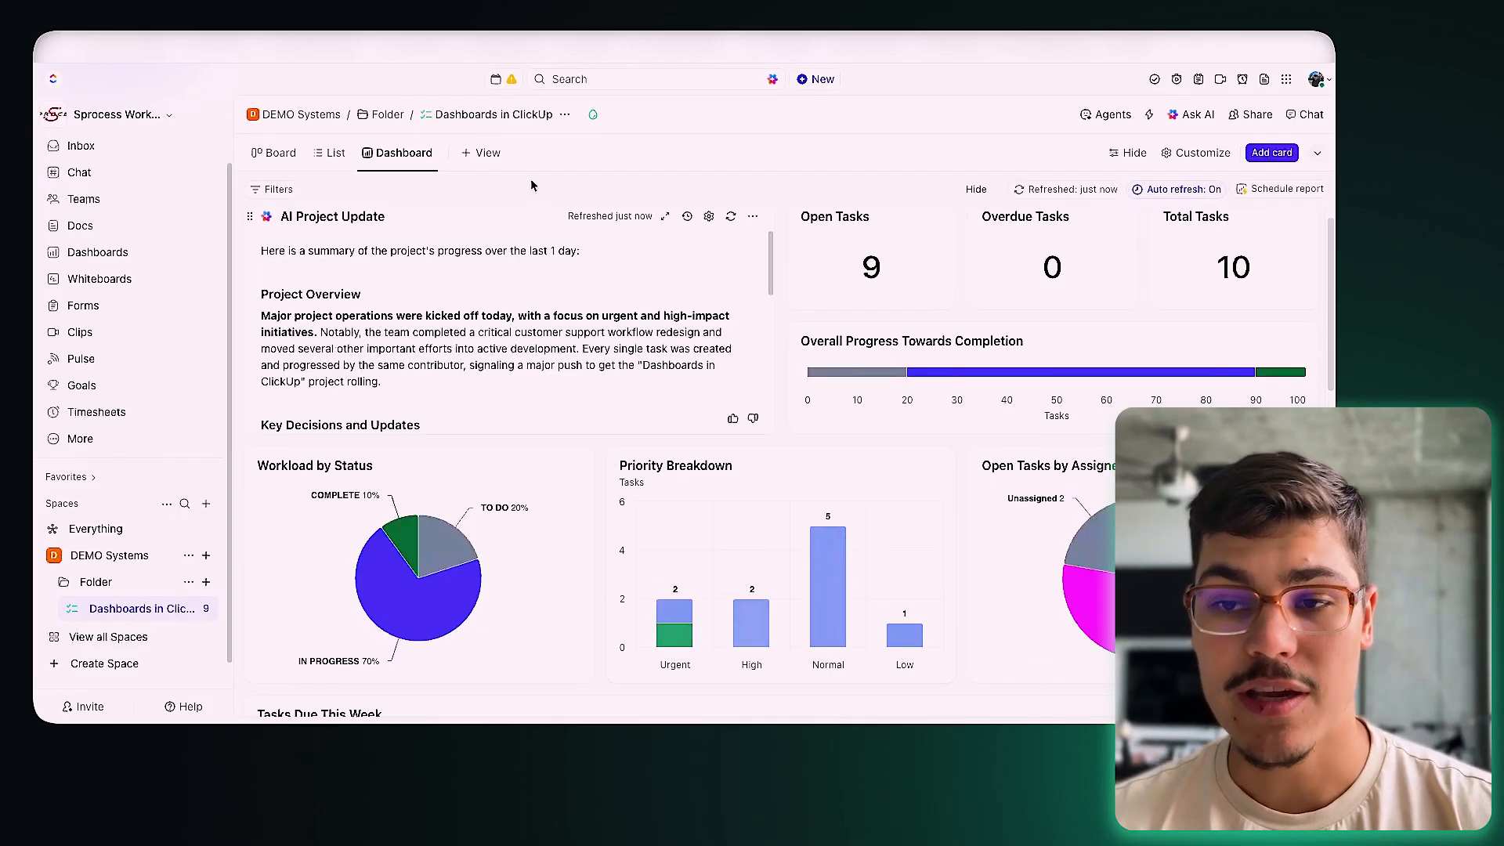
Step: Rename the list's dashboard to 'Dashboard as a View'
click(97, 254)
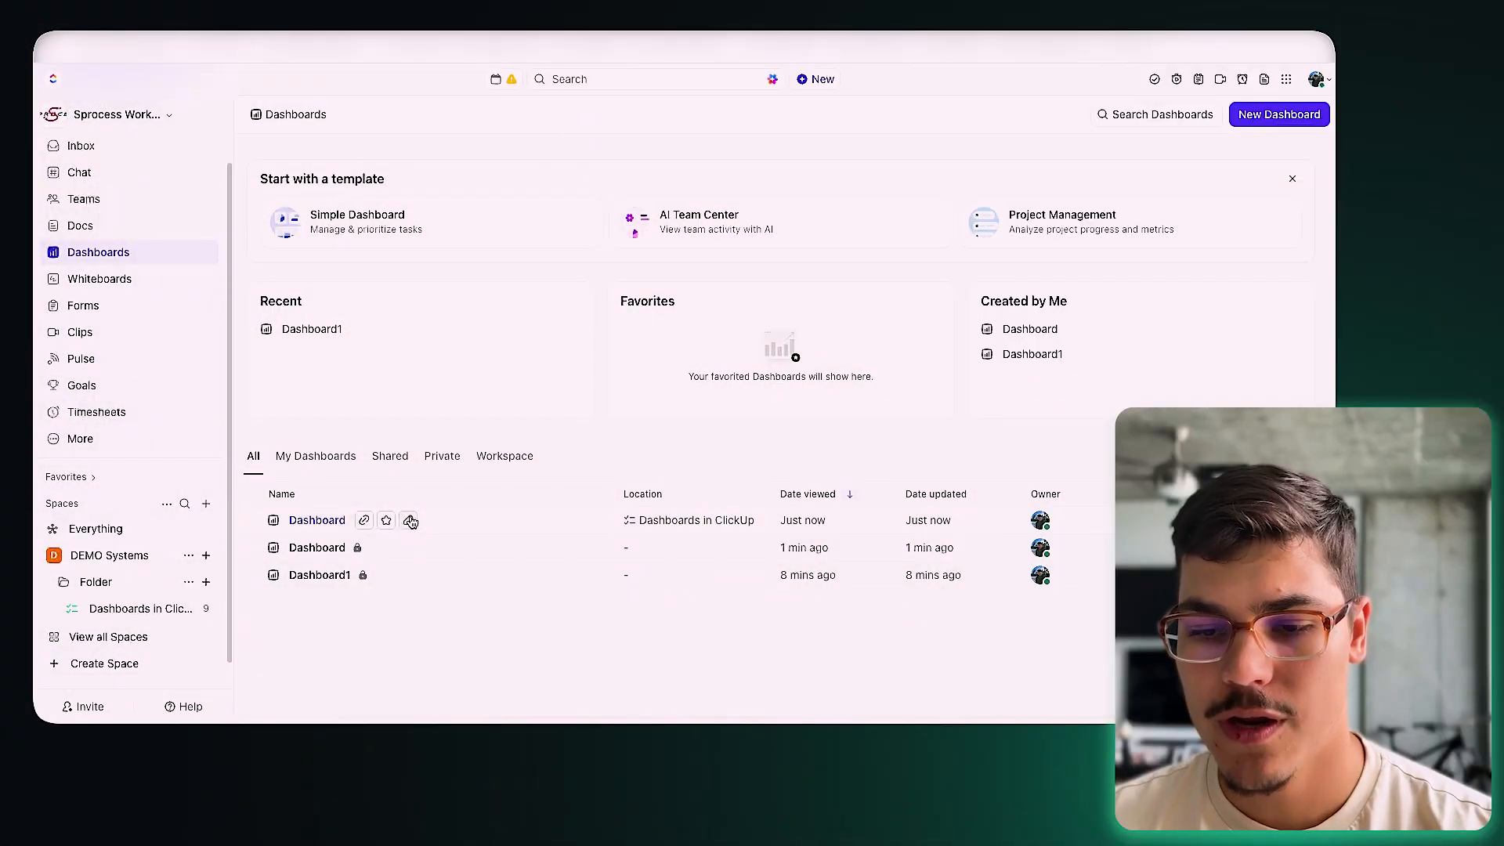
click(410, 521)
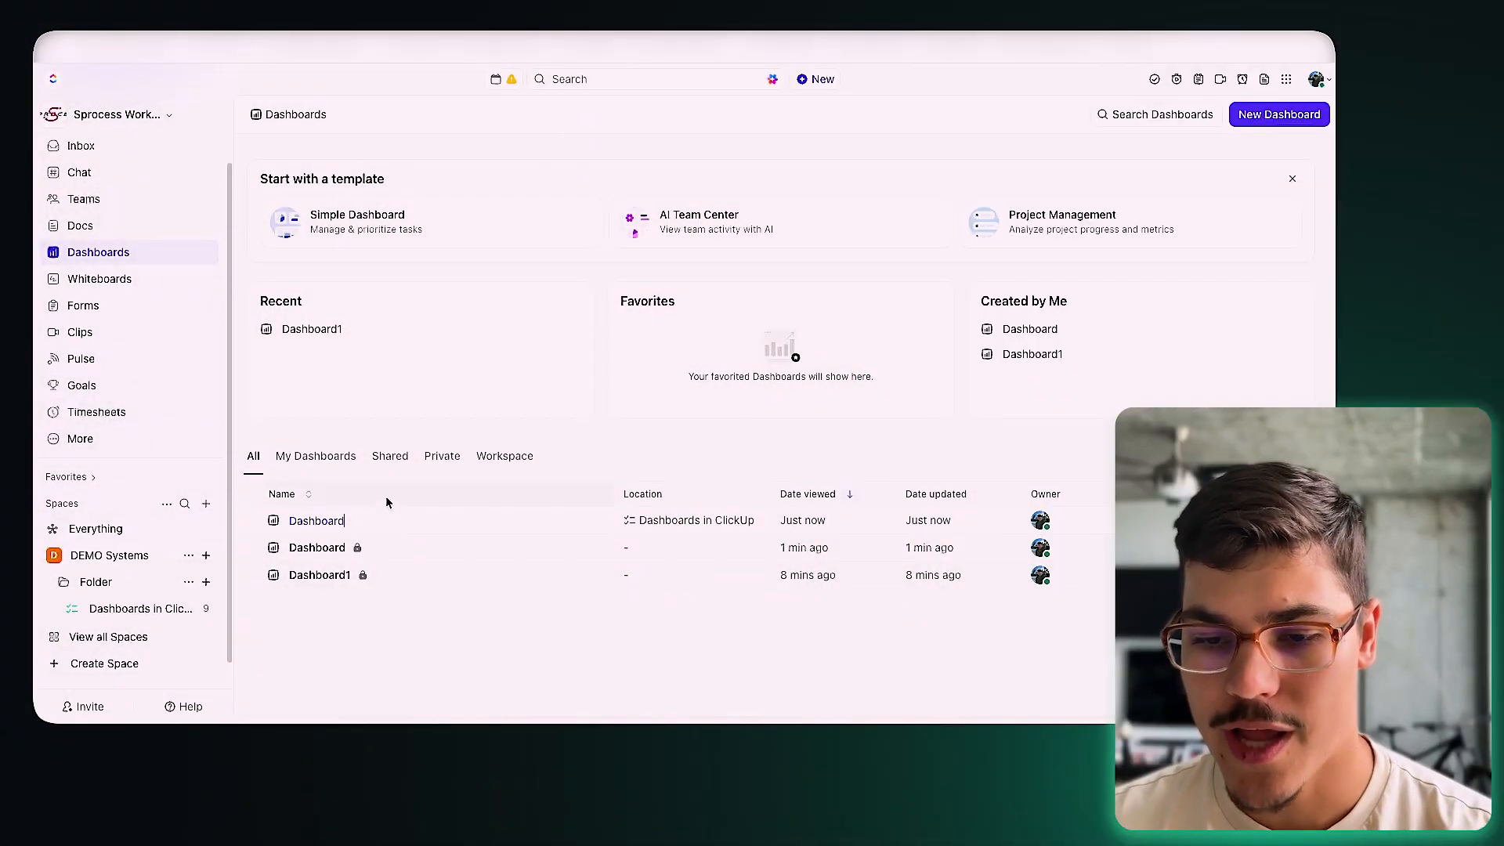
text(as a View)
key(Return)
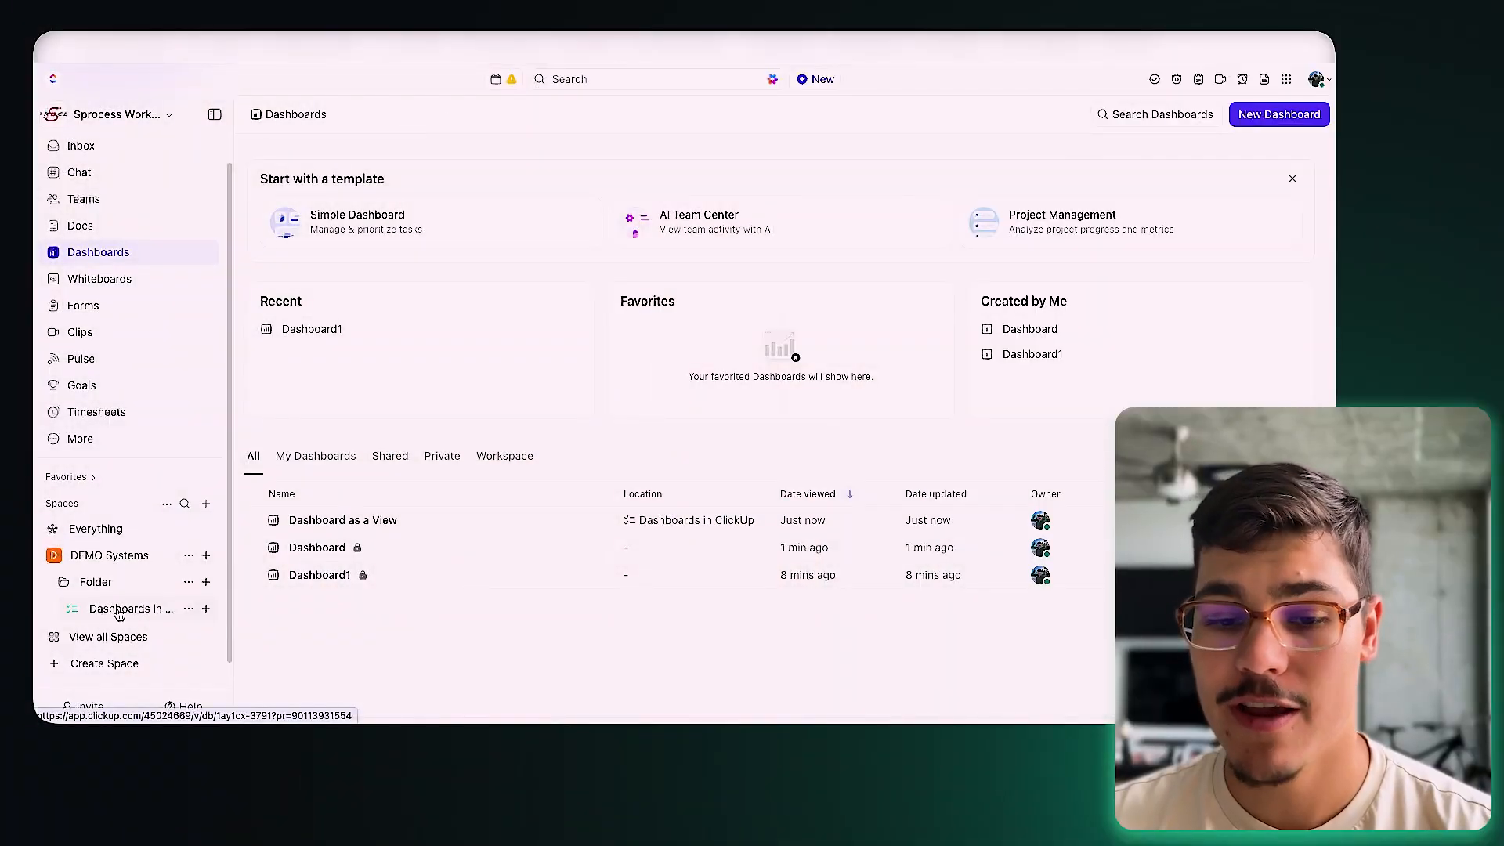
Step: Revisit the list's dashboard view and its options, then go back to the Dashboards overview
click(118, 611)
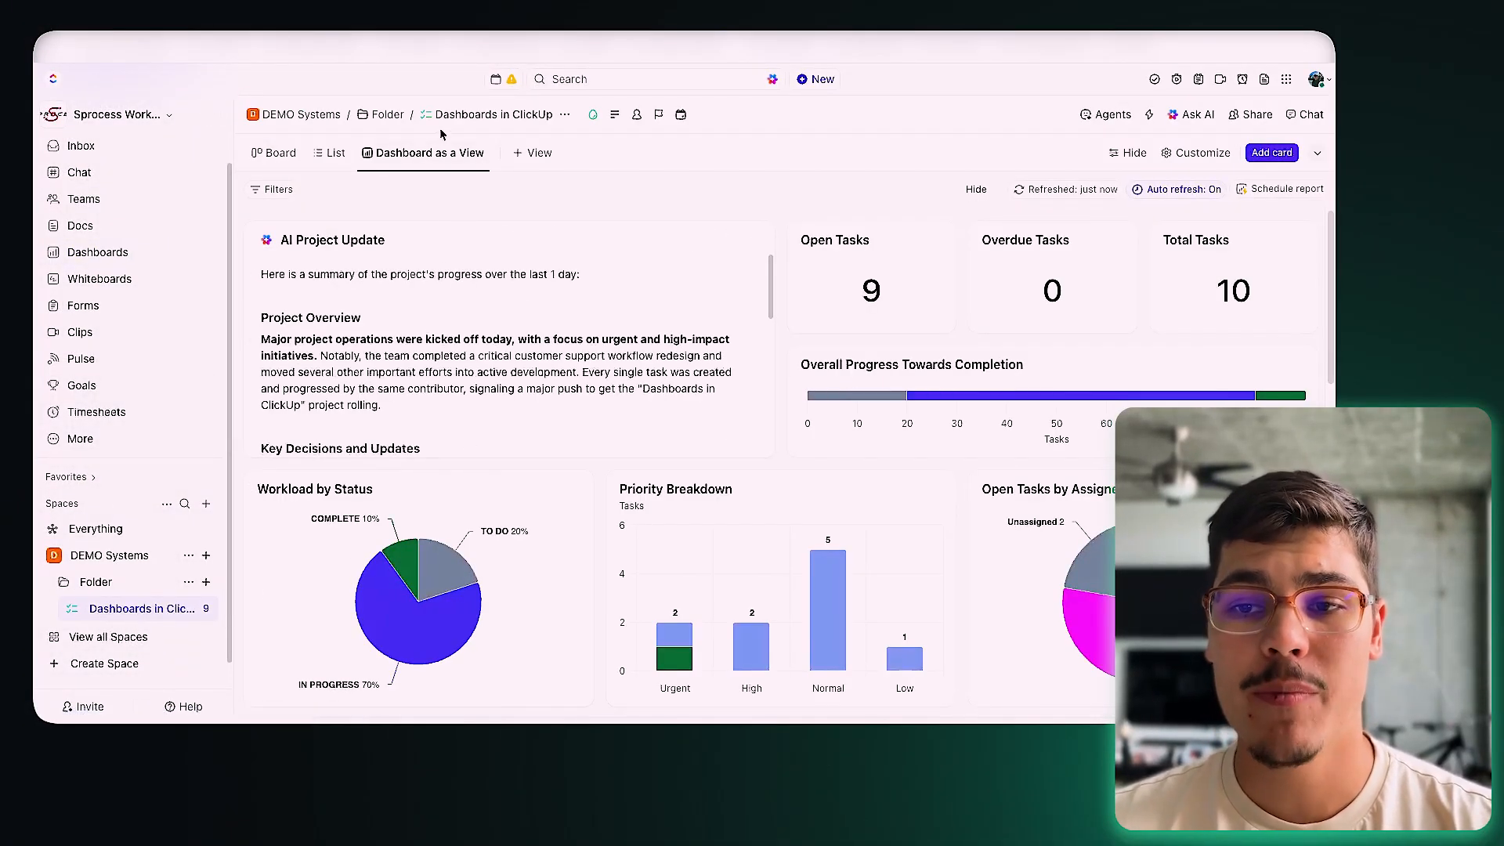
click(371, 154)
click(374, 149)
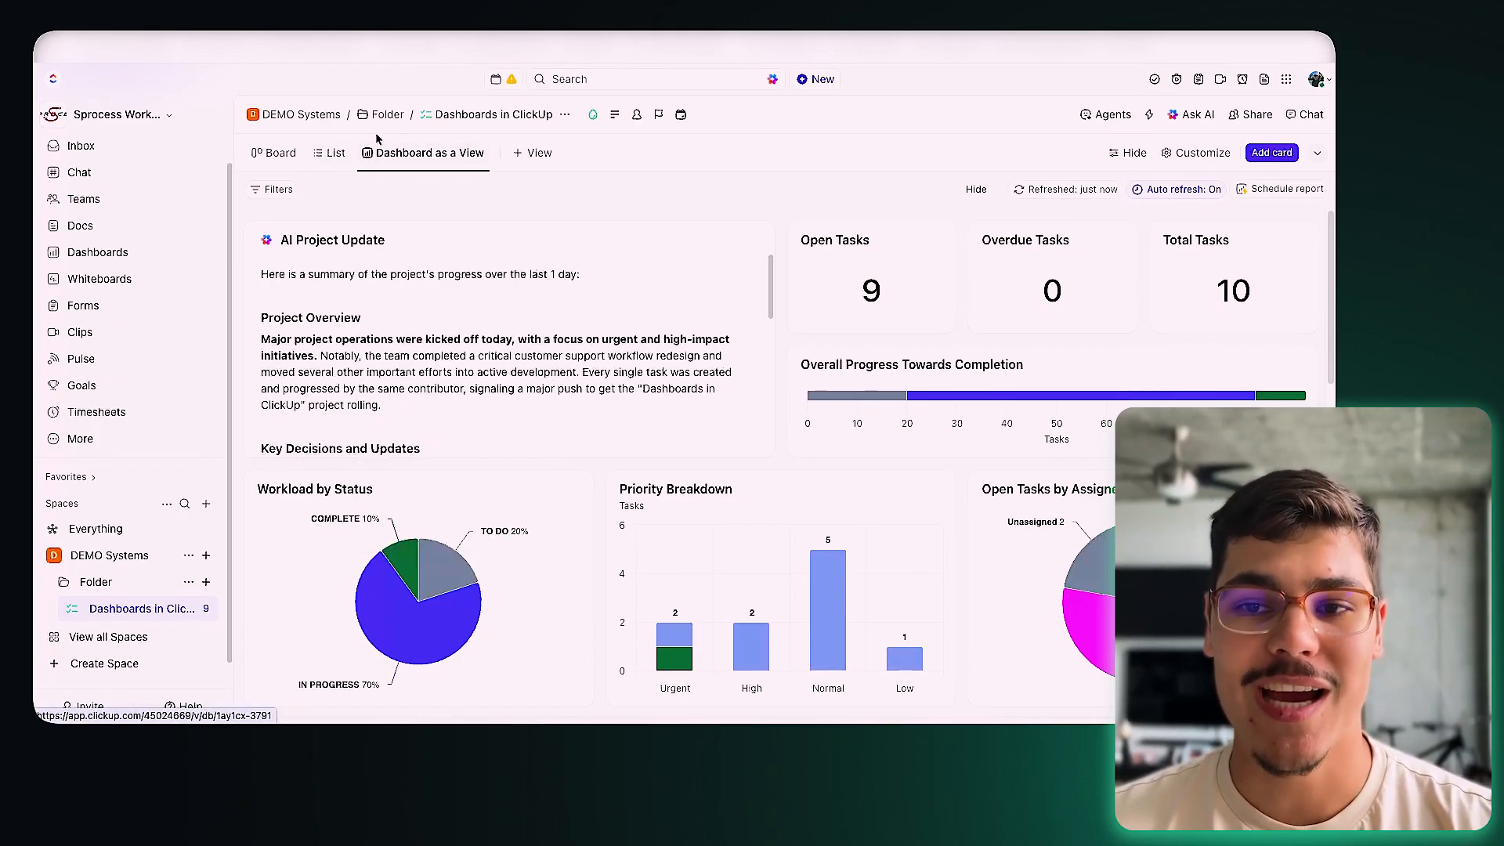
click(130, 257)
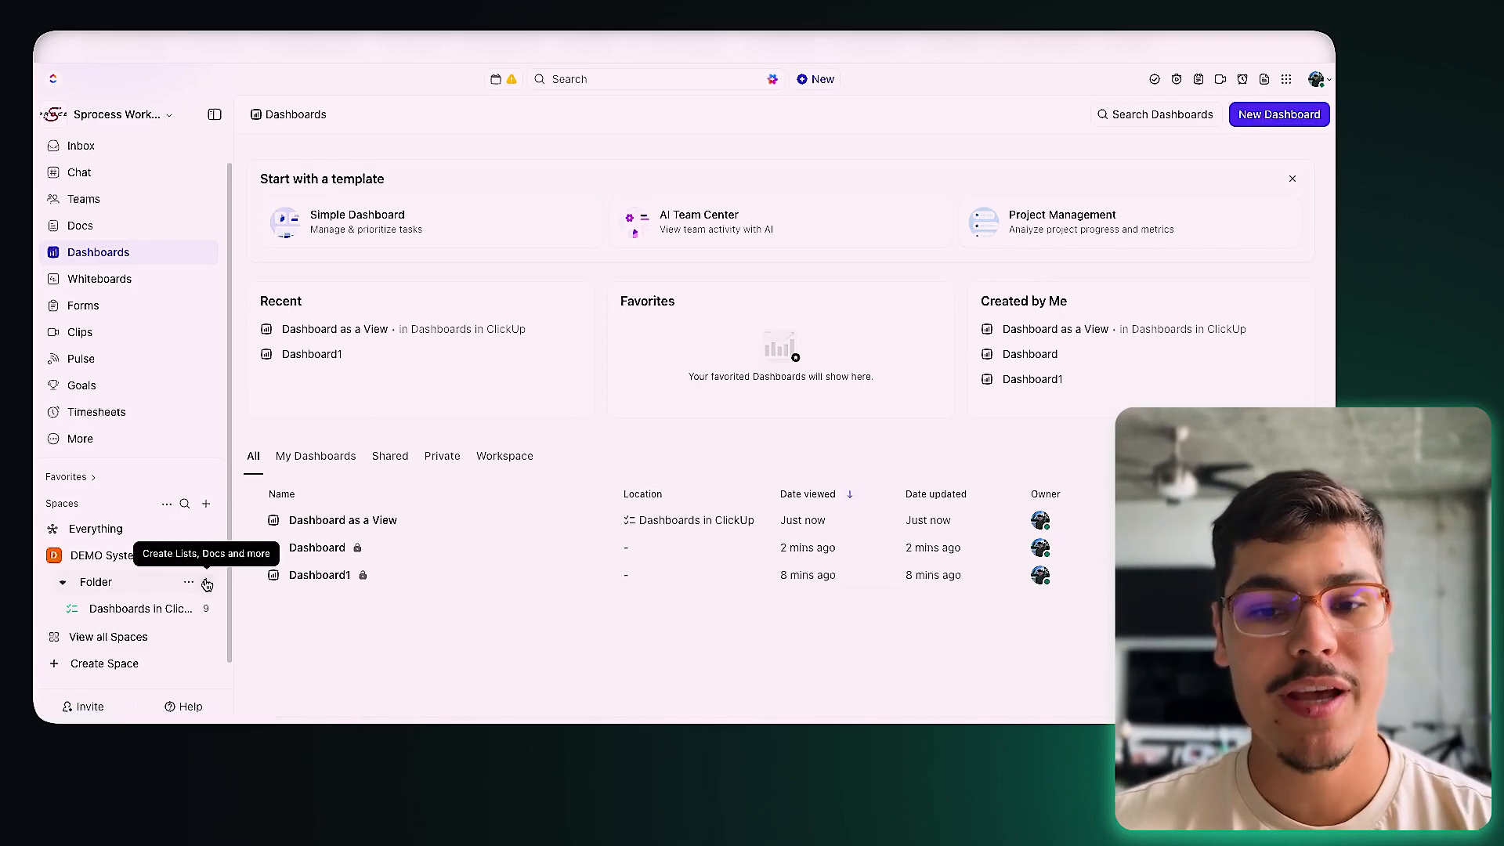
Step: Create a new dashboard in the Folder and rename it 'Dashboard as a List'
click(206, 583)
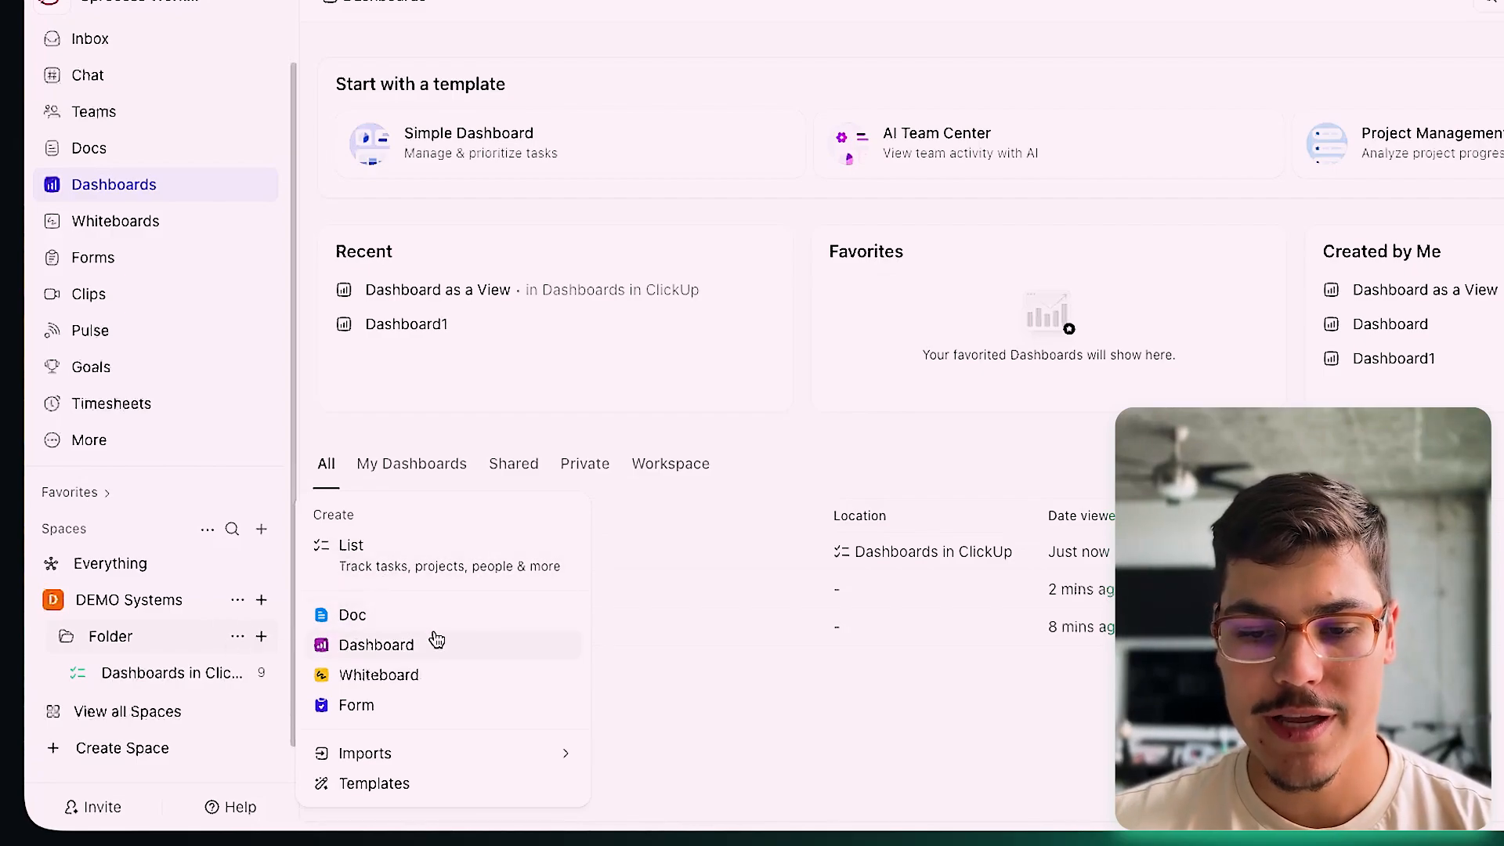
click(374, 652)
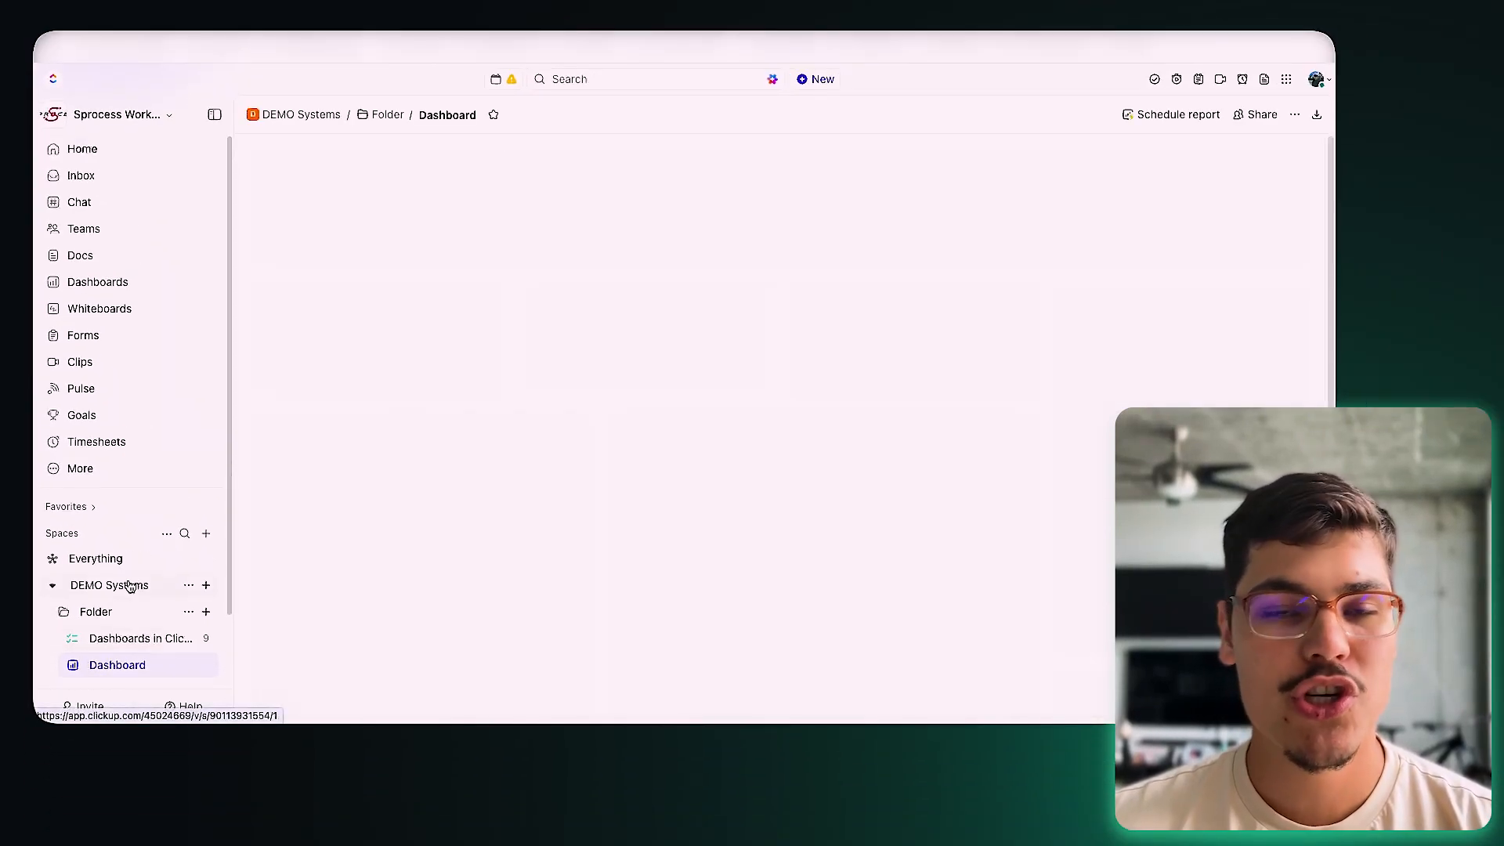
scroll(129, 588, down, 2)
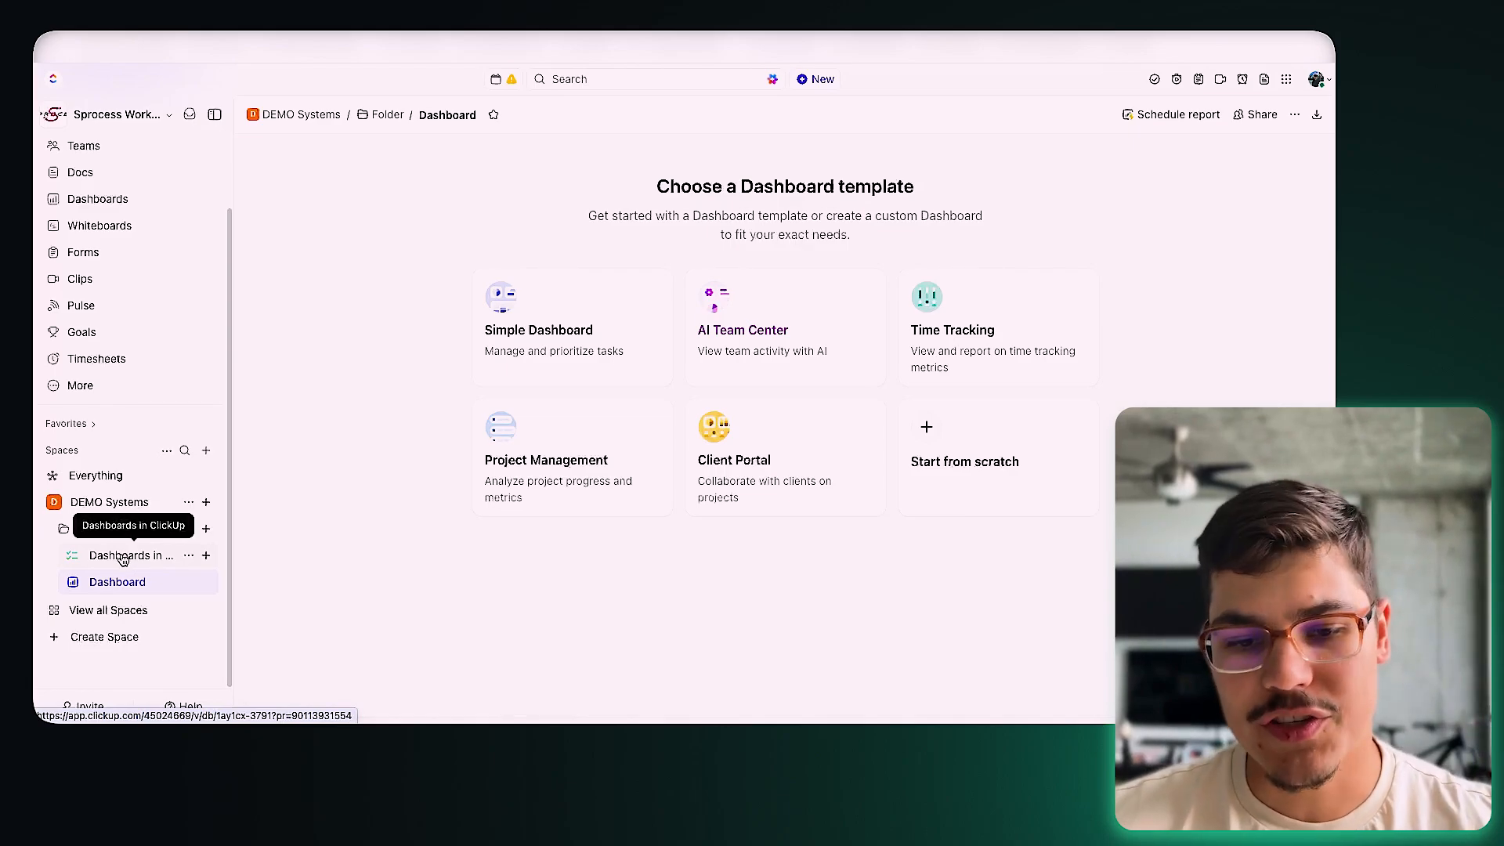
click(203, 583)
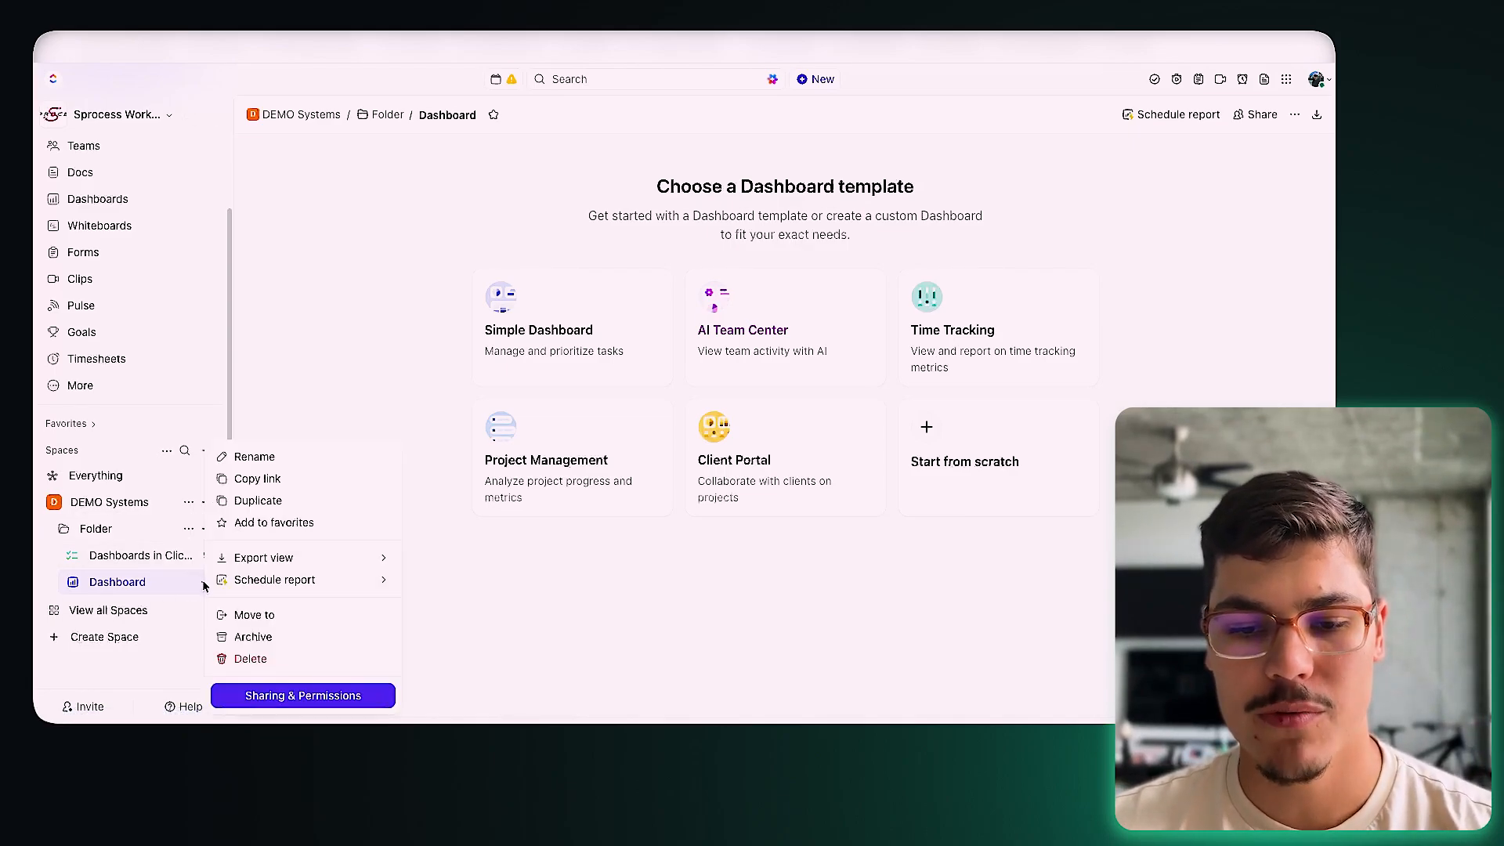
click(258, 459)
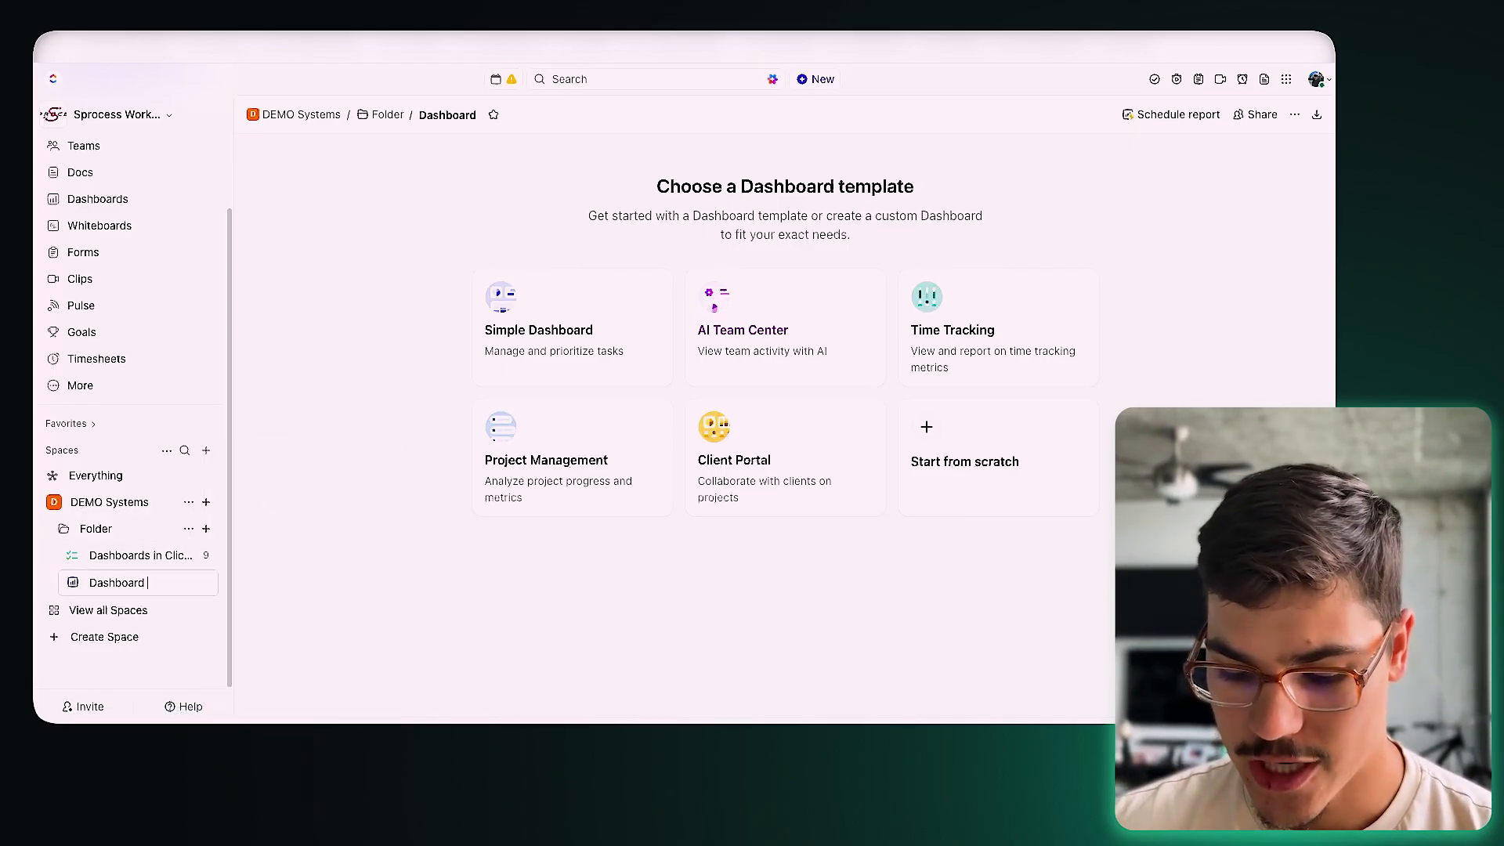
key(Return)
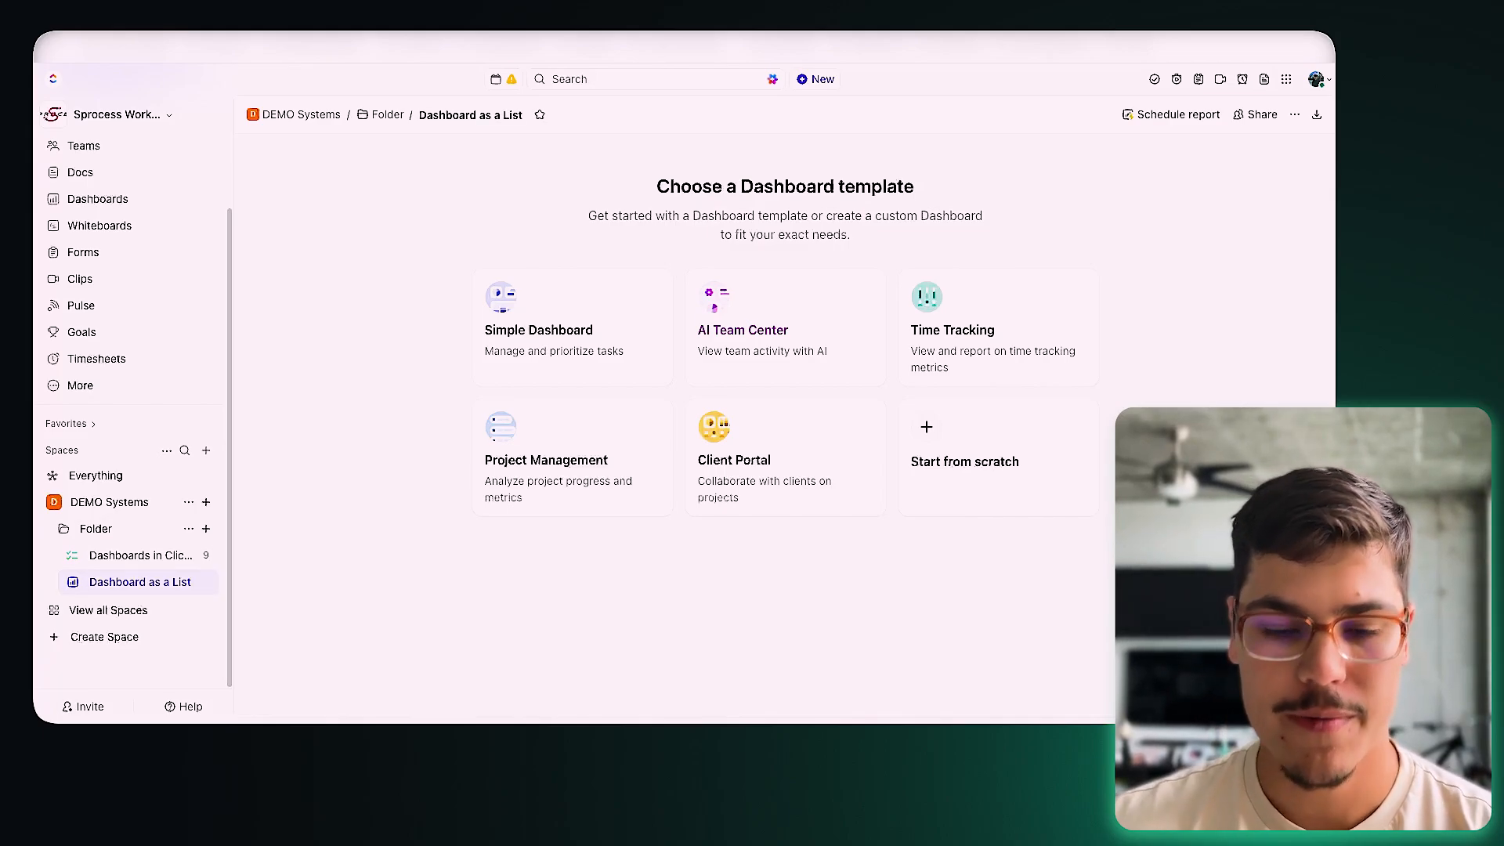
click(207, 532)
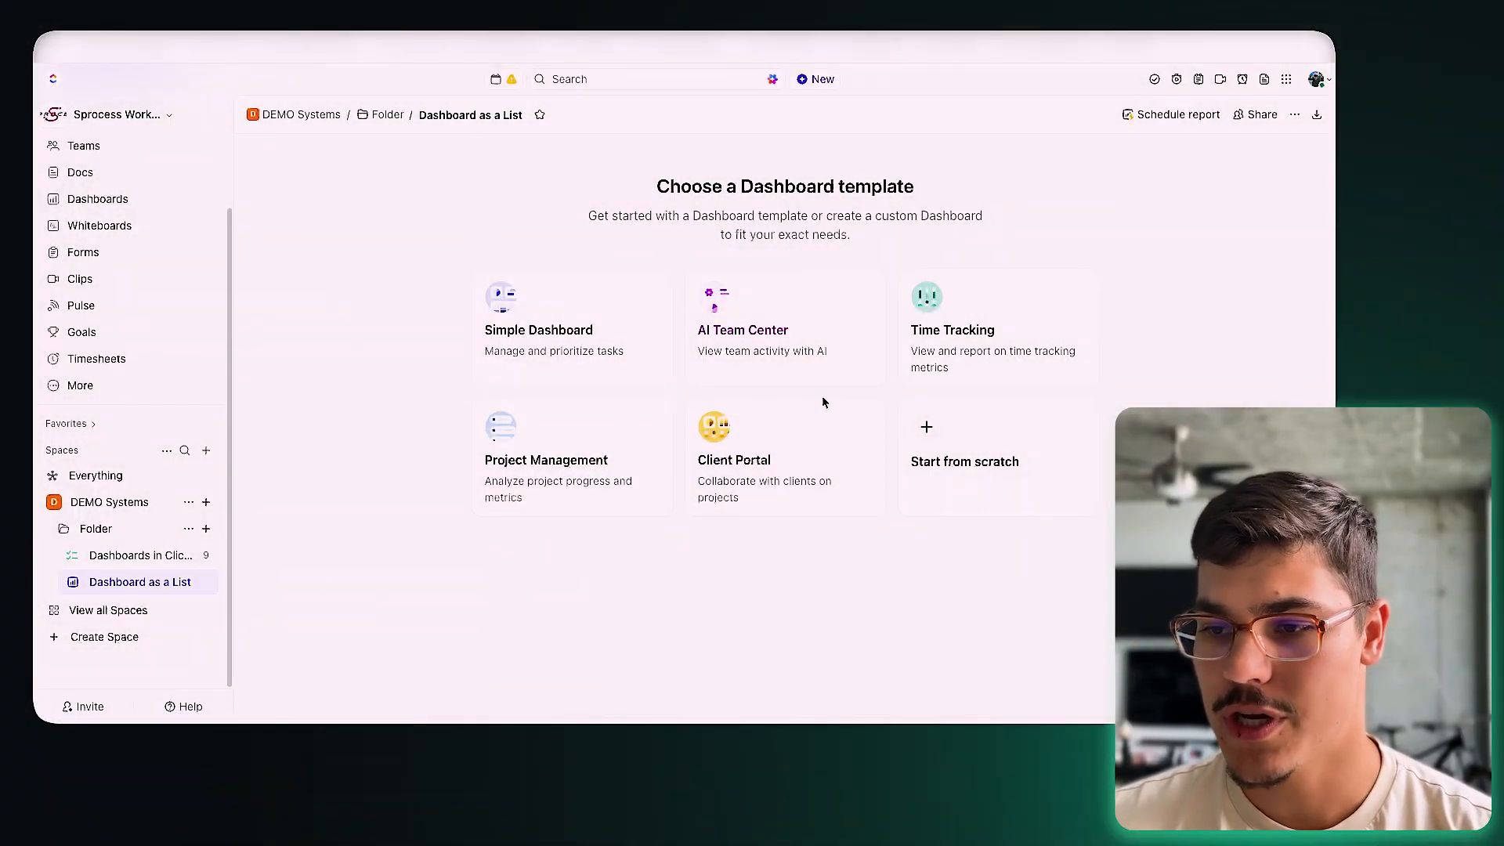
Step: Build it from the Client Portal template with Folder as the data source
click(816, 466)
click(749, 408)
click(748, 407)
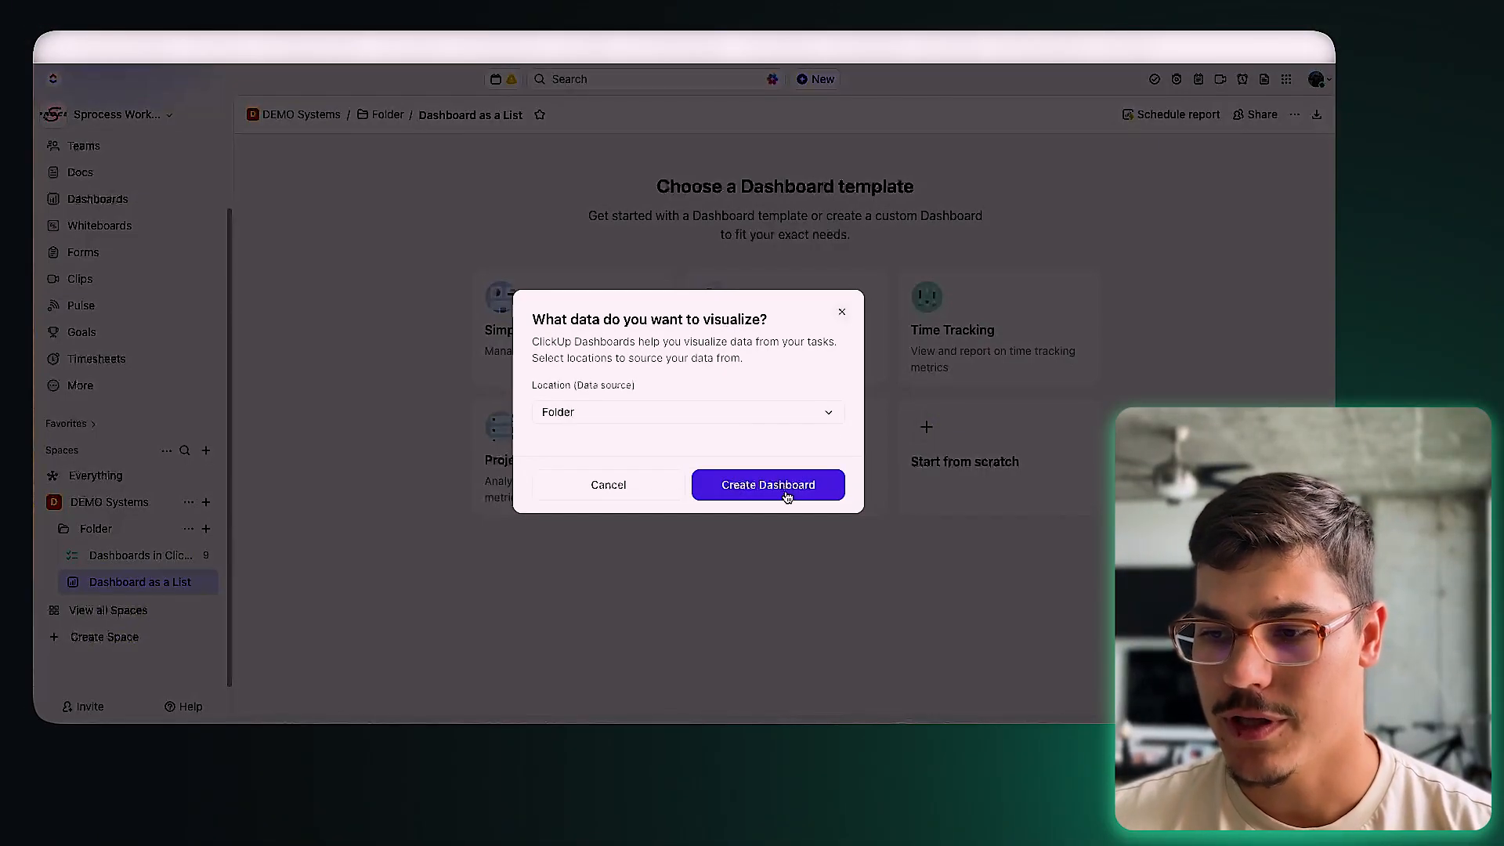
click(786, 491)
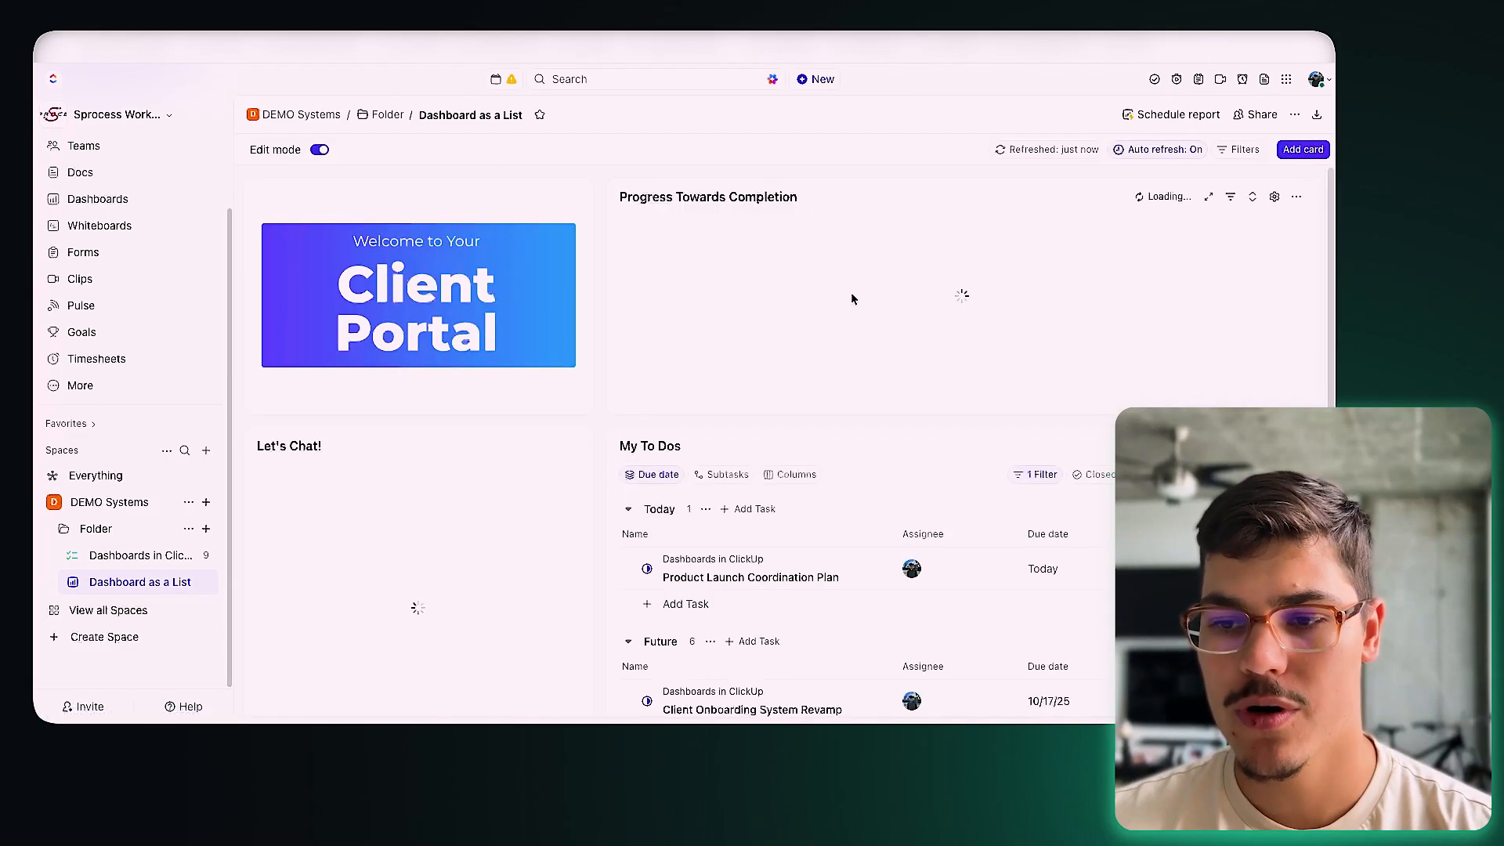
scroll(1018, 548, down, 3)
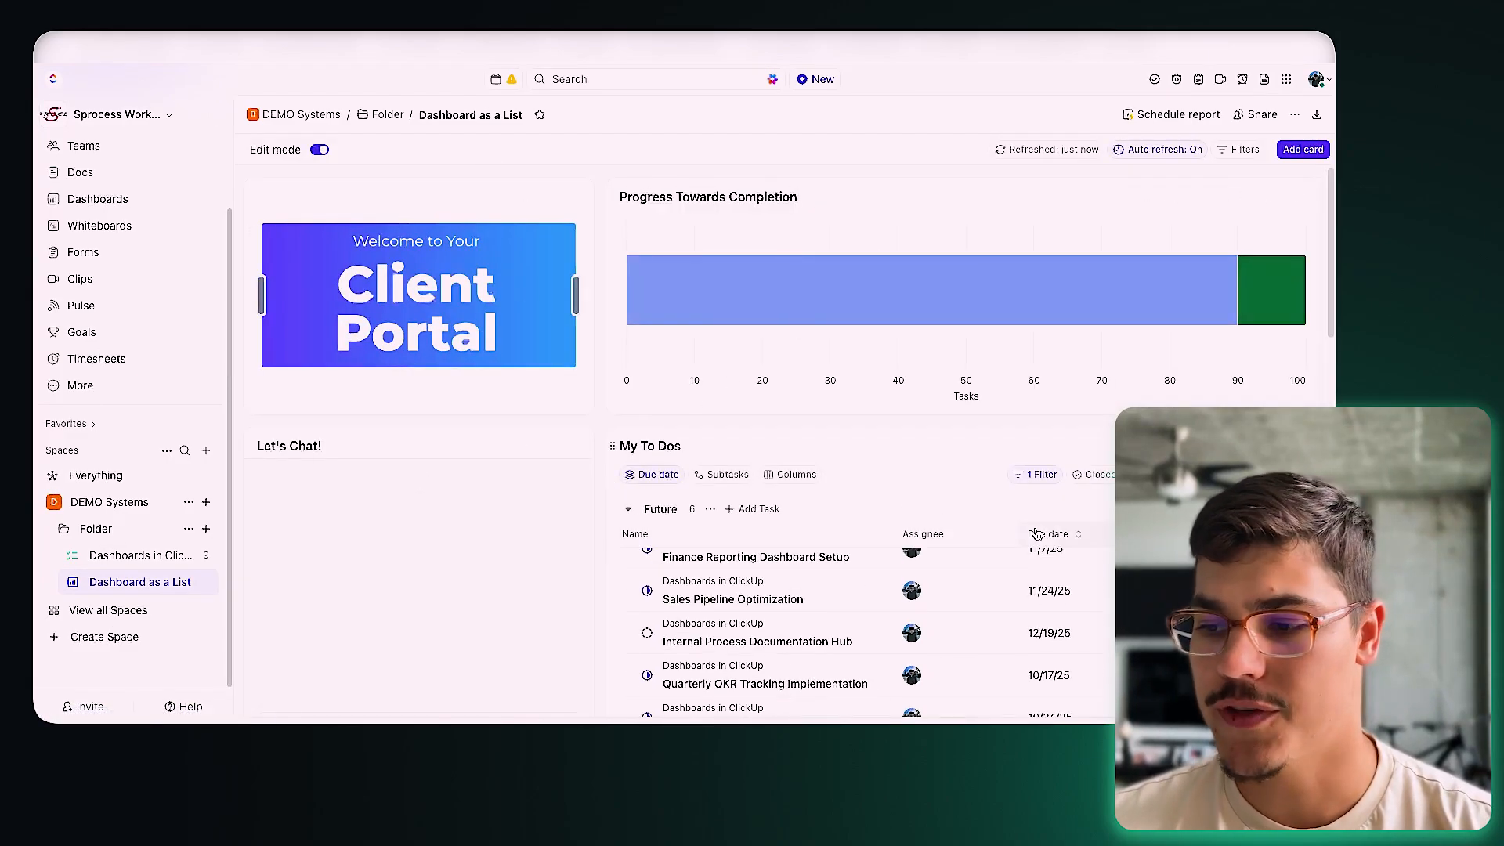
scroll(463, 502, down, 5)
scroll(619, 517, down, 3)
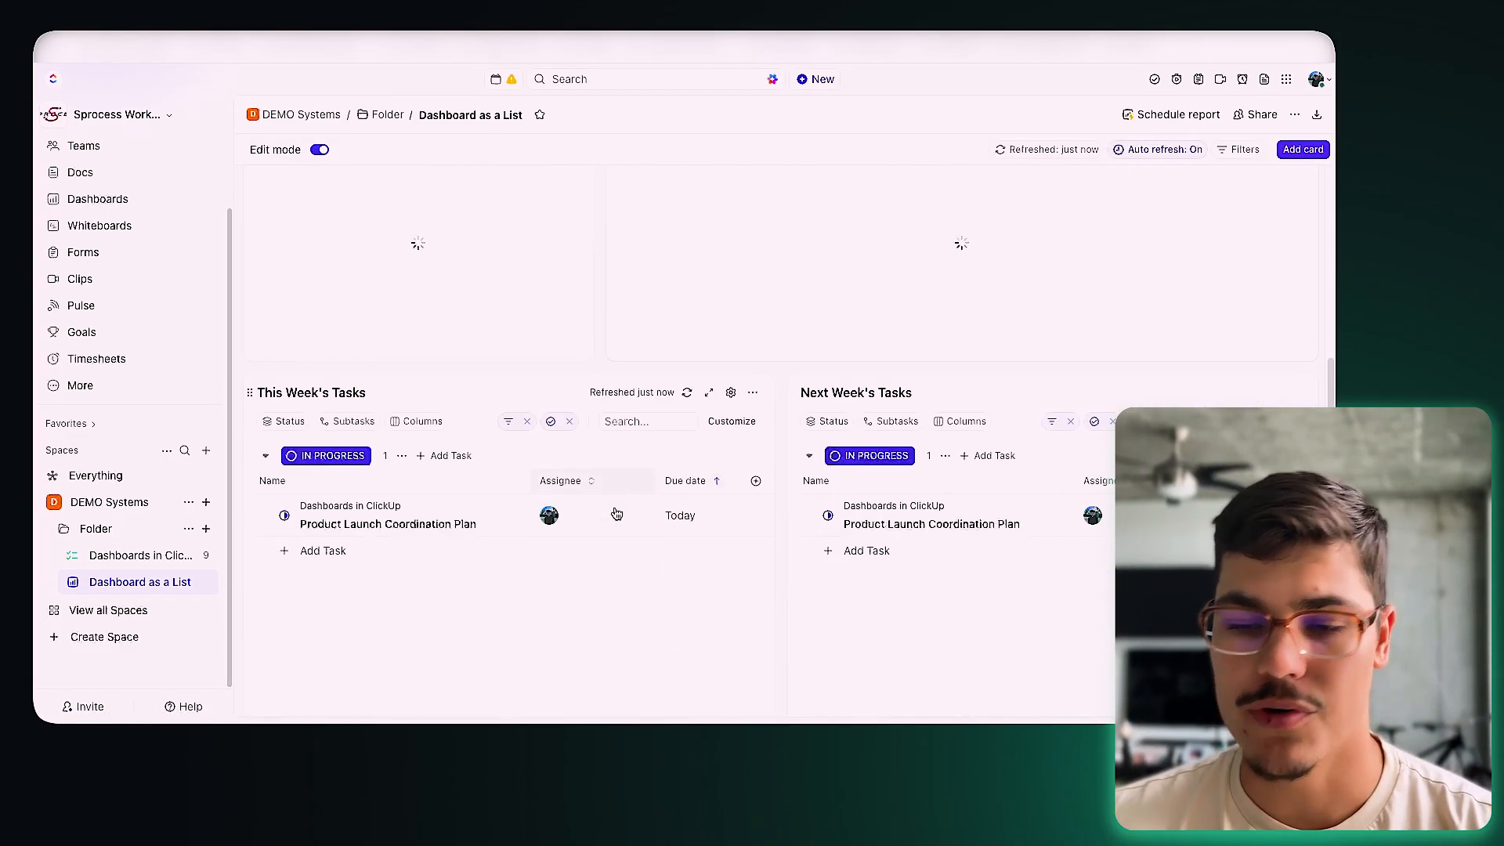
scroll(619, 533, up, 9)
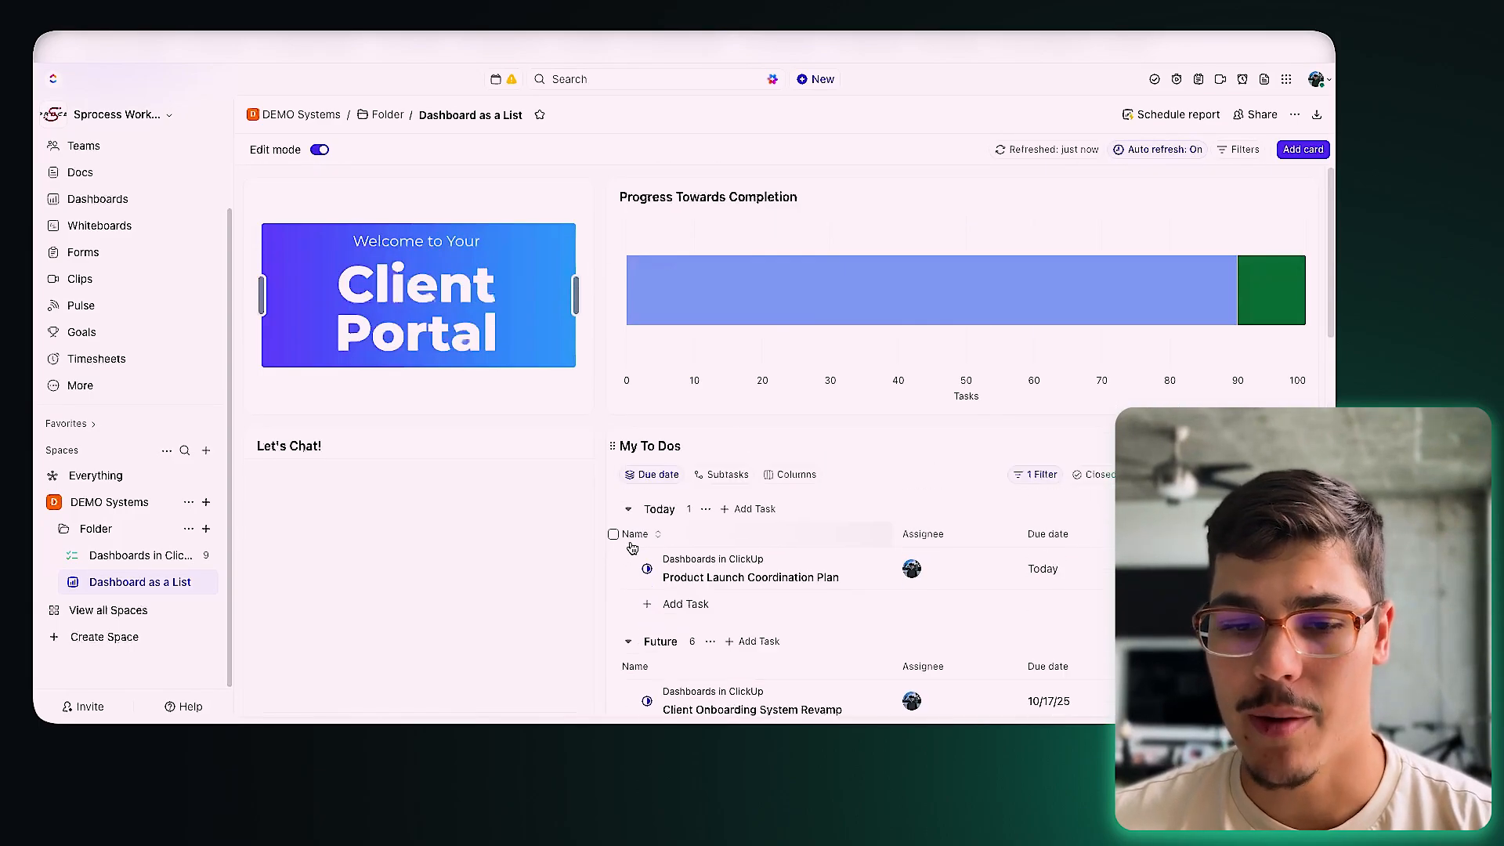
click(98, 199)
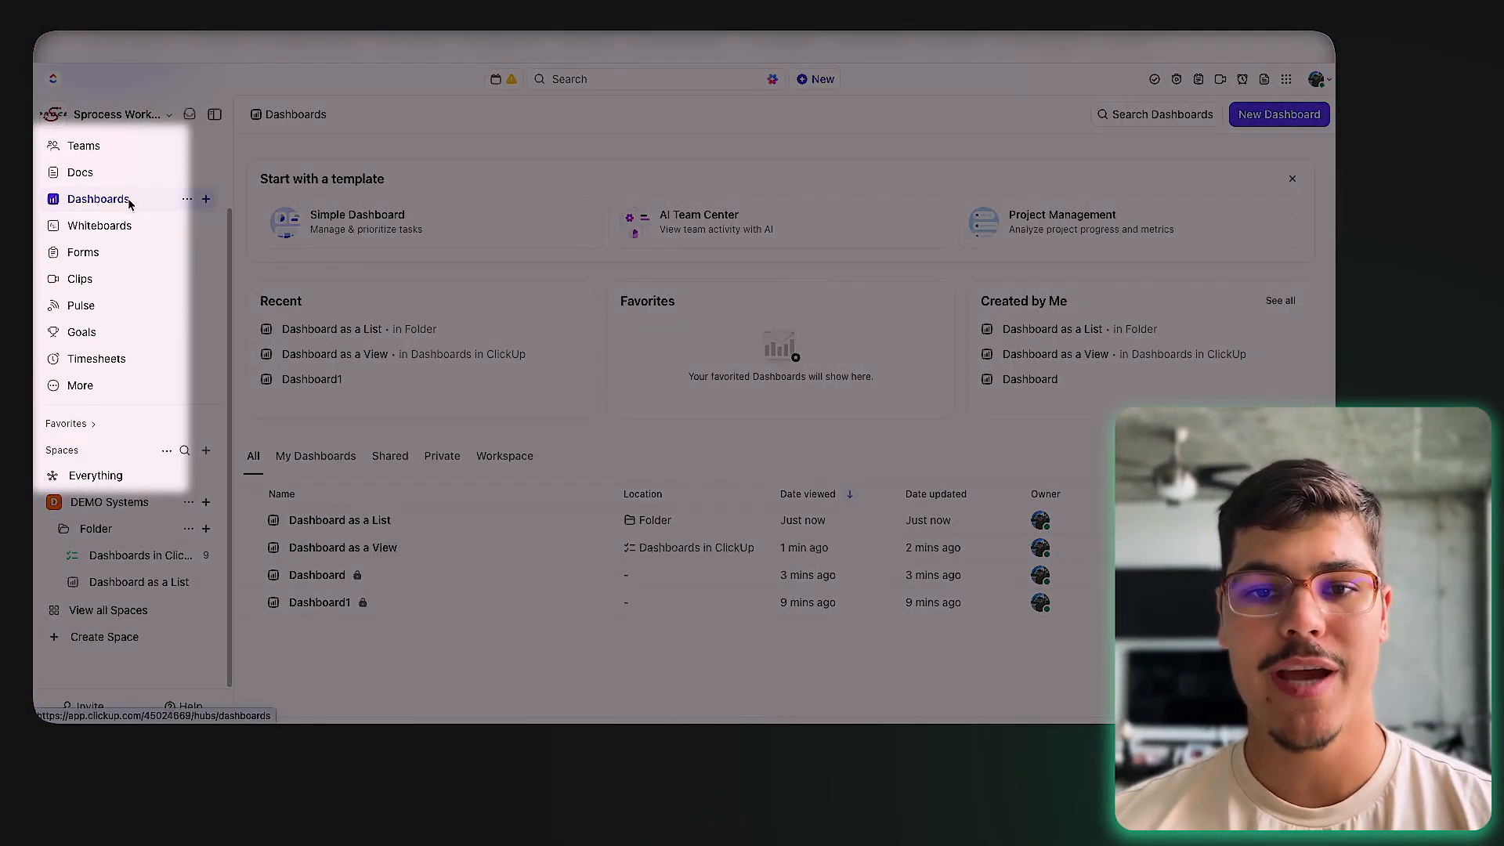
Step: Scroll the Dashboards overview up to view all four dashboards
scroll(116, 257, up, 2)
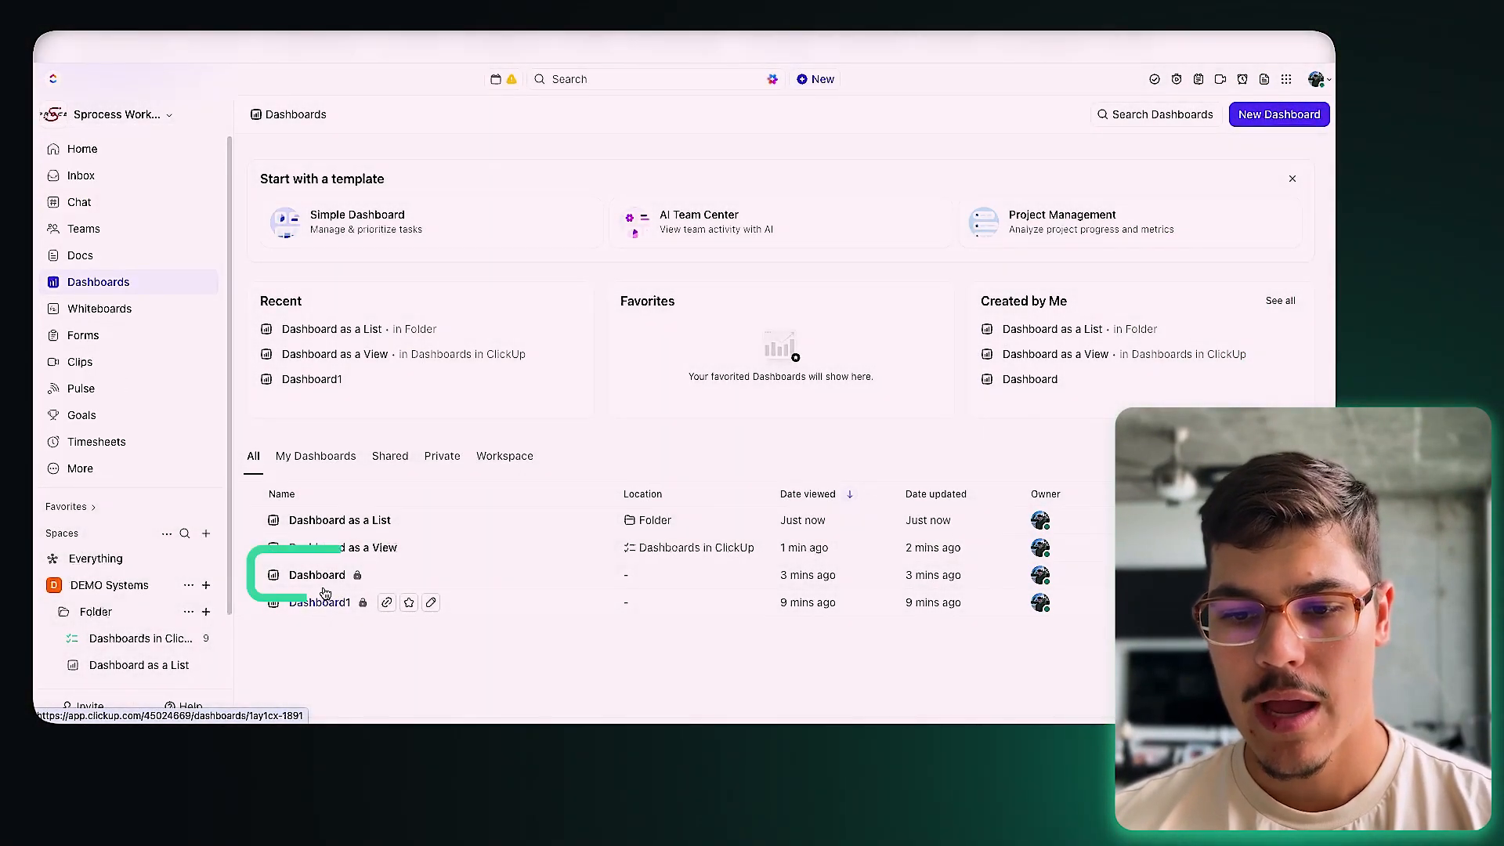
Step: Open the standalone Dashboard, retitle it 'Dashboard Custom', and start it from scratch
click(337, 575)
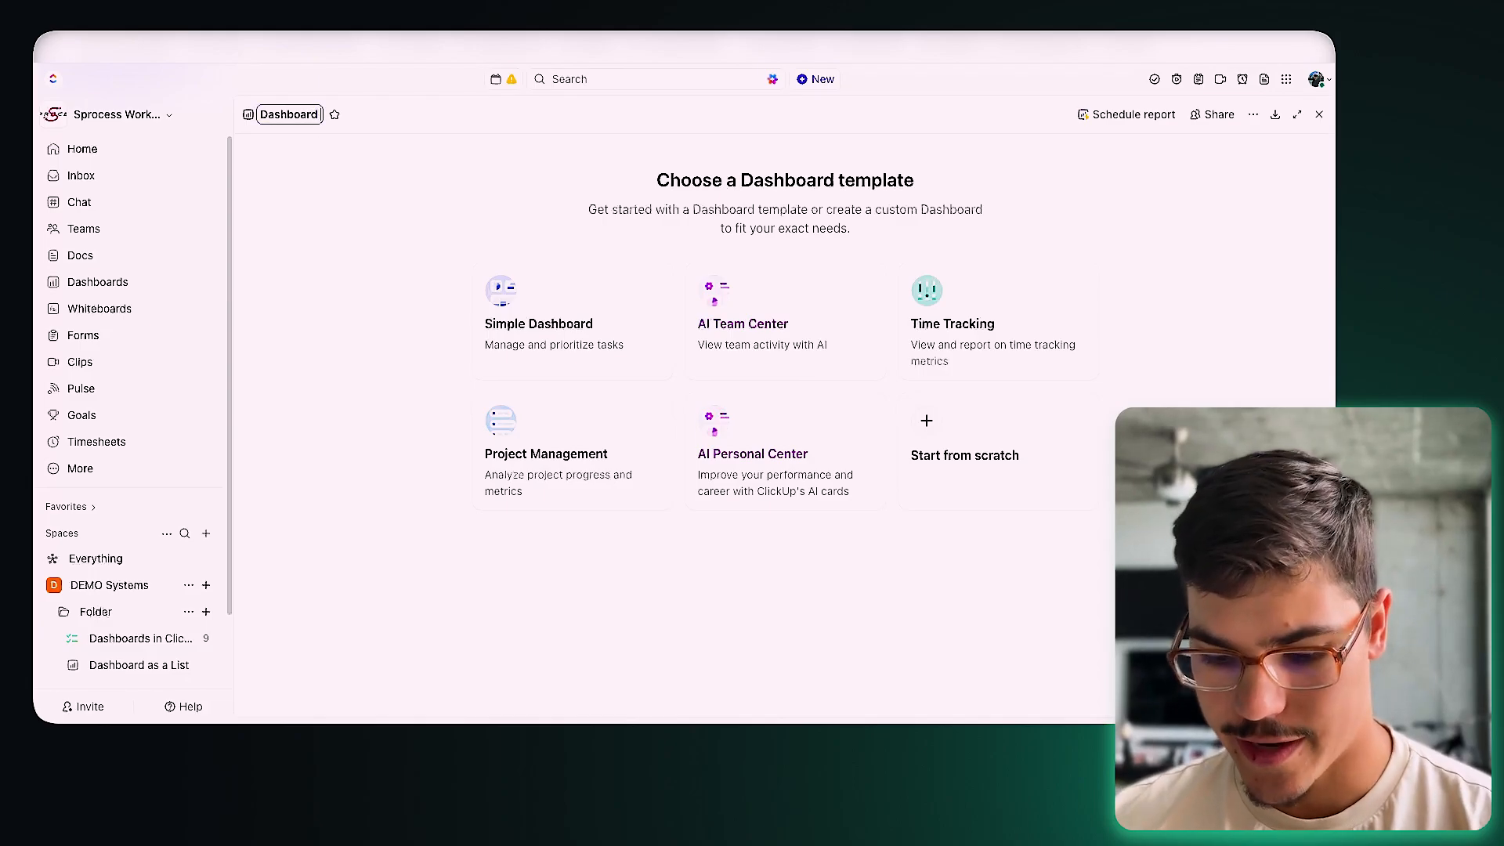
text(Custom)
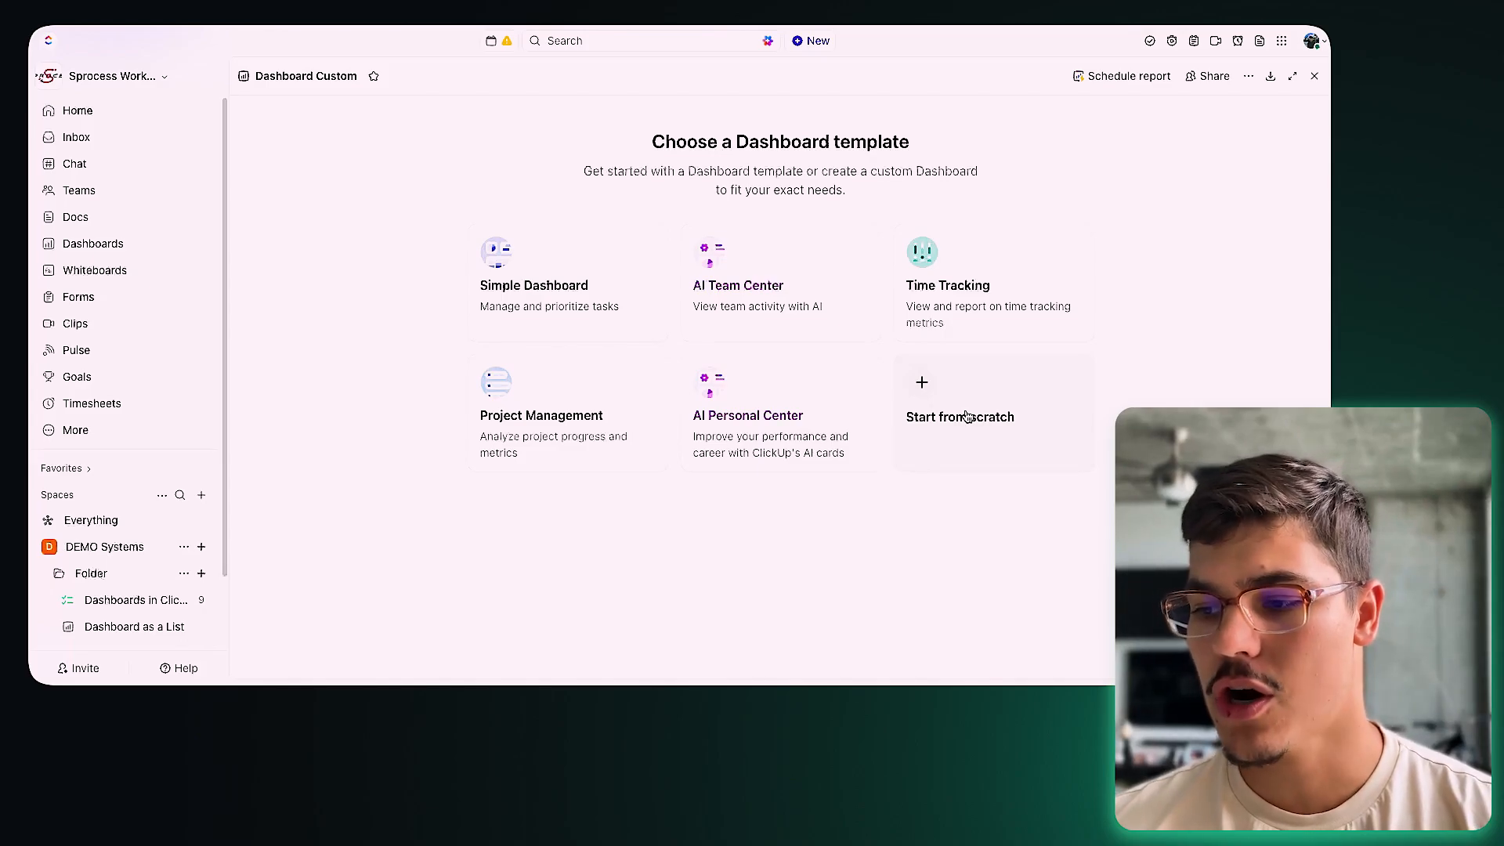
click(945, 423)
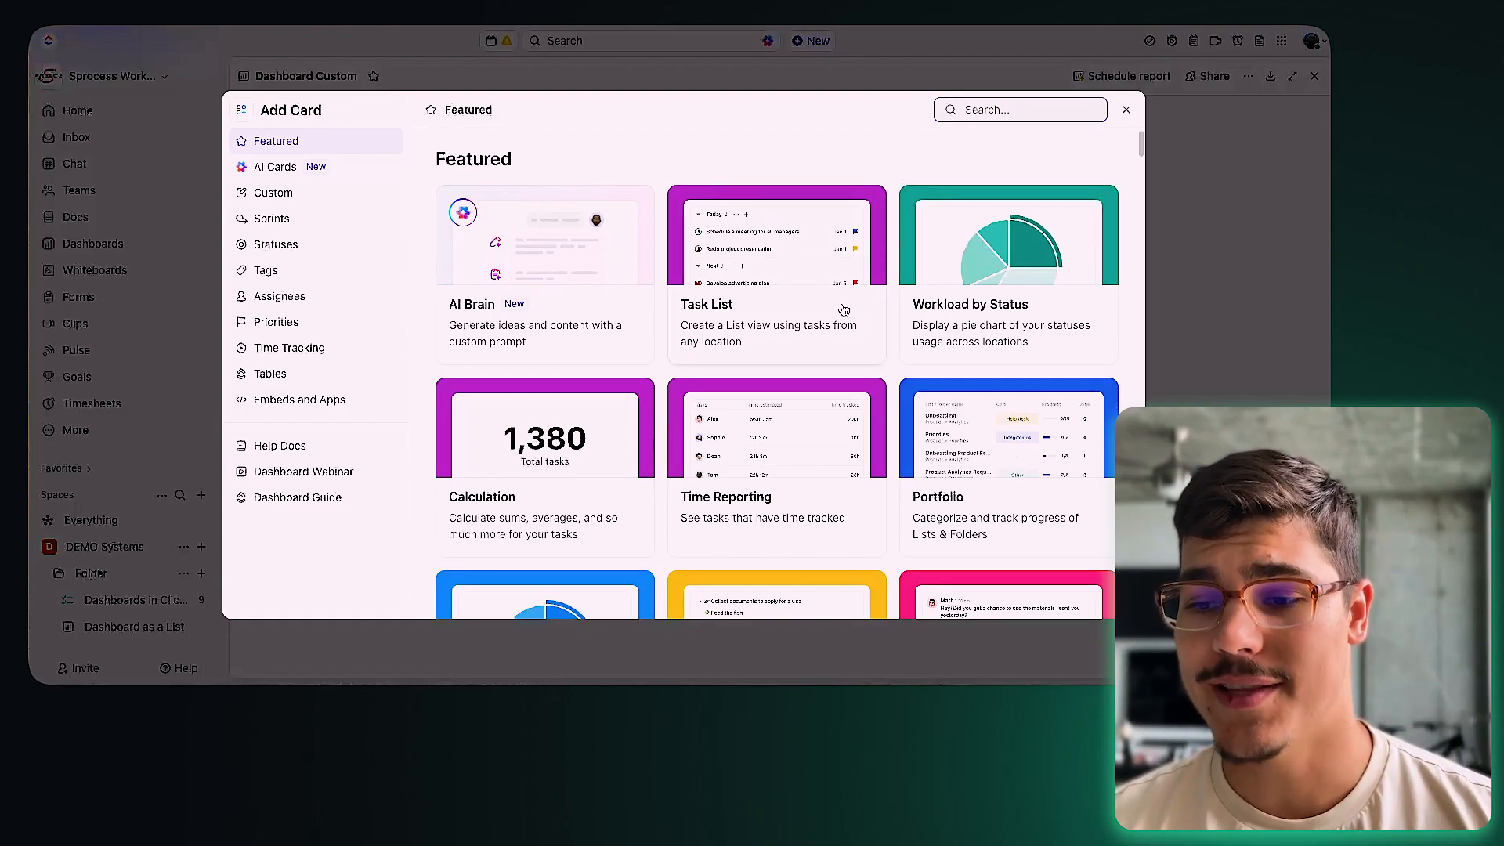
Step: Choose the Bar Chart card from the Custom category of the Add Card catalogue
click(333, 206)
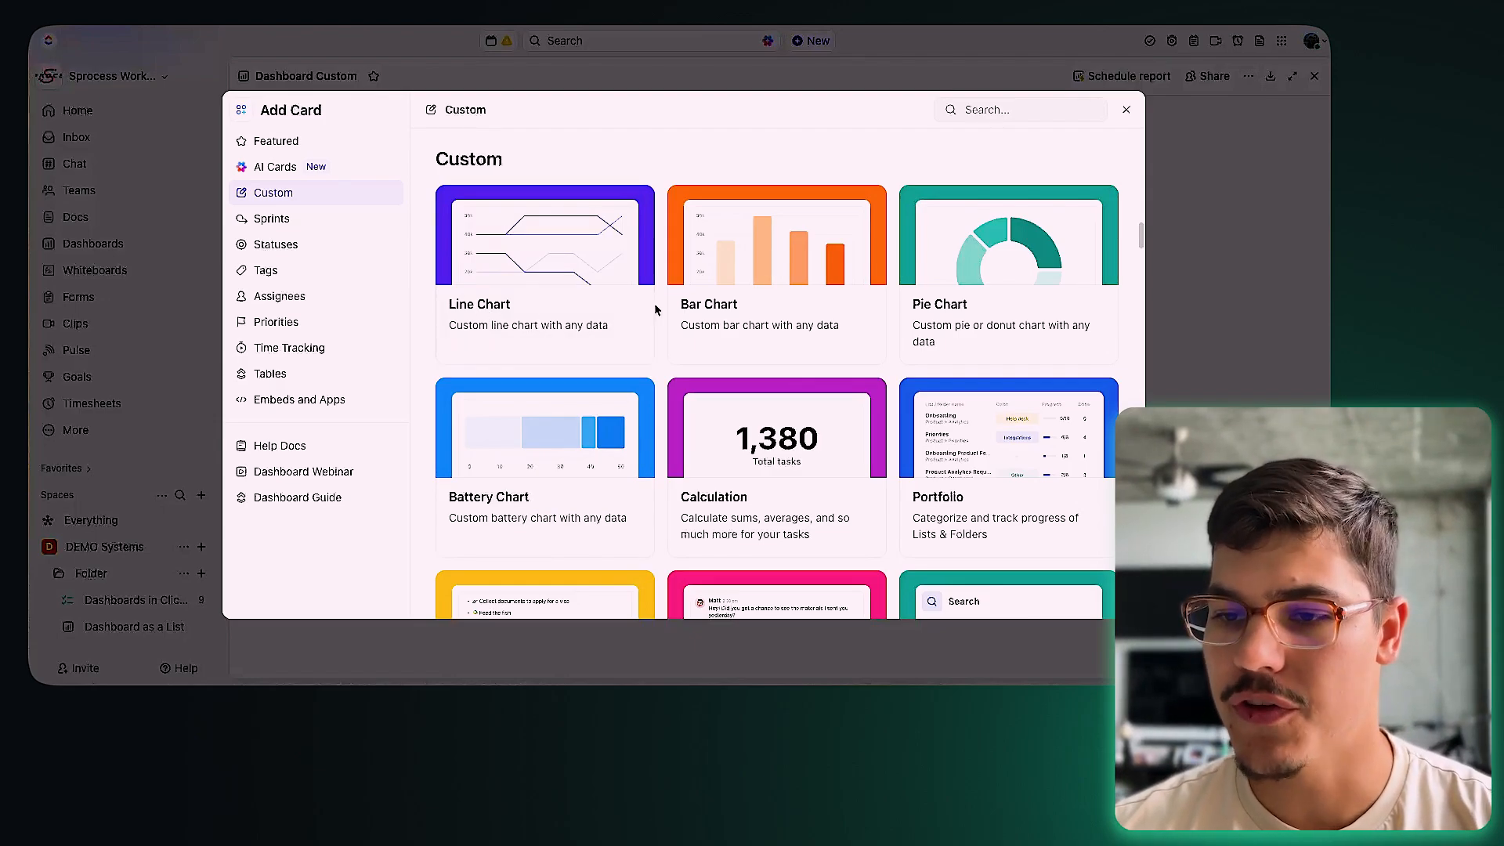
click(286, 143)
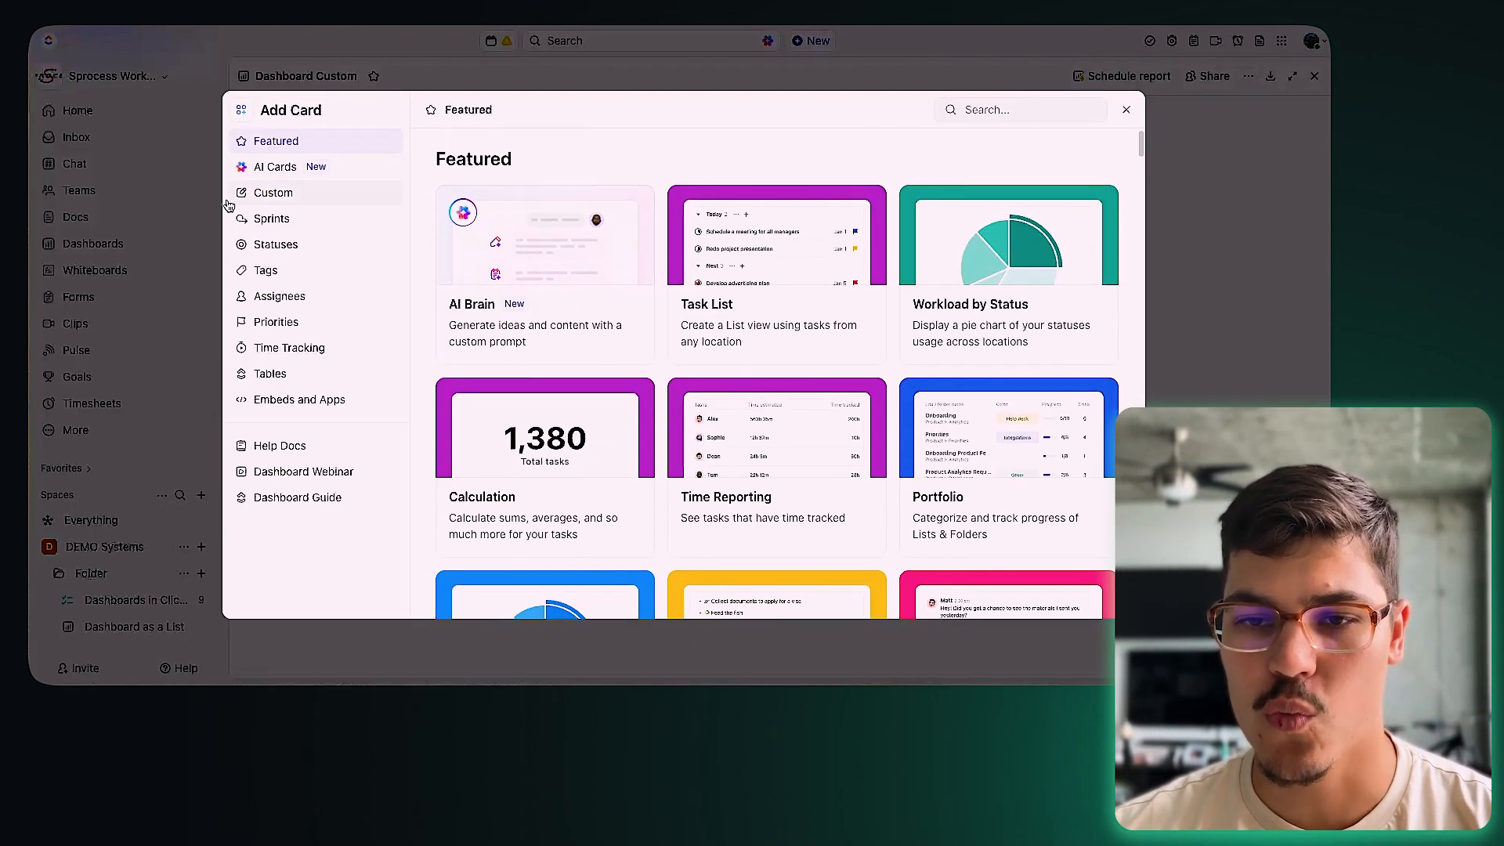
click(263, 193)
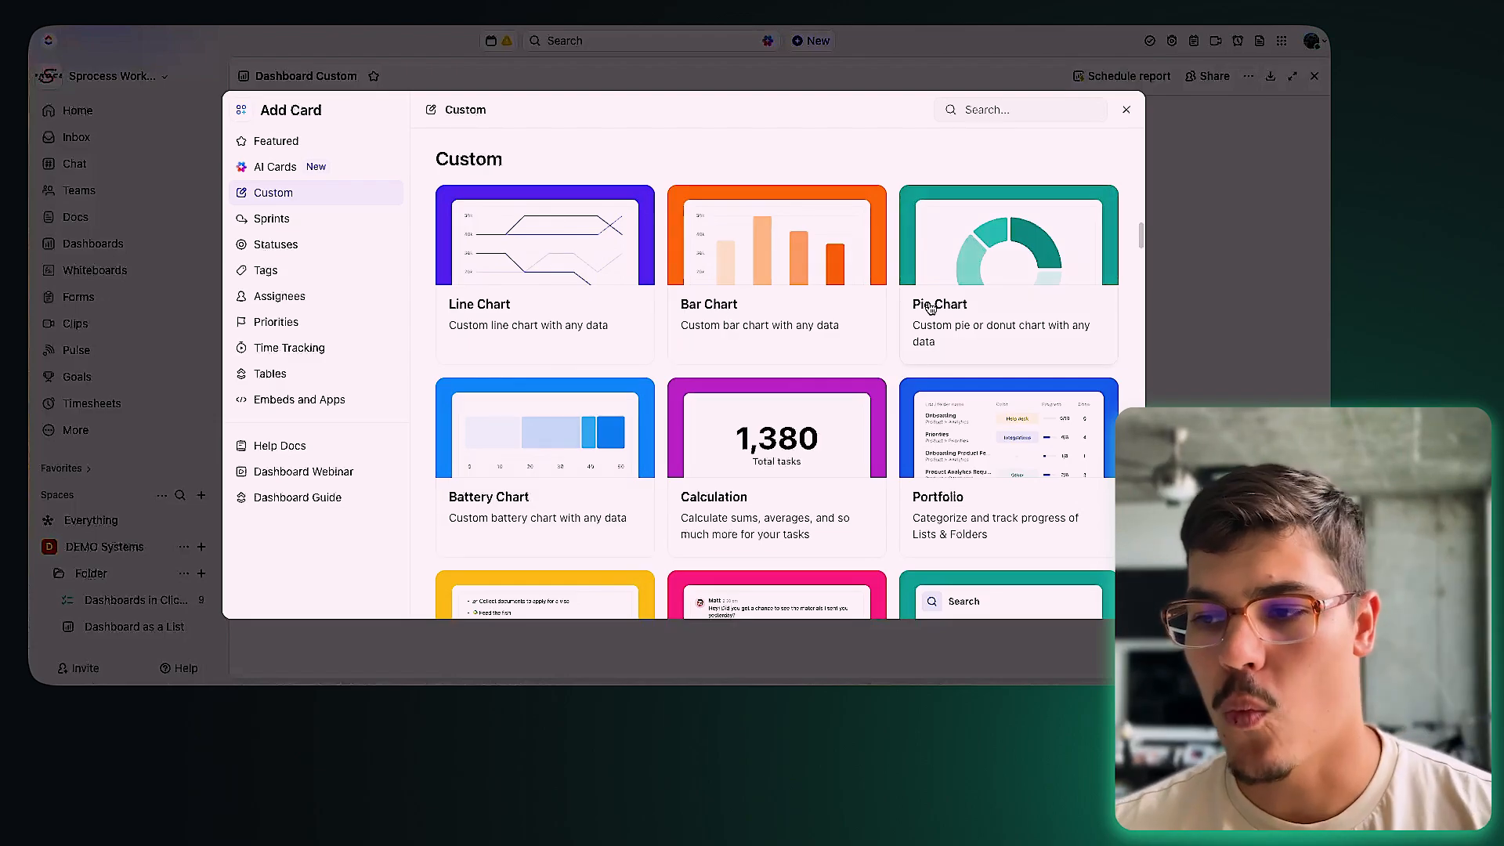
click(842, 352)
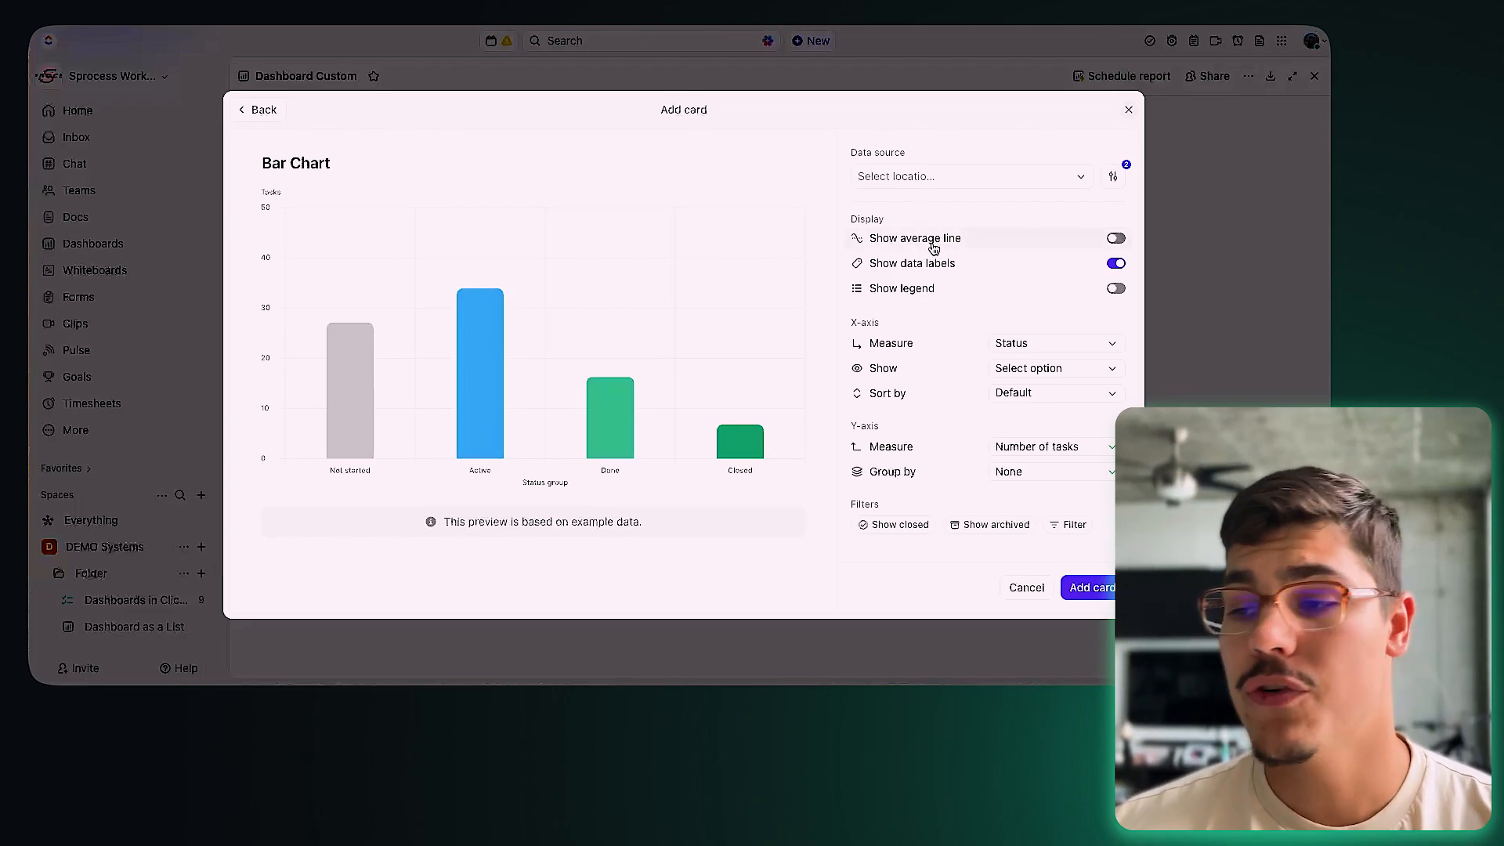
Step: Set the bar chart's data source to the Dashboards in ClickUp list under DEMO Systems > Folder
click(930, 178)
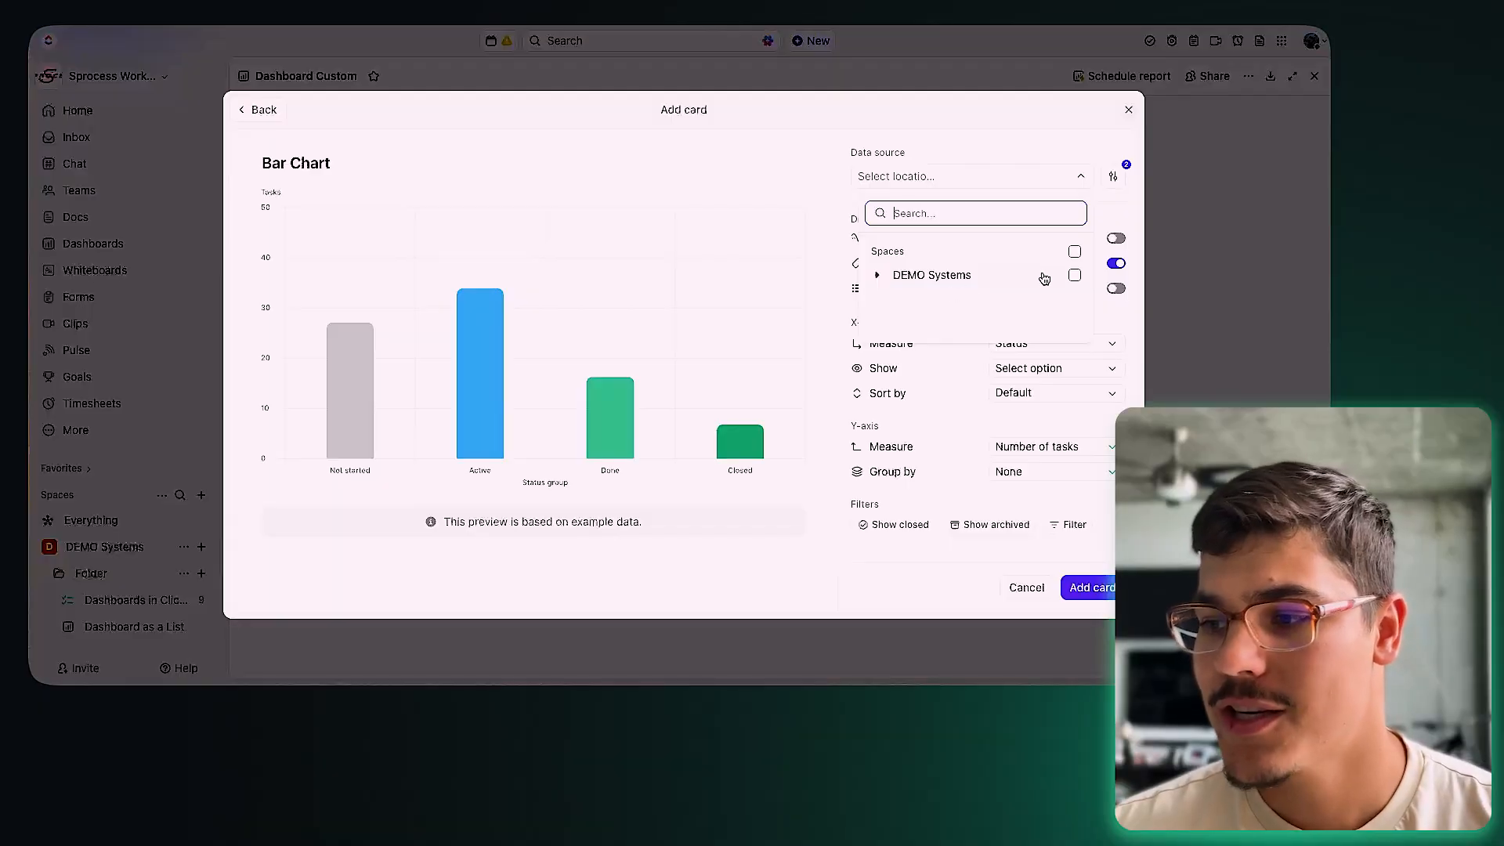
click(876, 275)
click(893, 300)
click(1076, 319)
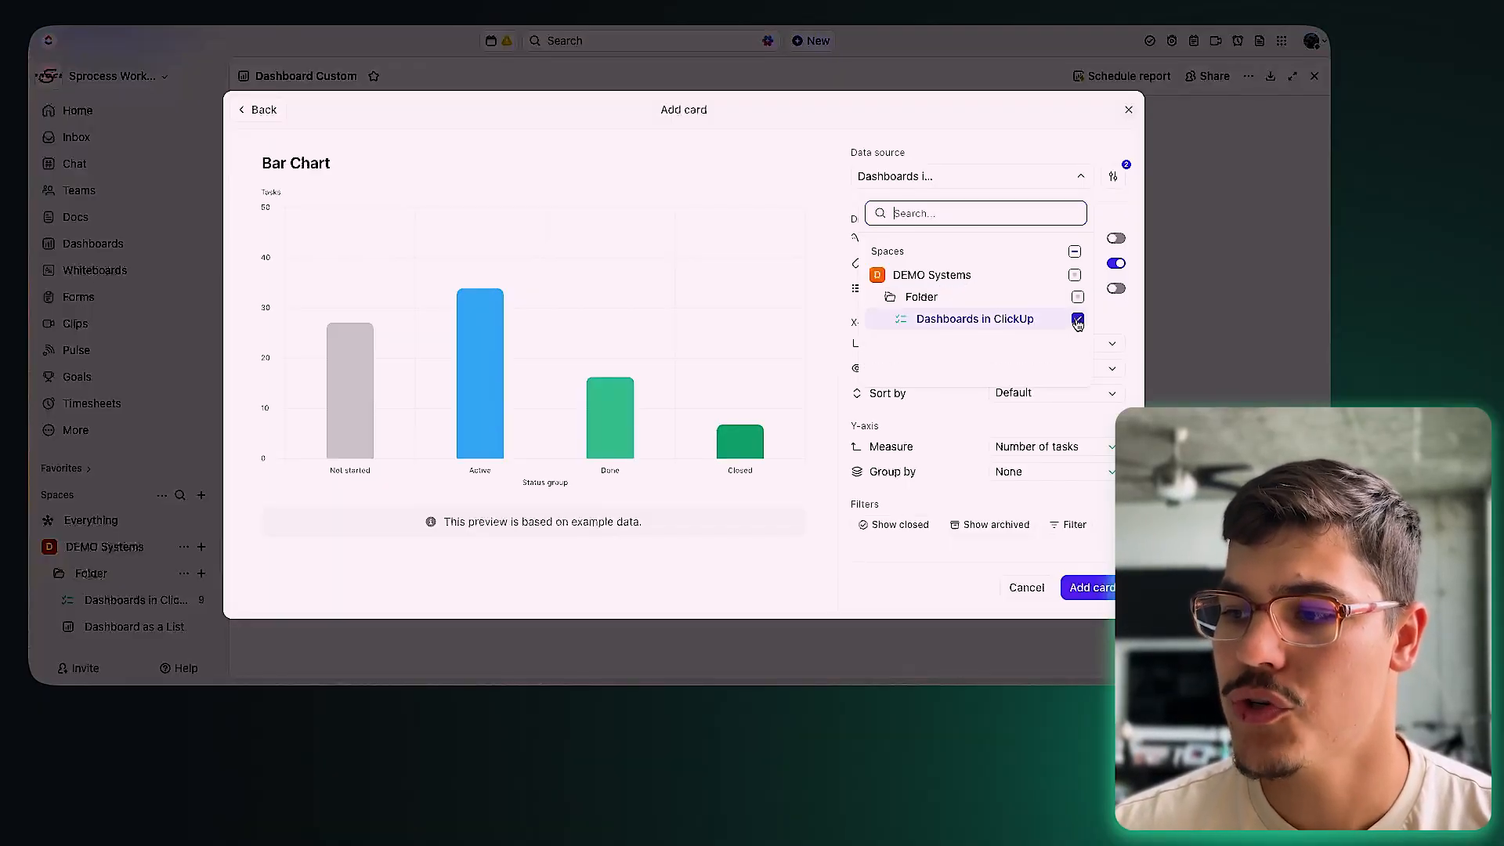
click(1119, 315)
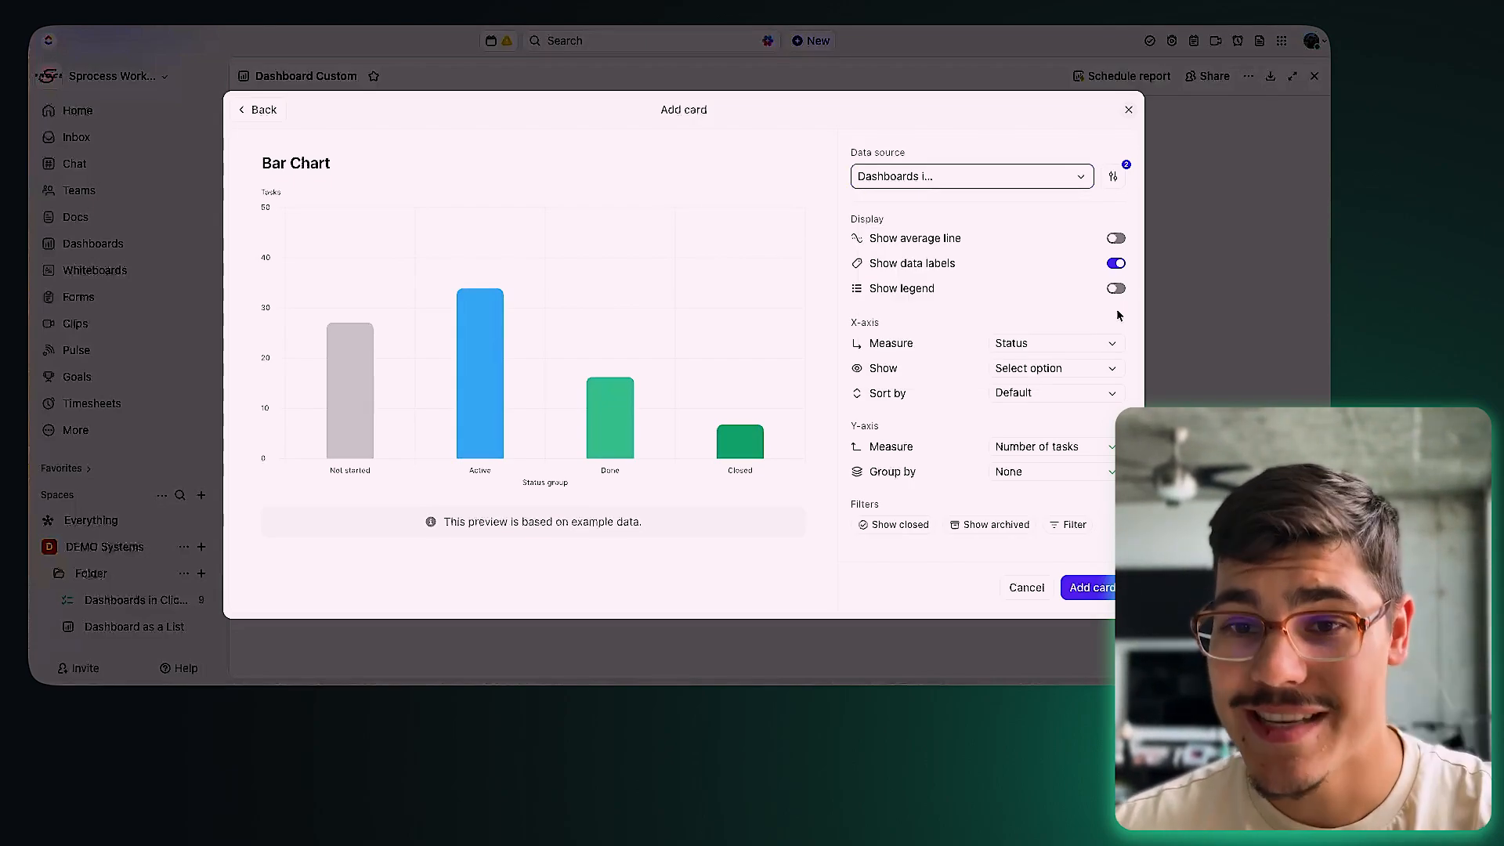
click(1079, 178)
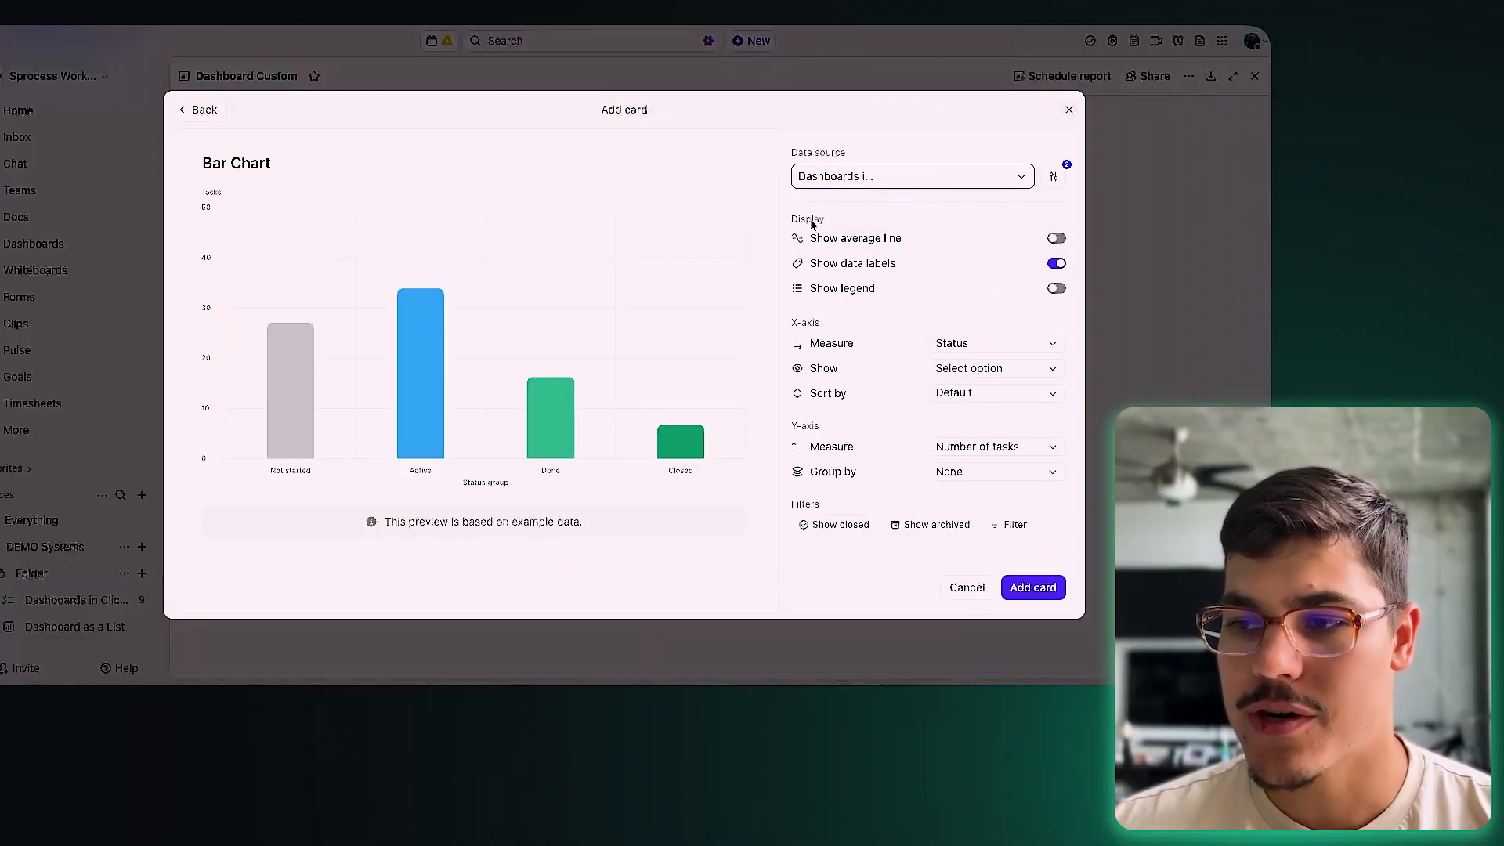
Step: Turn on the average line and legend, plot Project Type on X, Number of tasks on Y
click(1055, 239)
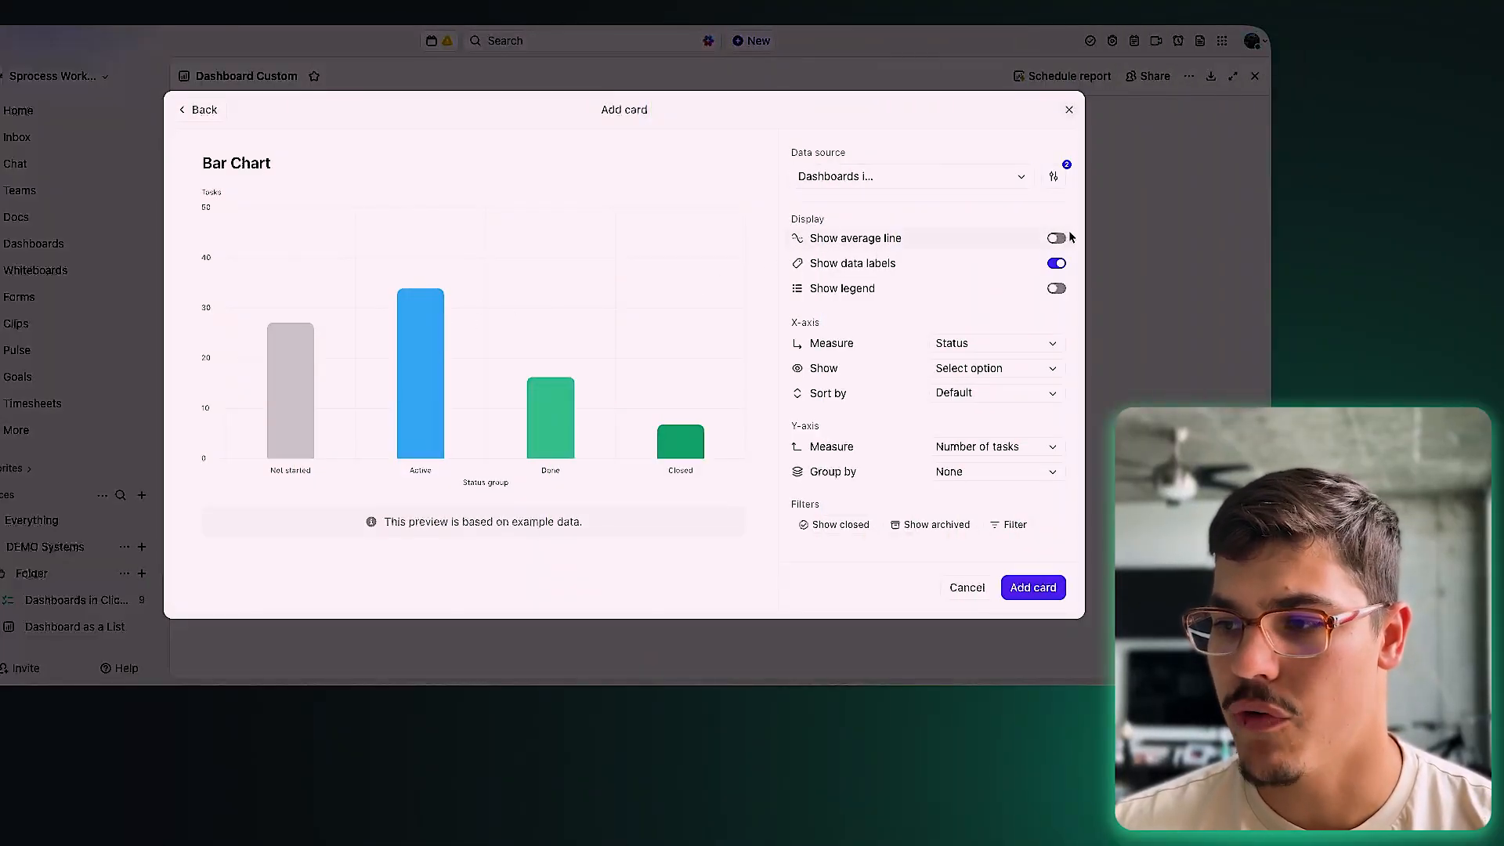
click(1056, 288)
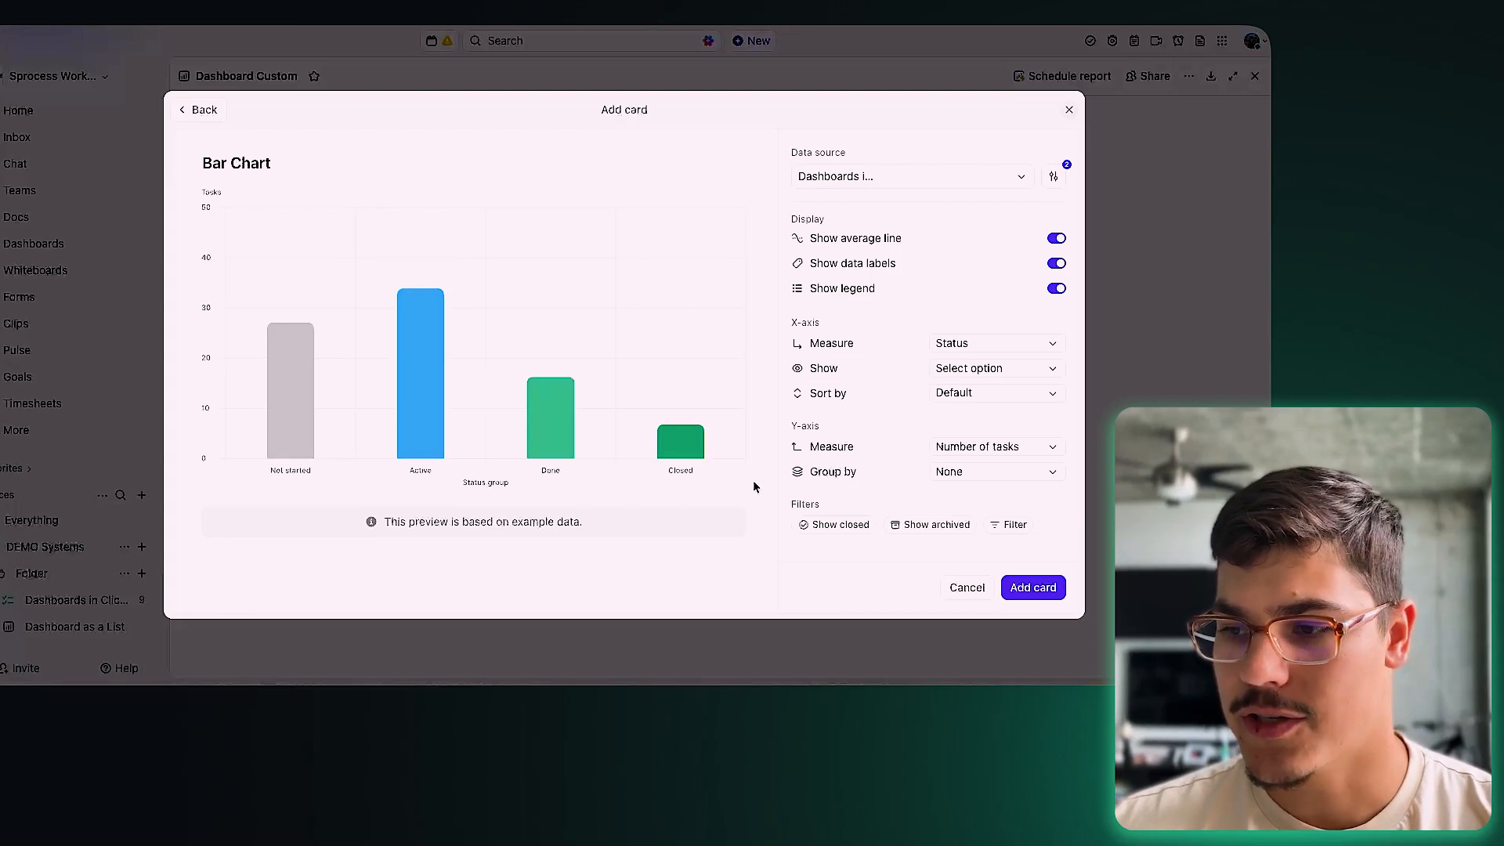
click(991, 343)
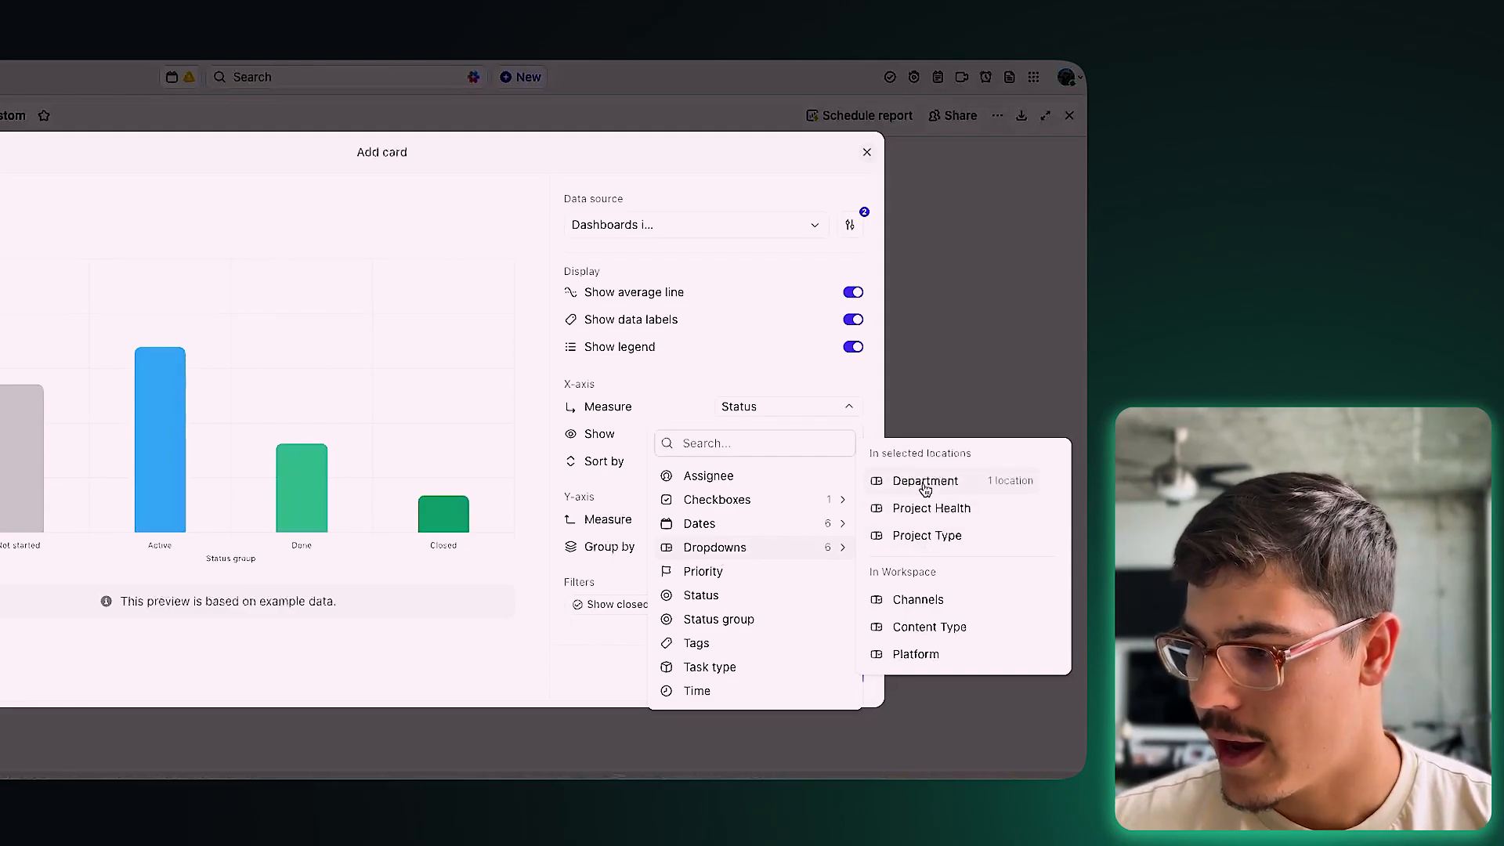
click(921, 535)
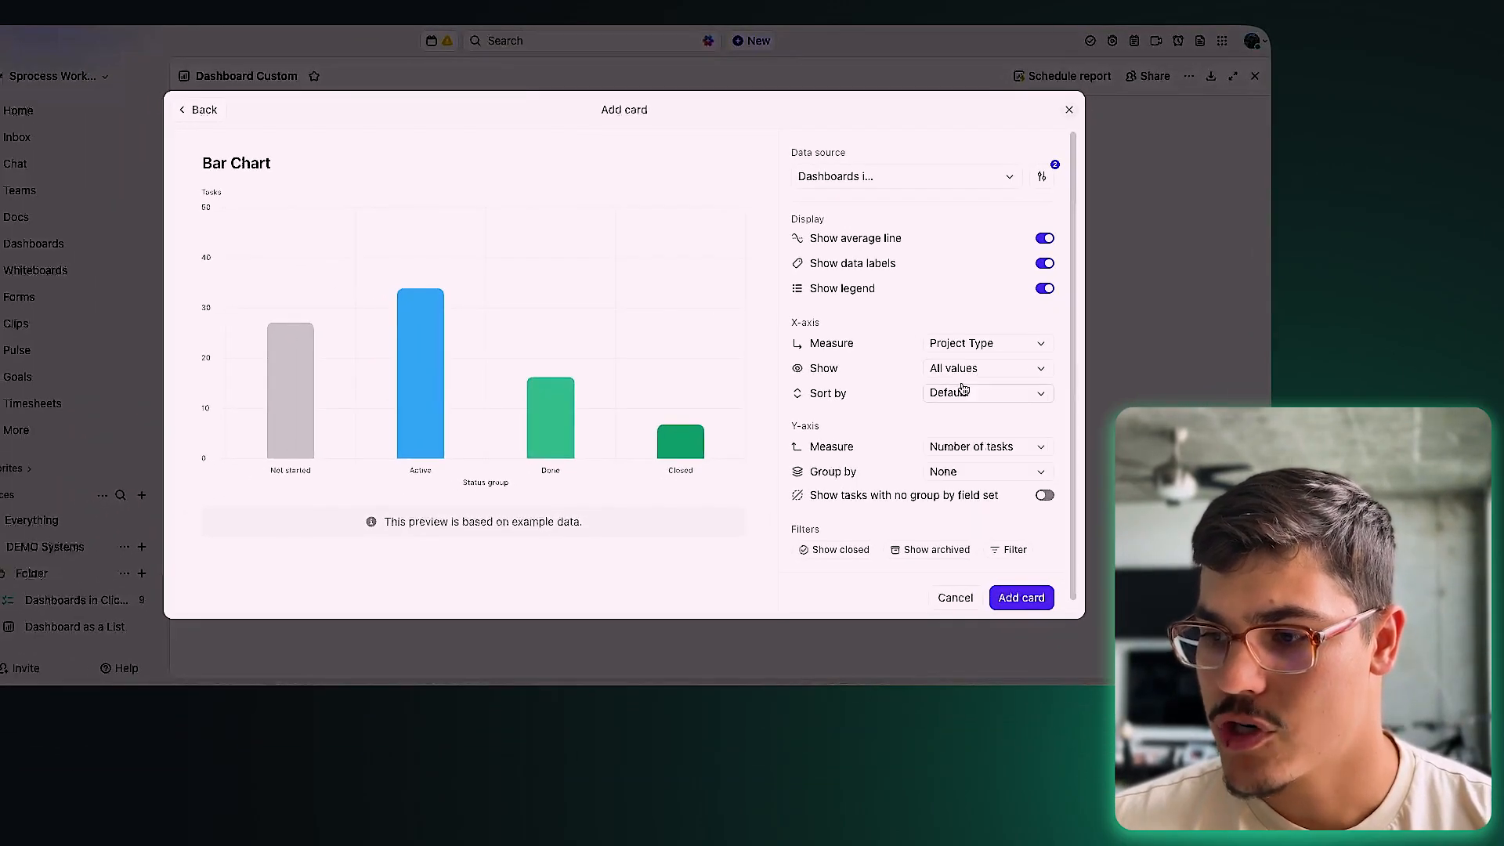
scroll(960, 440, down, 1)
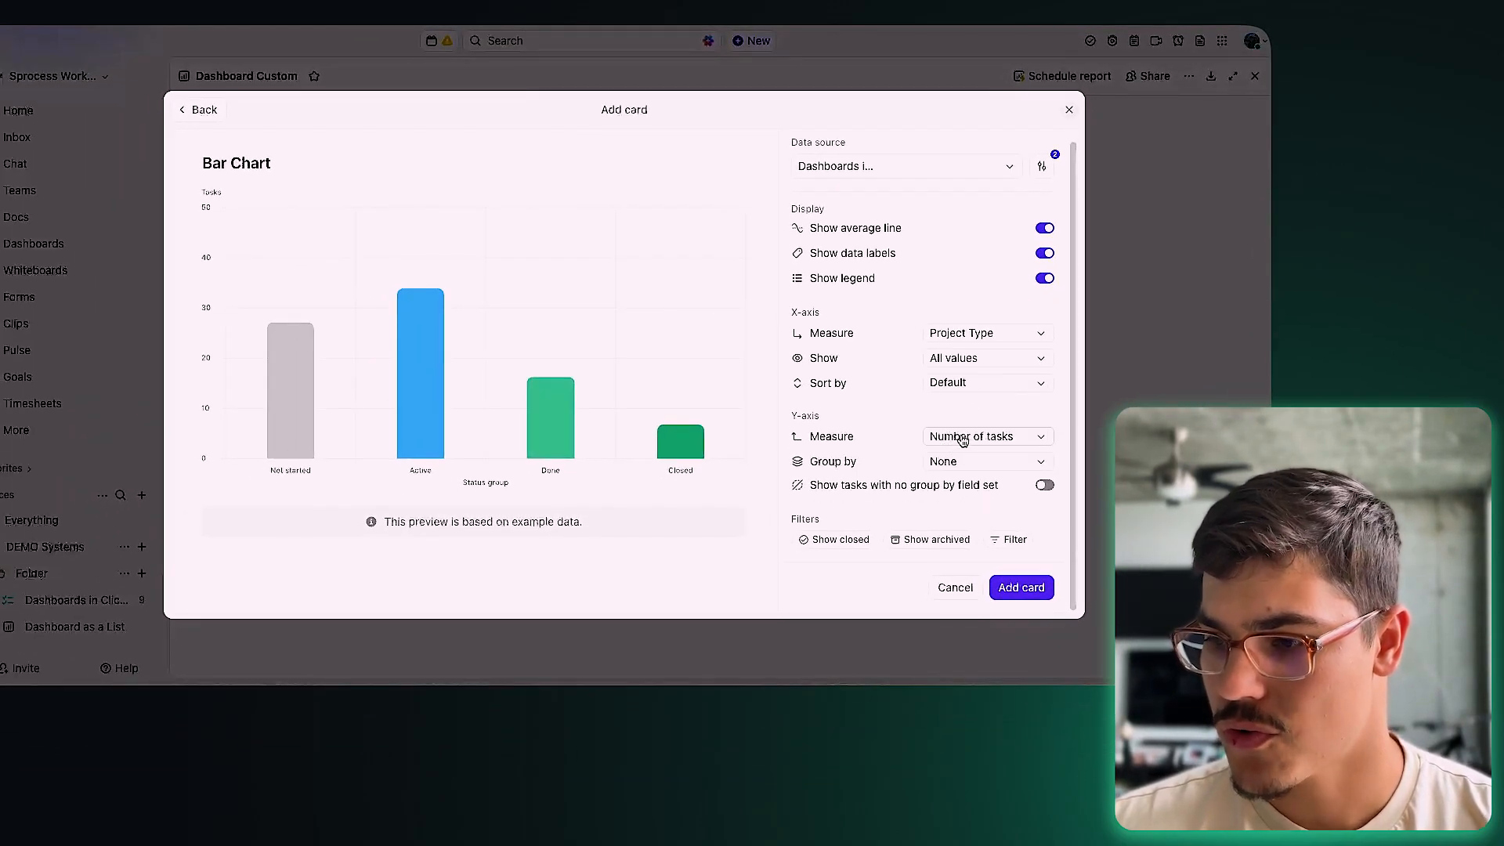
click(963, 441)
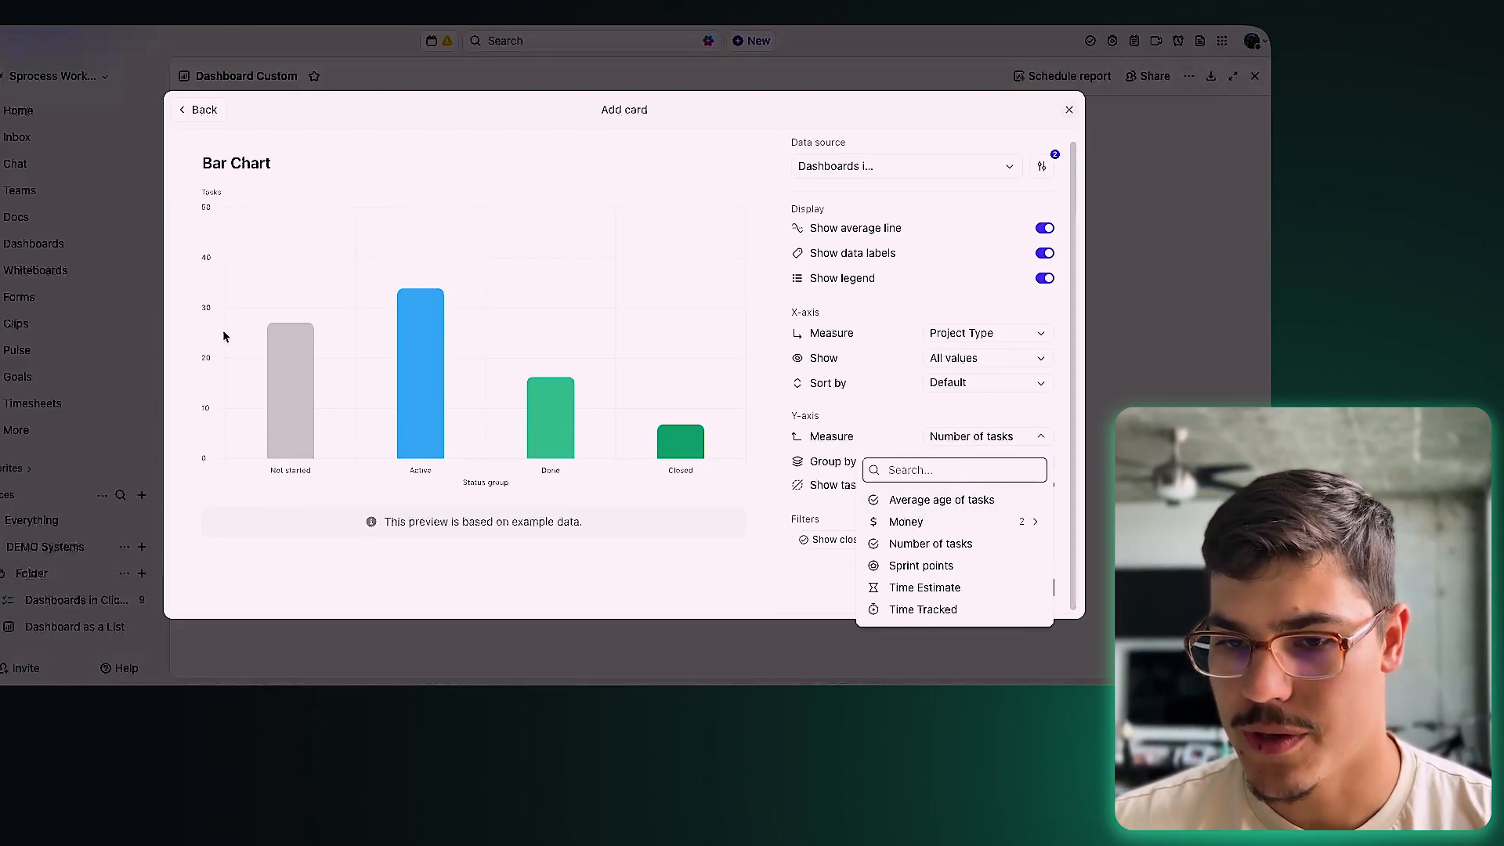
click(928, 546)
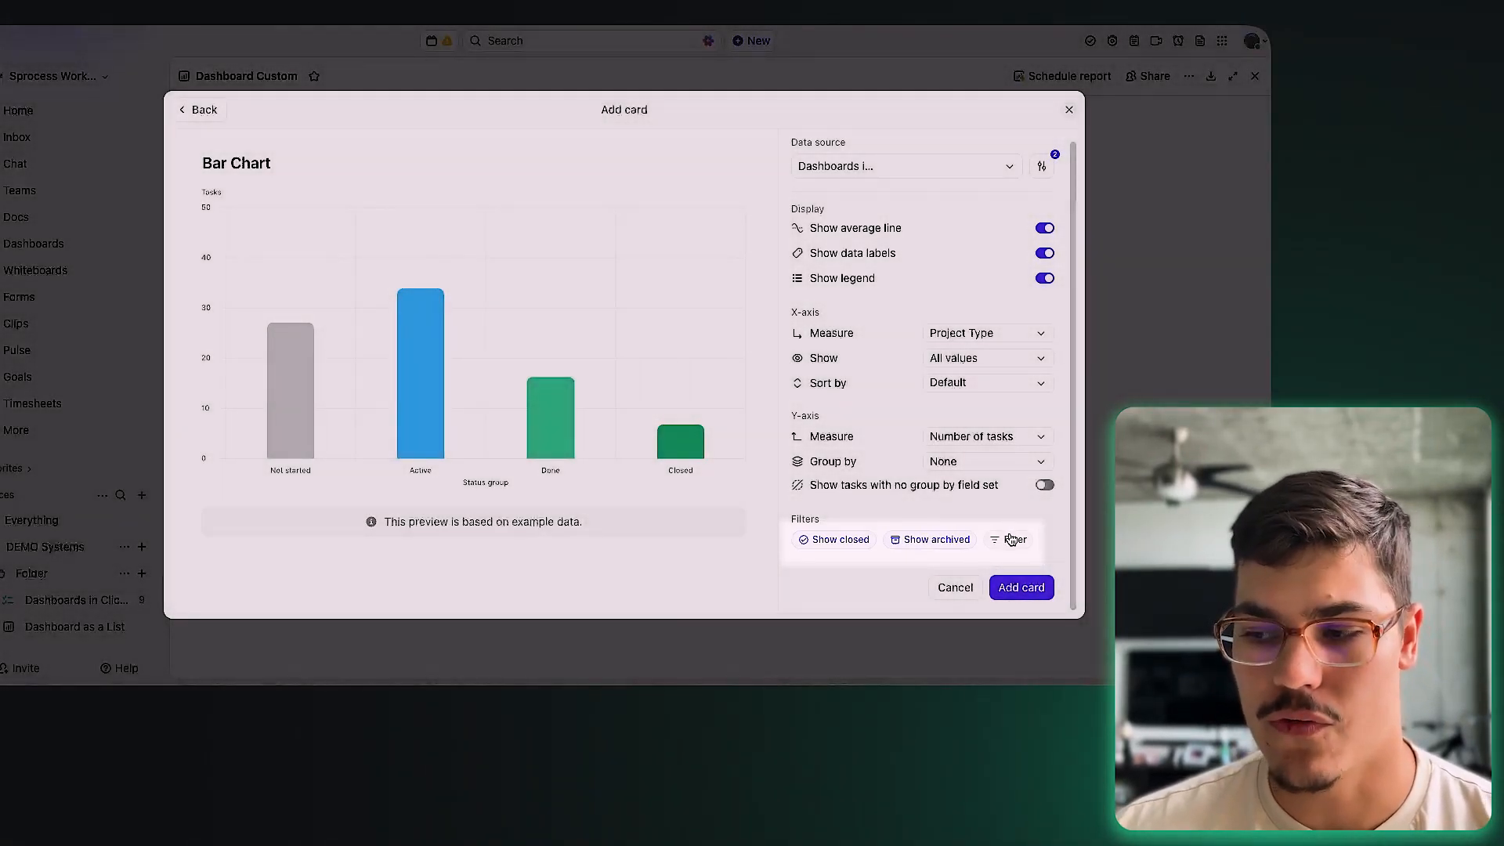
click(1013, 539)
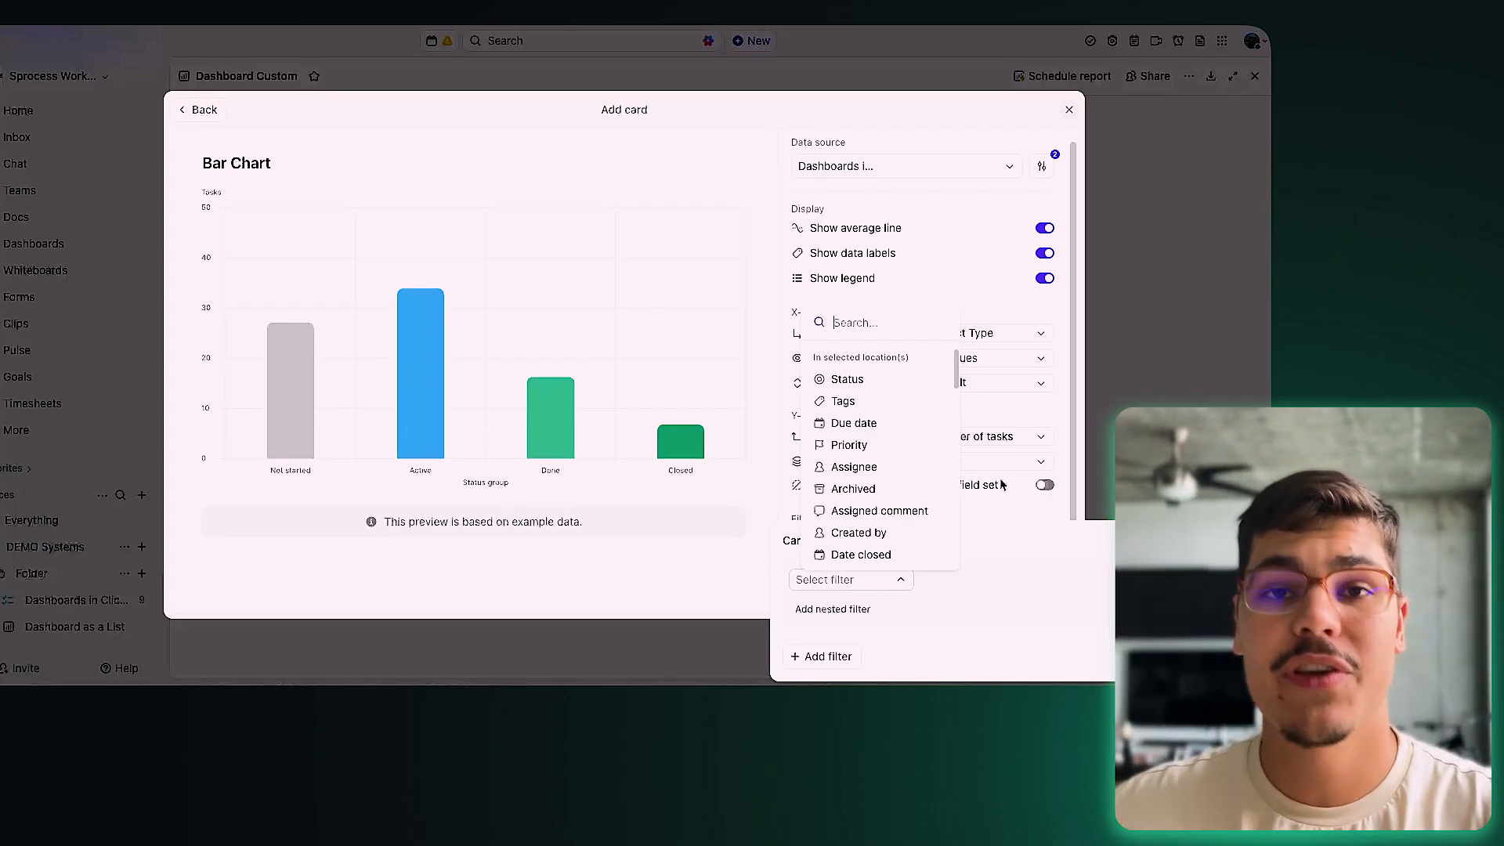
click(887, 466)
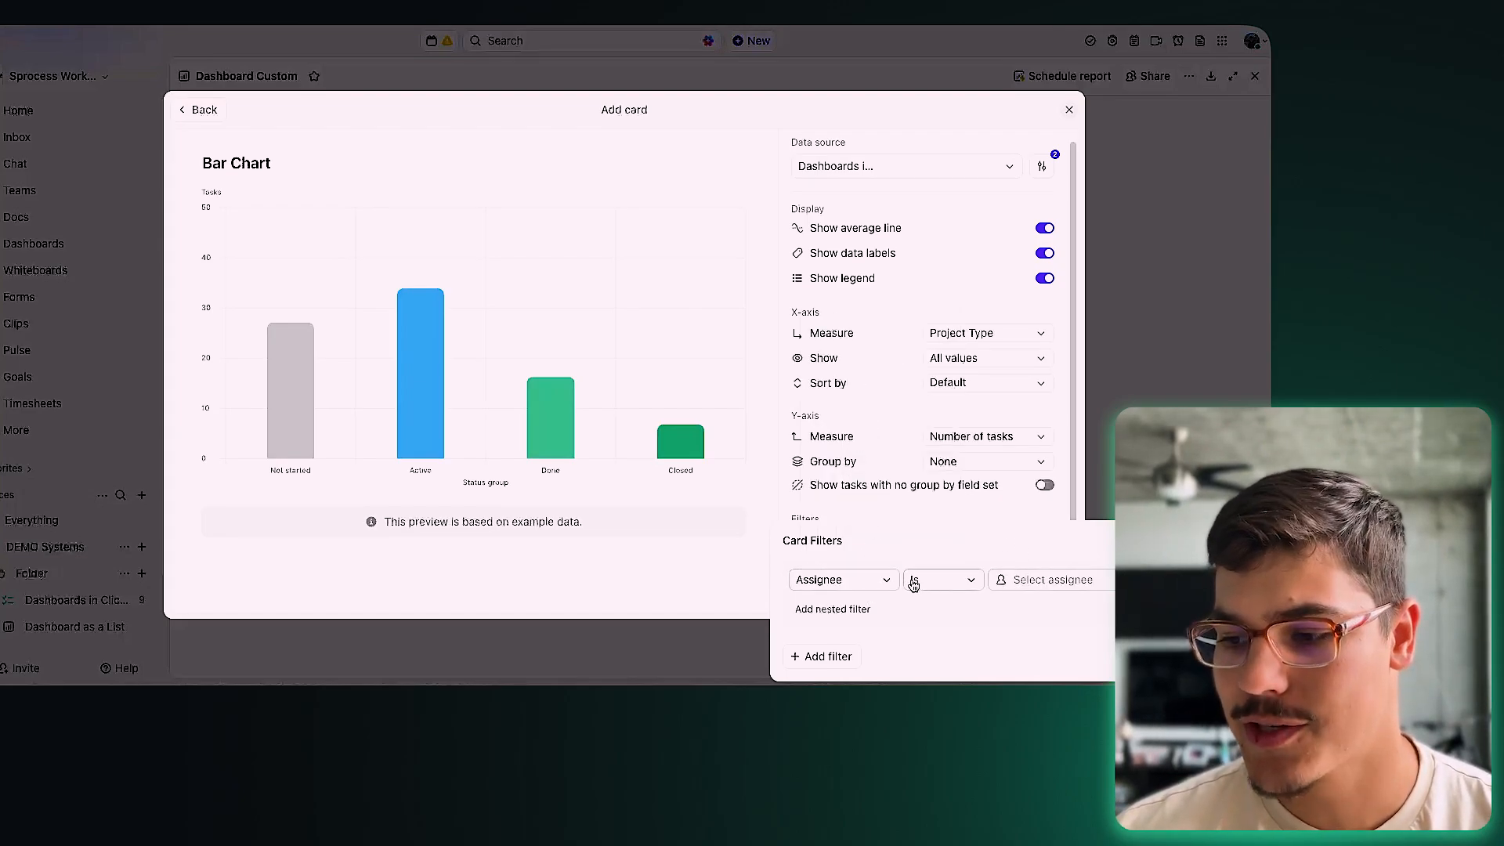
click(1054, 579)
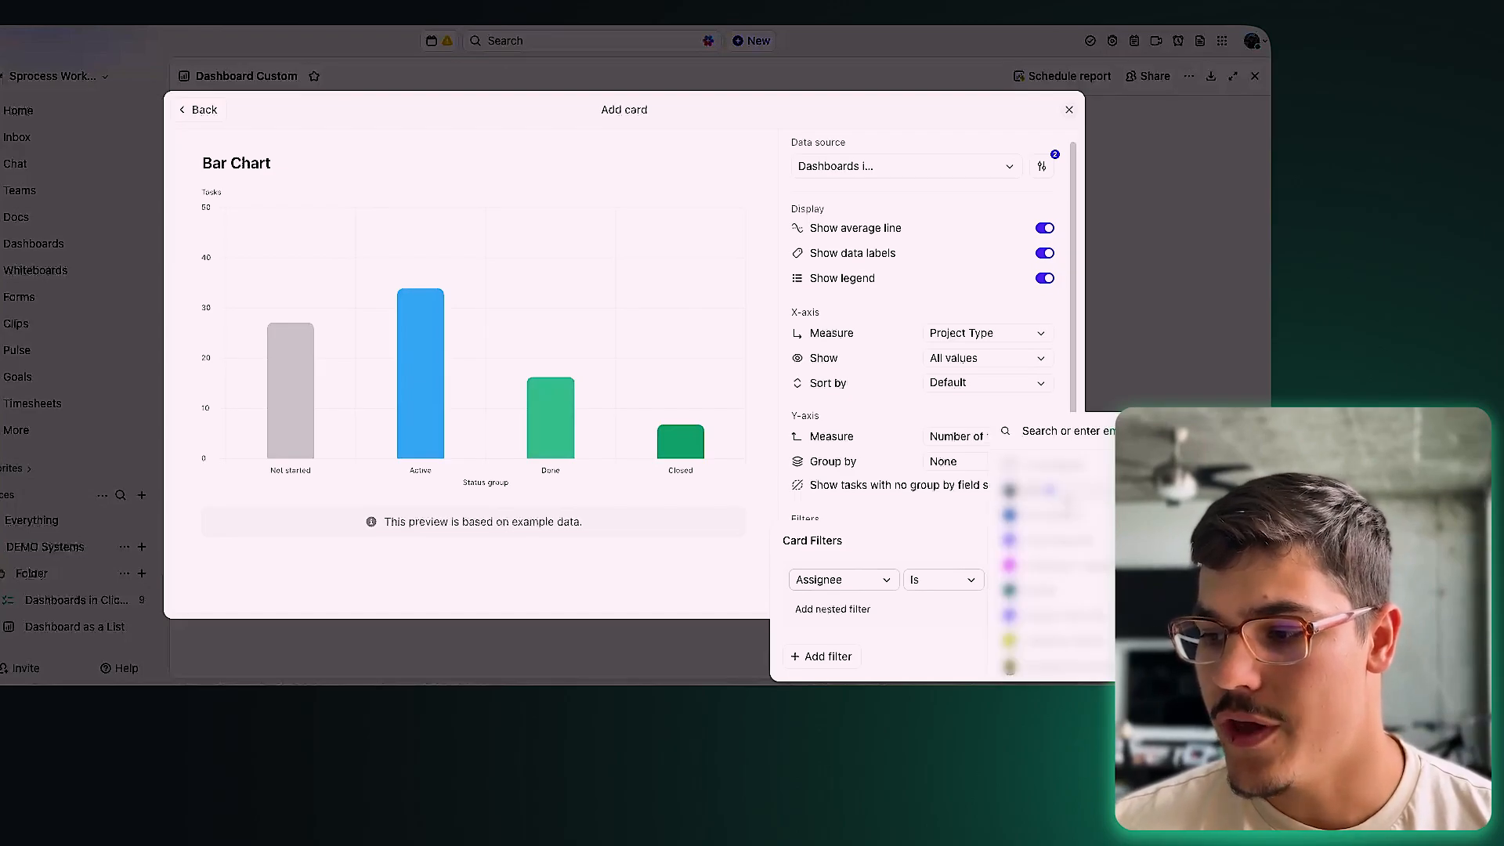
click(1061, 518)
click(1044, 580)
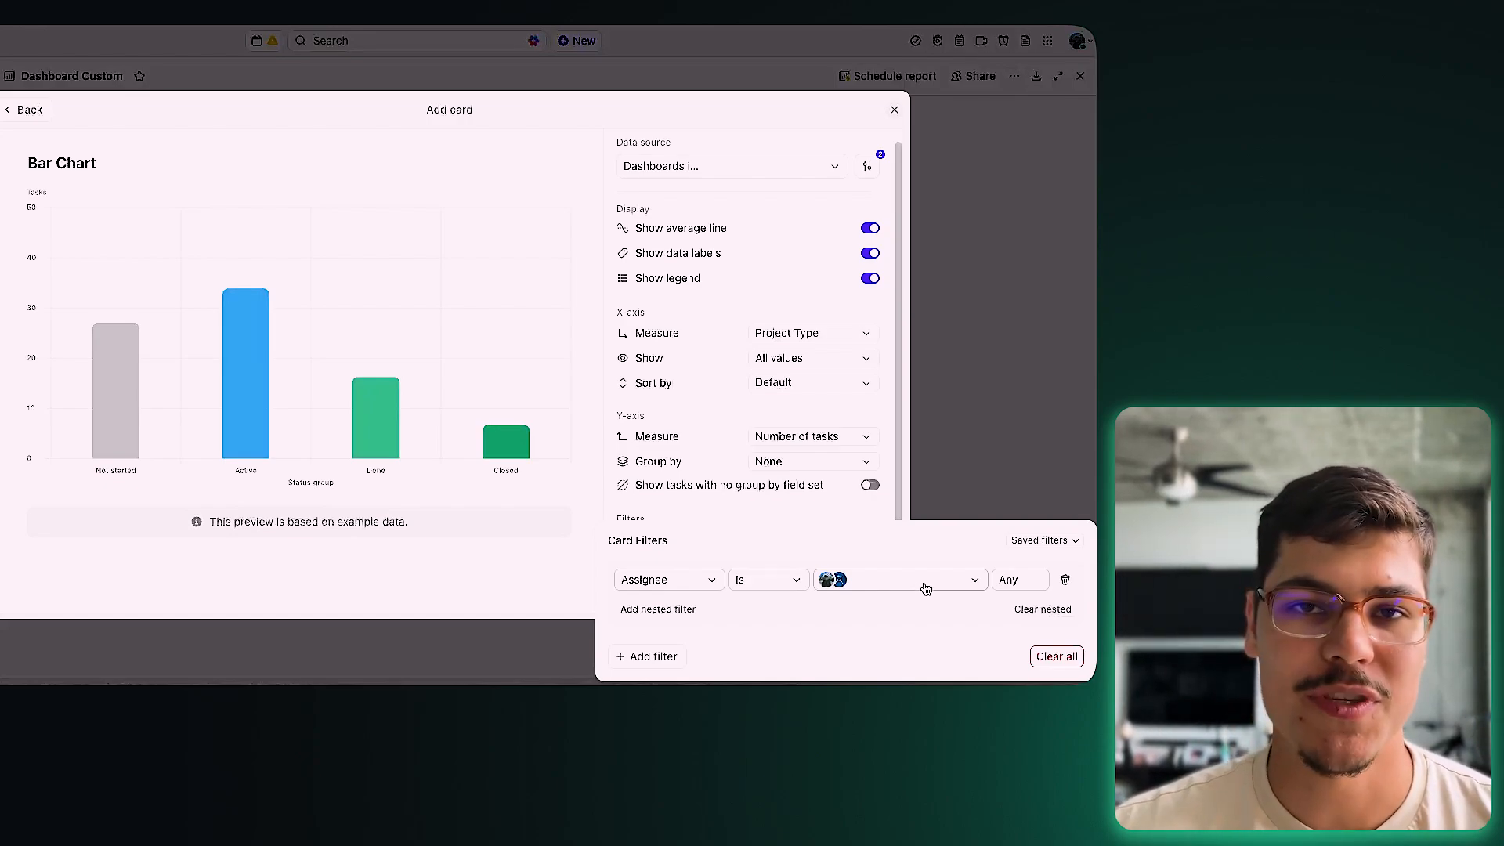
click(1065, 580)
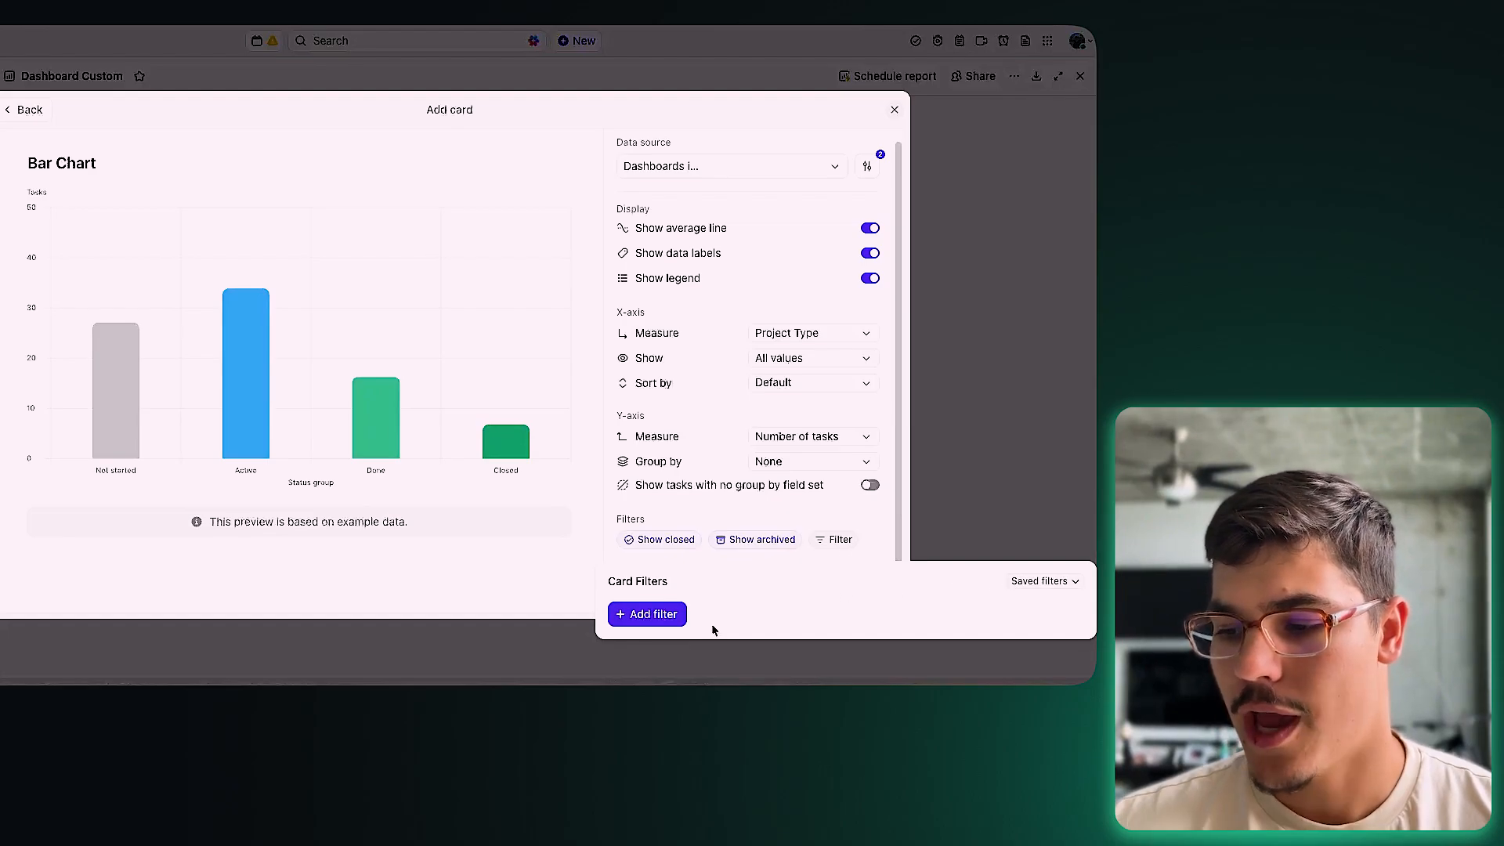
click(650, 616)
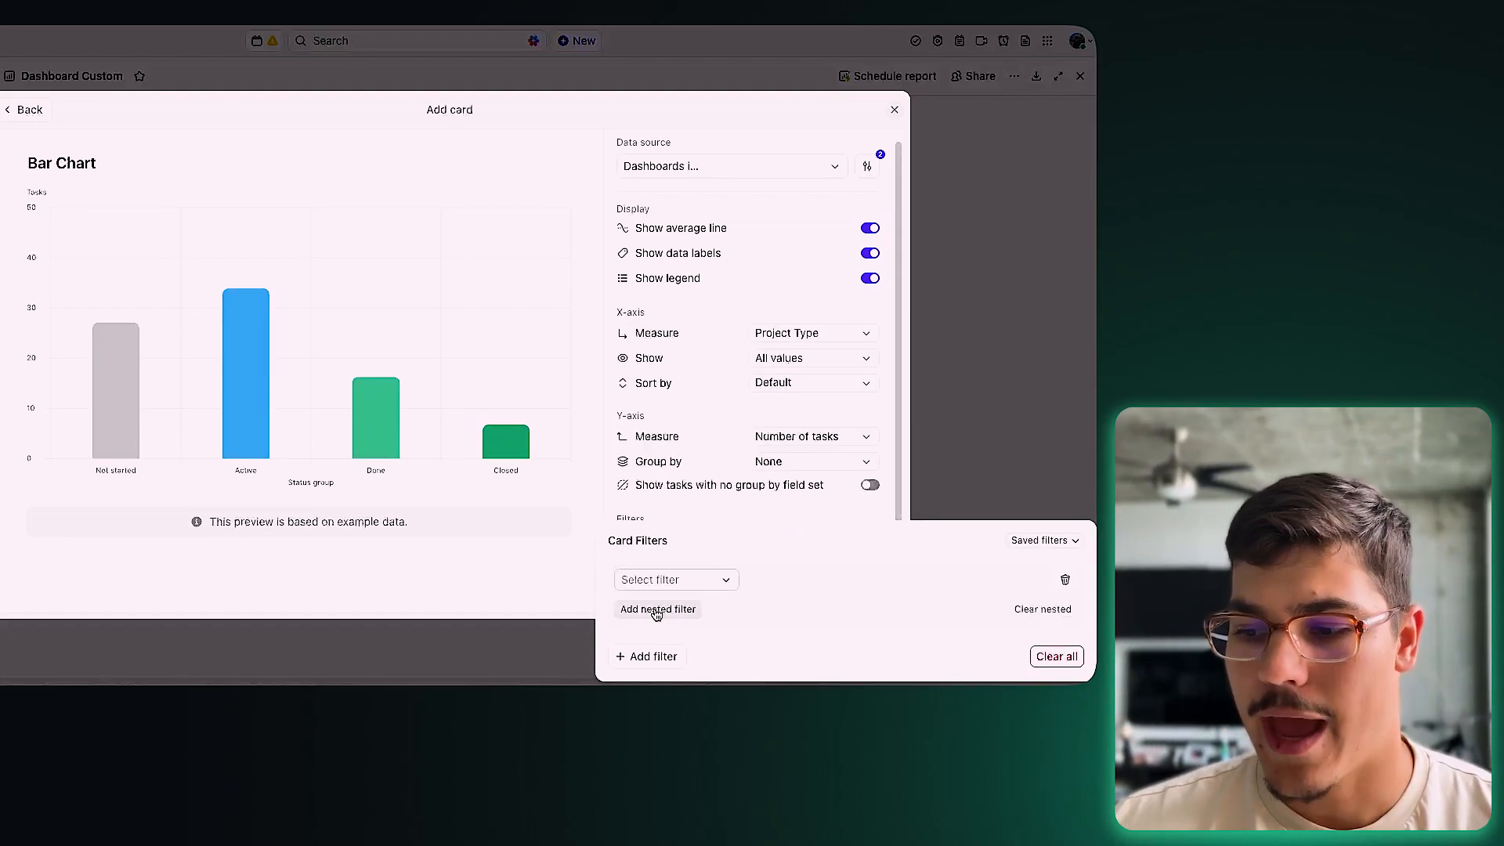
click(656, 610)
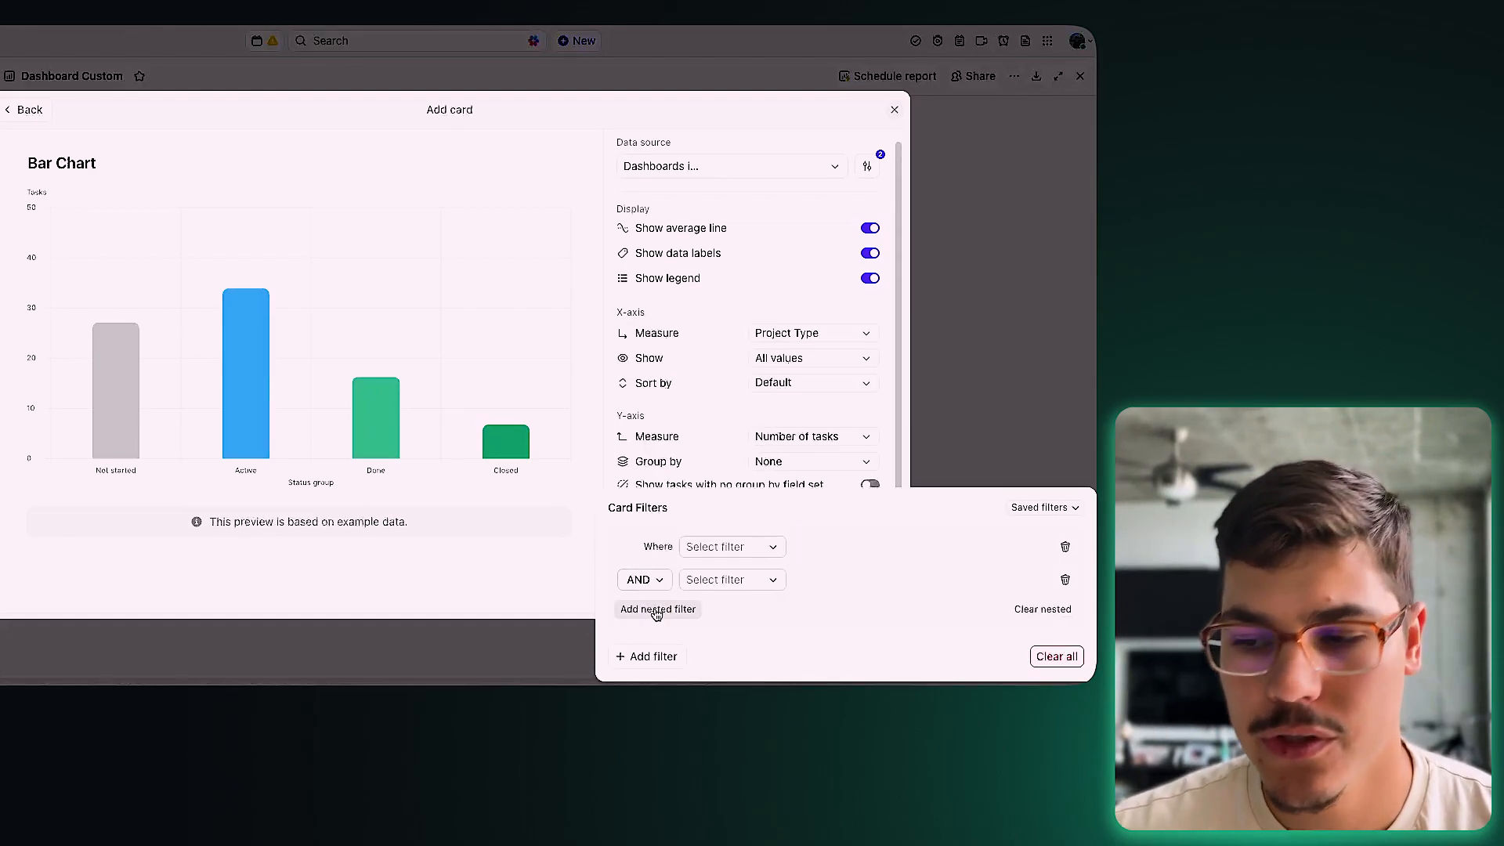
click(707, 550)
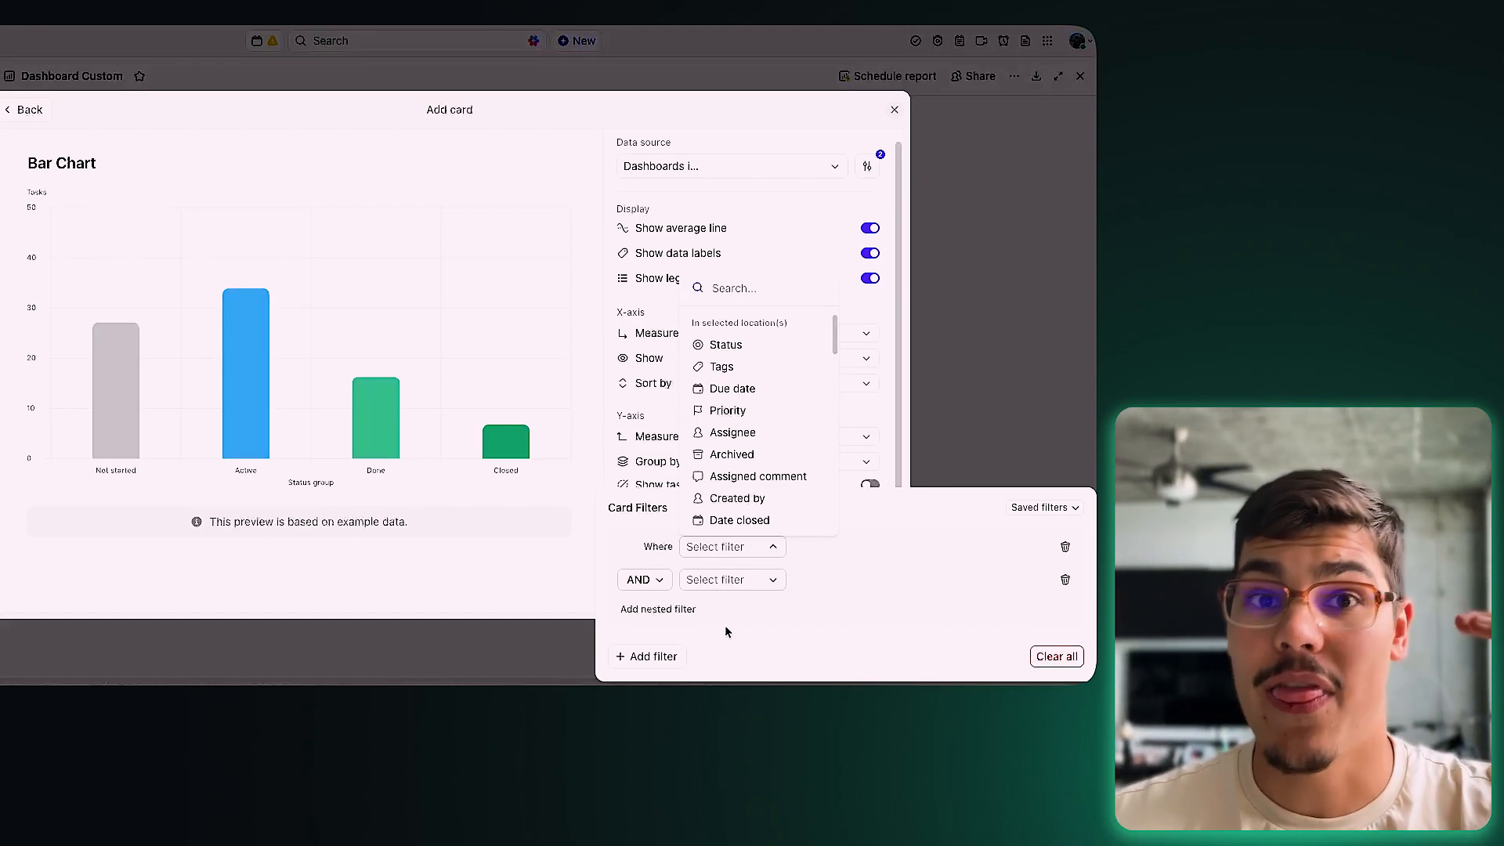
click(658, 580)
click(661, 581)
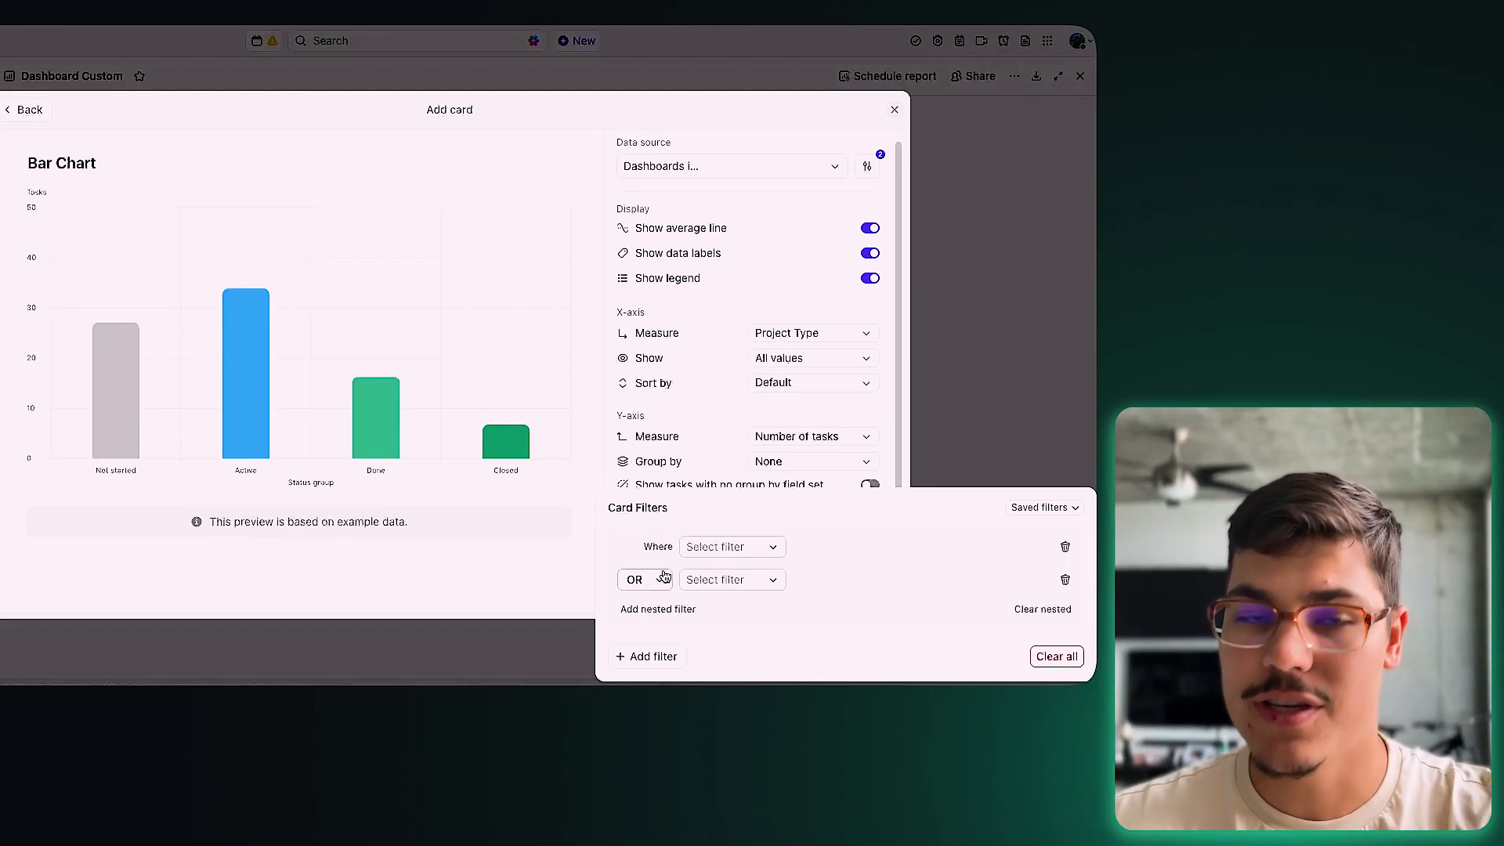
click(591, 572)
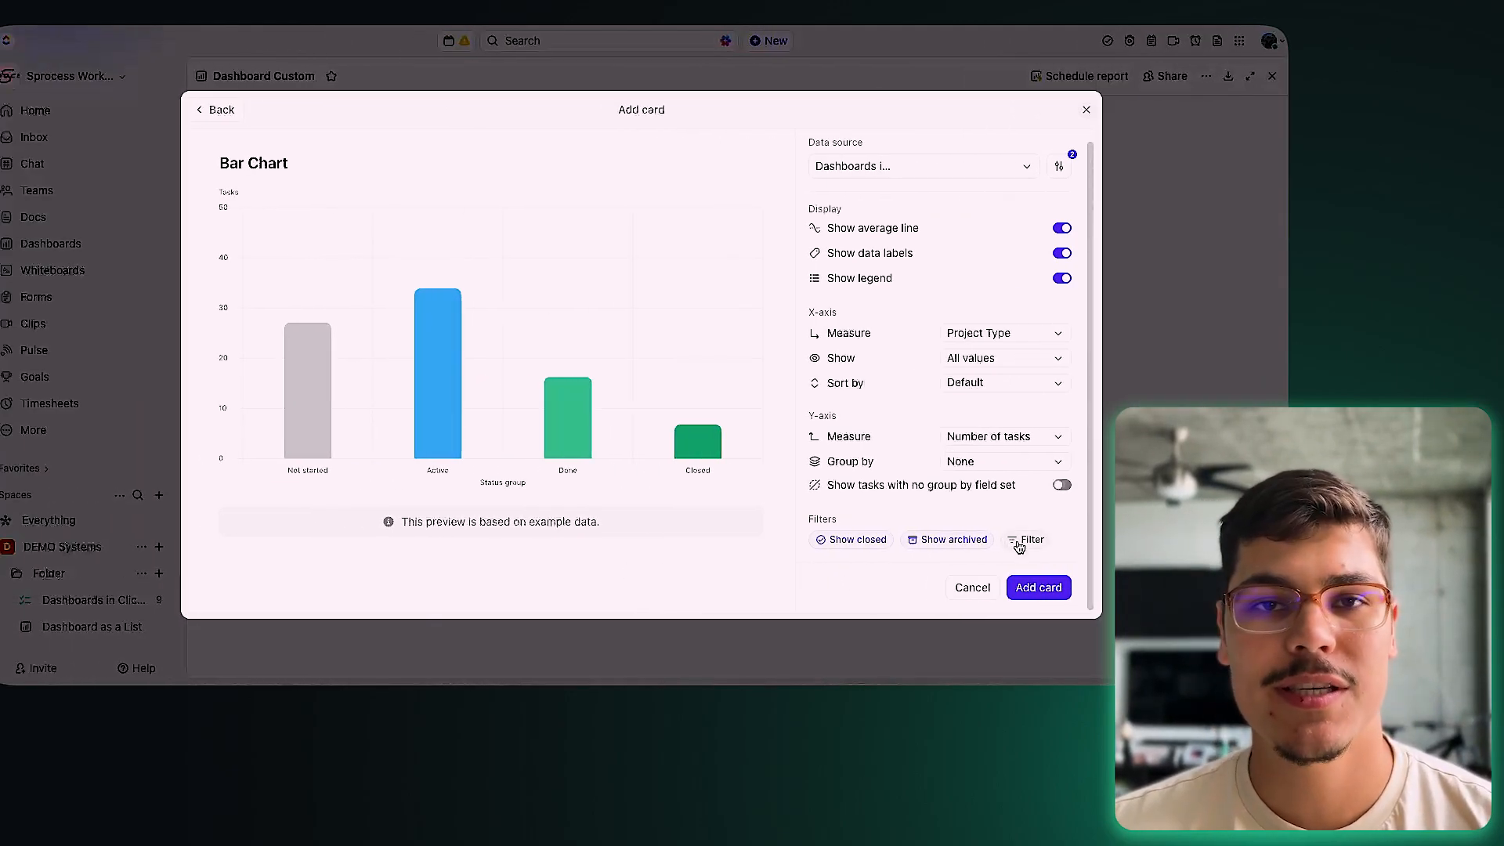
Step: Add the Bar Chart card to Dashboard Custom and drag its corner to enlarge it
scroll(990, 532, up, 1)
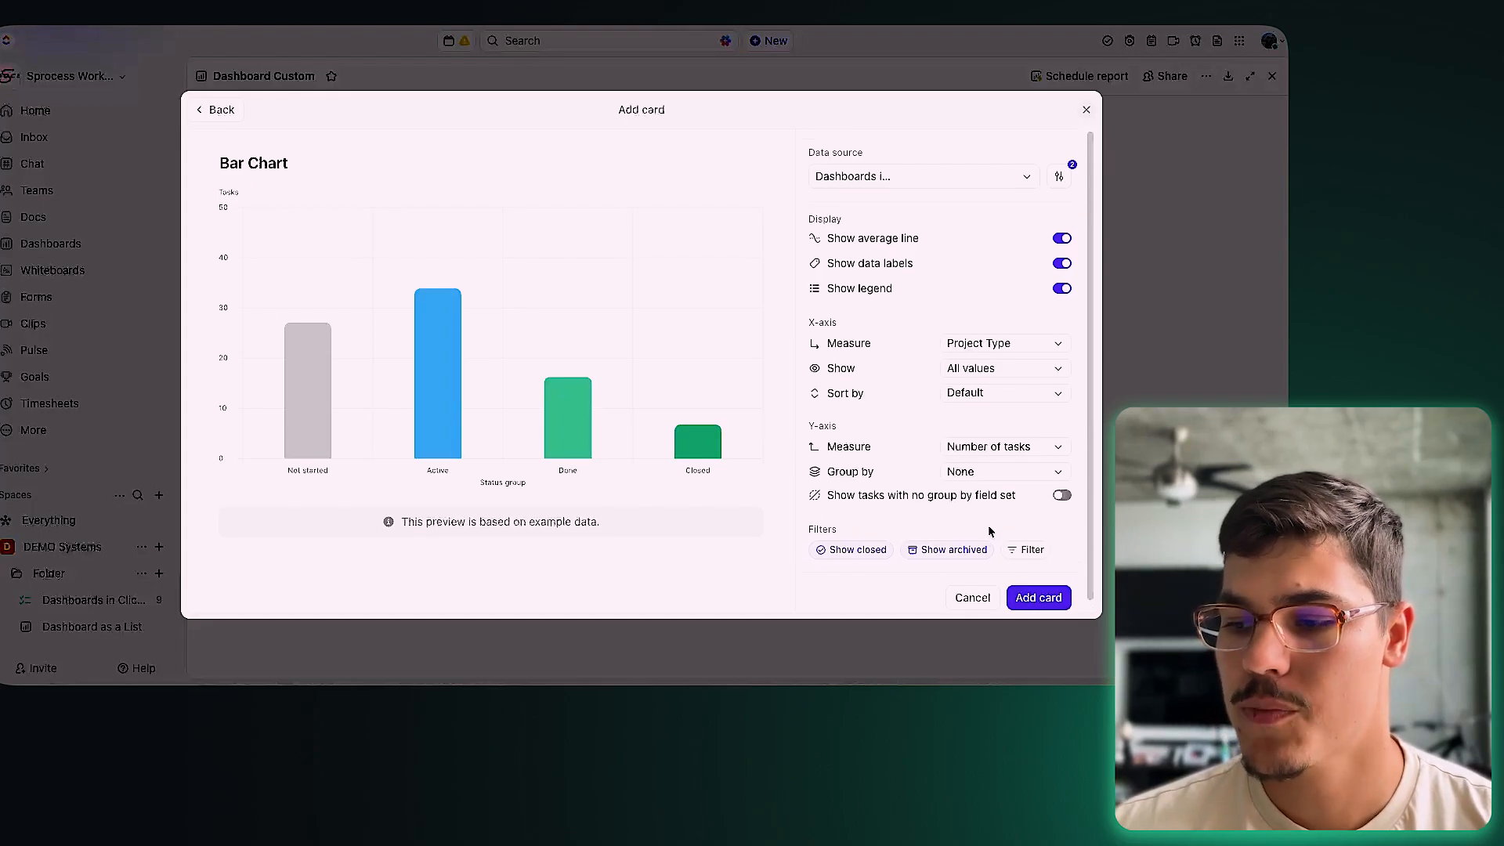
click(1036, 597)
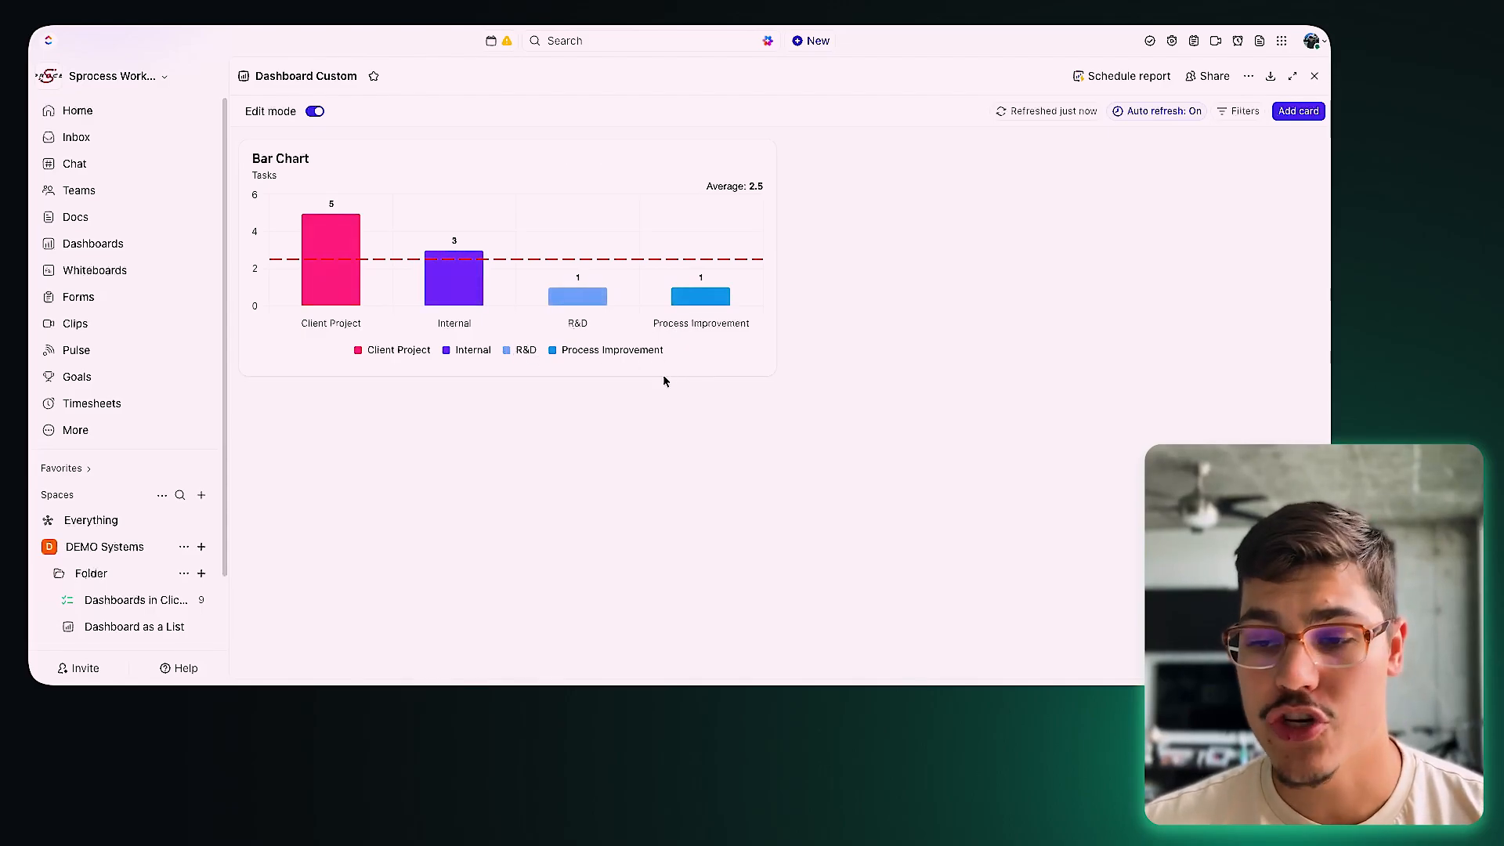
drag(768, 376, 865, 458)
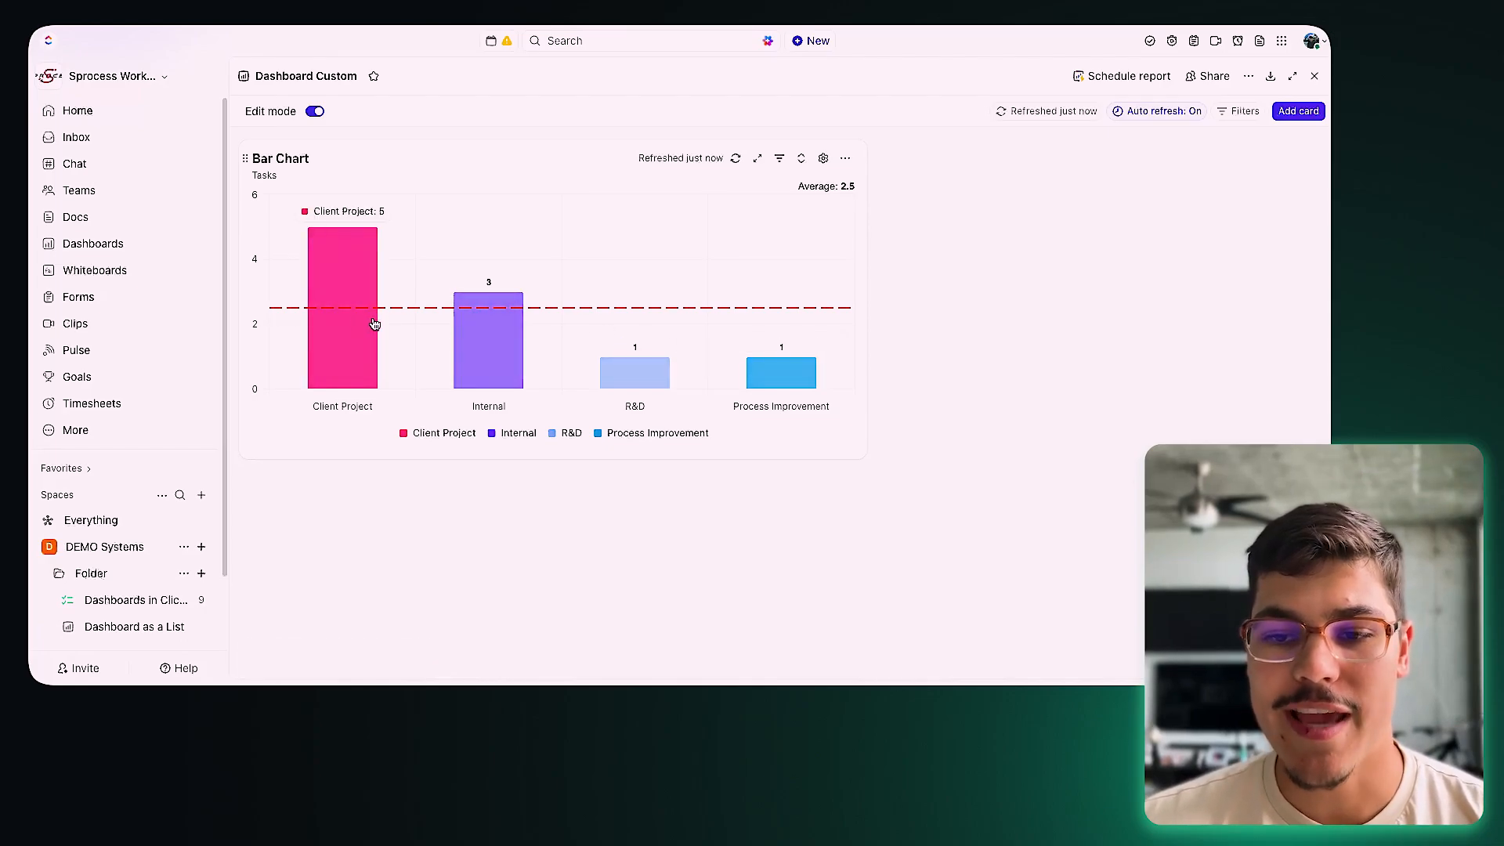
Step: Remove the average line from the Bar Chart, keeping its data source unchanged
click(823, 159)
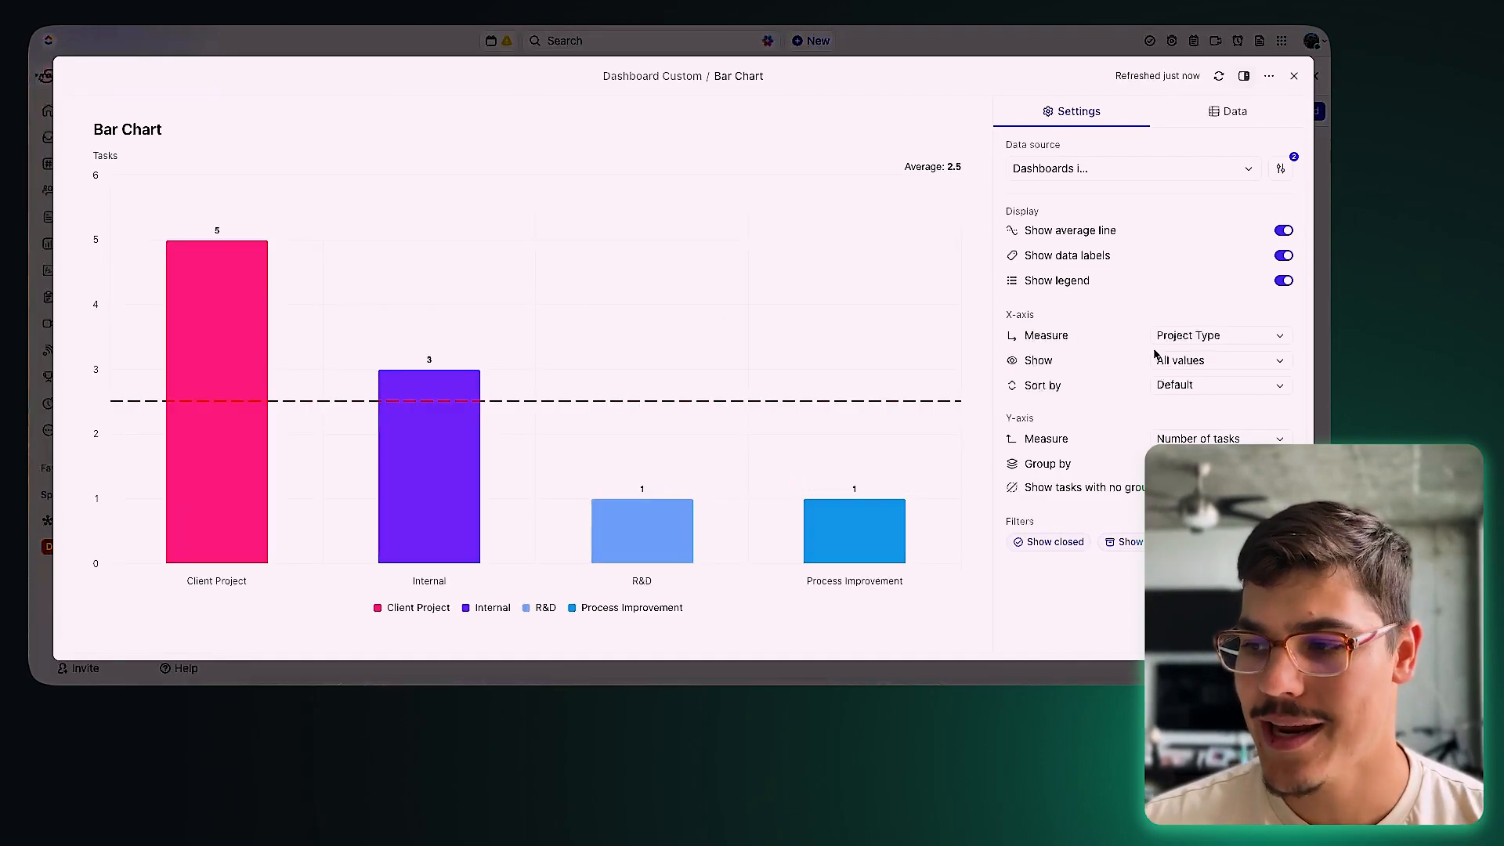
click(1135, 167)
click(1260, 165)
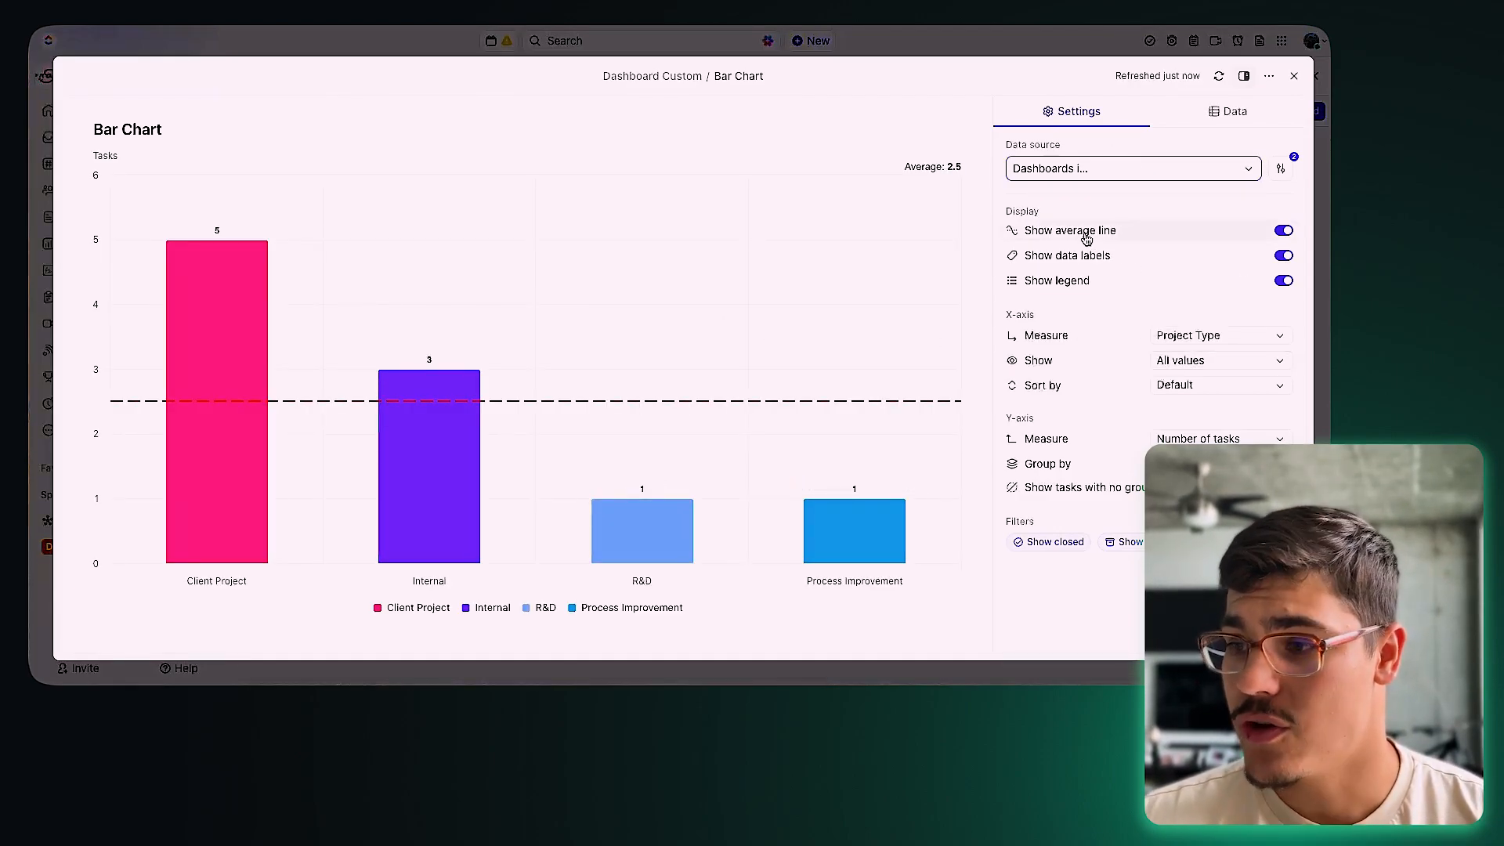
click(1271, 231)
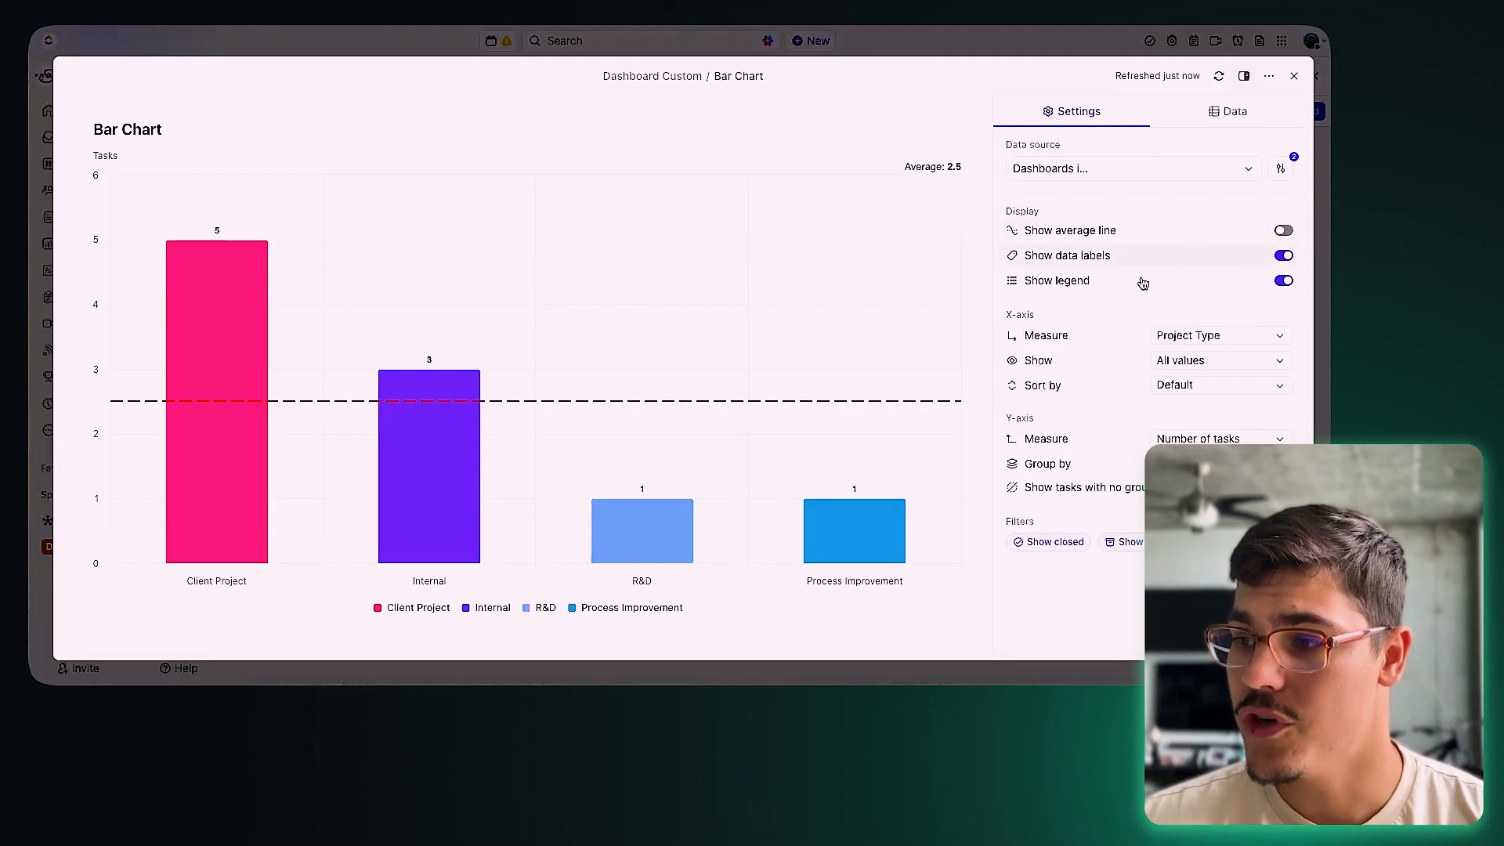
click(1294, 75)
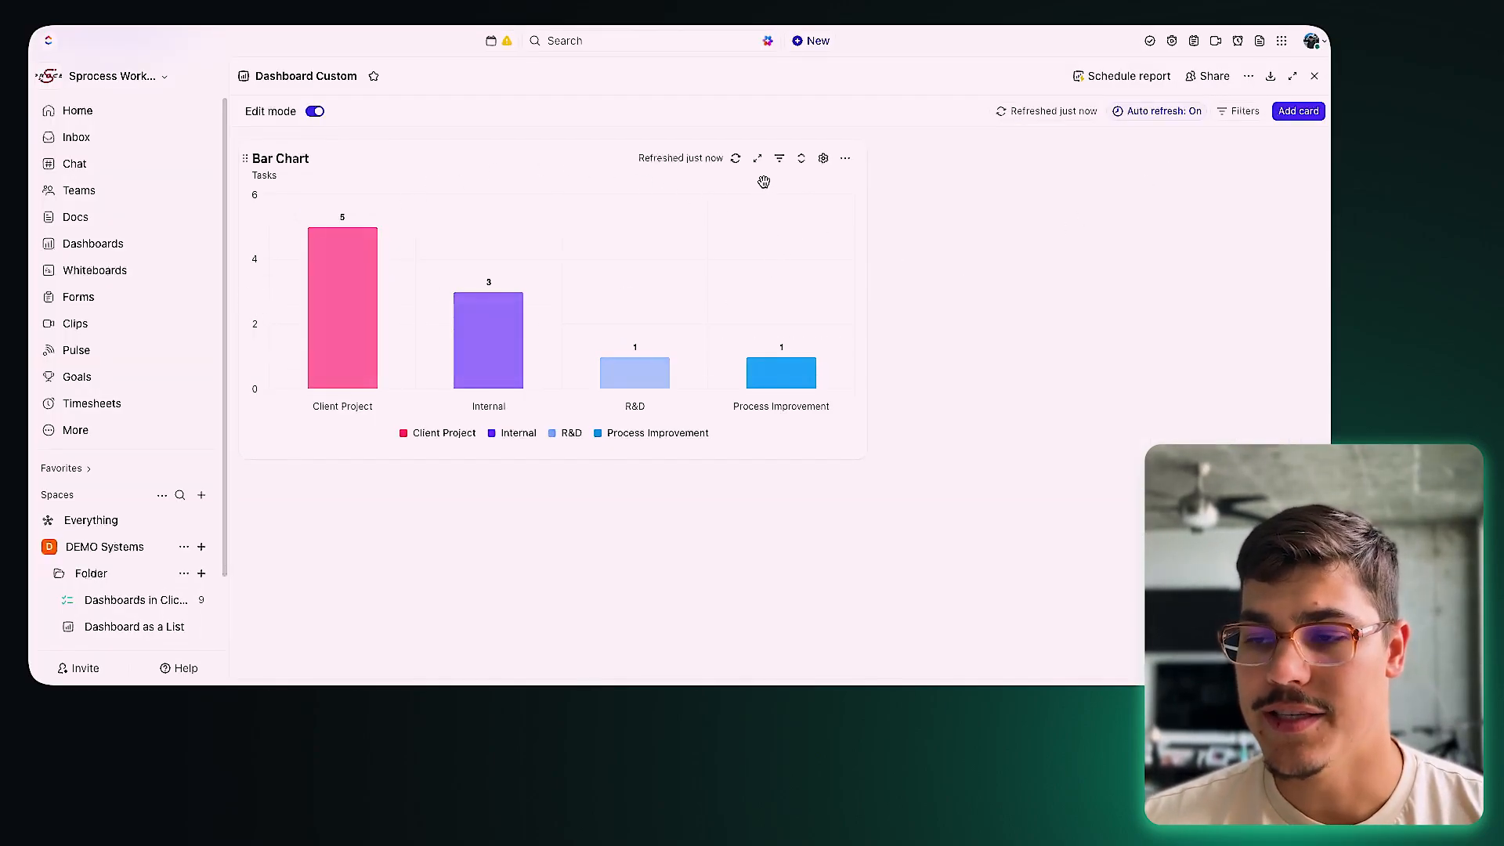
Step: Leave the card's filter and sort order unchanged and resize the Bar Chart card
click(778, 161)
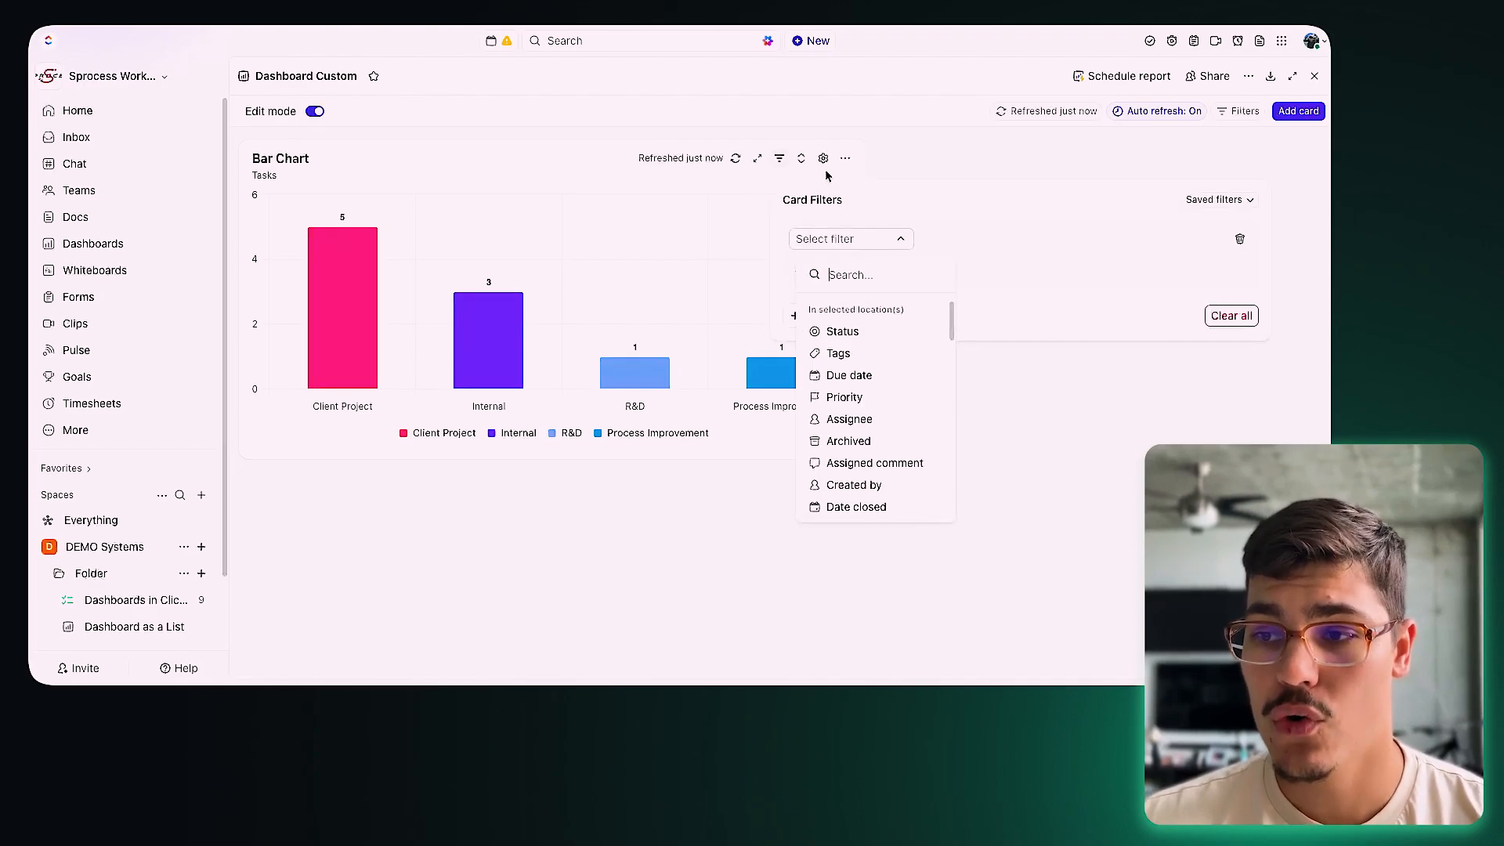
click(821, 174)
click(803, 159)
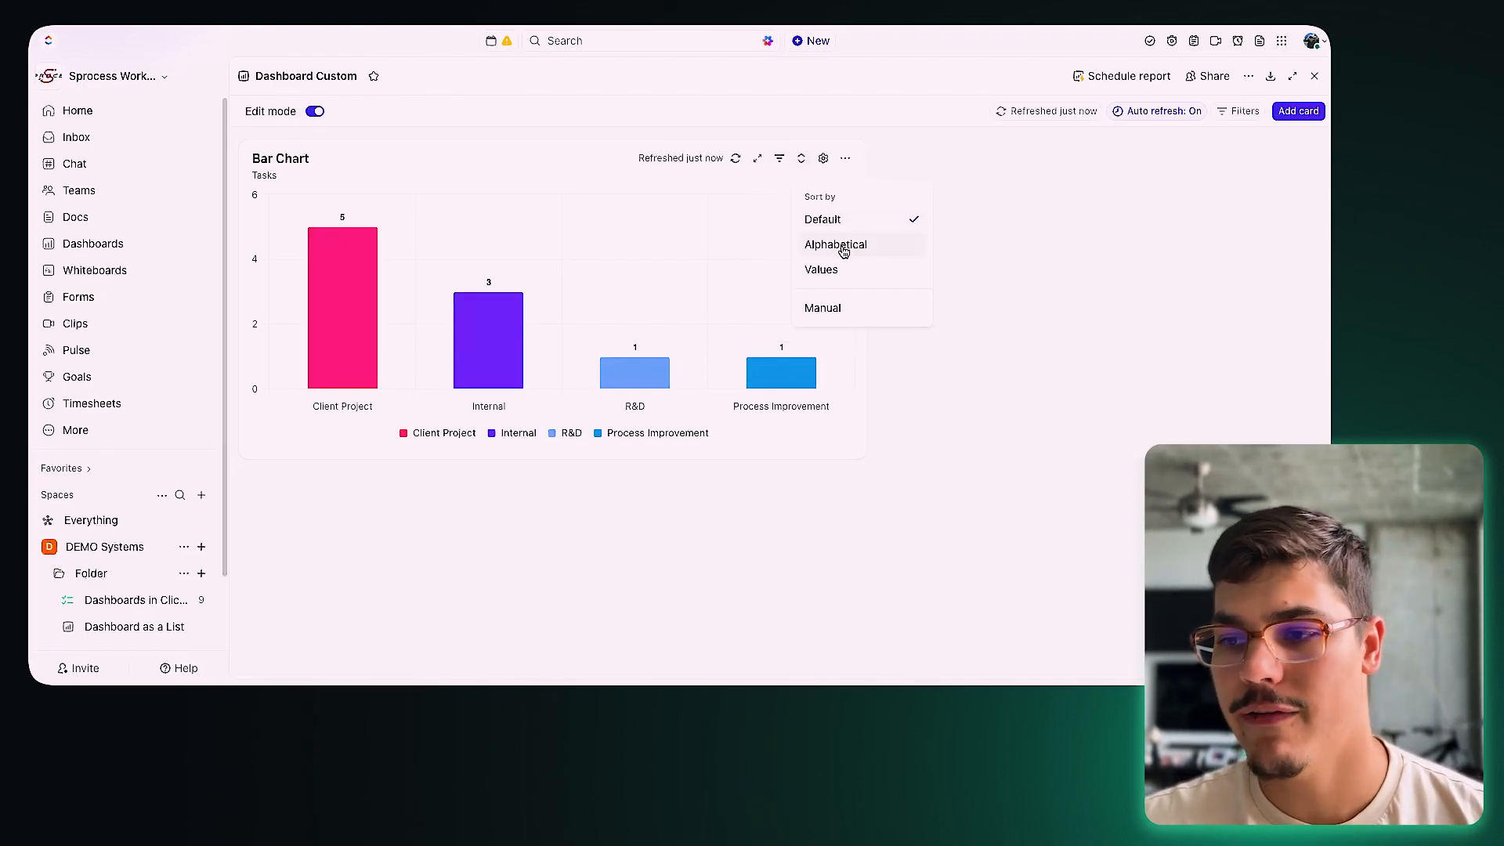
click(947, 423)
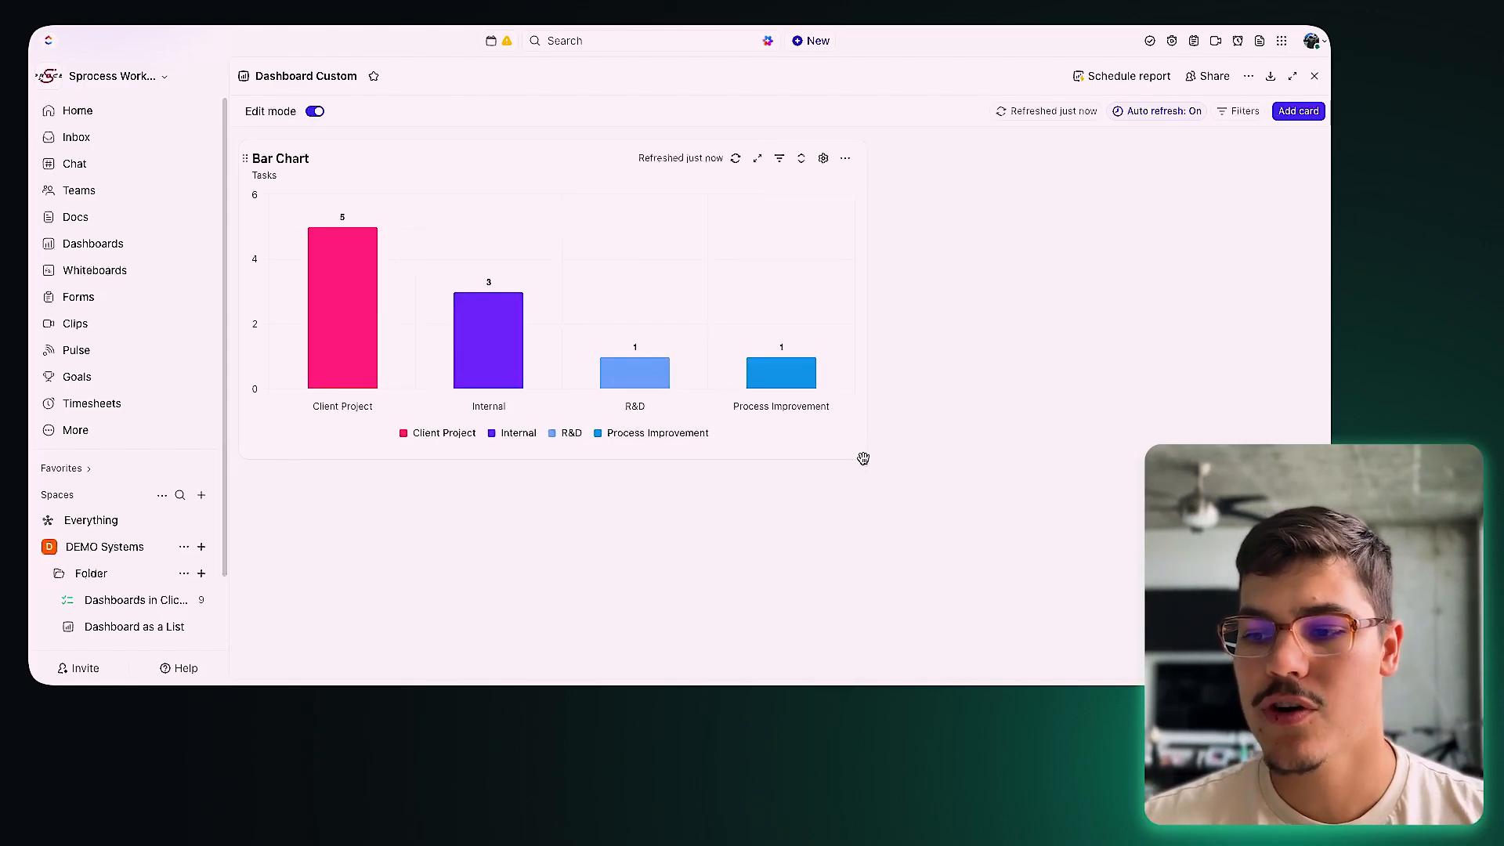
drag(863, 457, 870, 499)
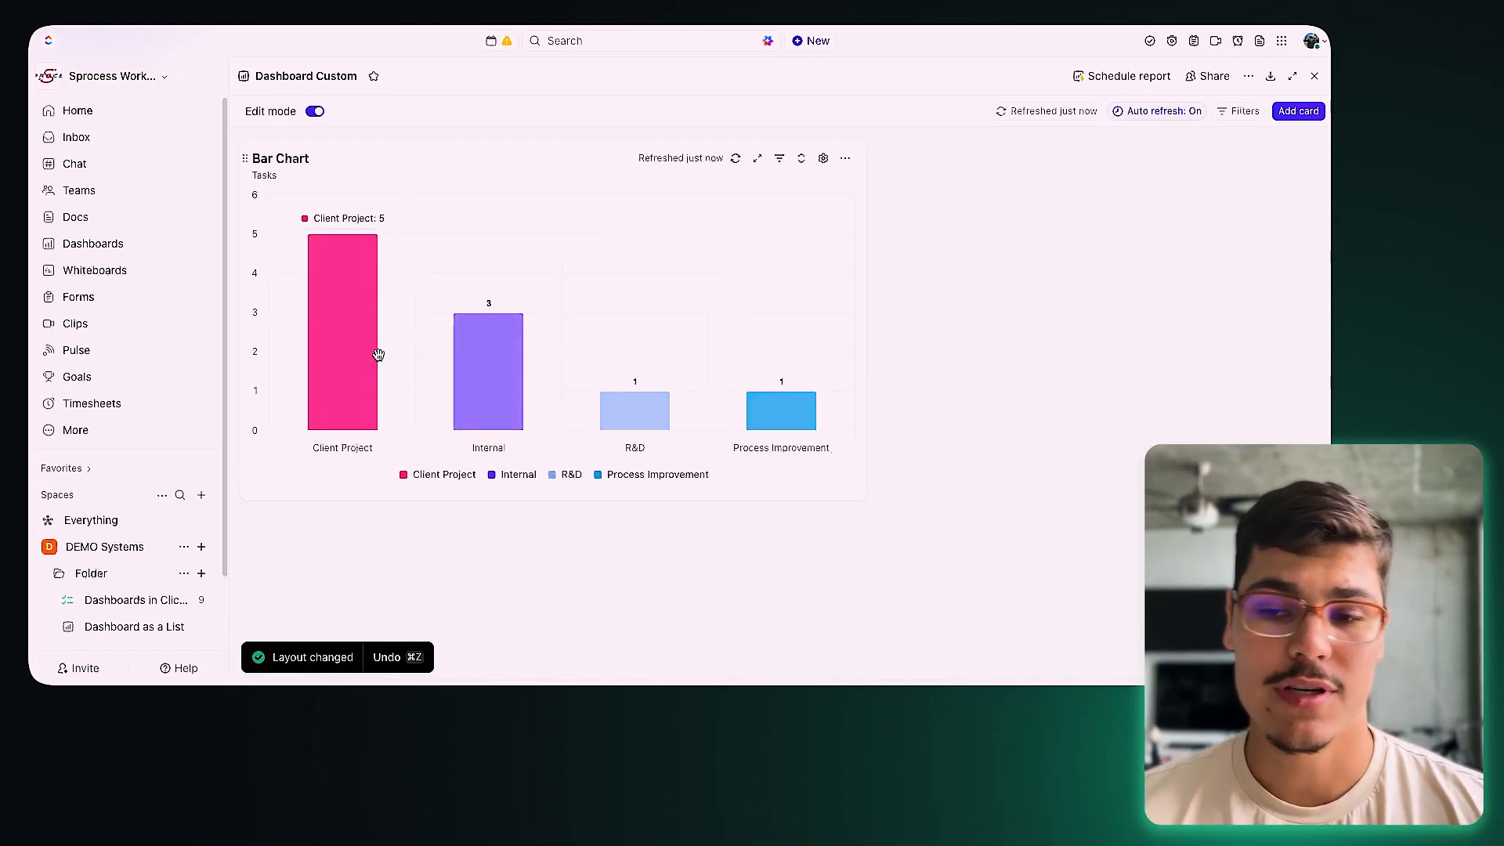
click(1298, 111)
Step: Browse the Custom card types, preview the Pie Chart setup, and return to the list
click(258, 194)
scroll(560, 305, down, 2)
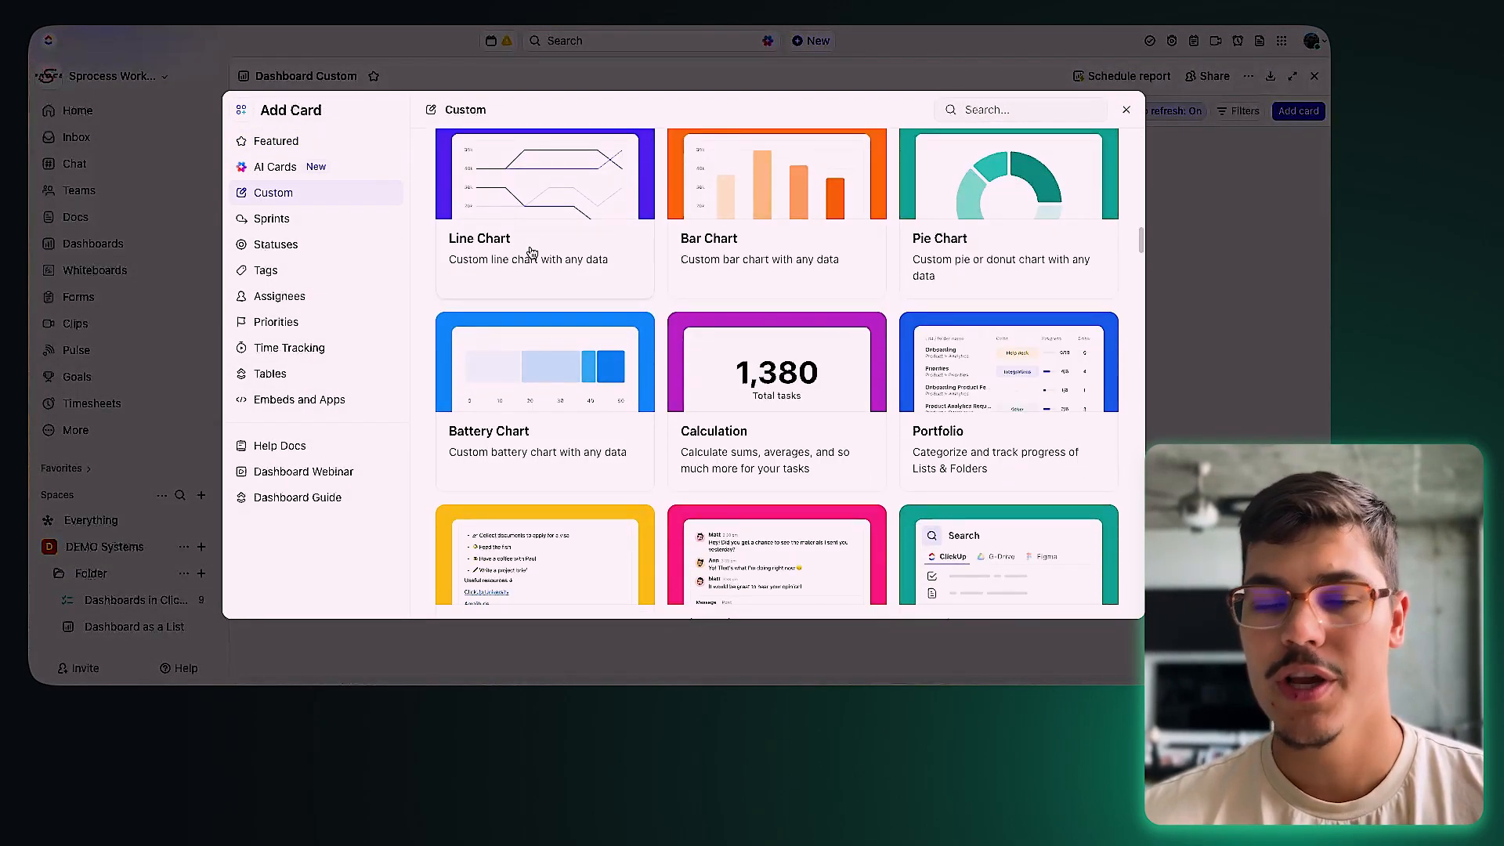
click(997, 235)
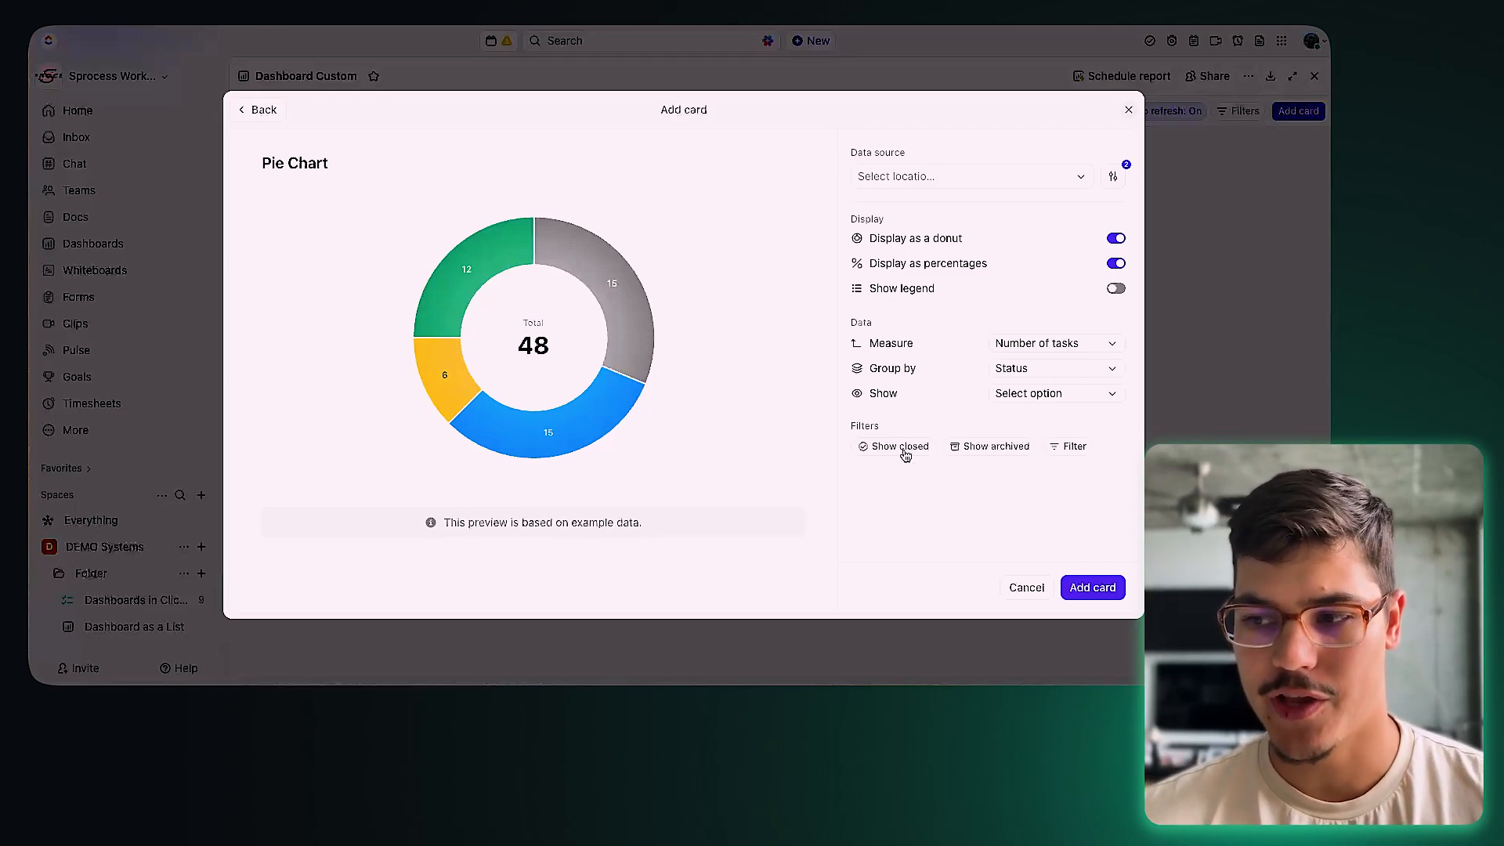
click(254, 112)
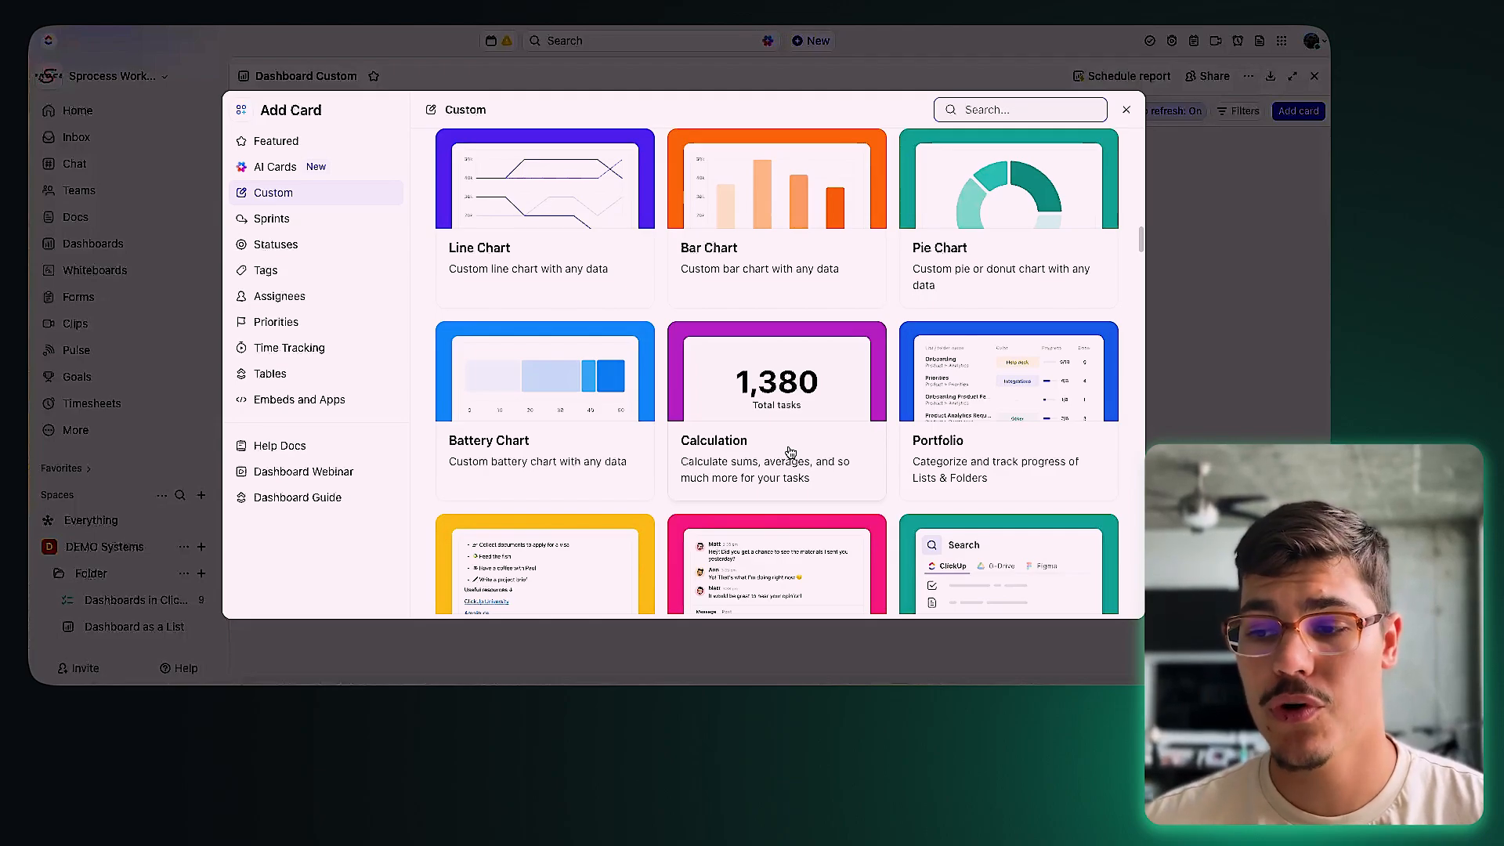
Step: Start a Calculation card with the Dashboards in ClickUp list as its data source
click(838, 454)
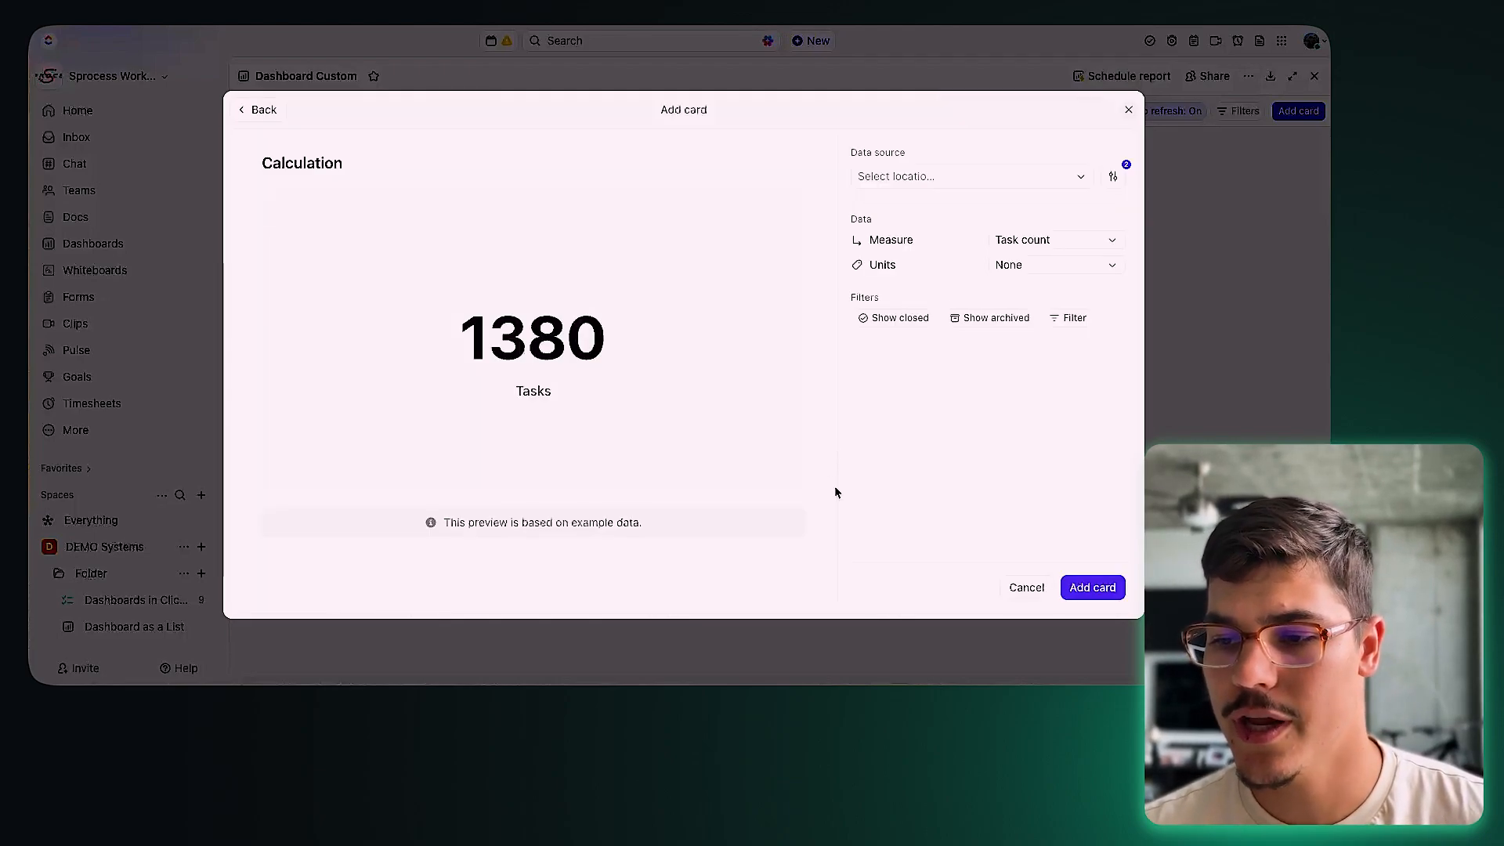
click(964, 177)
click(877, 275)
click(889, 297)
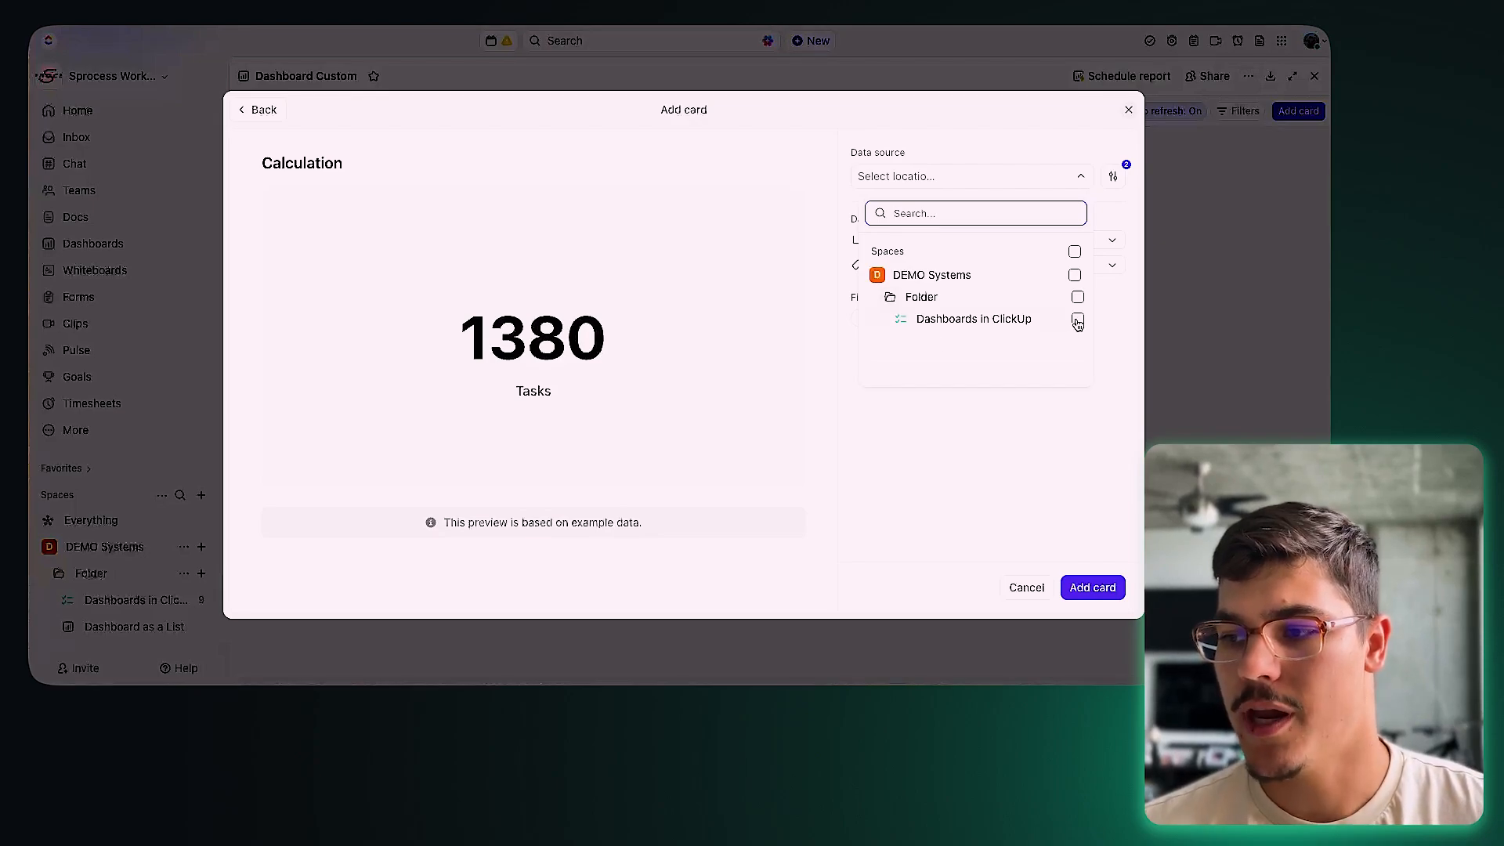
click(1078, 319)
click(1022, 490)
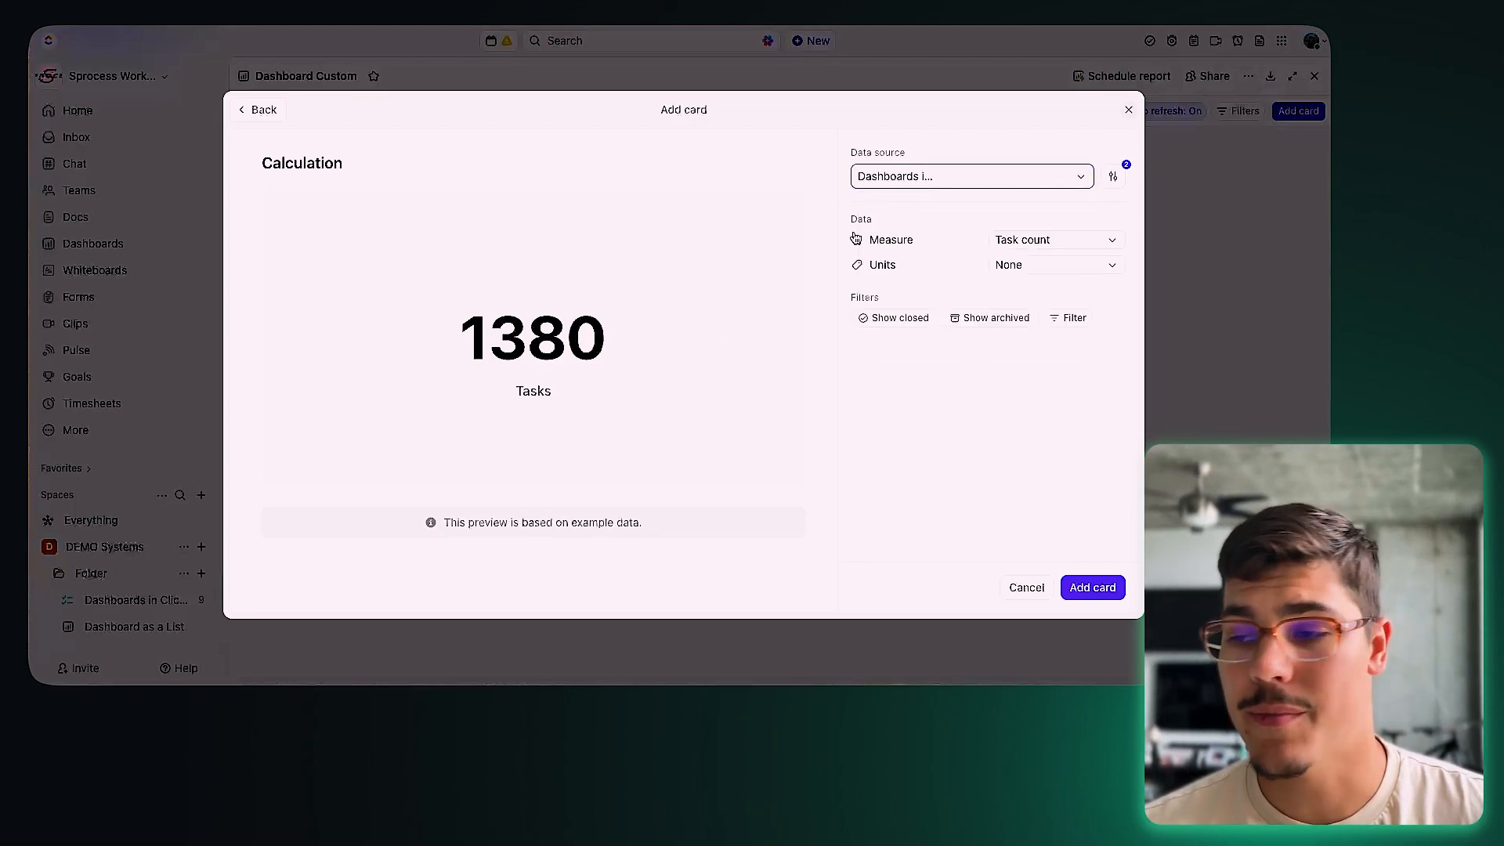
click(974, 179)
click(976, 432)
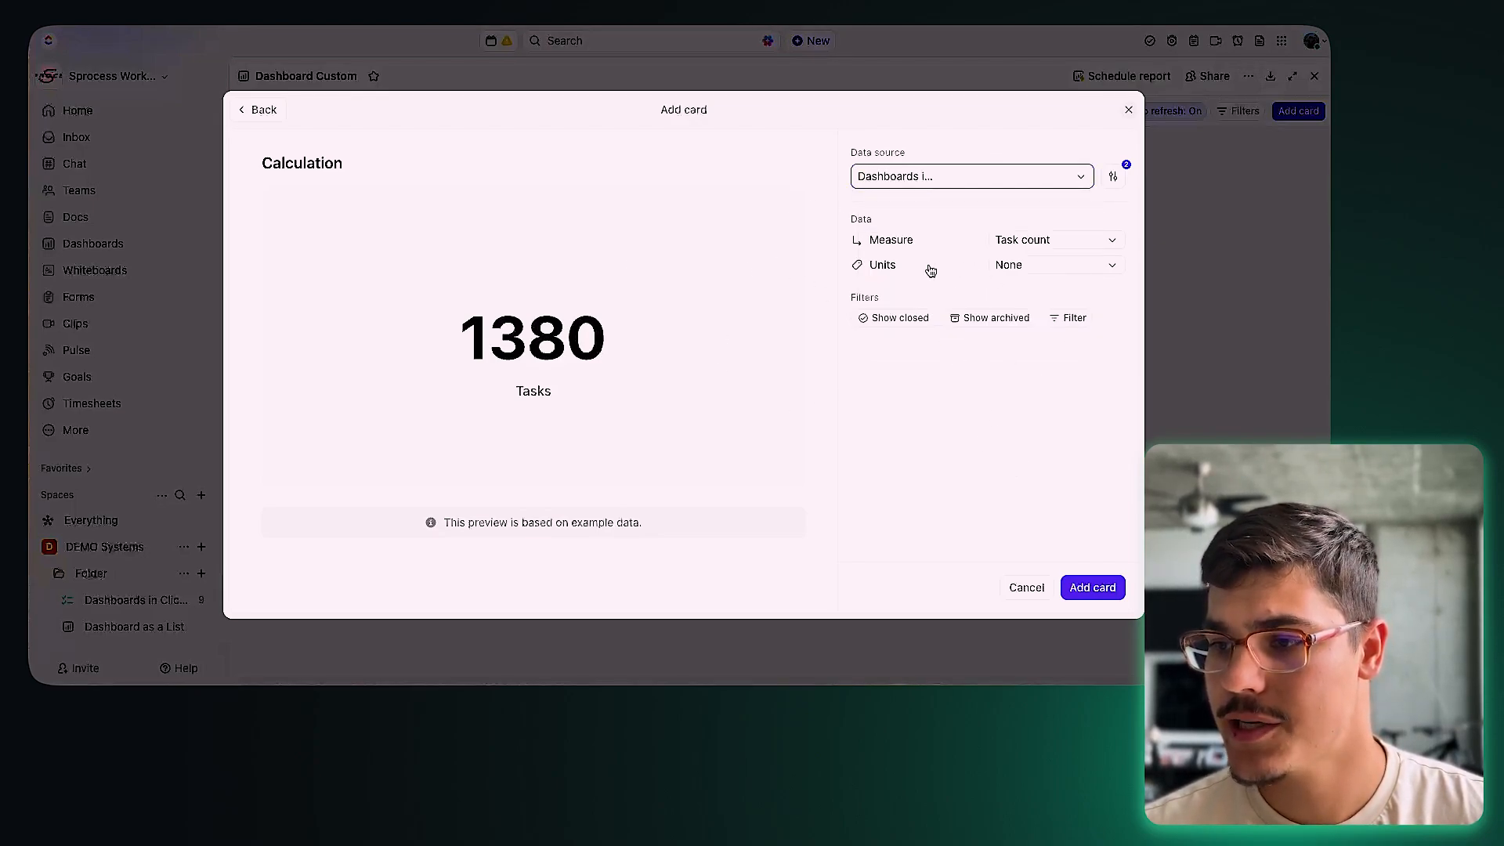
Step: Measure the tasks' Money > Budget ($) field, averaged instead of summed
click(1030, 242)
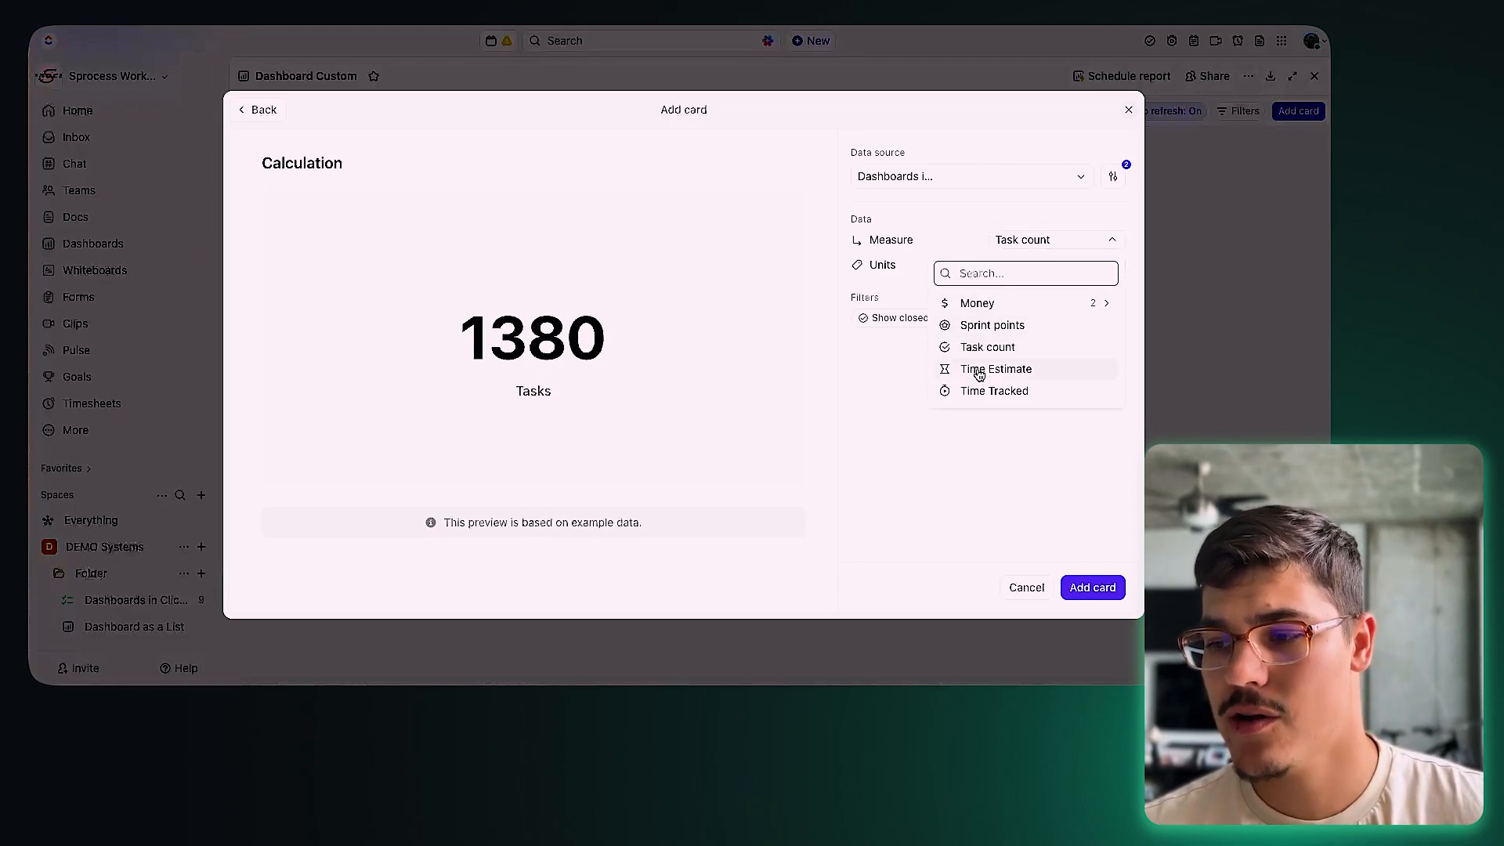
click(985, 307)
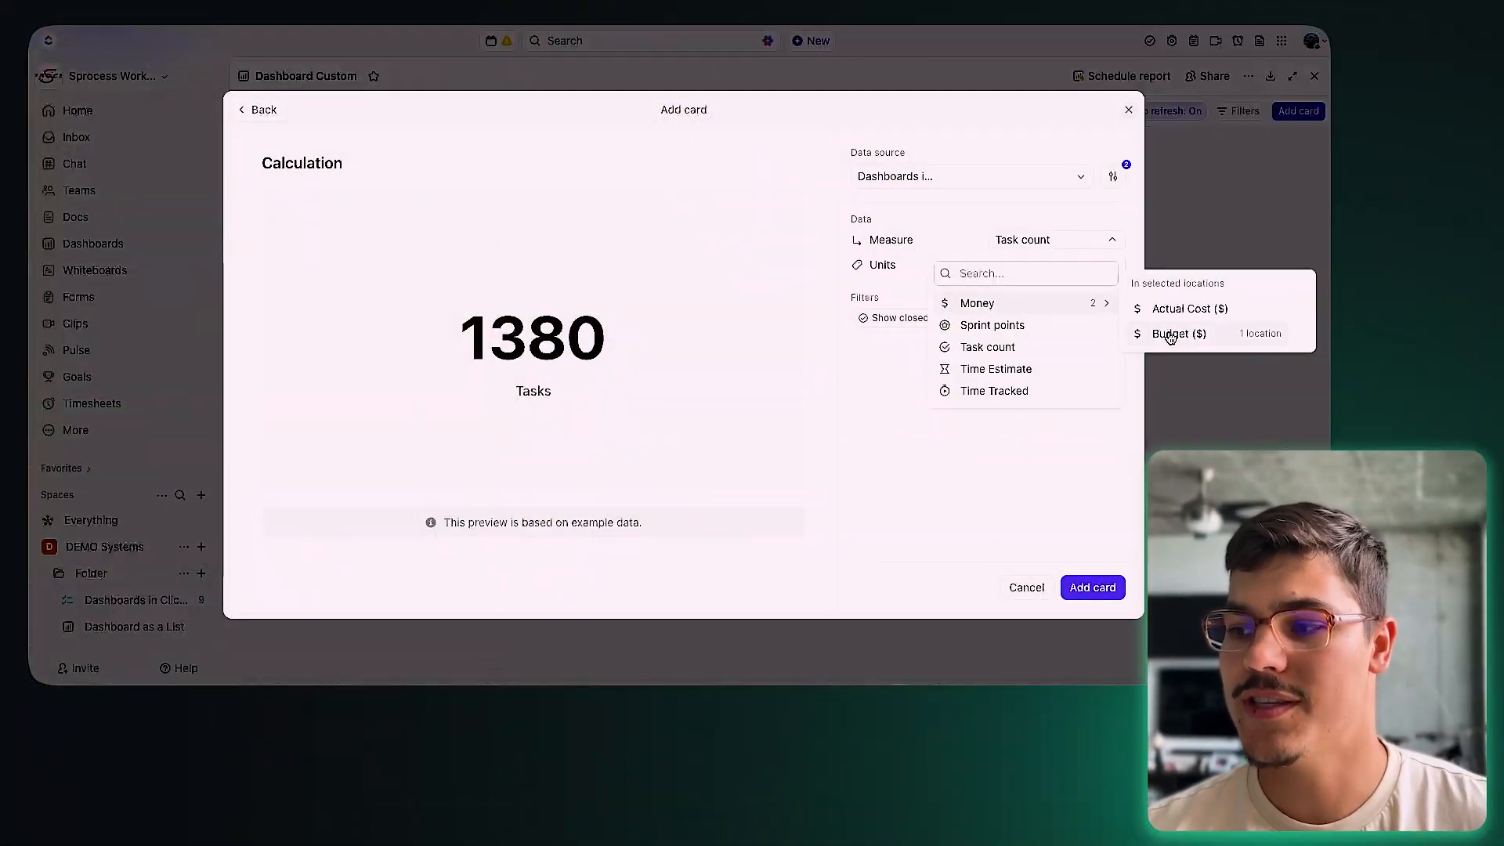
click(1170, 335)
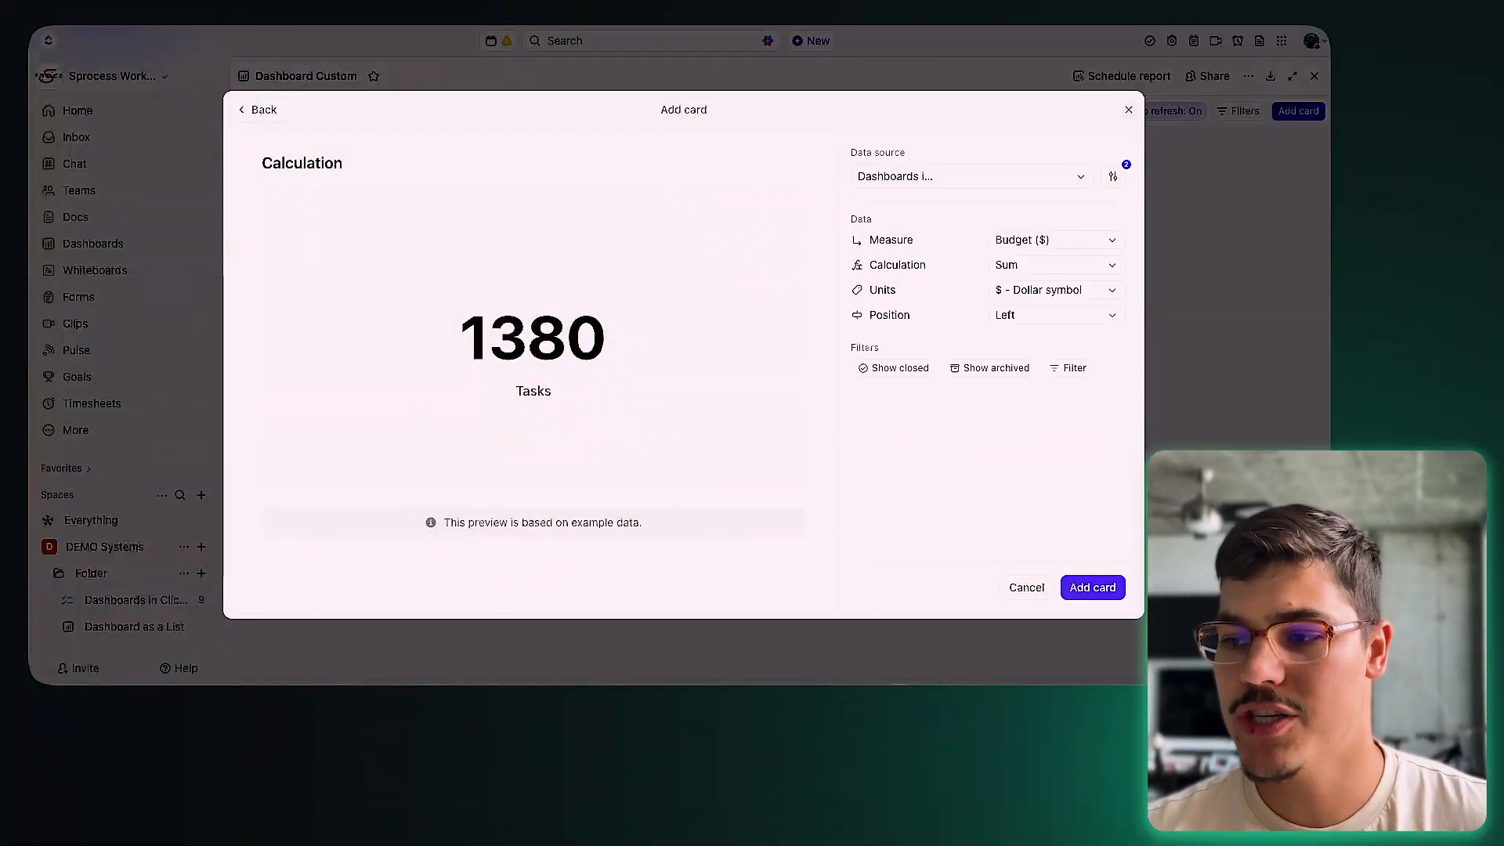
click(1040, 267)
click(1042, 343)
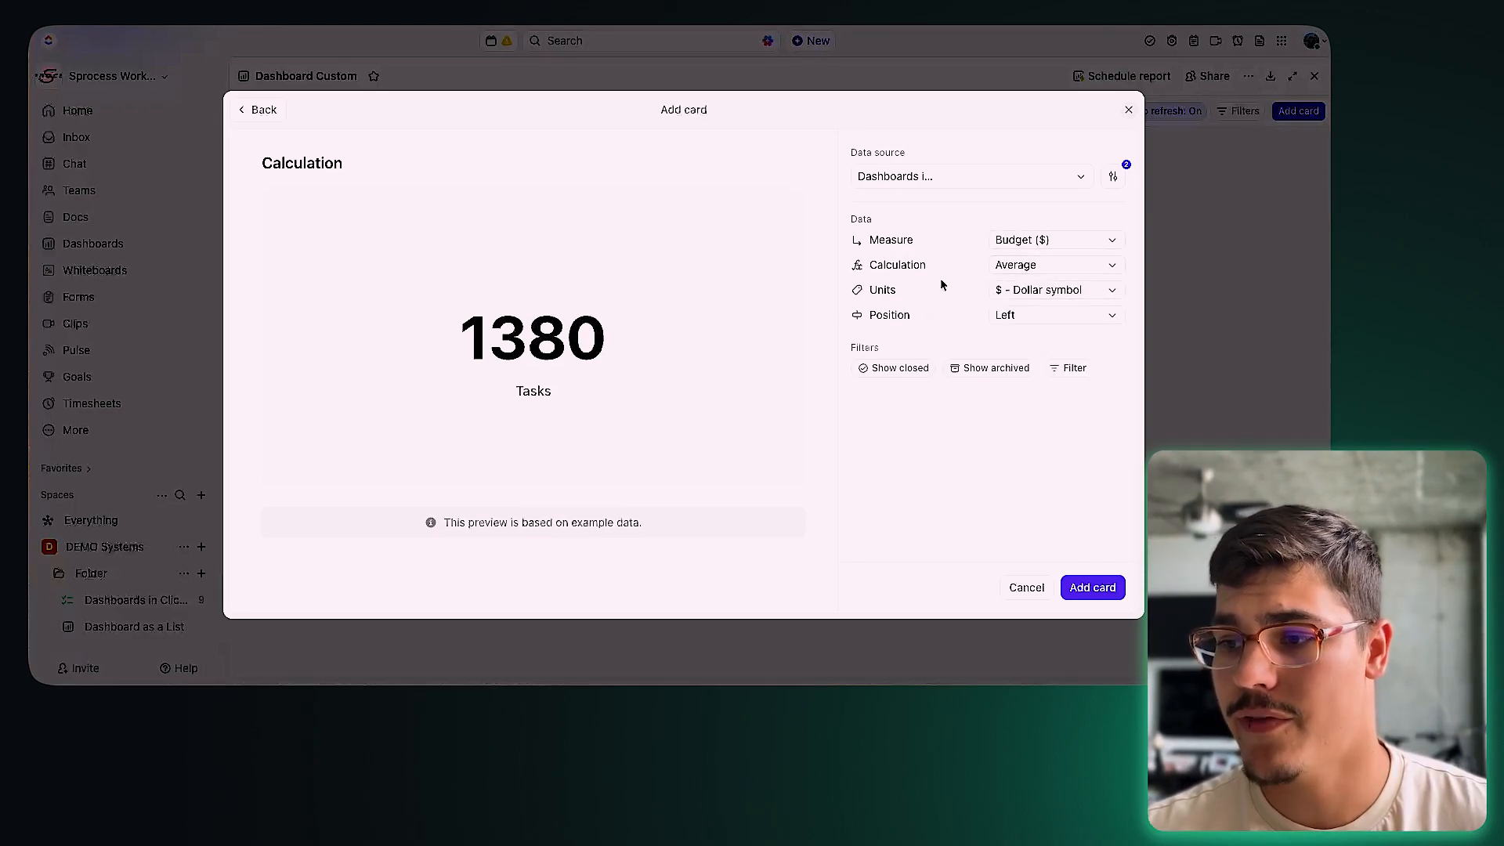
Step: Show the value with a dollar unit positioned left, then add the card to the dashboard
click(1052, 298)
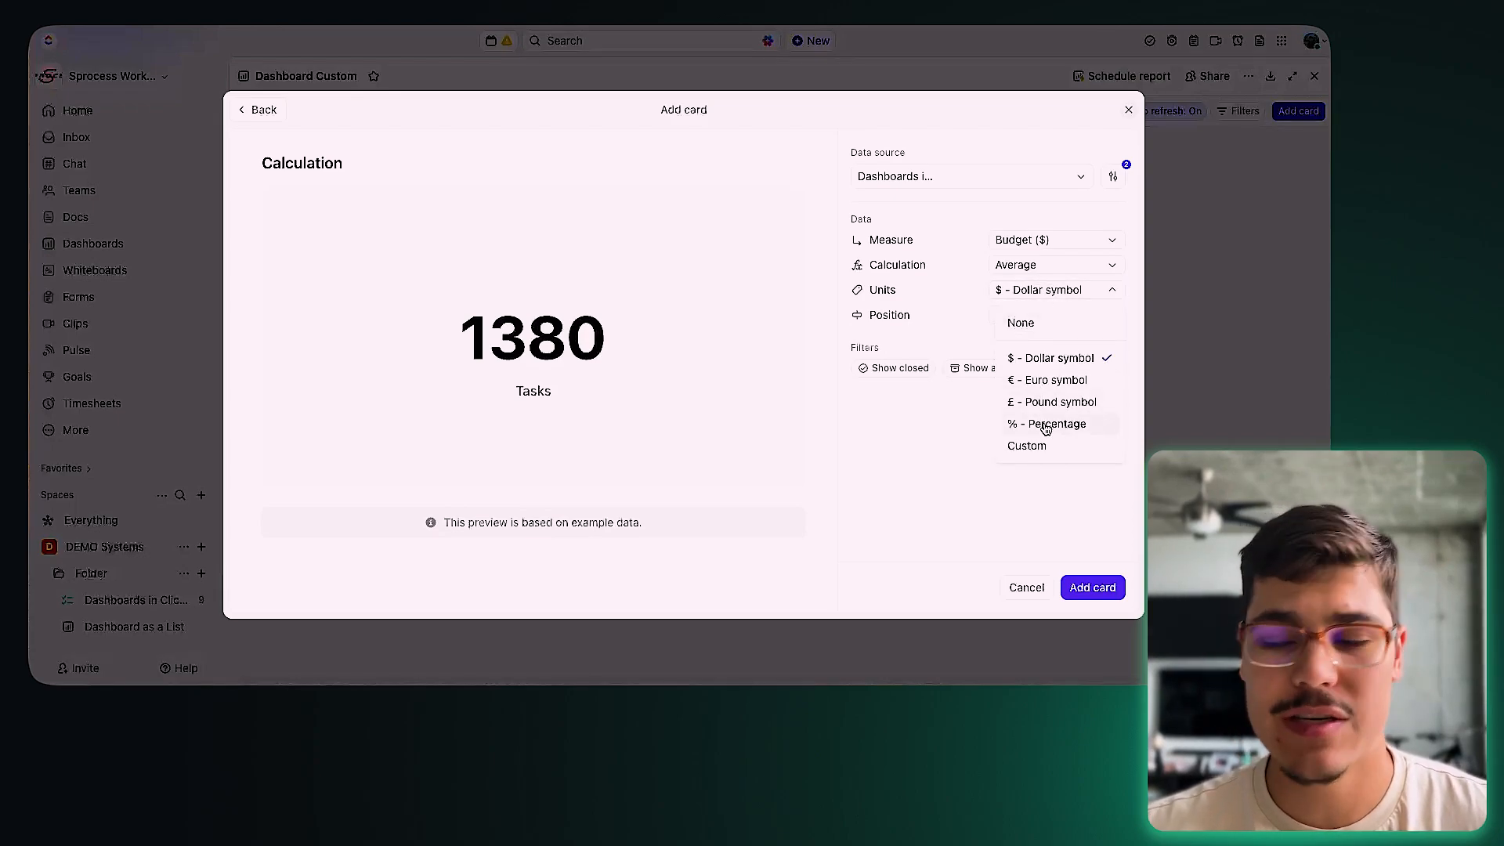
click(1051, 452)
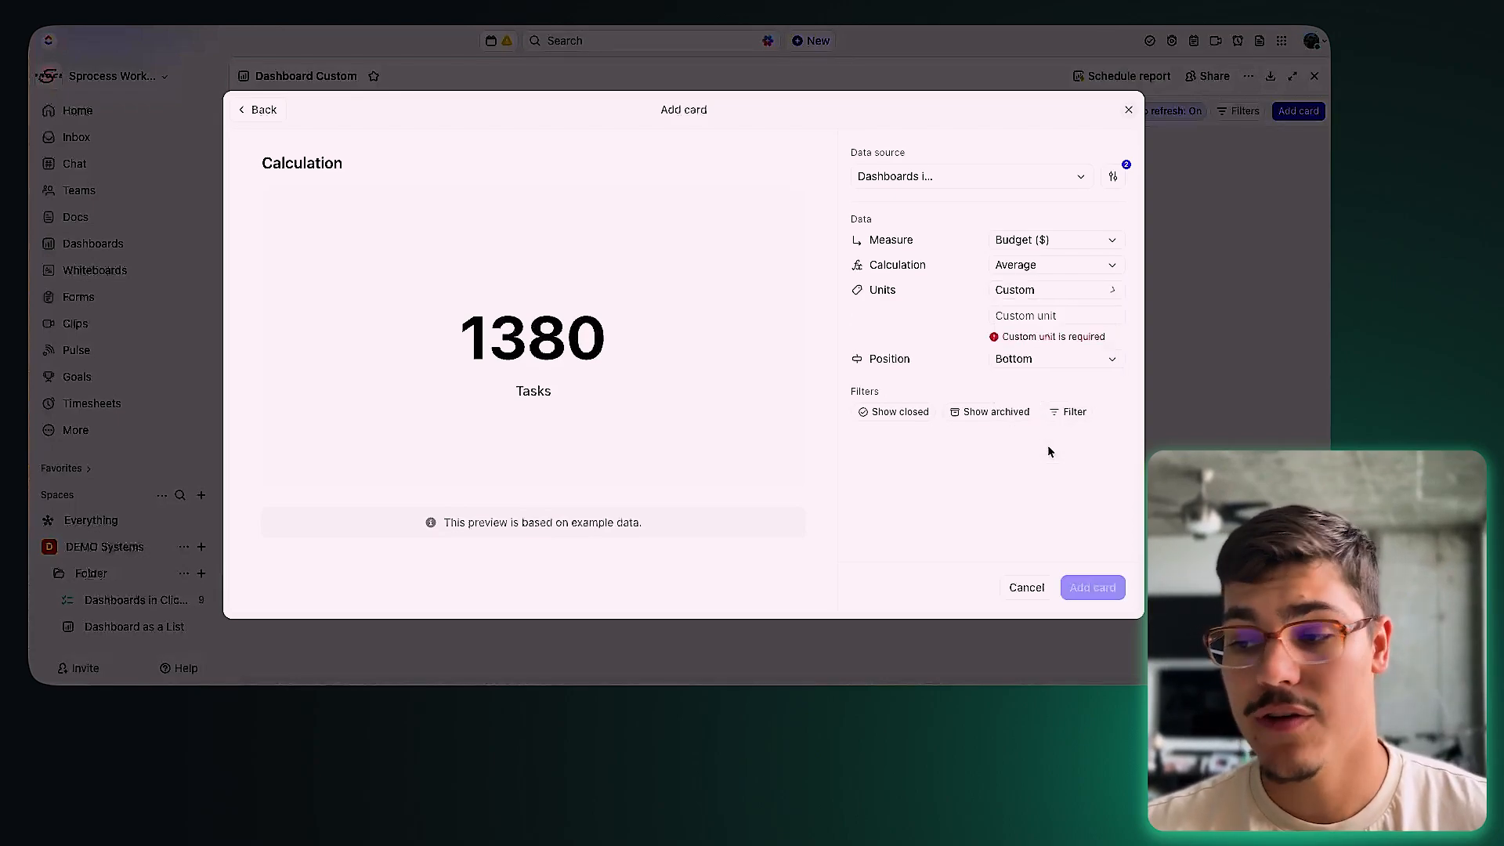
click(1036, 314)
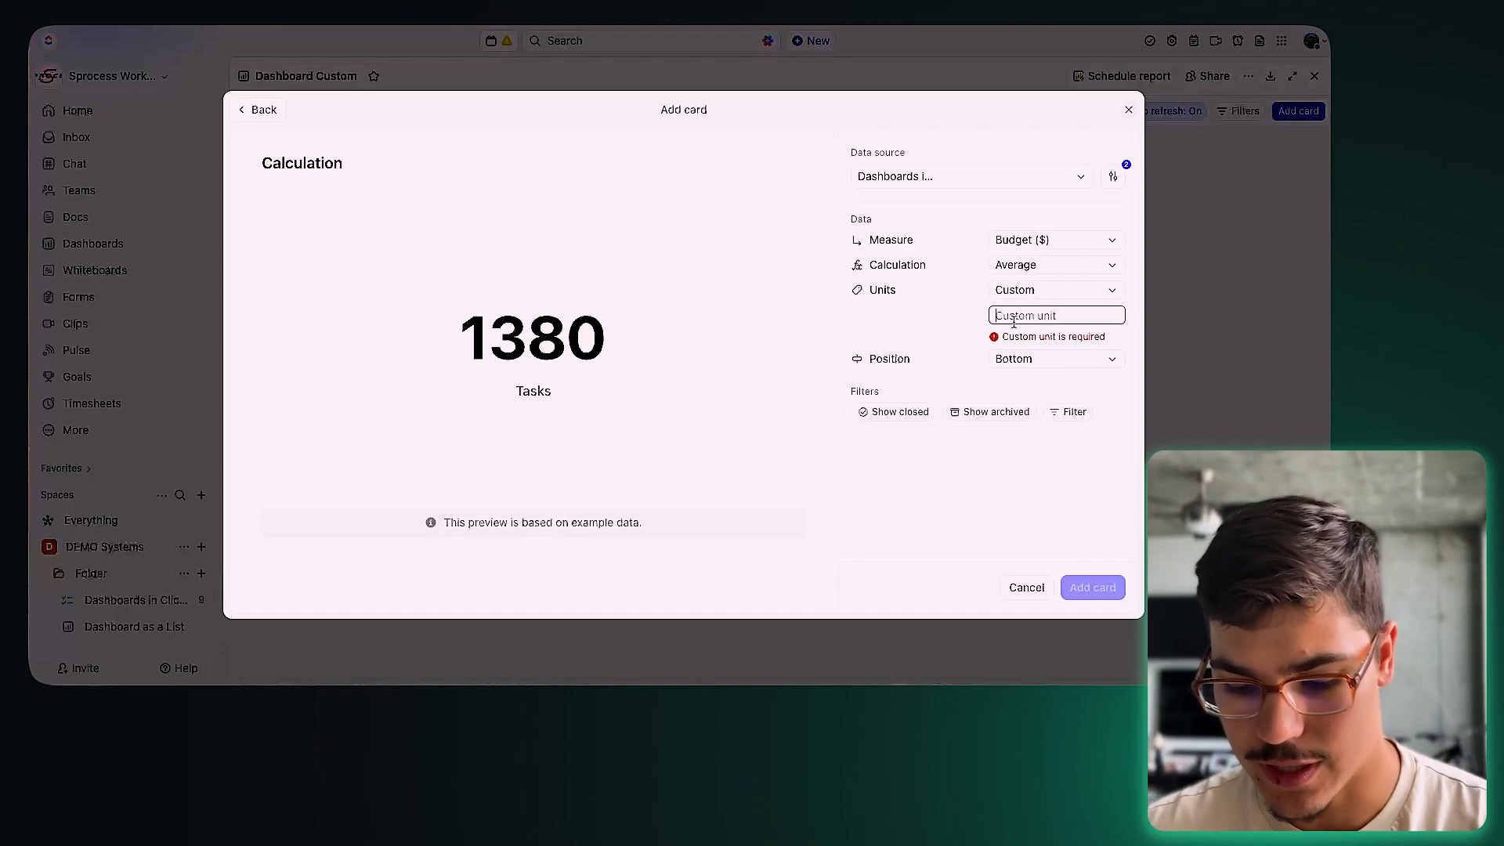
text(projec)
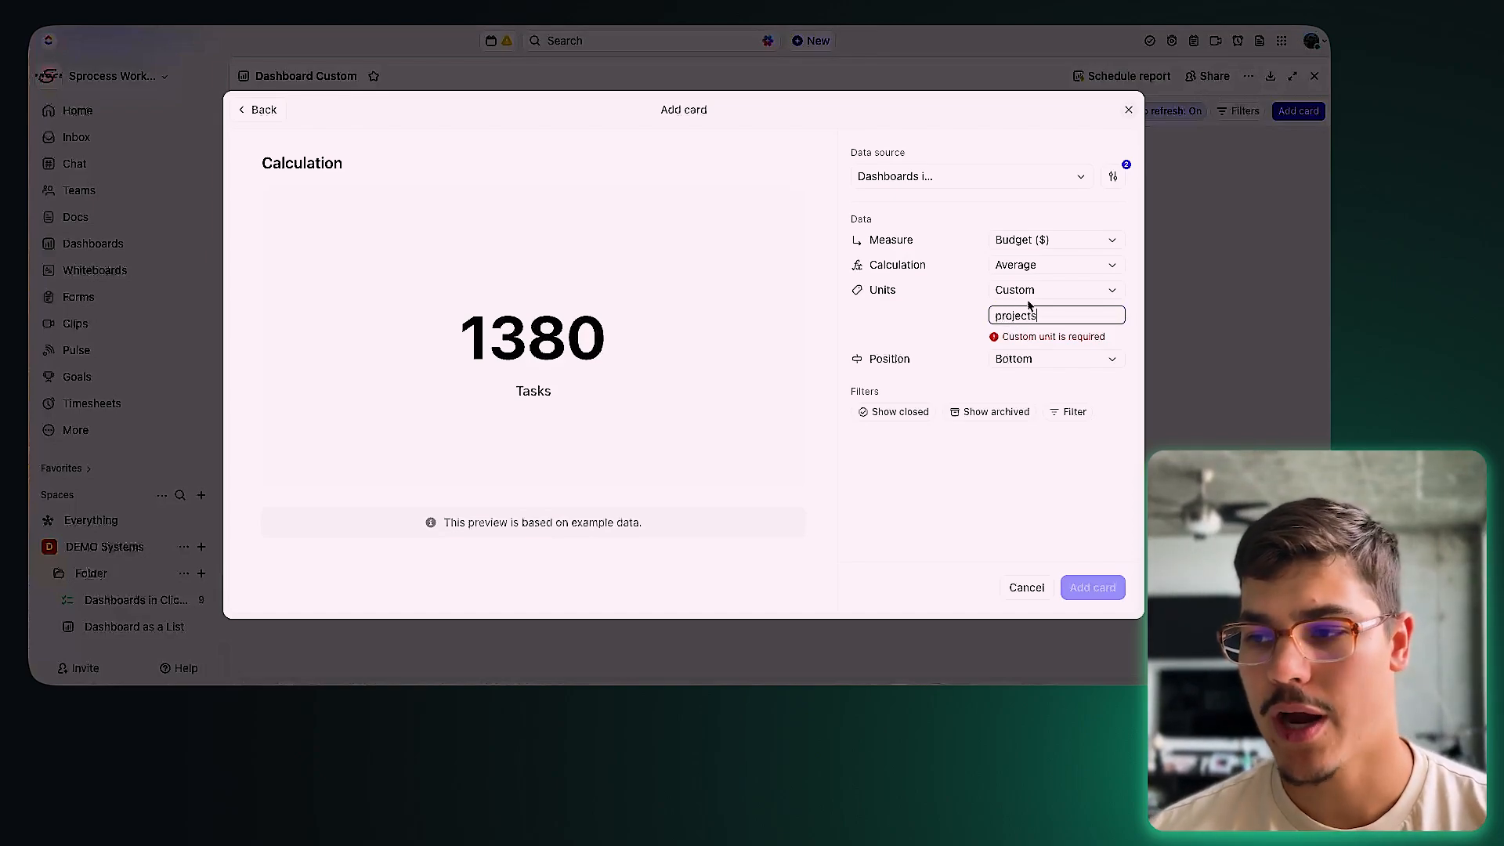
text(ts)
click(1029, 305)
click(1032, 360)
click(1056, 317)
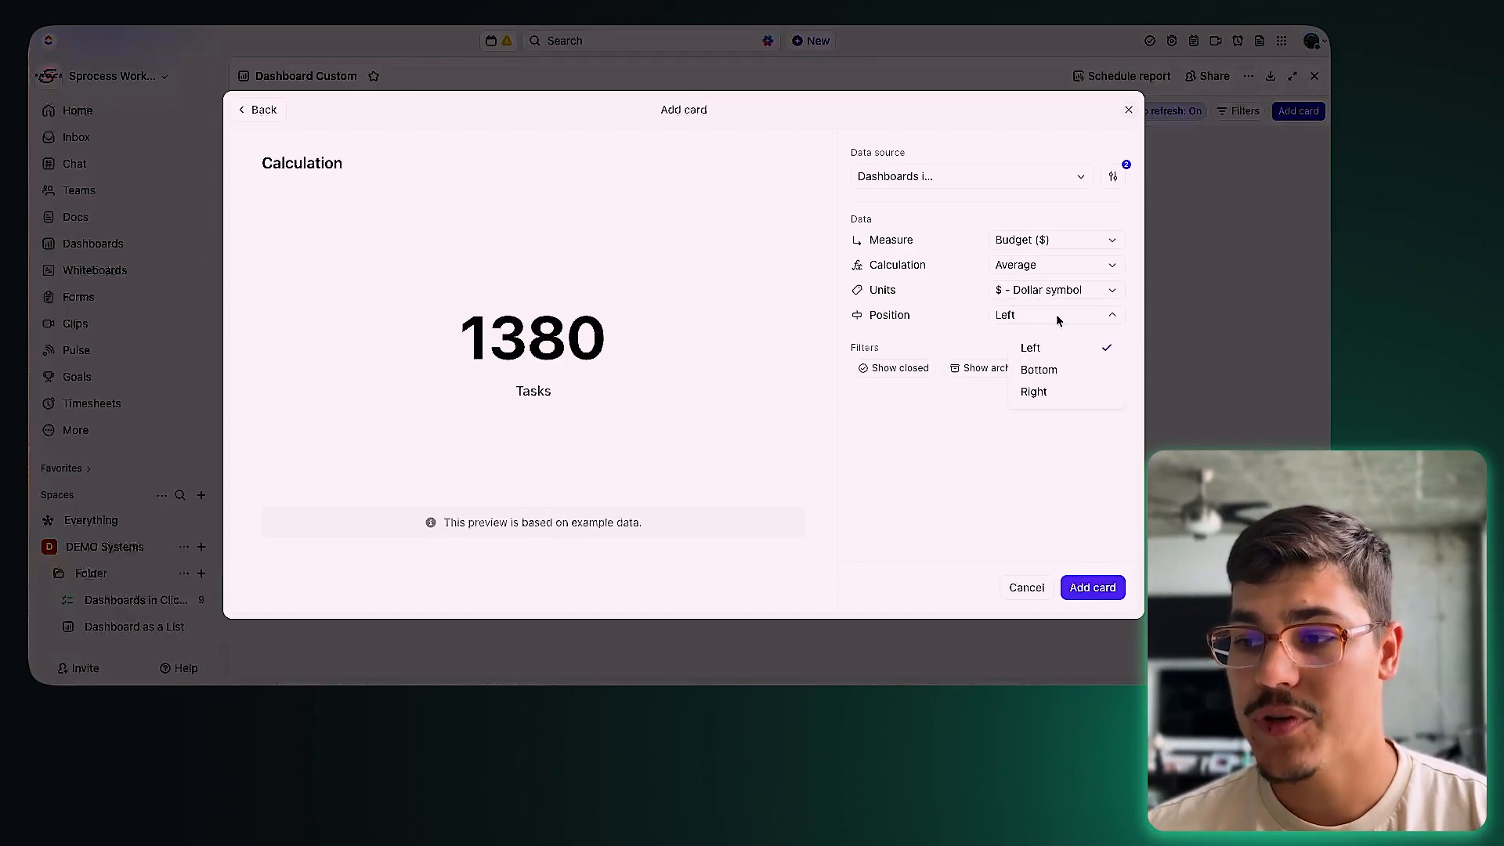
click(1054, 369)
click(1025, 317)
click(1030, 347)
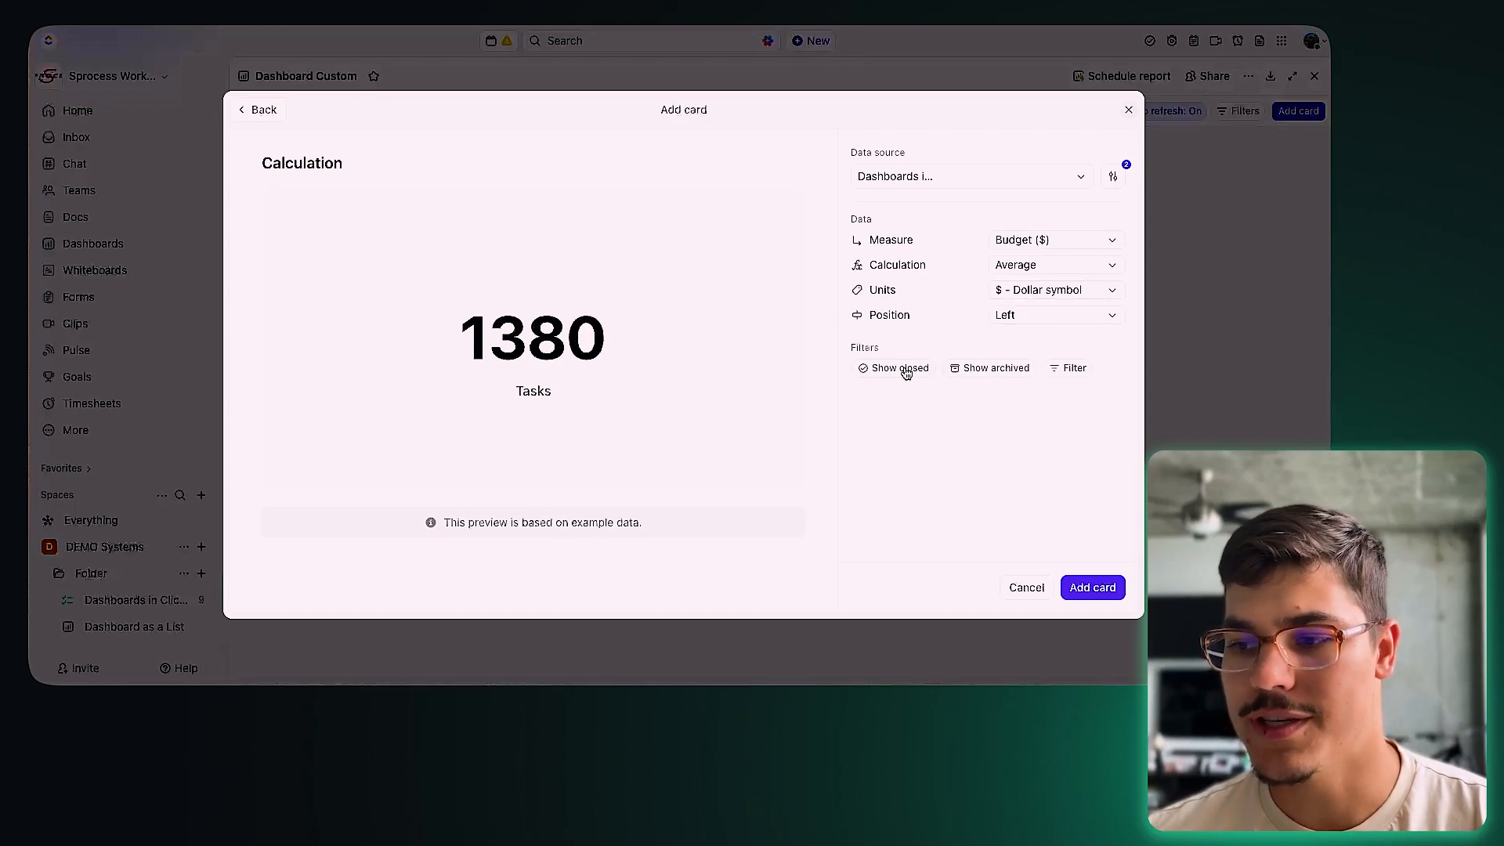
double_click(860, 350)
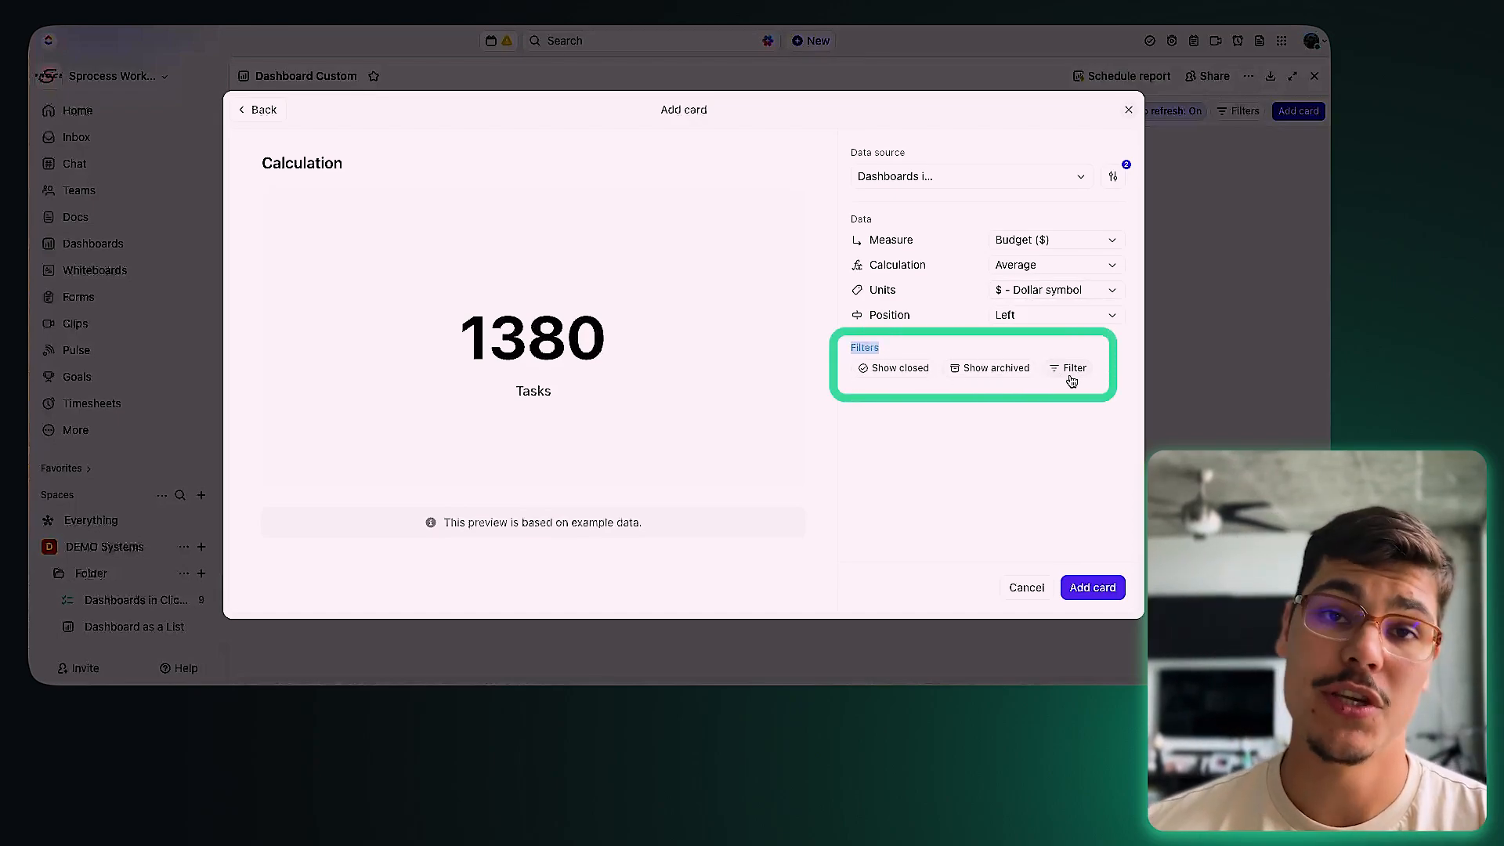
click(1084, 595)
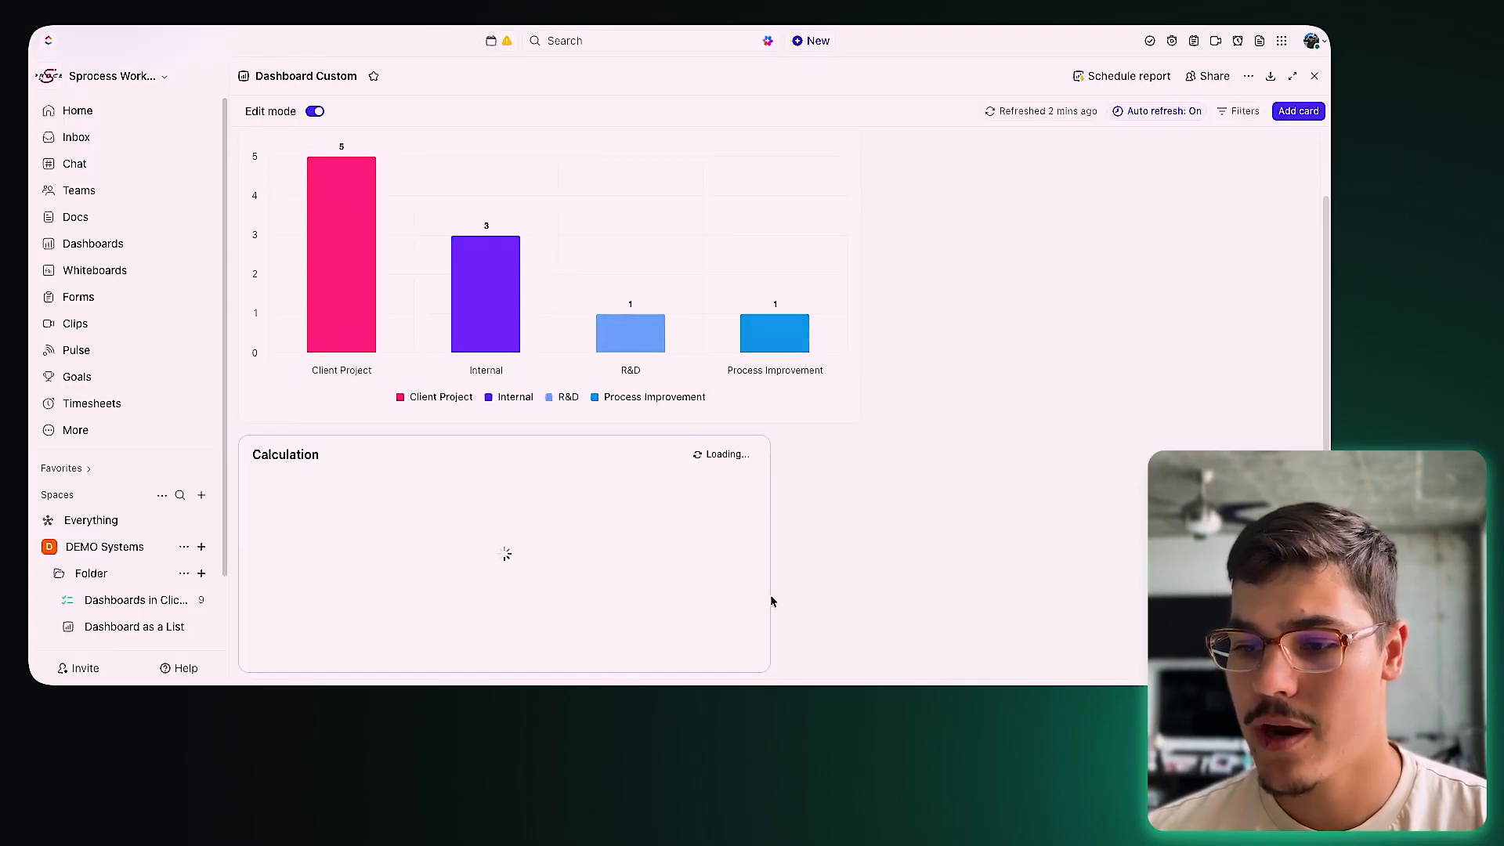
Step: Shrink the Calculation card, place it beside the Bar Chart, and open its card filters
mouse_move(245, 442)
mouse_down()
mouse_move(861, 188)
mouse_move(909, 406)
mouse_move(376, 462)
mouse_move(302, 427)
mouse_move(274, 435)
mouse_up()
drag(765, 648, 497, 661)
drag(245, 525, 871, 203)
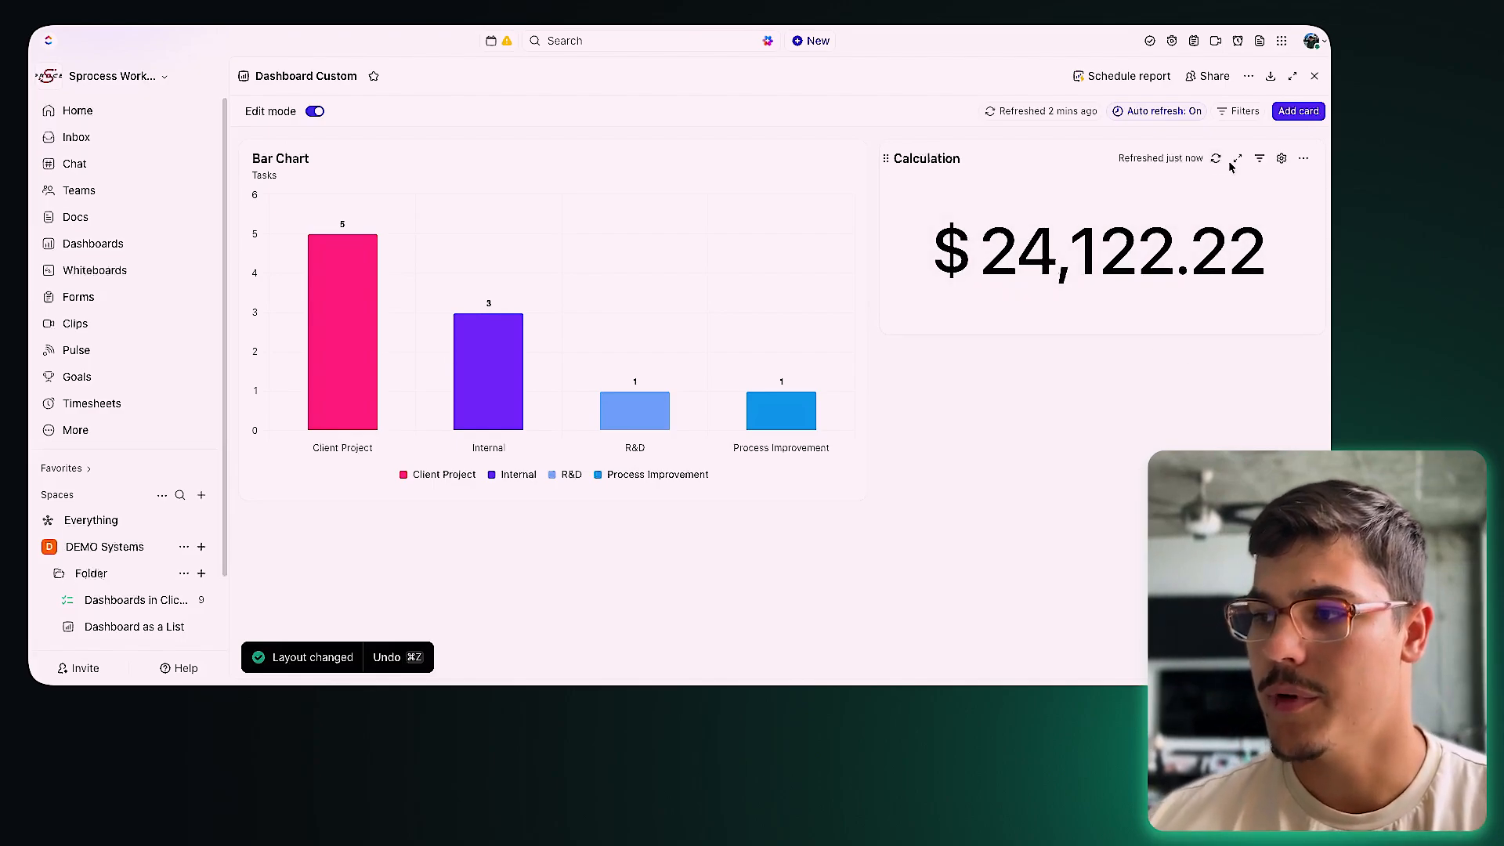
click(1260, 159)
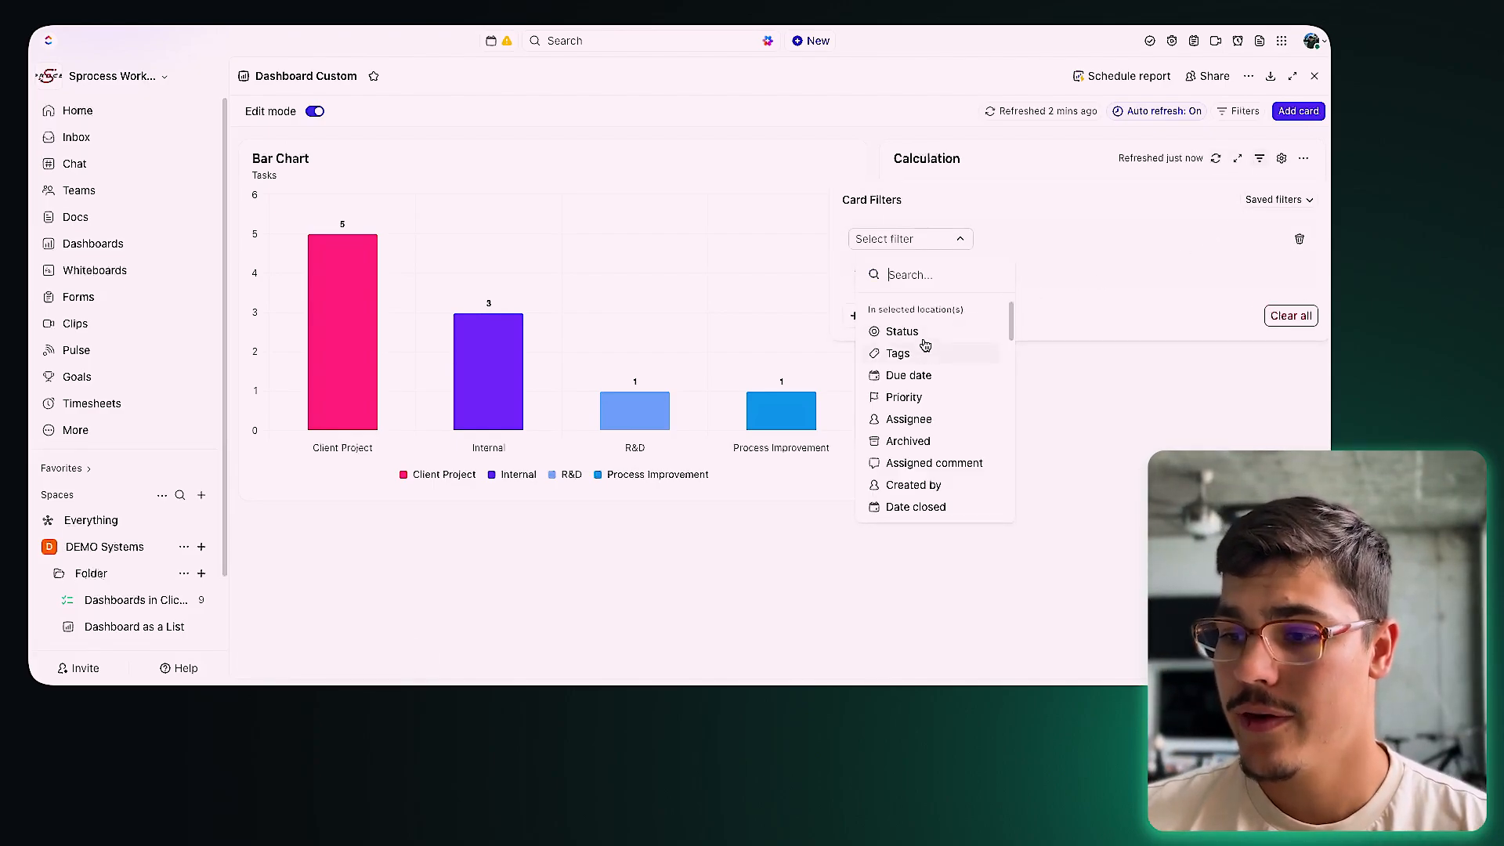
scroll(936, 397, down, 5)
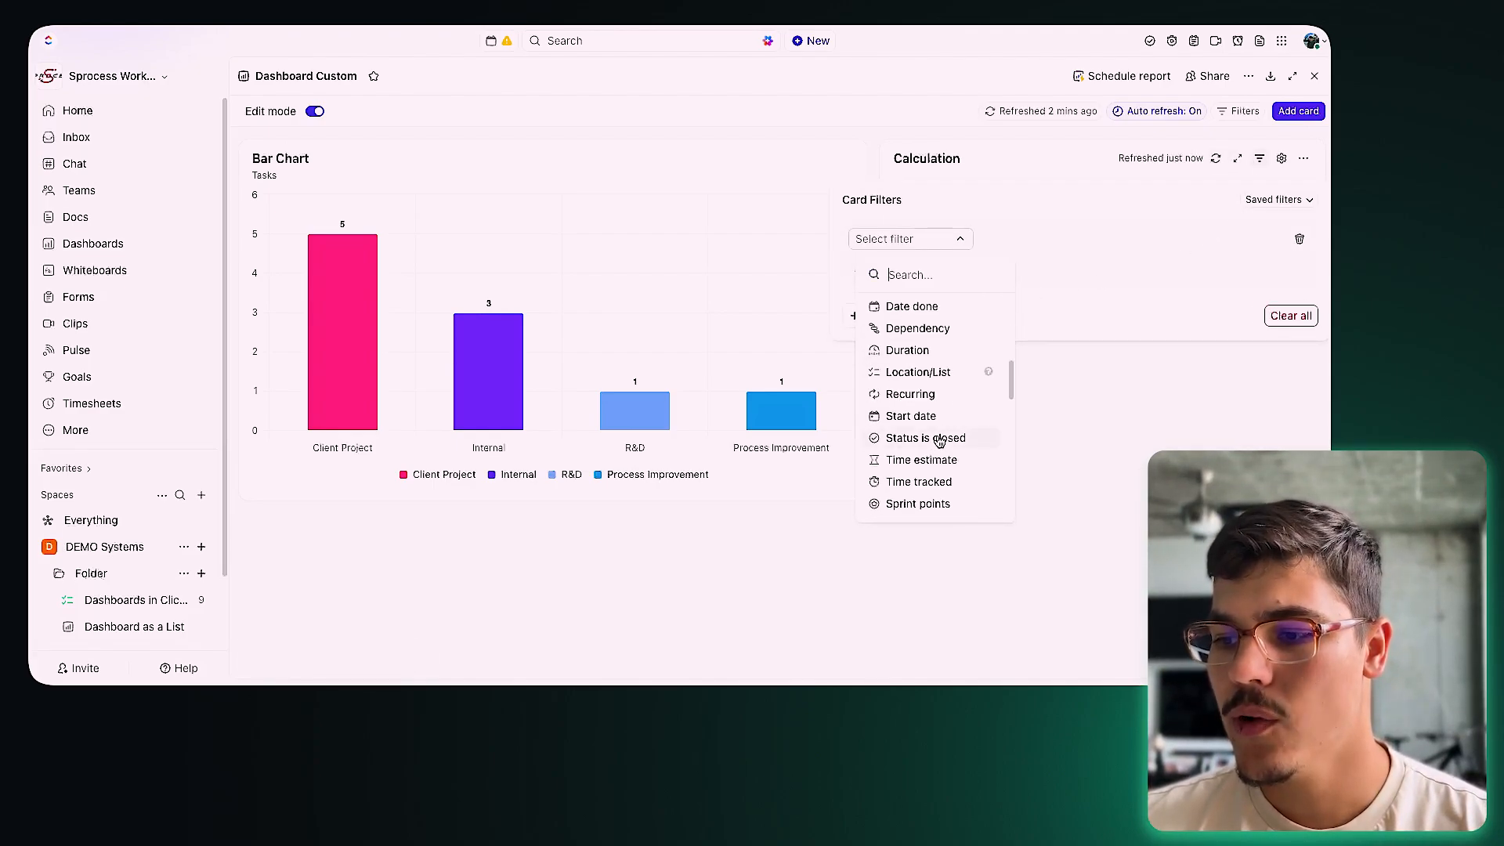
Step: Filter the Calculation card to Department is Operations
scroll(940, 441, down, 5)
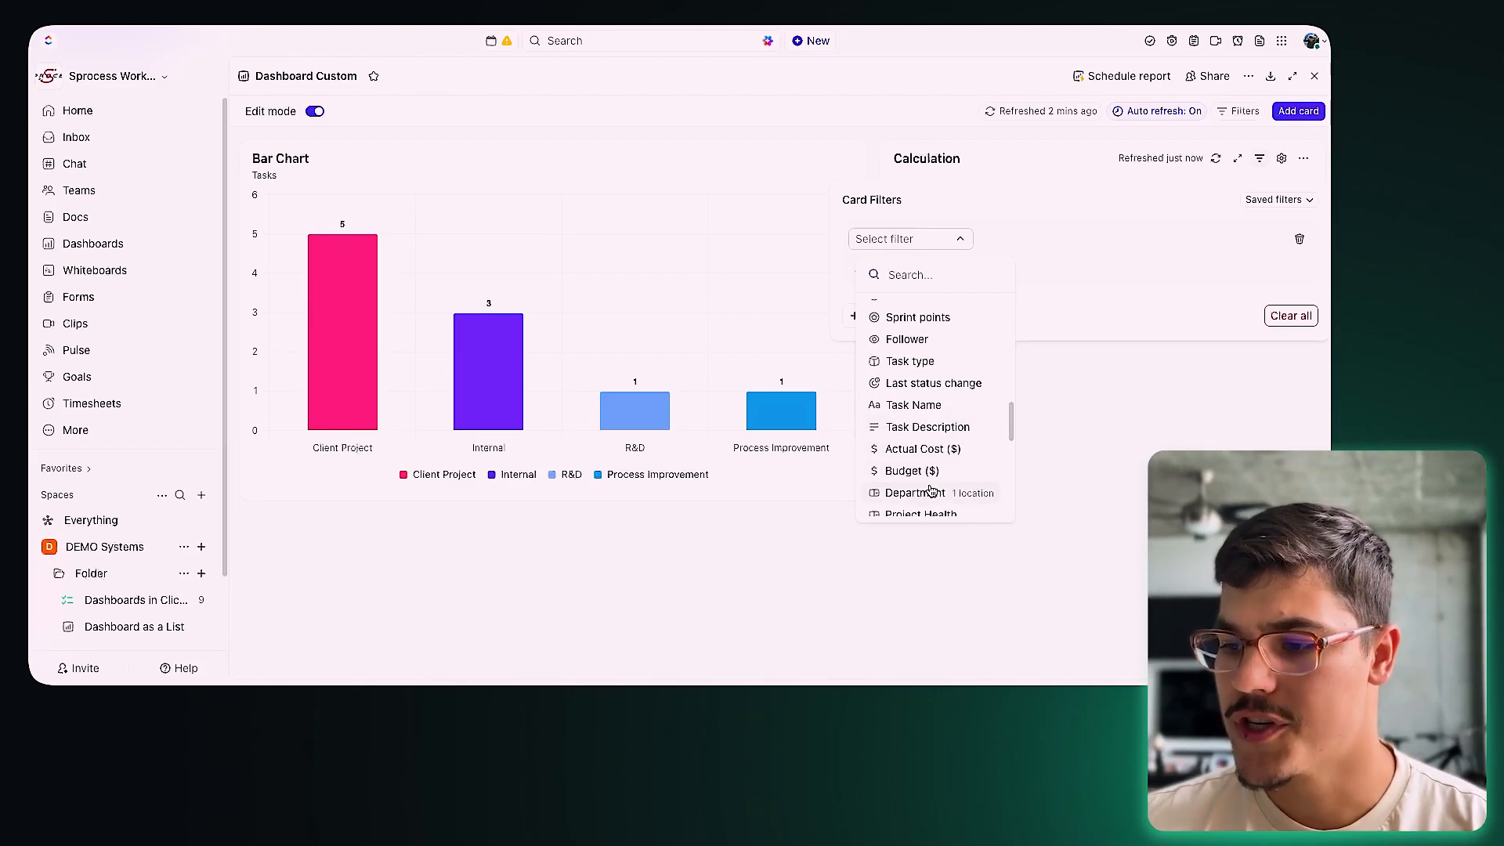
click(928, 475)
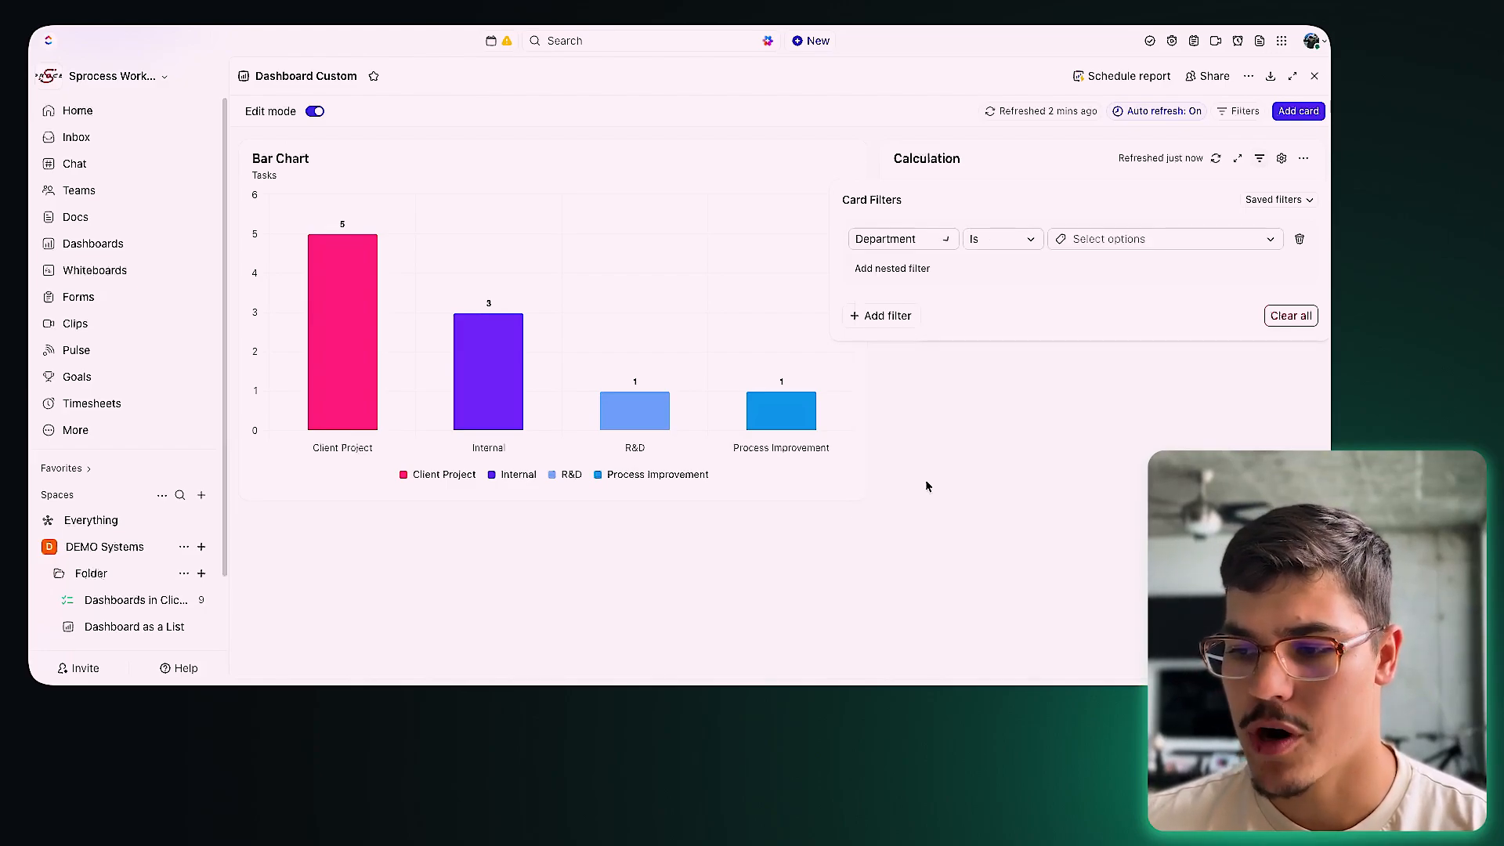
click(1101, 241)
click(1101, 305)
click(1018, 396)
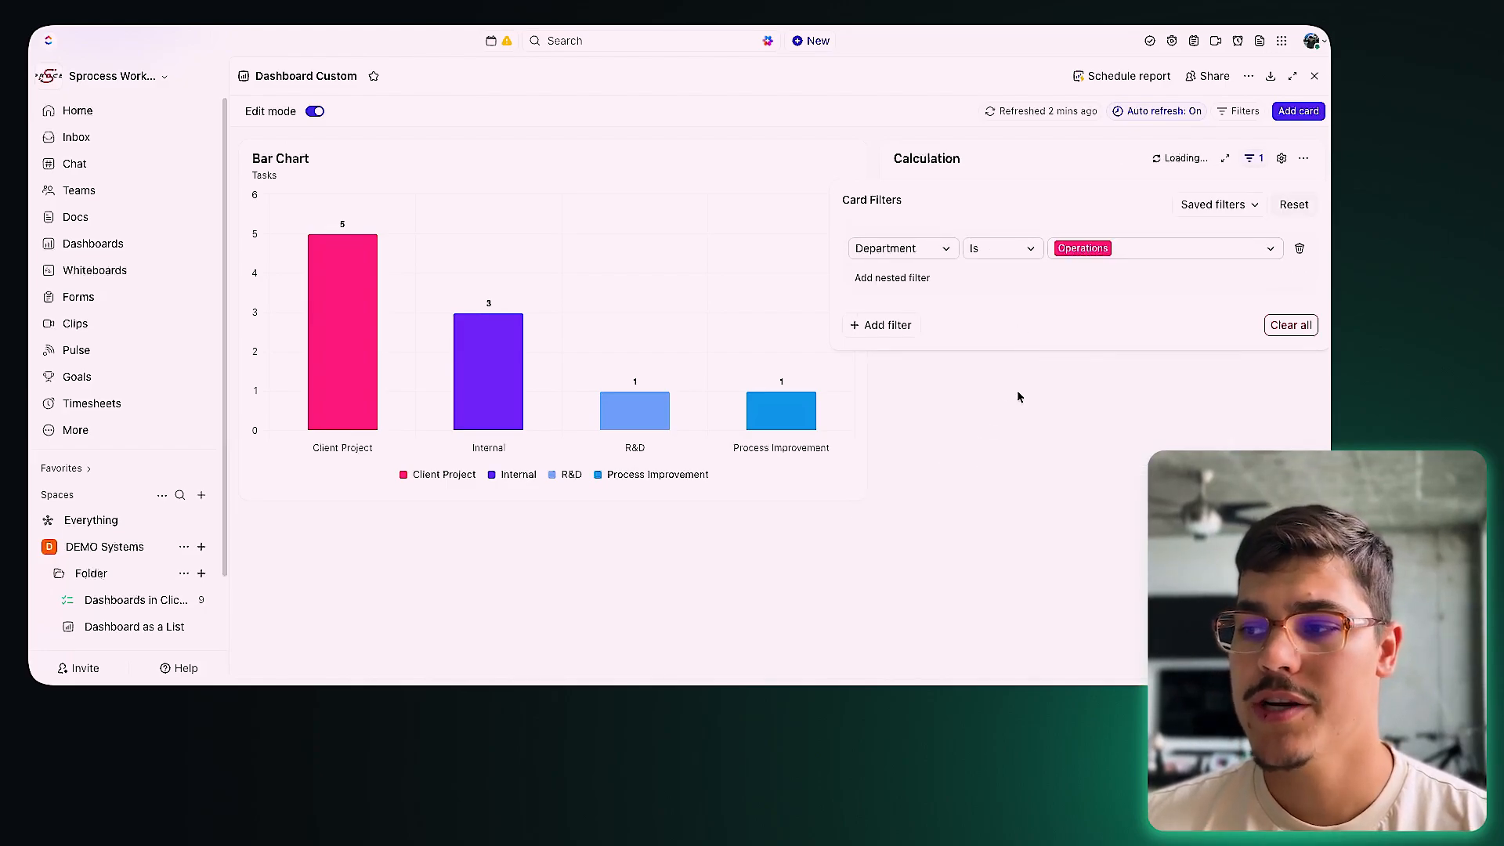
click(1122, 428)
Step: Retitle the card 'Operations Projects Avg. Budget'
click(964, 157)
text(Operations Projec)
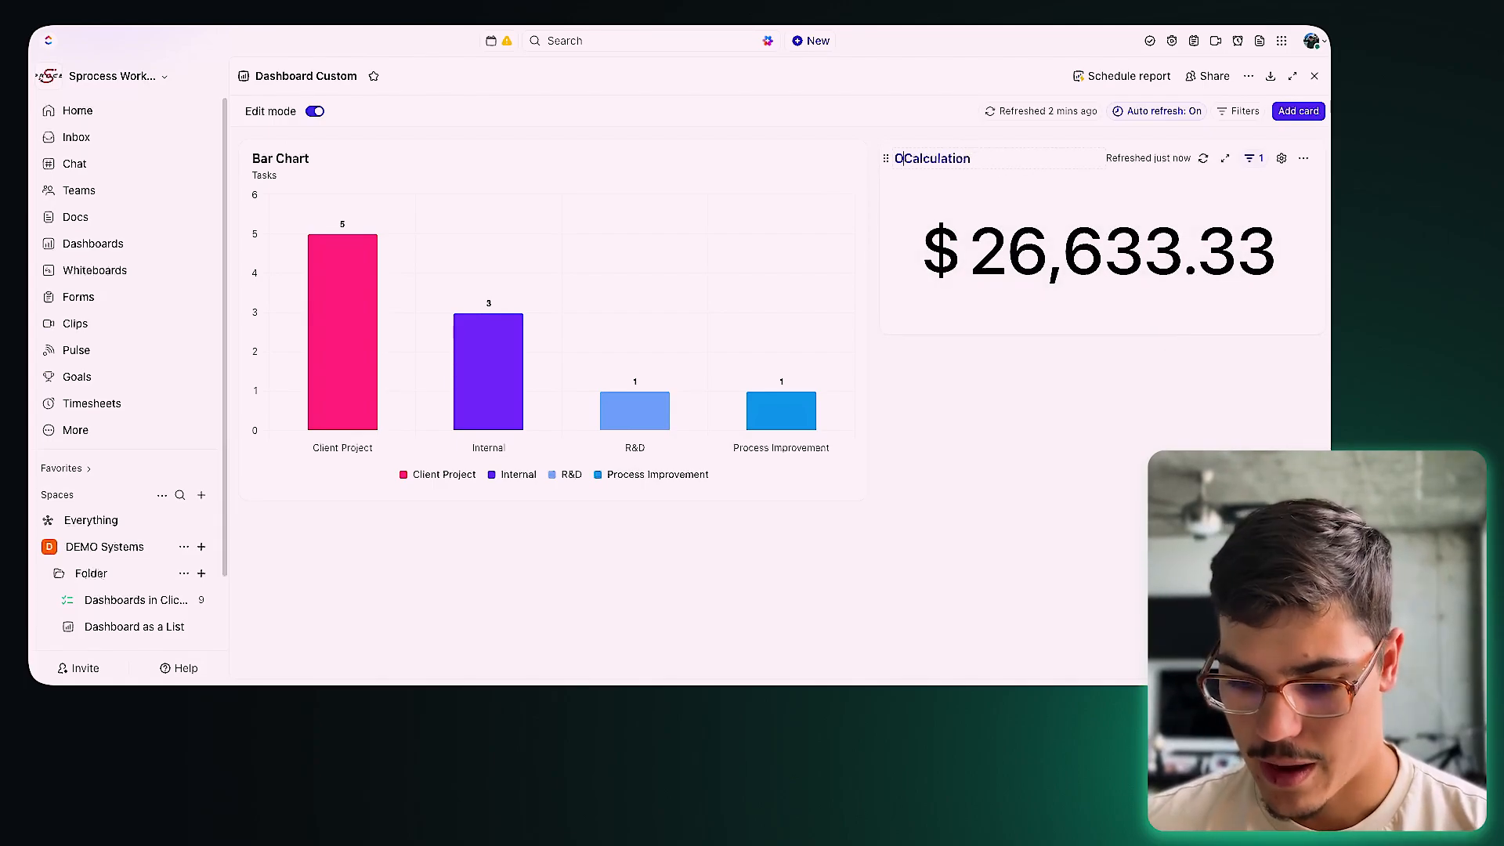
text(ts ABu)
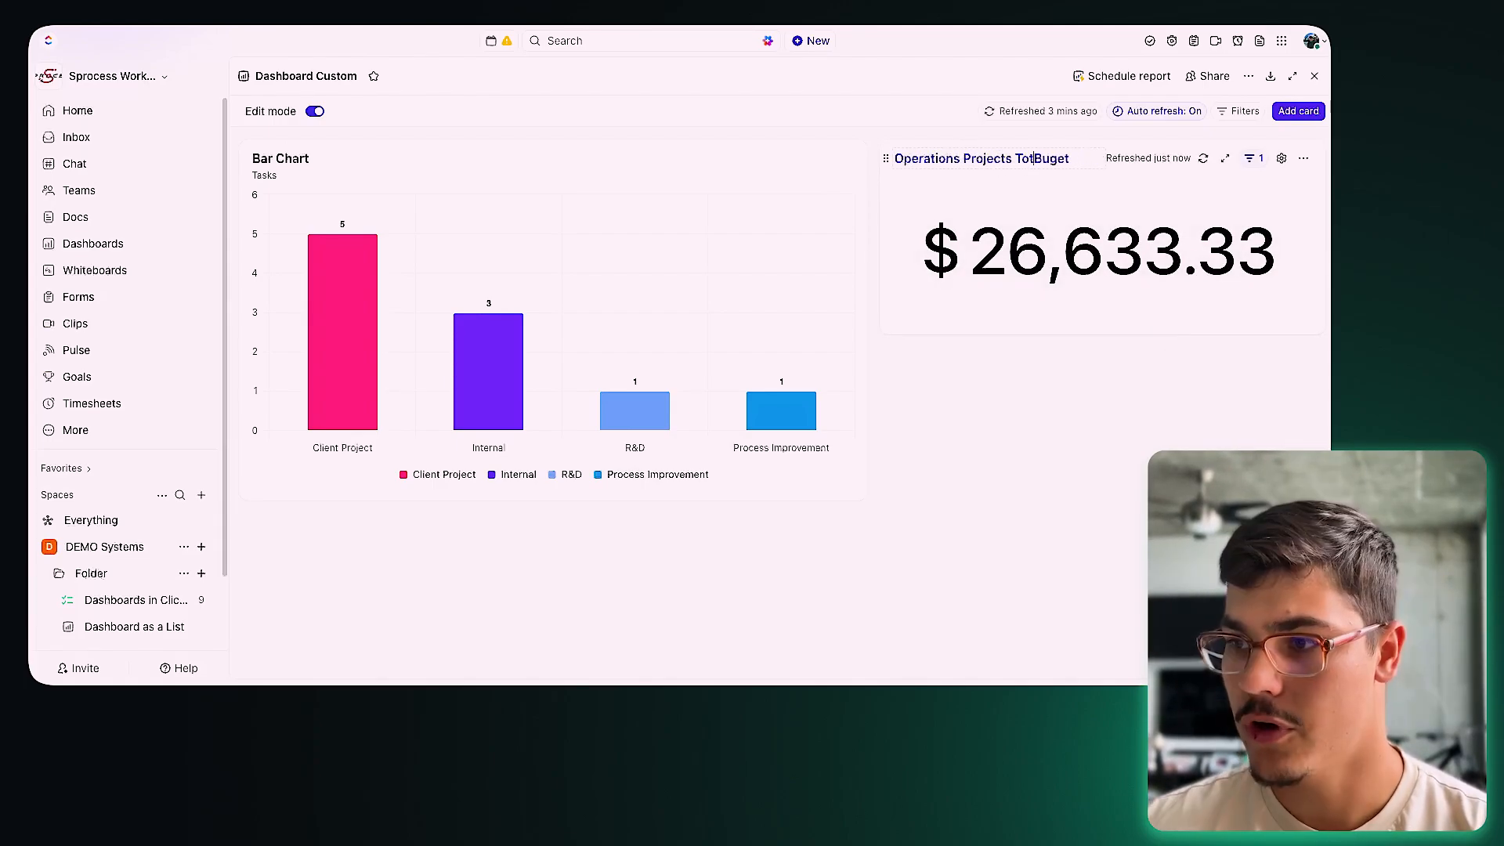
key(BackSpace)
key(BackSpace)
text(Avg.)
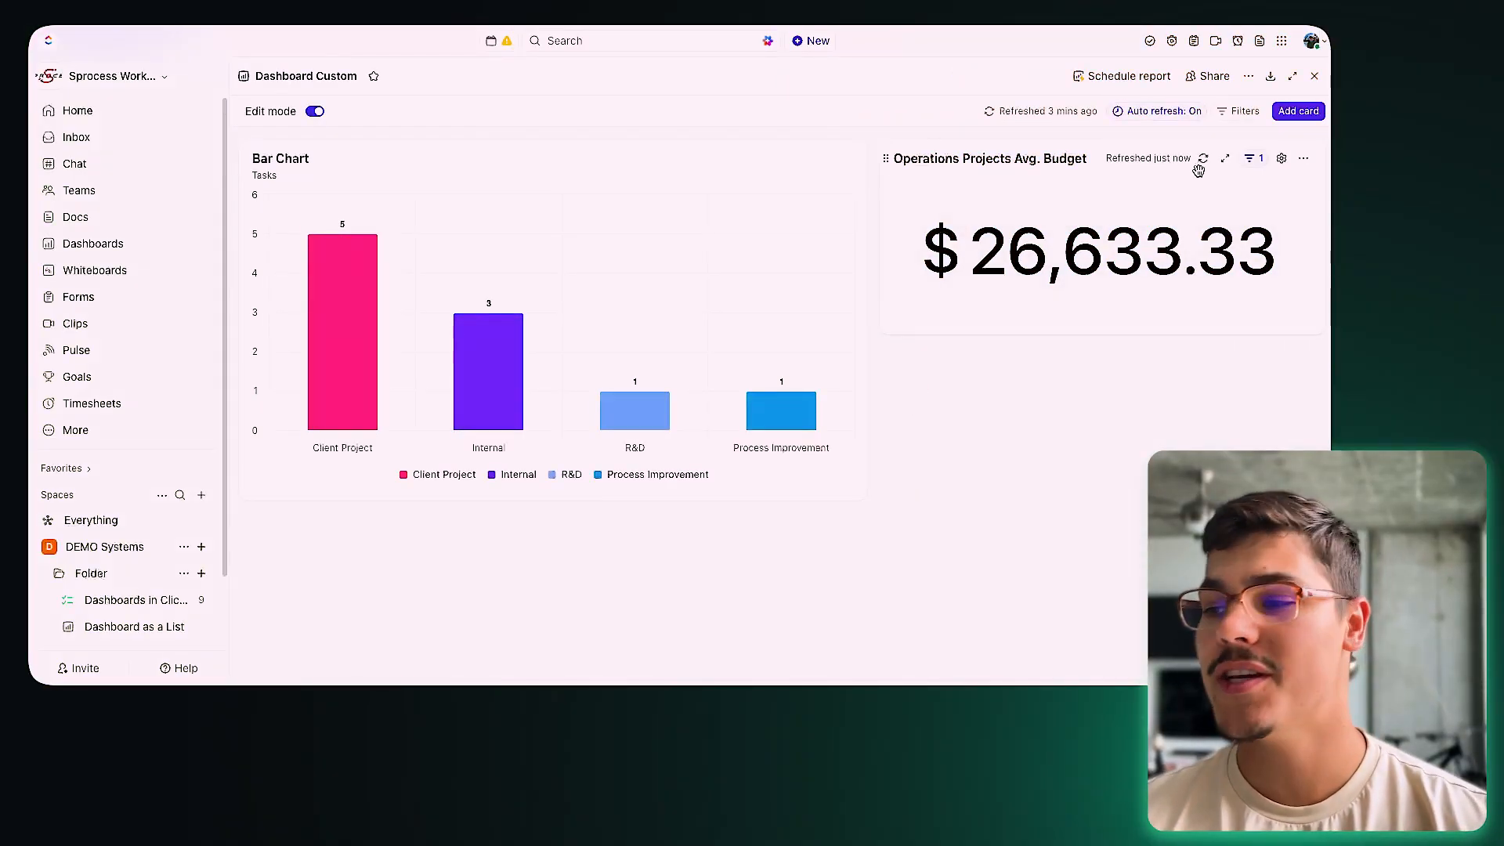
Step: Duplicate the Operations budget card and rename the copy 'Sales Projects Avg. Budget'
click(1302, 158)
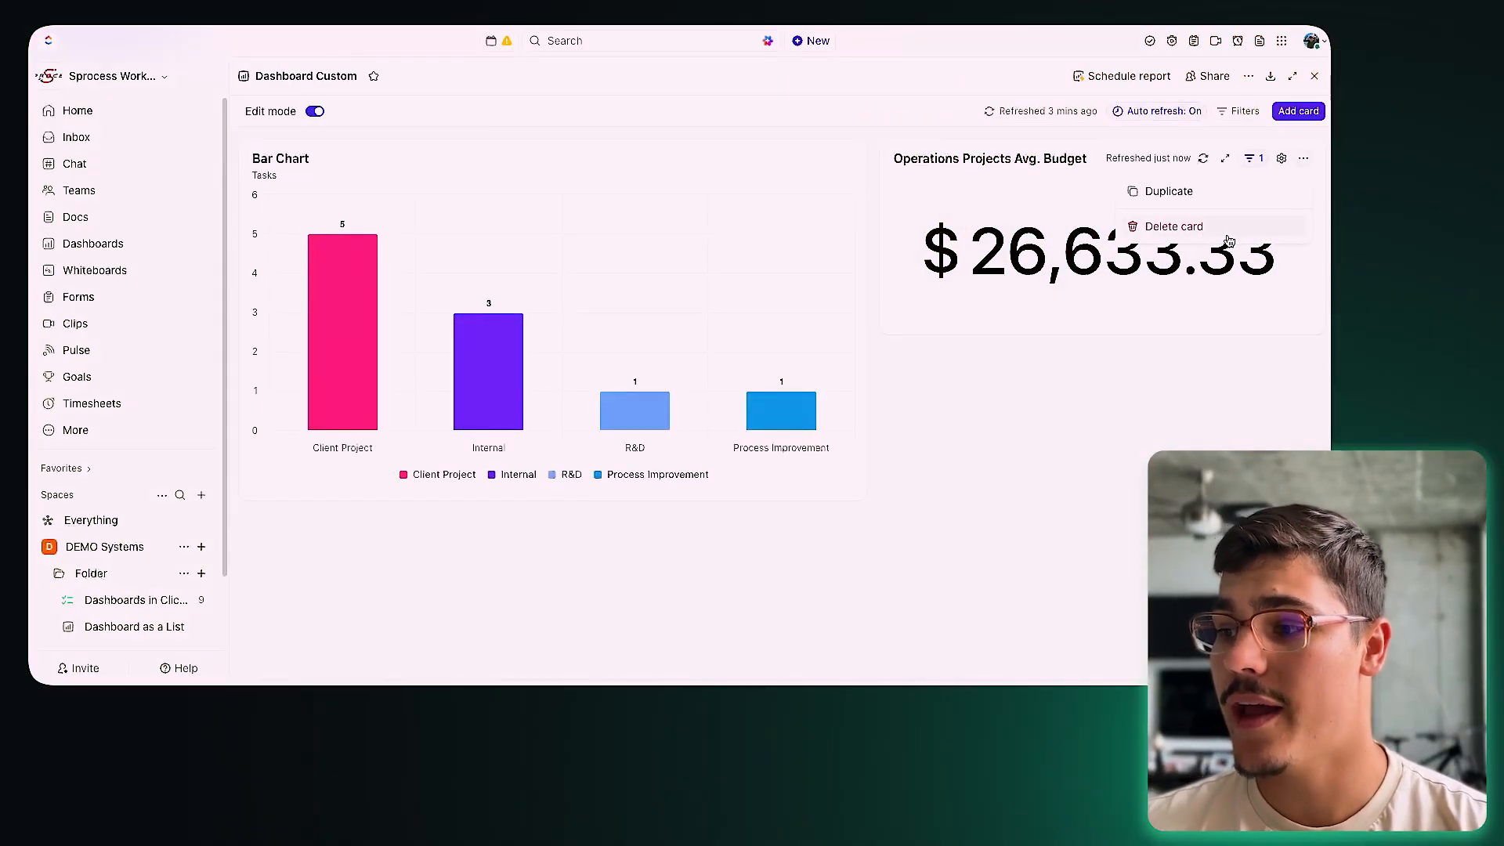
click(1199, 194)
click(1090, 365)
double_click(939, 369)
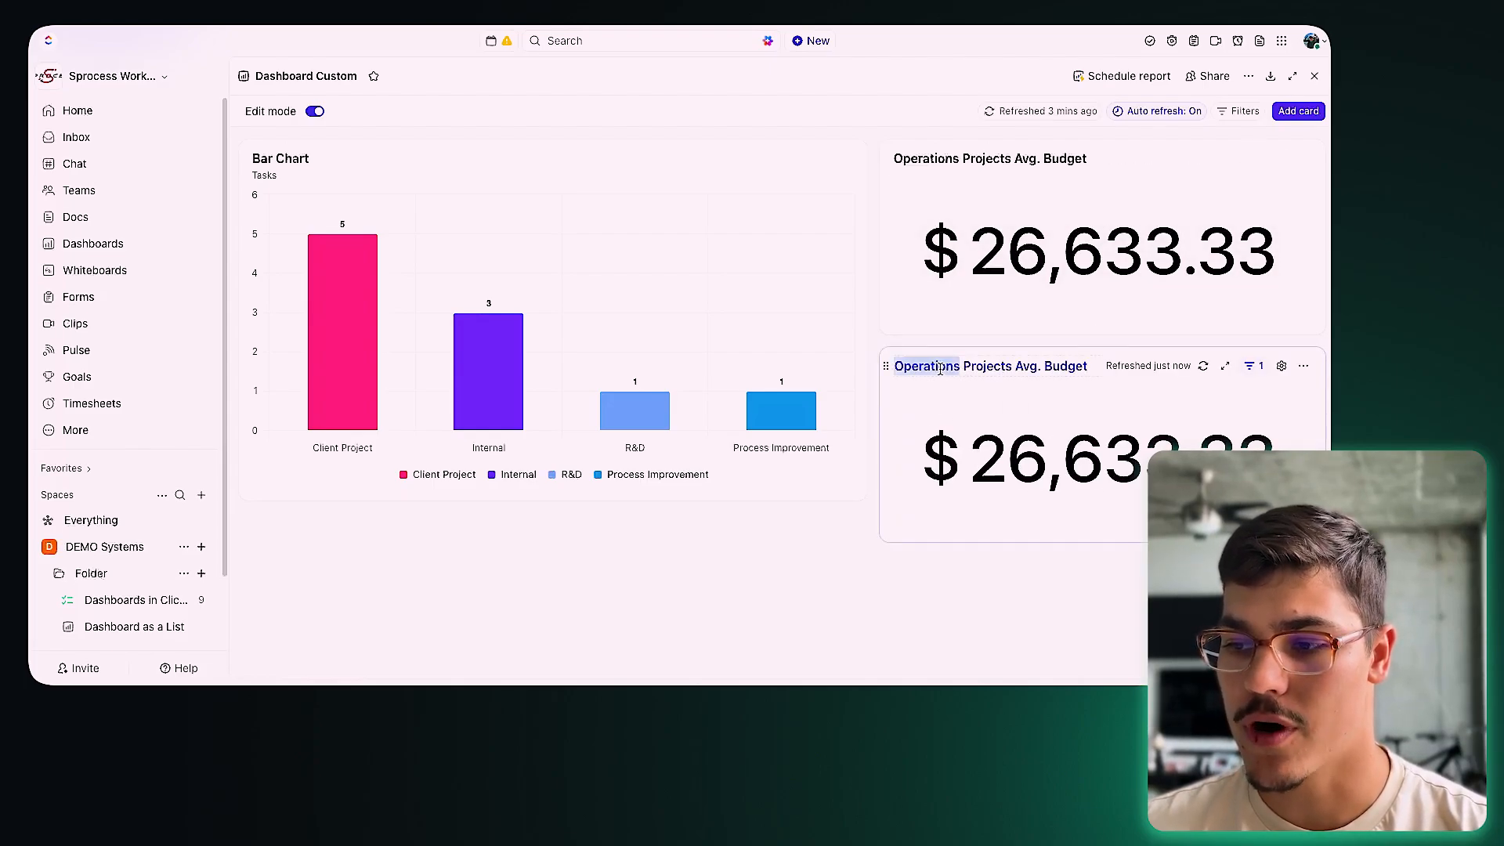
text(Sales)
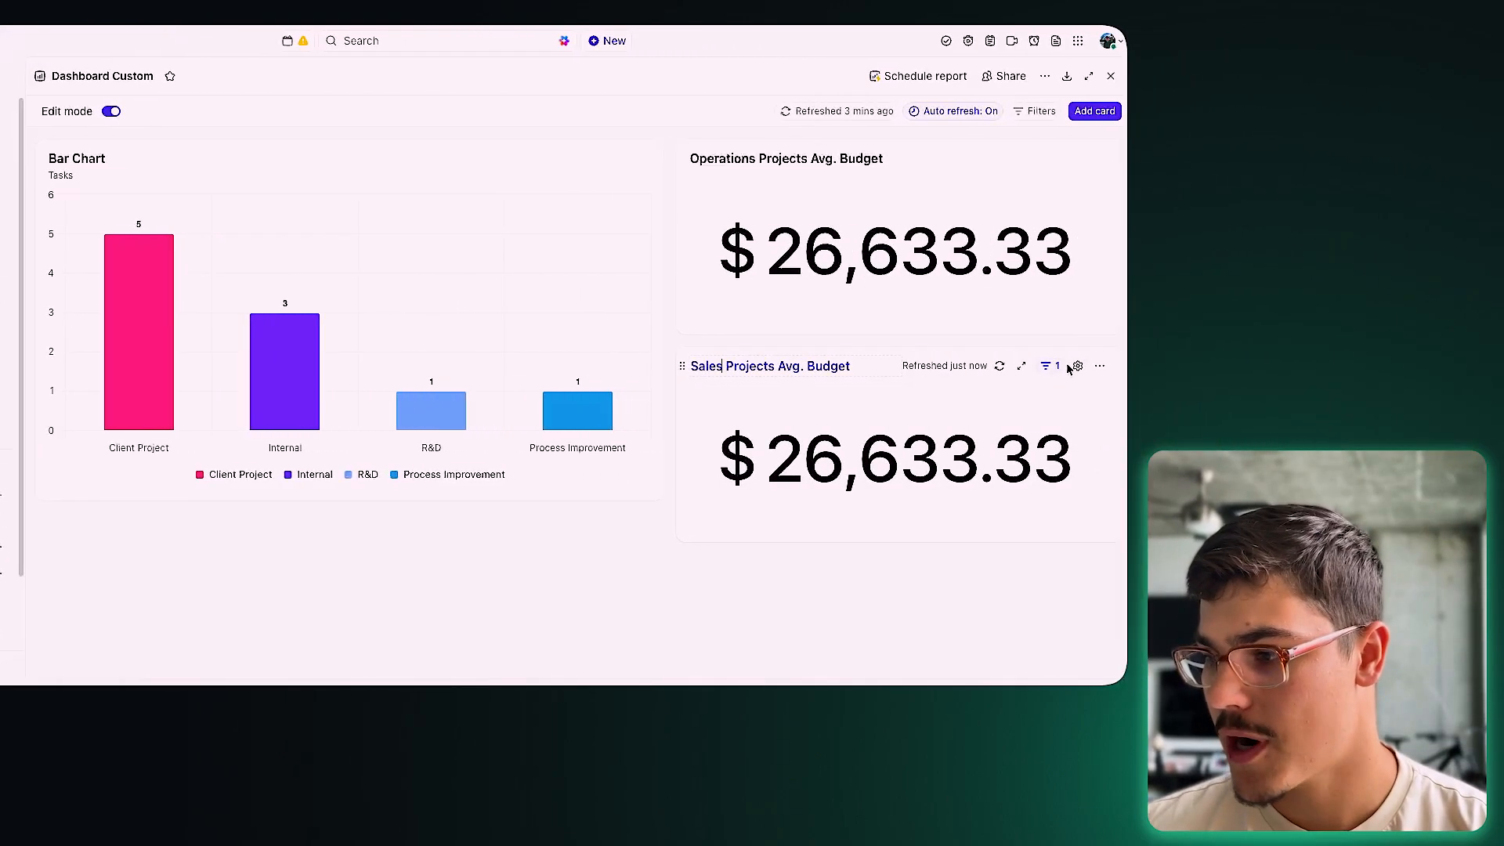
Step: Change the copy's department filter from Operations to Sales only
click(1245, 366)
click(1178, 449)
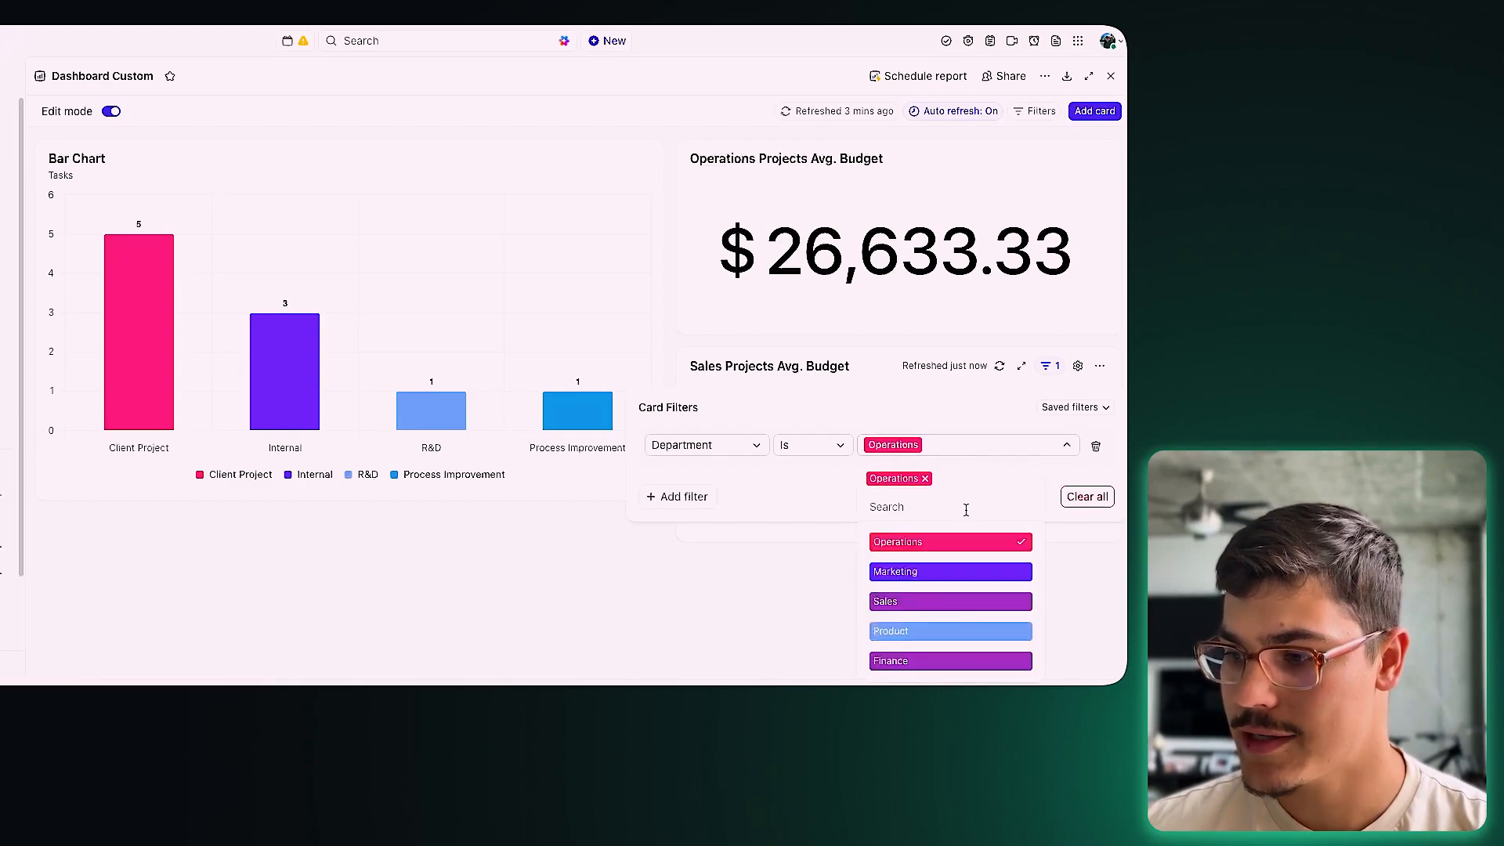
click(925, 602)
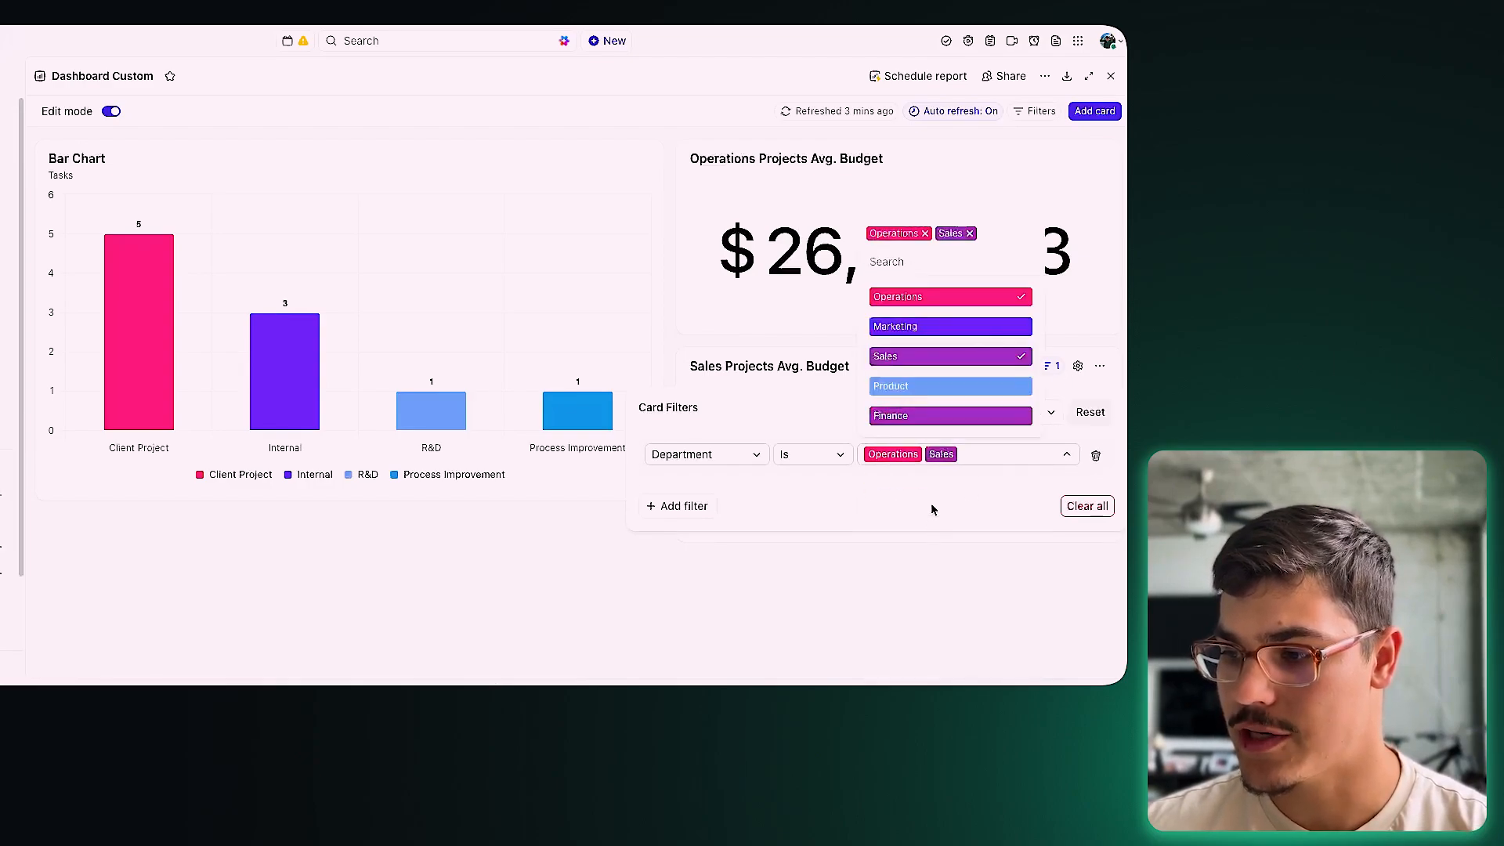
click(919, 454)
click(1043, 634)
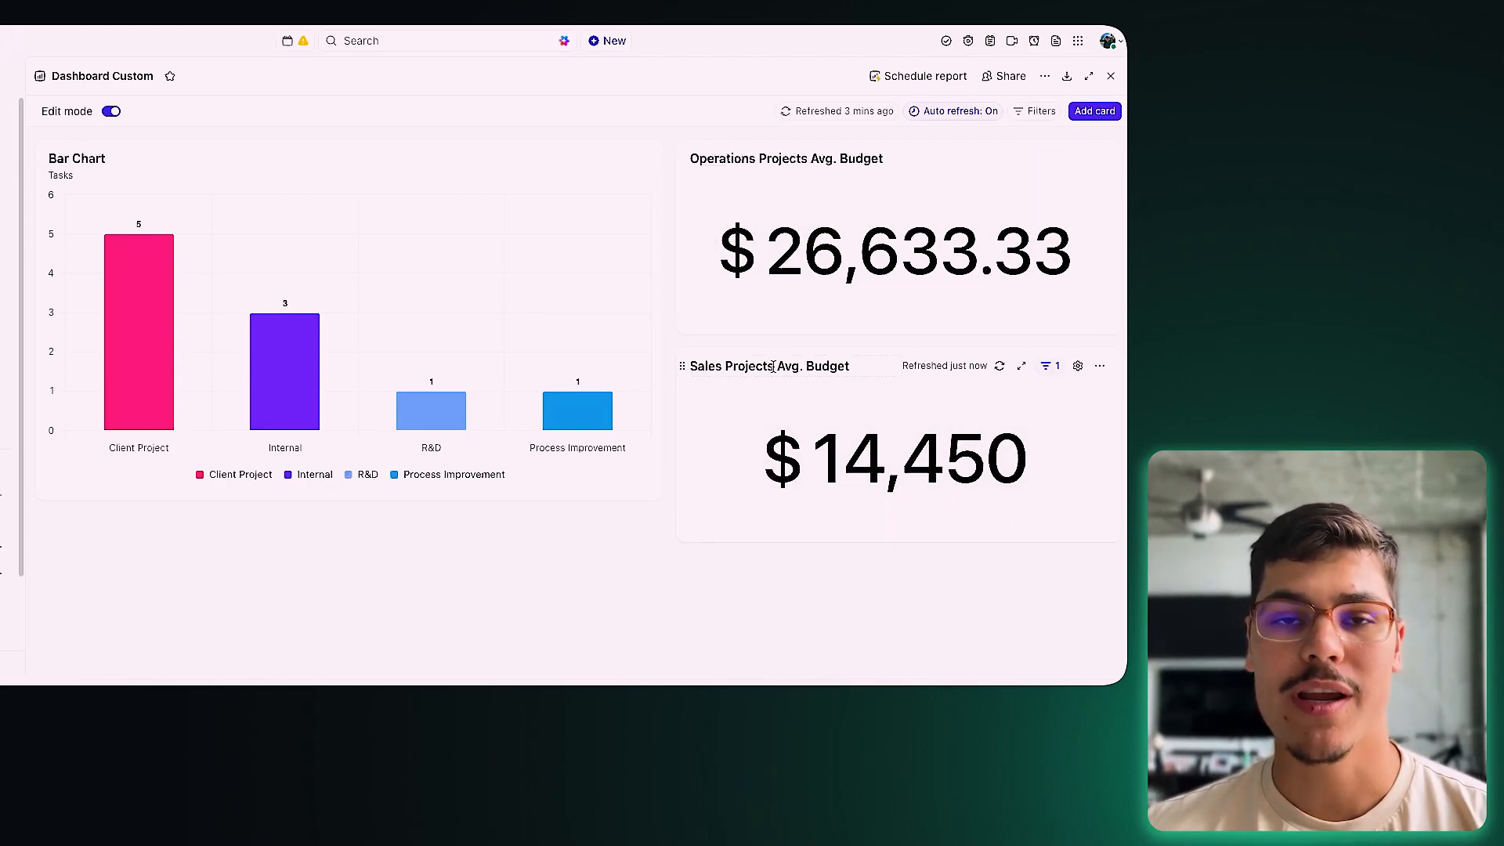
click(1095, 110)
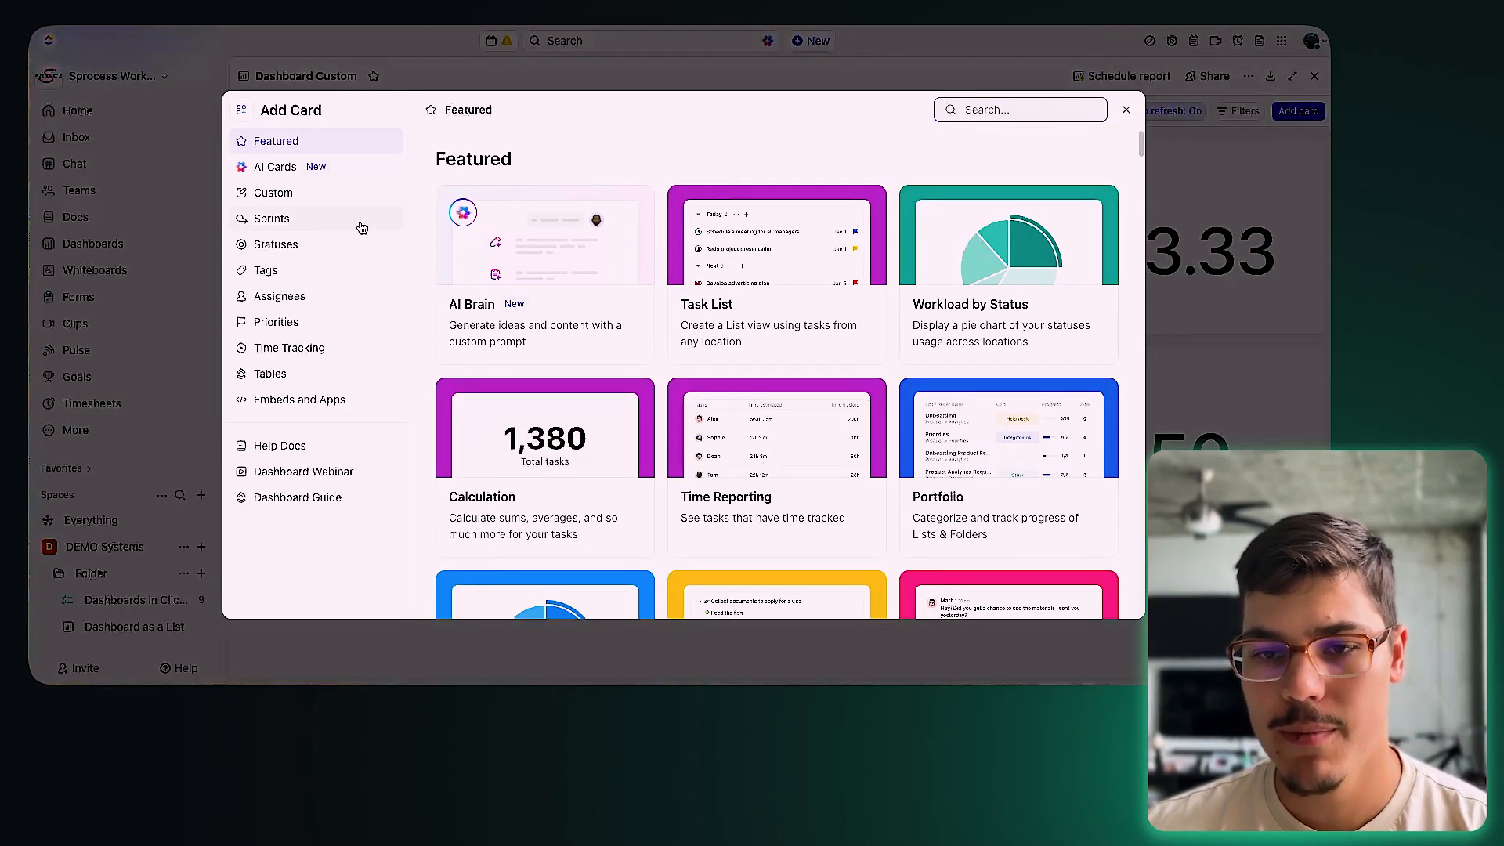
Step: Browse the Custom card types, previewing the Portfolio card before returning to the gallery
click(334, 198)
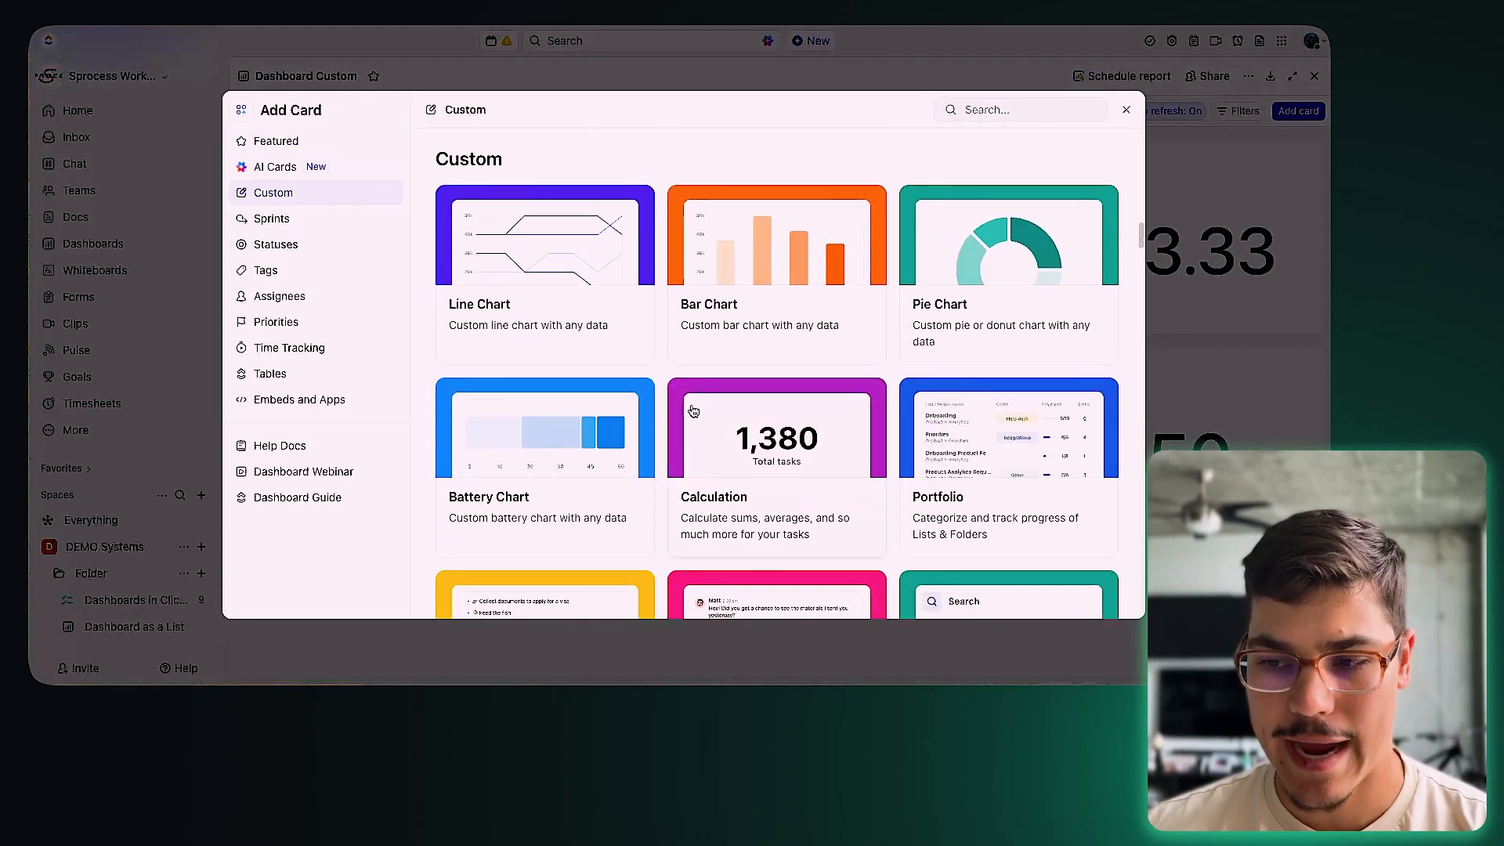
scroll(791, 459, down, 2)
scroll(791, 458, up, 1)
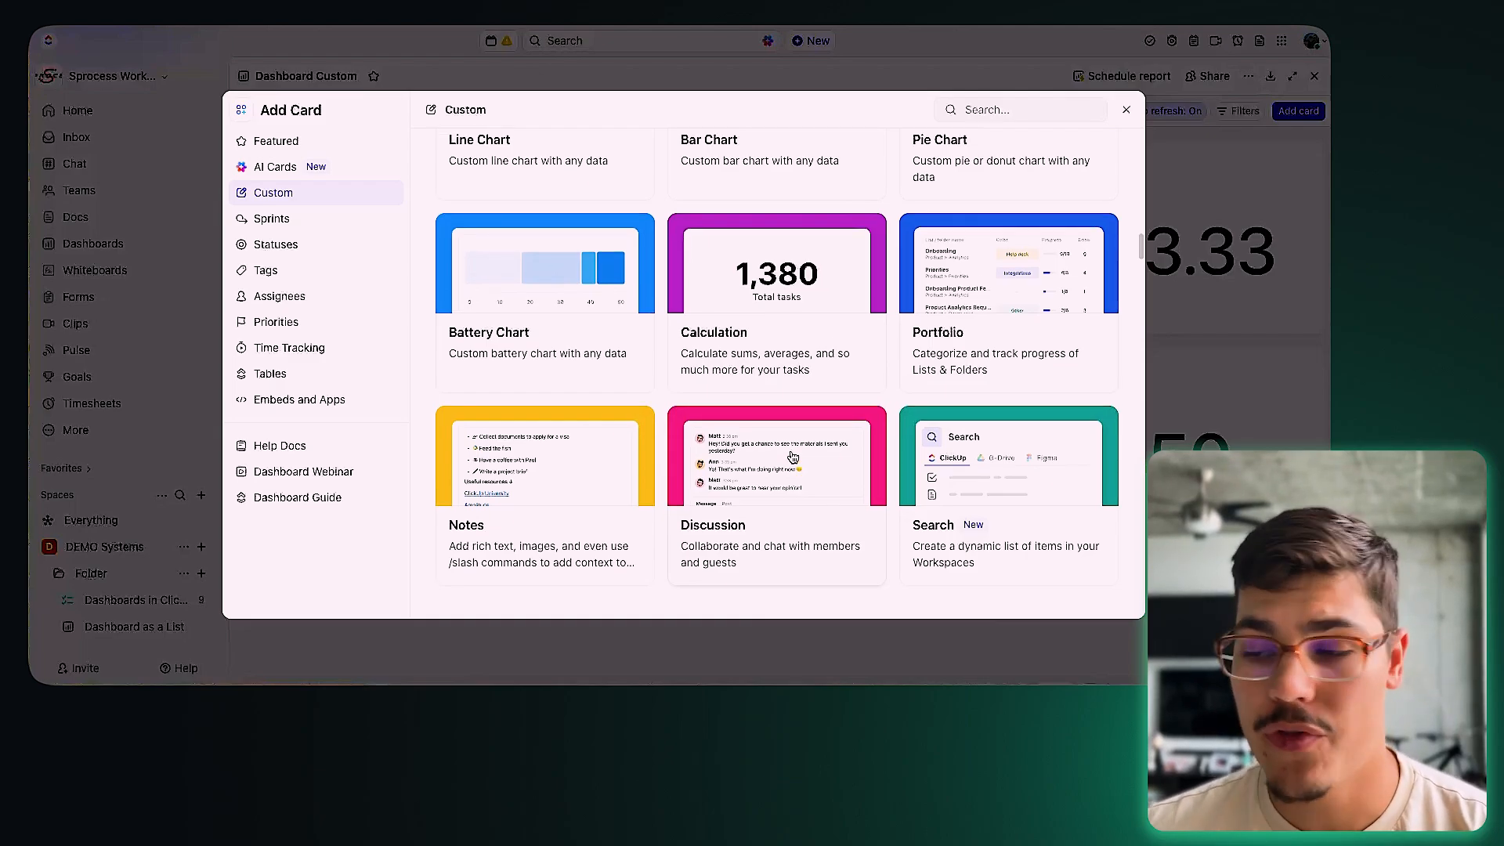
scroll(793, 448, up, 1)
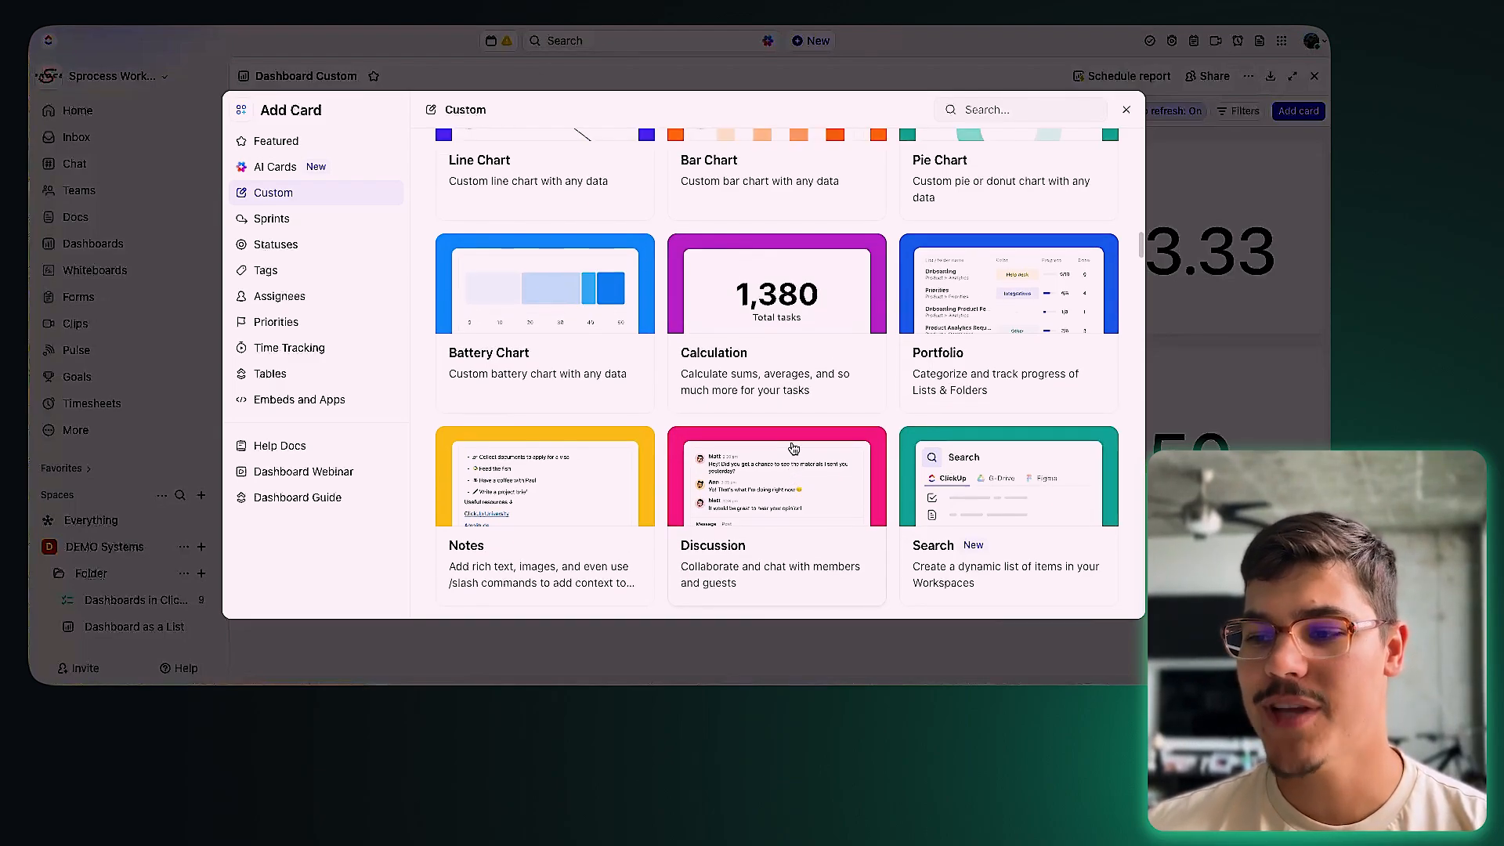
scroll(792, 444, down, 3)
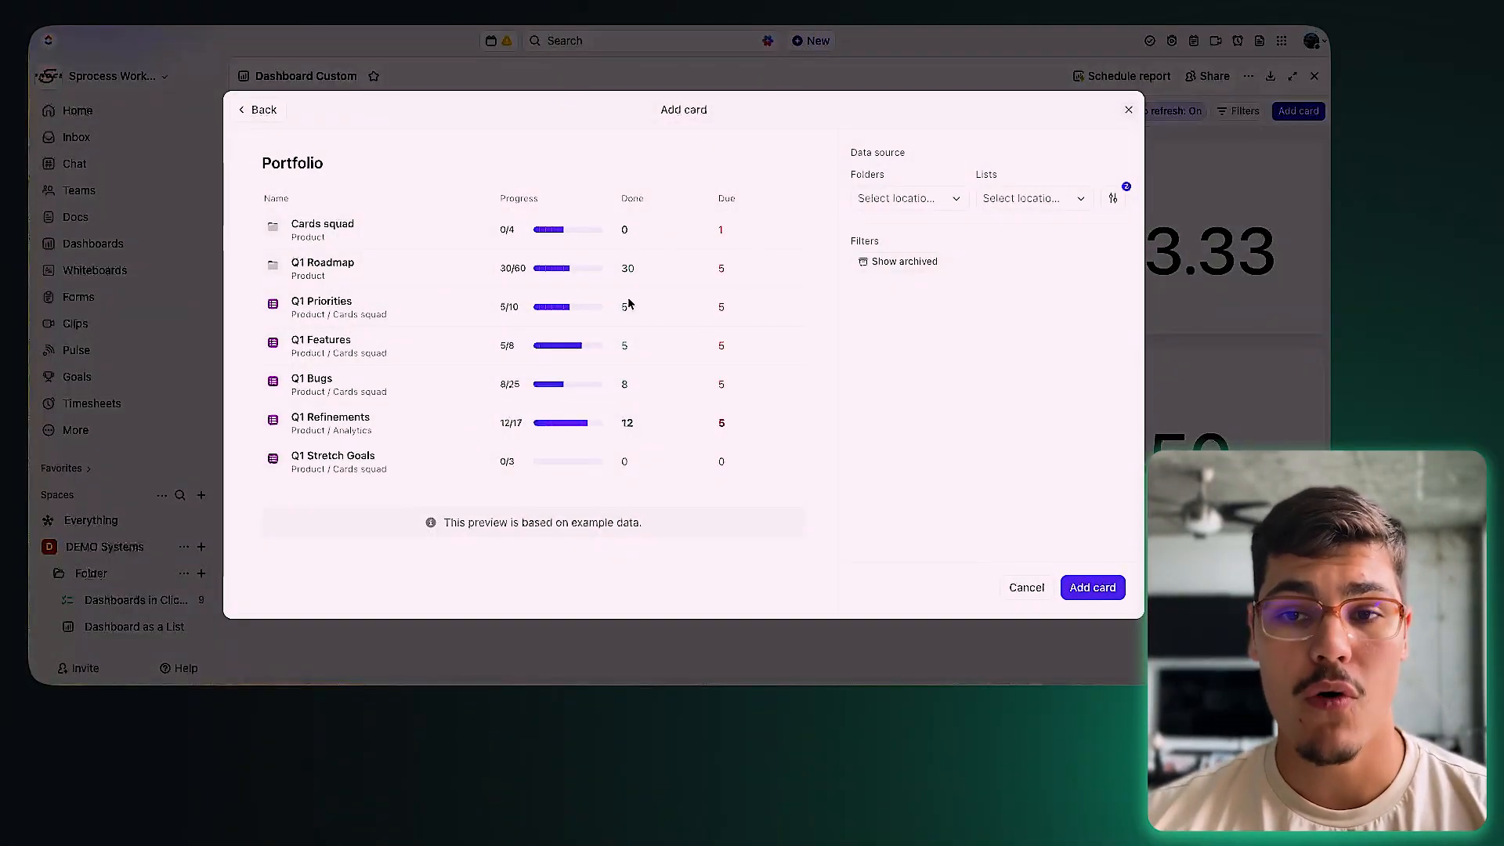
click(259, 109)
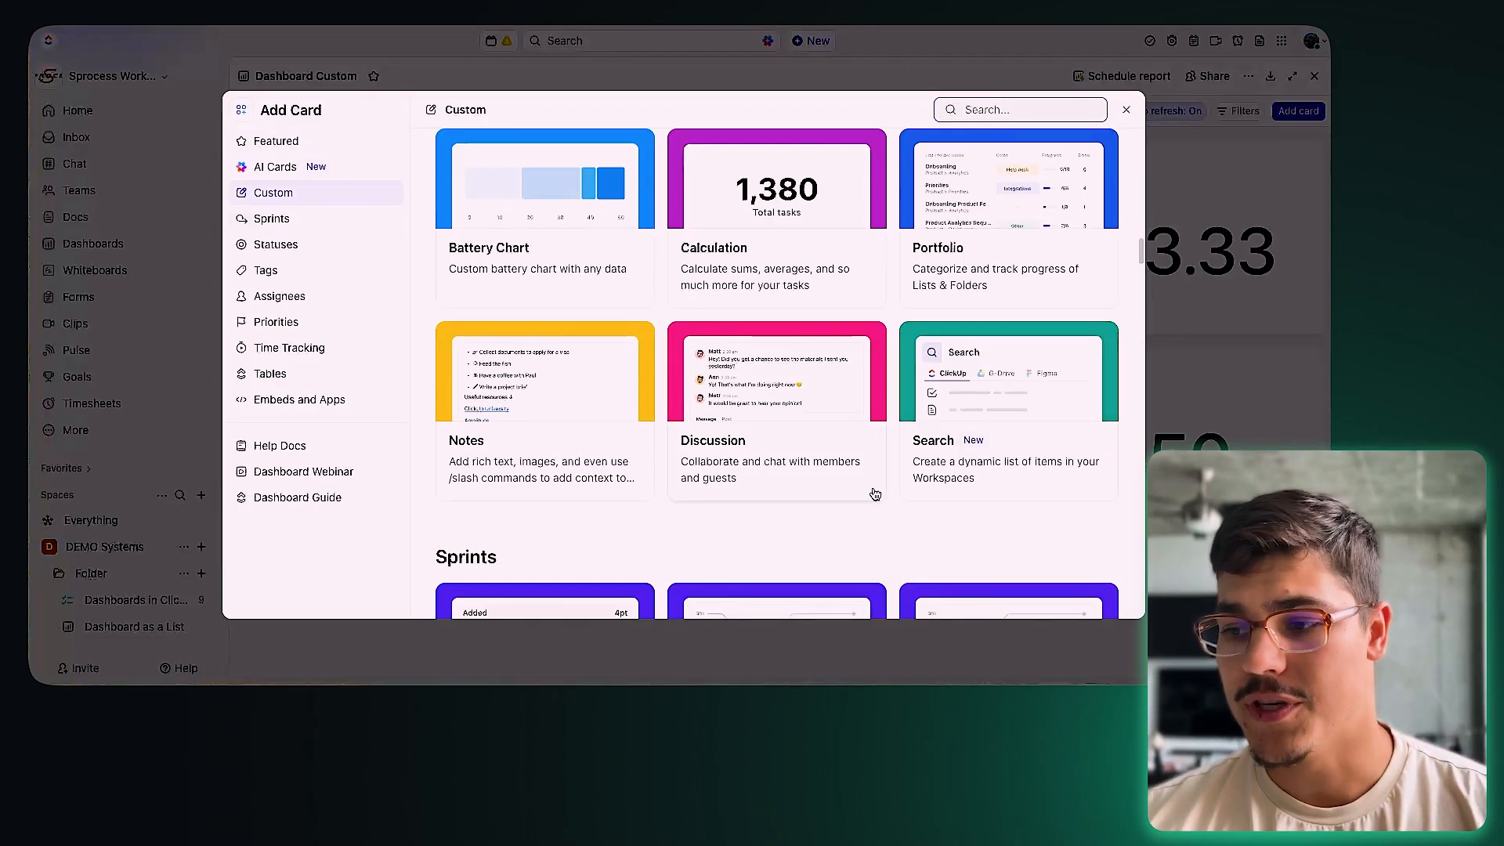
Step: Add a taller Notes card with the headings Access:, Notes: and Priorities: on separate lines
click(540, 462)
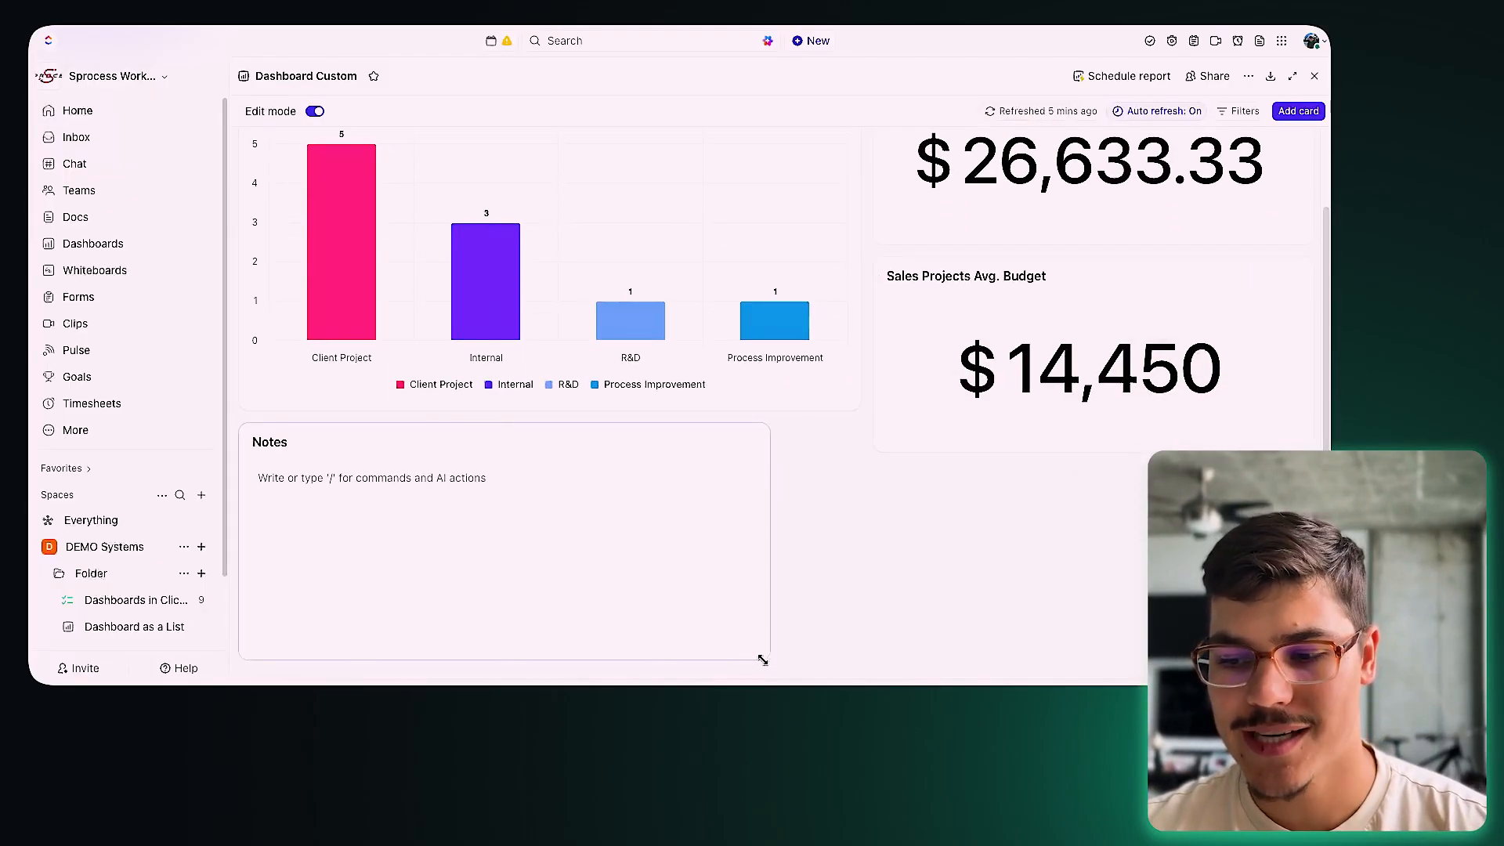
drag(762, 660, 764, 701)
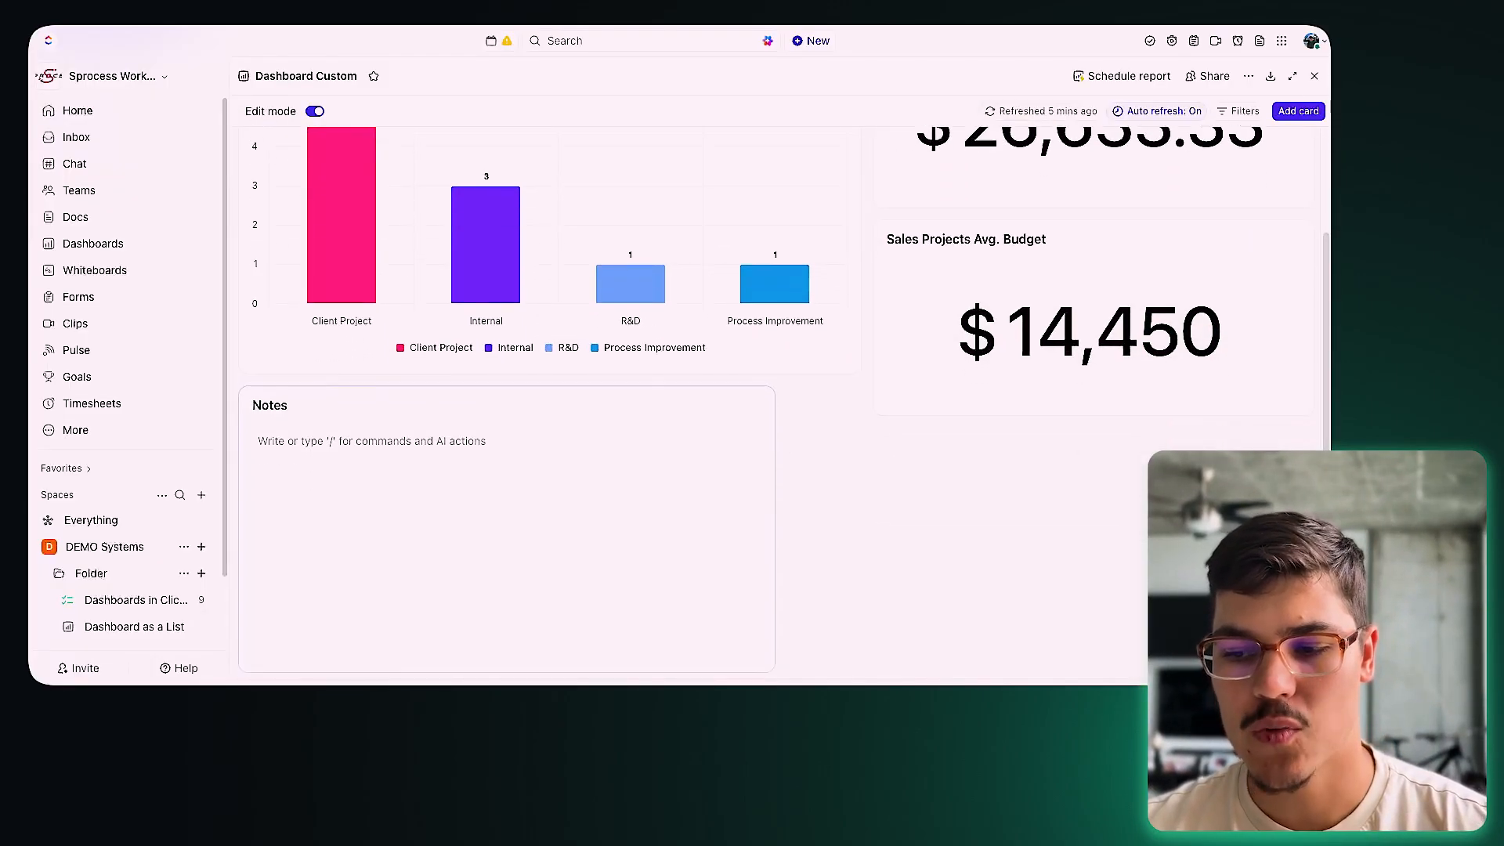
click(345, 455)
text(Ac)
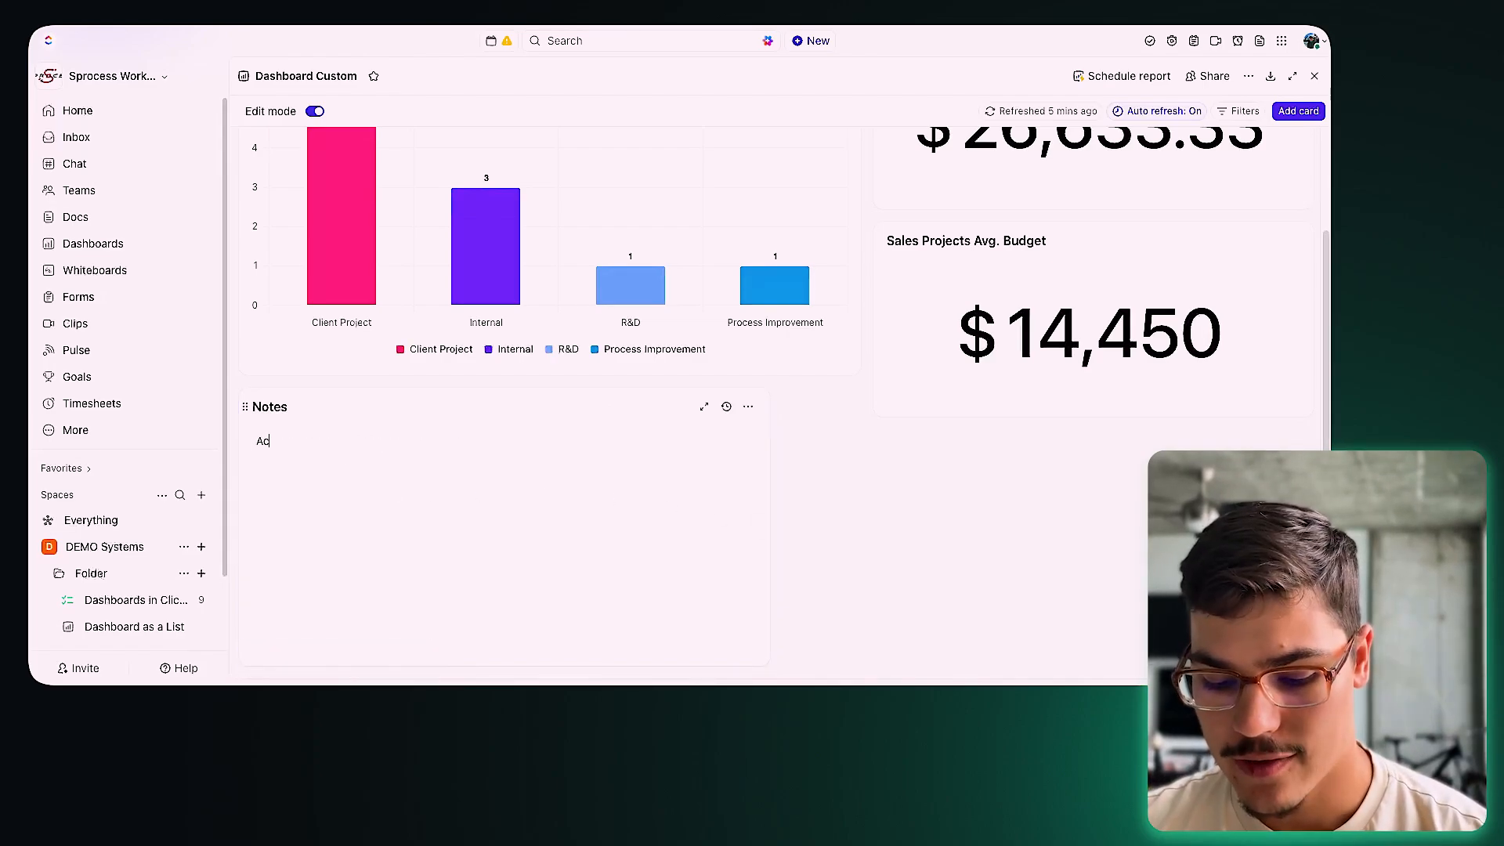
text(cess:)
key(Return)
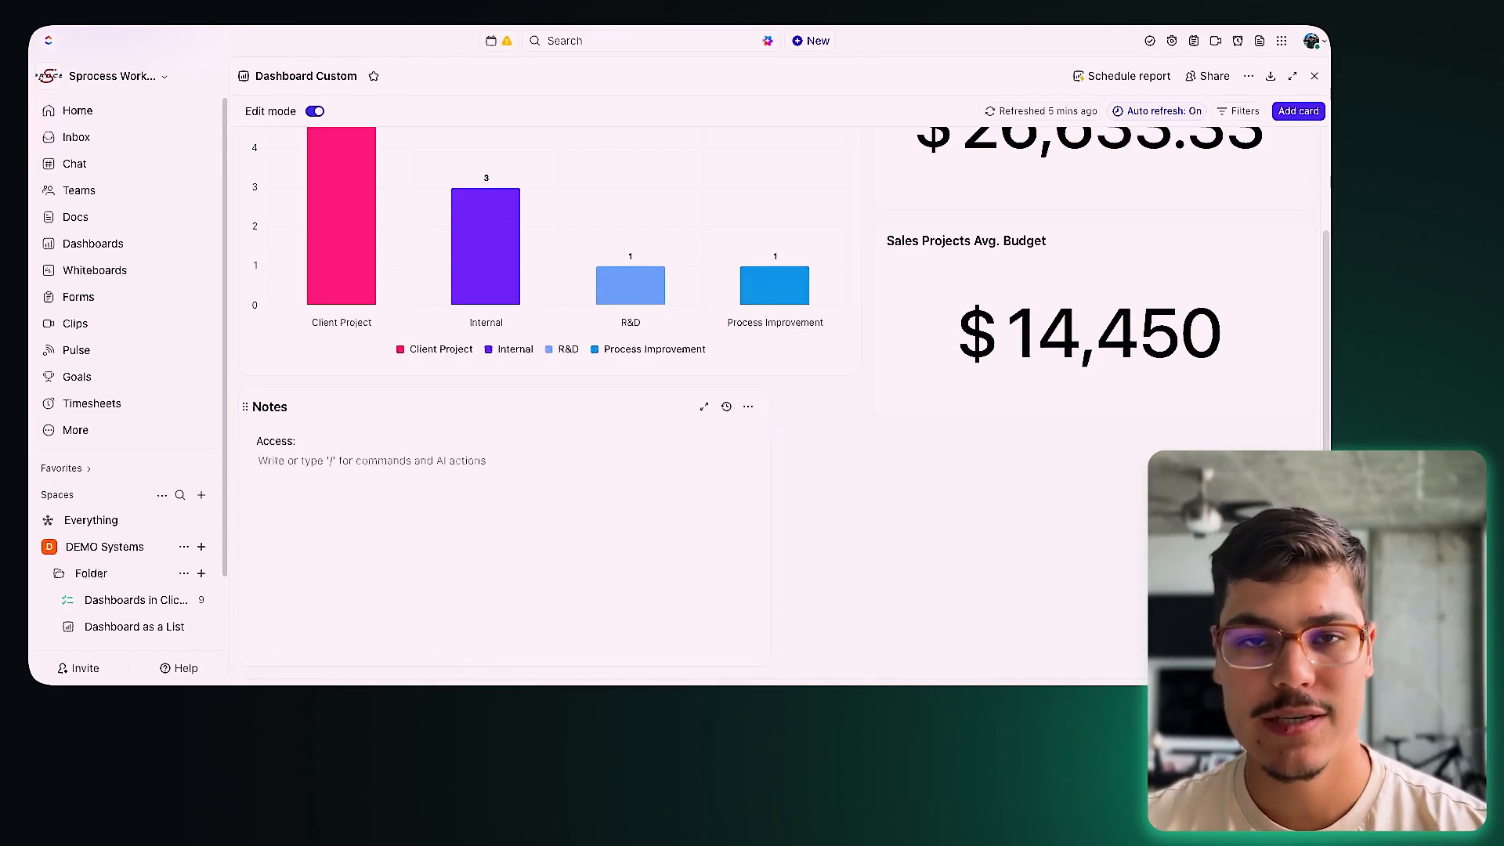
text(Notes:)
key(Return)
text(Priorities:)
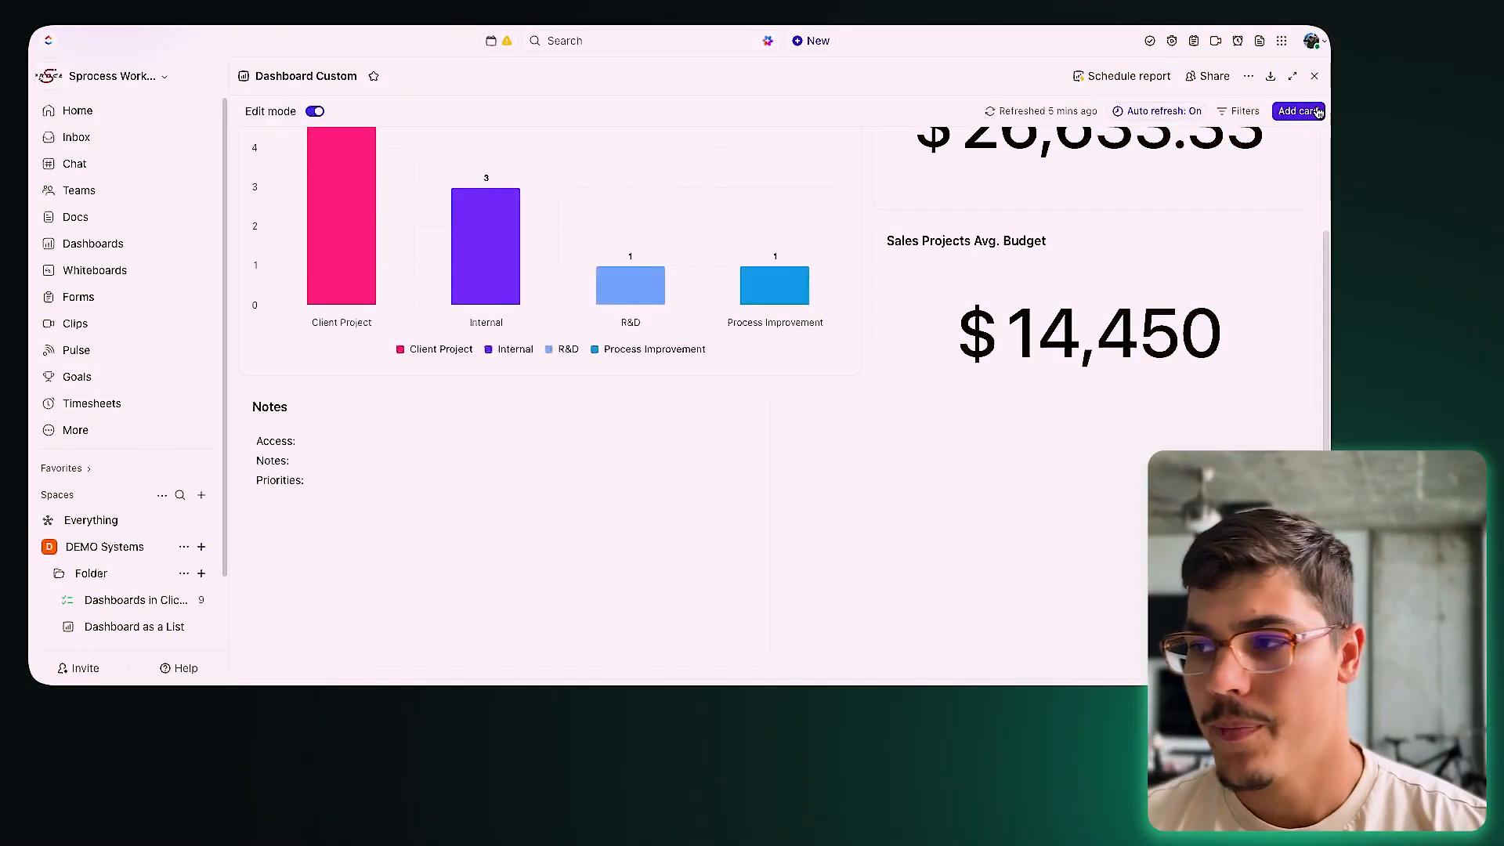
Step: Add a Discussion card from the Custom card types and click into its comment box
click(1298, 110)
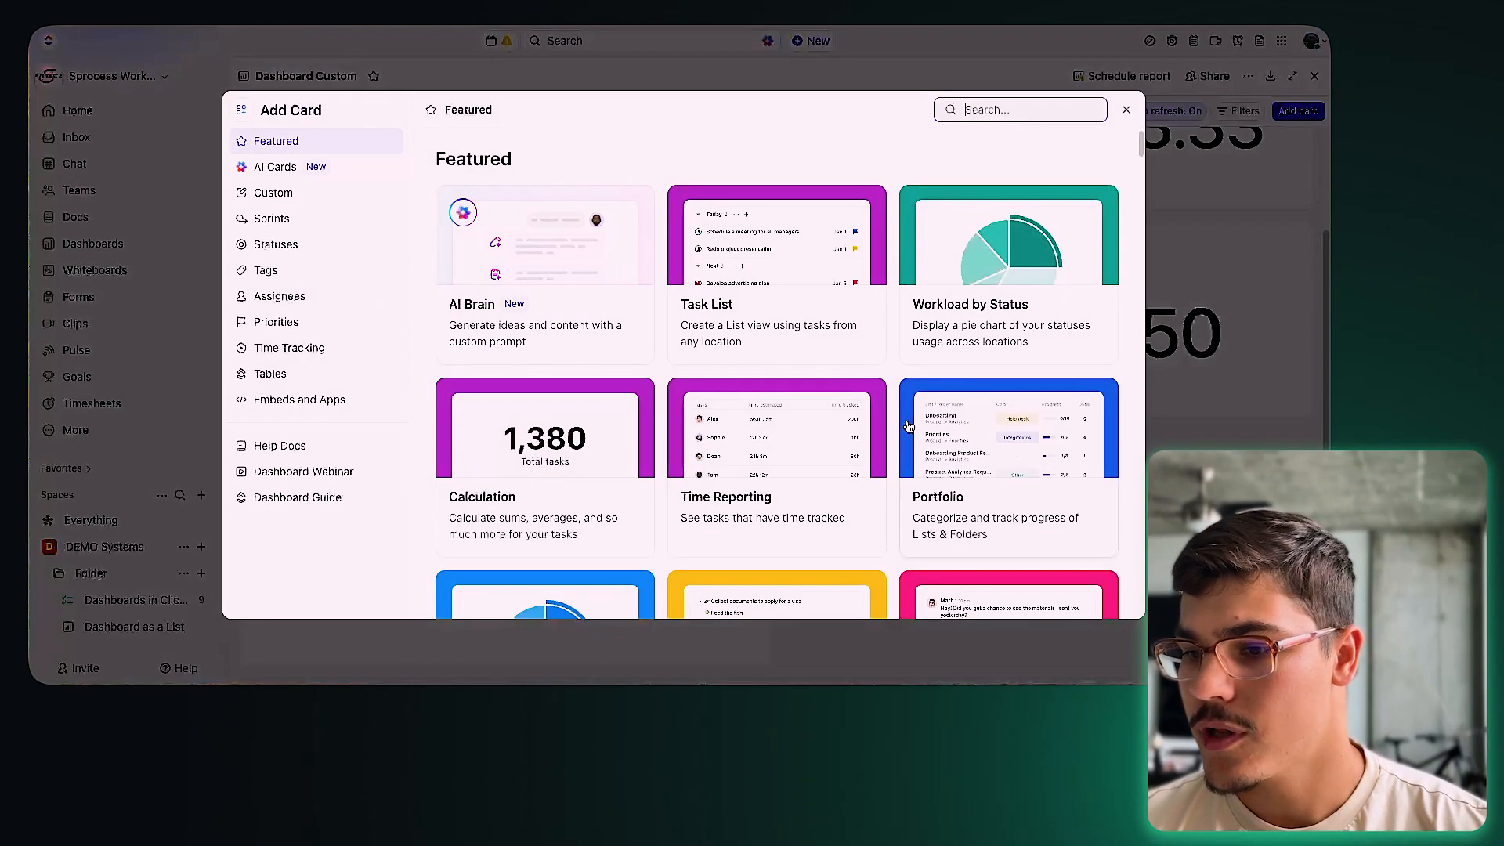
click(319, 195)
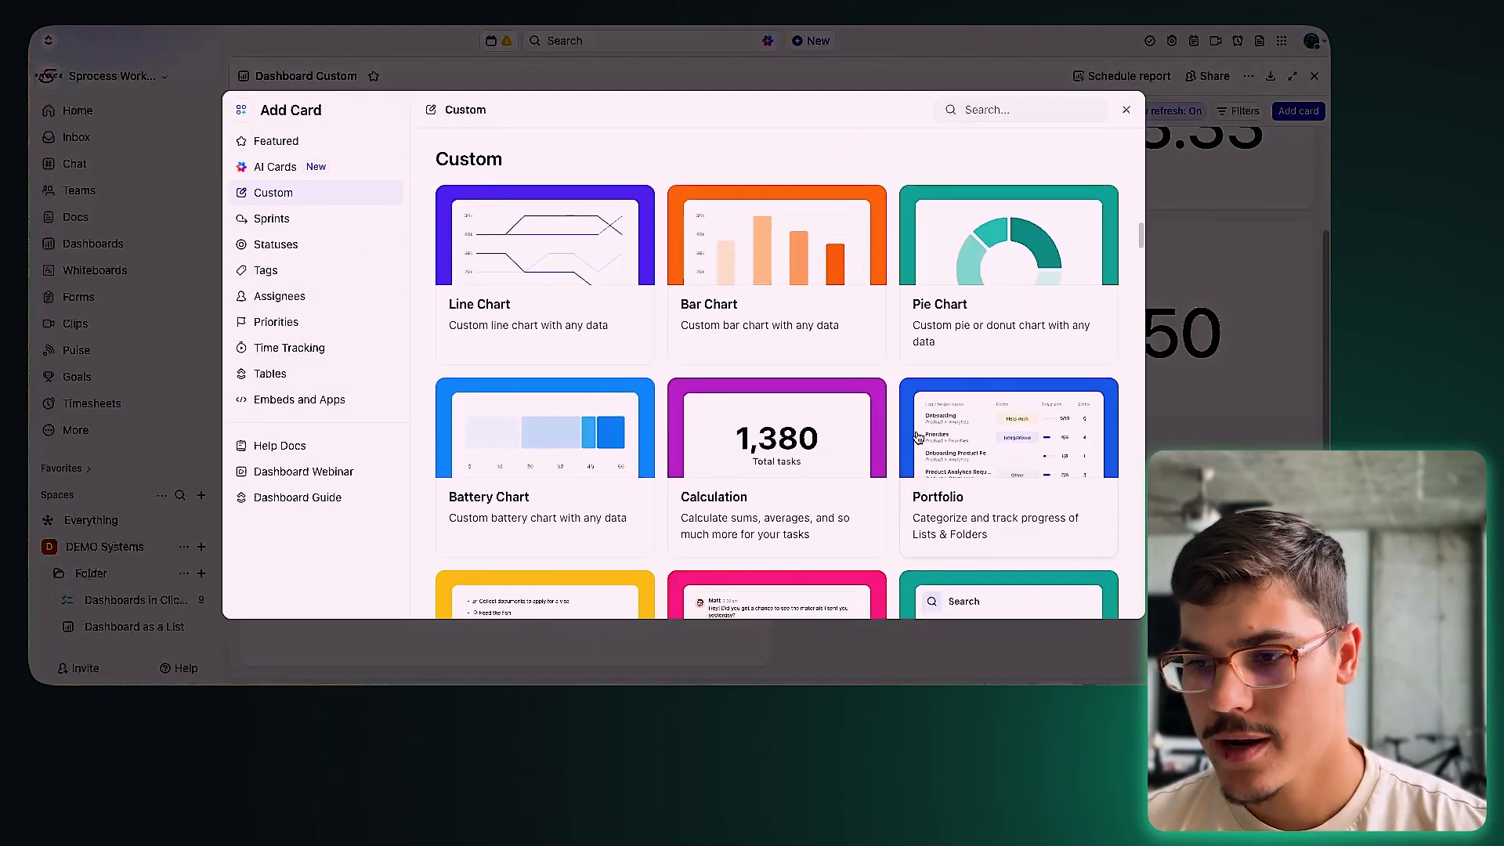
scroll(915, 436, down, 3)
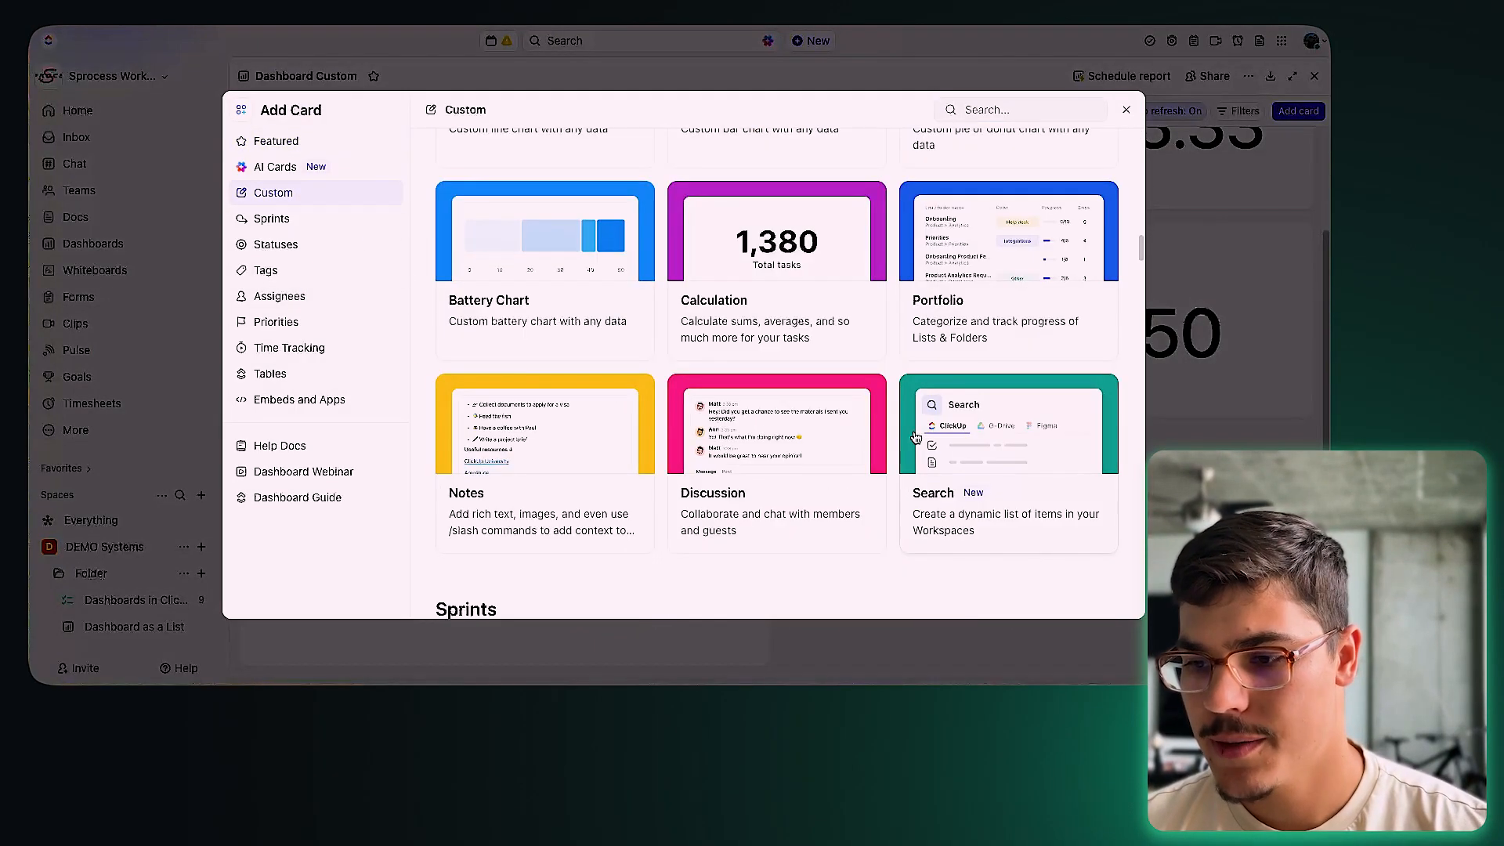
click(798, 522)
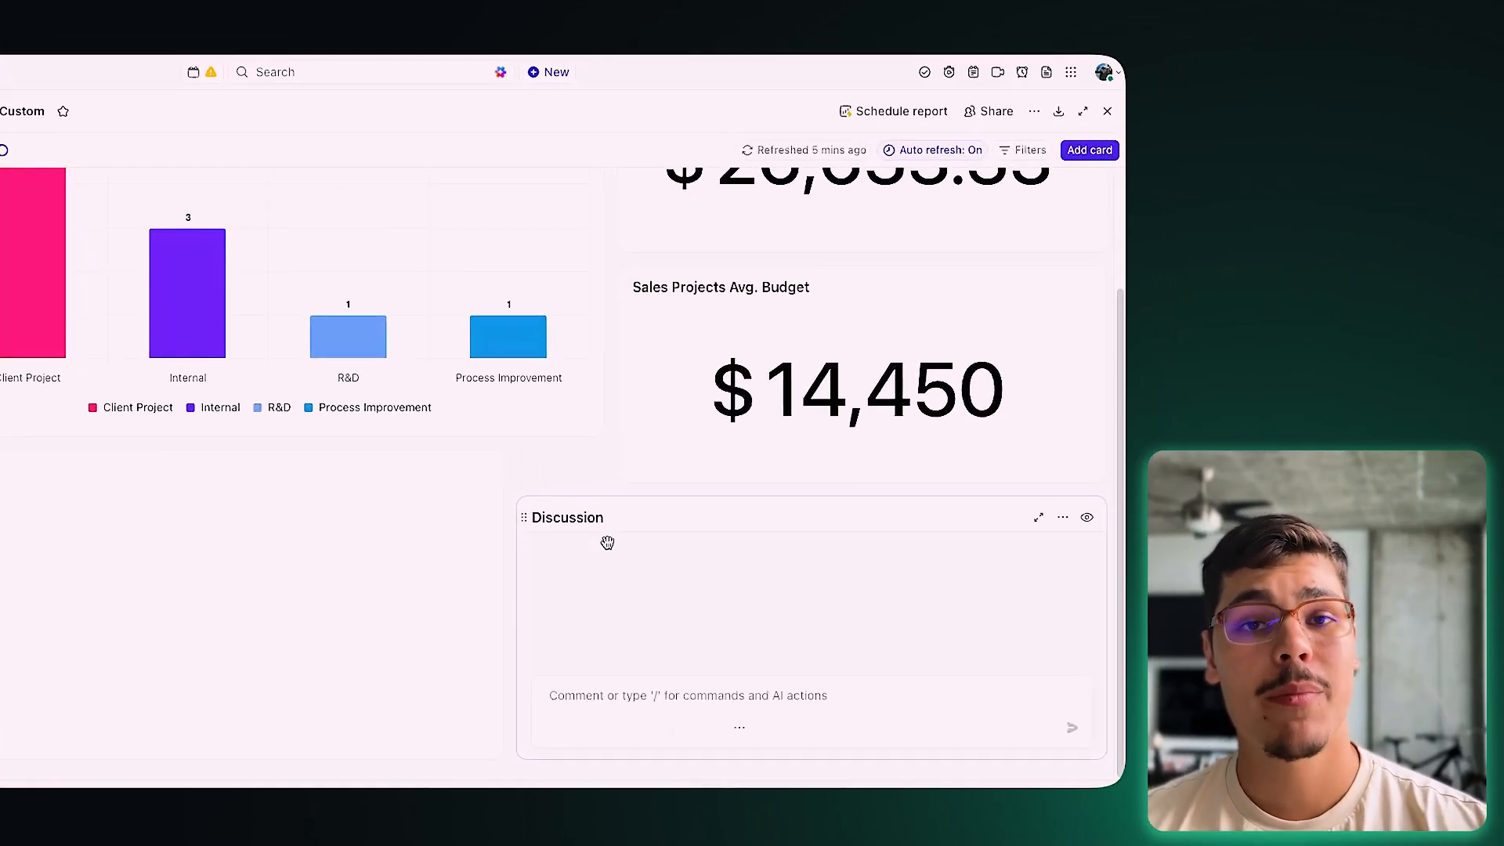
click(654, 697)
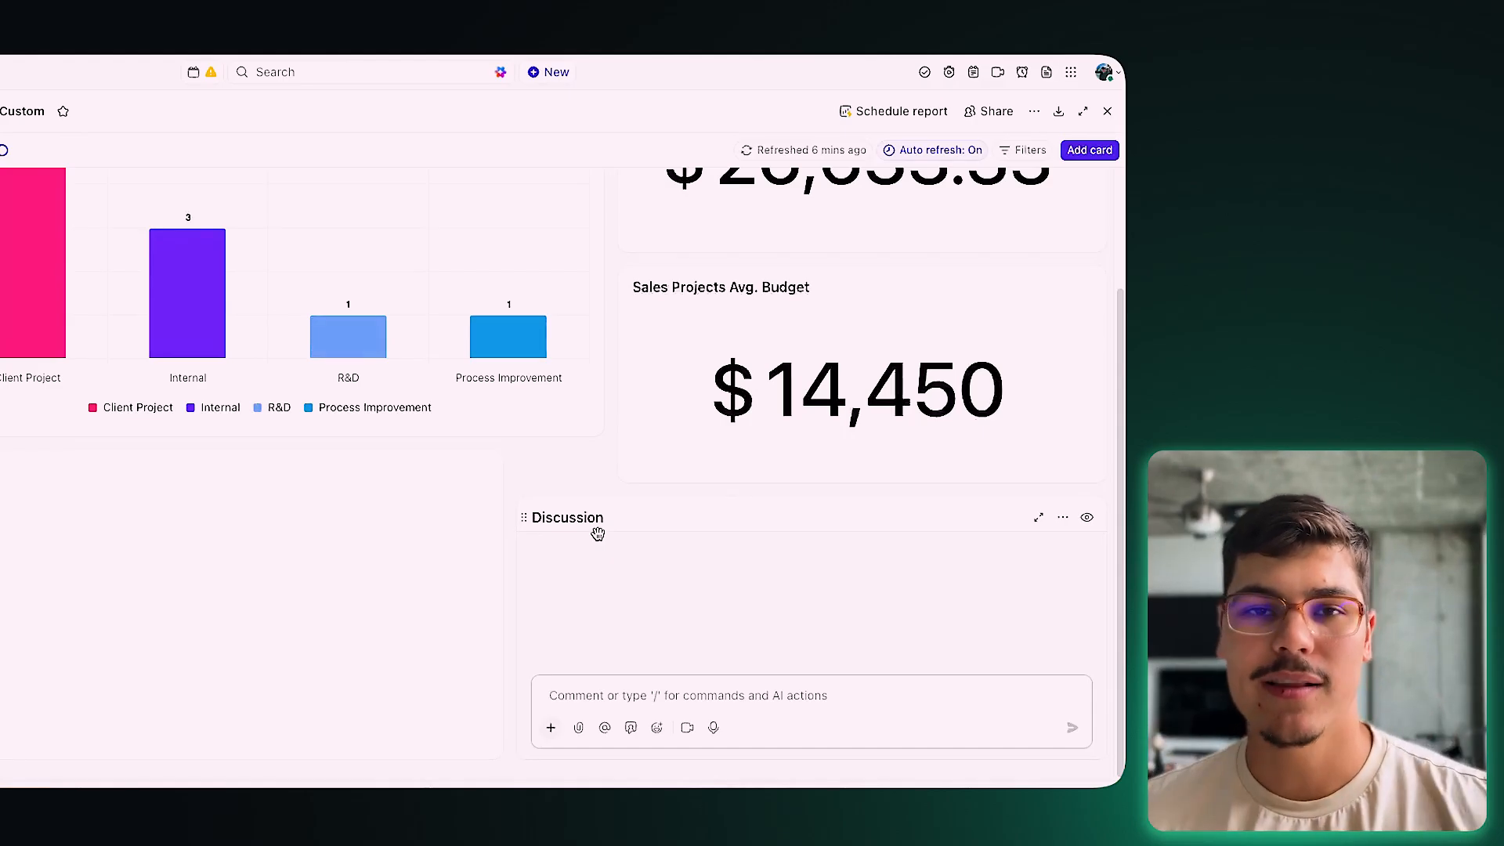
Step: Pick the Search card from the Custom card types to configure it
click(1090, 149)
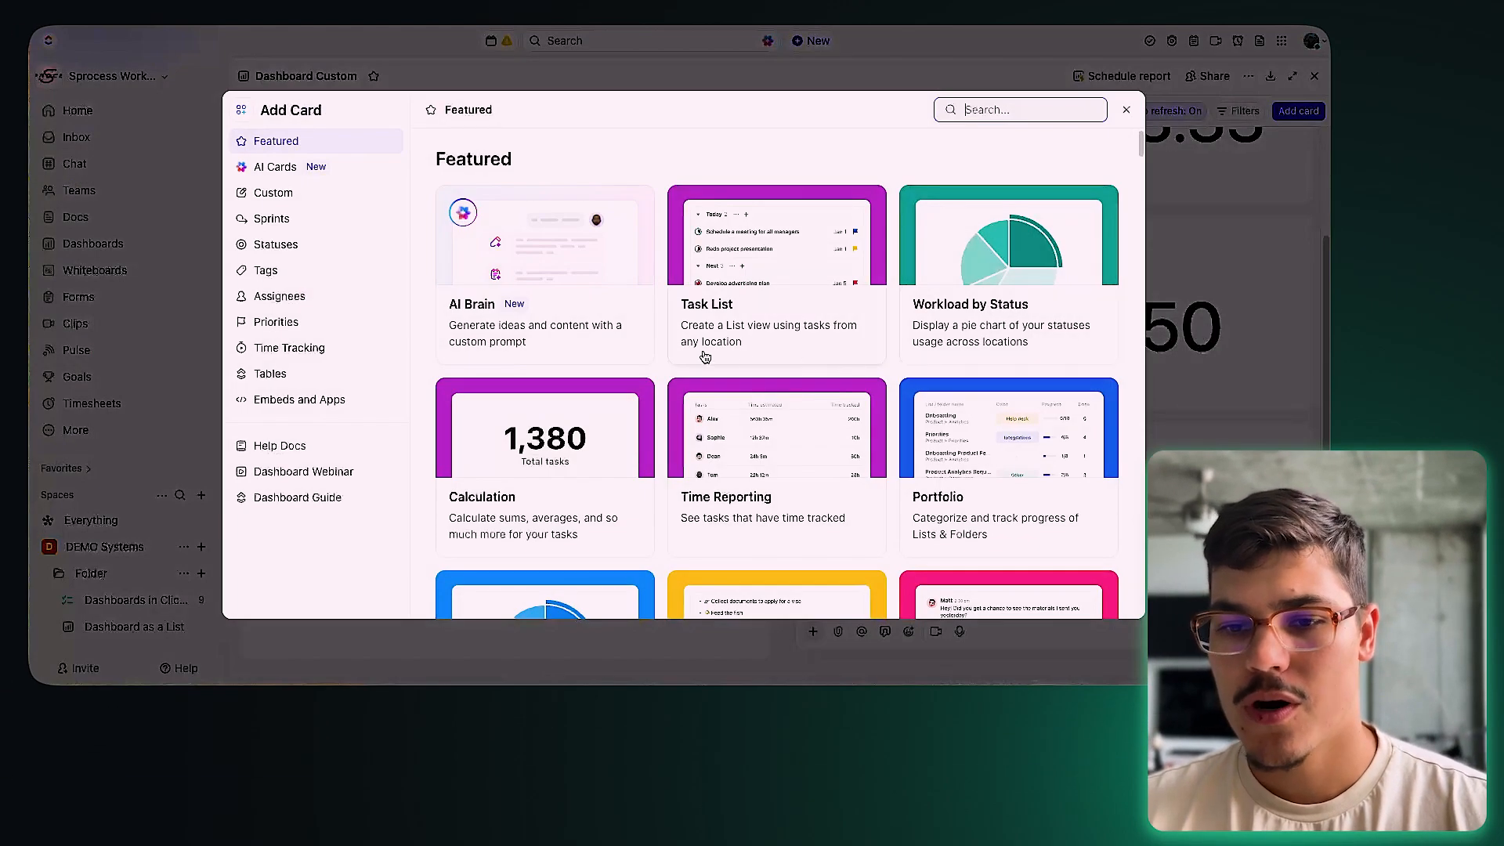
click(273, 193)
scroll(948, 499, down, 3)
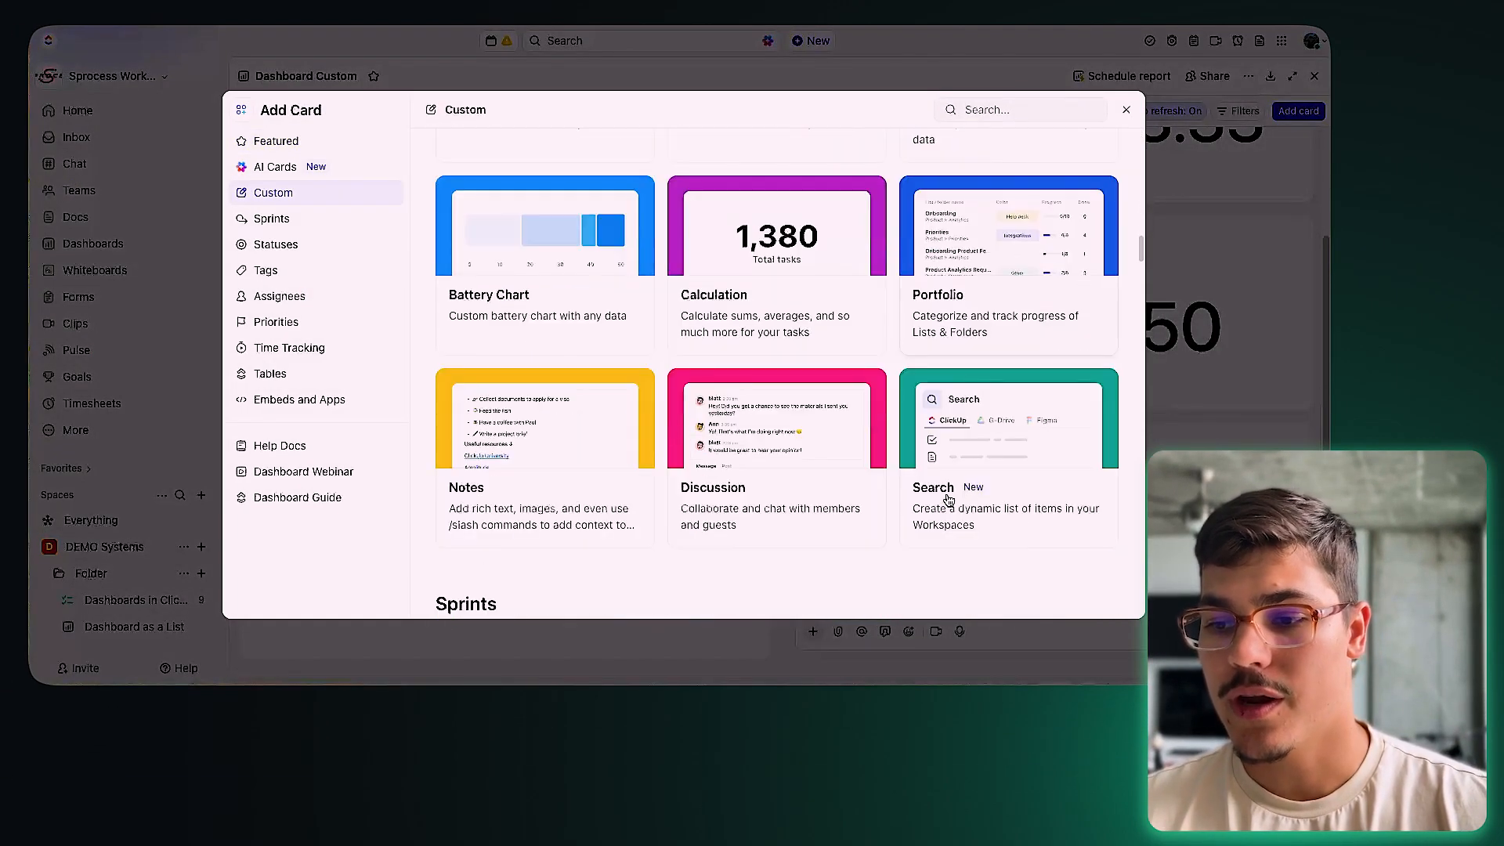
click(955, 497)
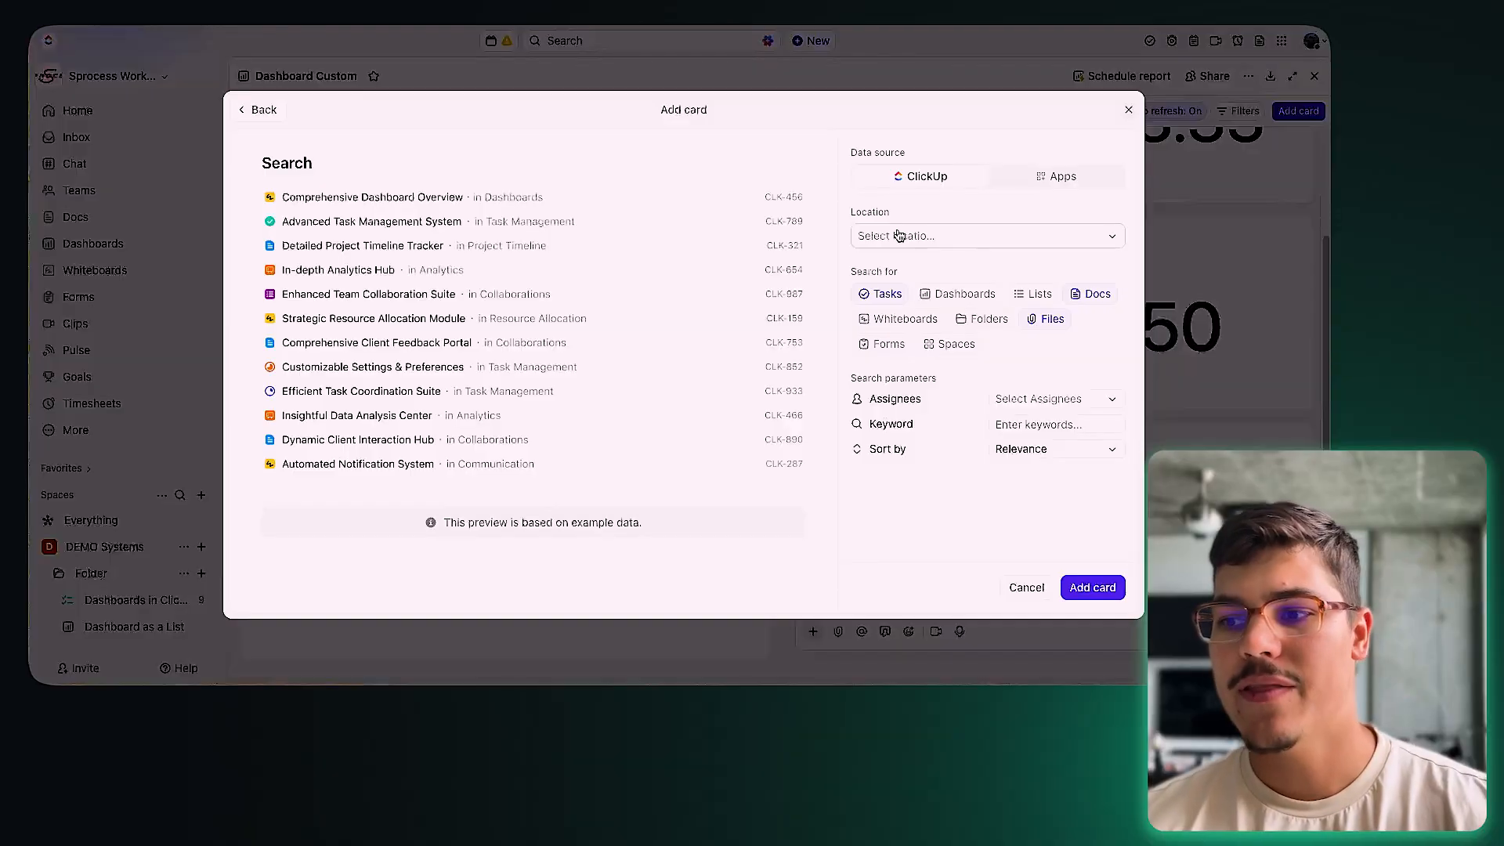
Step: Set the Search card's location to the Dashboards in ClickUp list
click(899, 235)
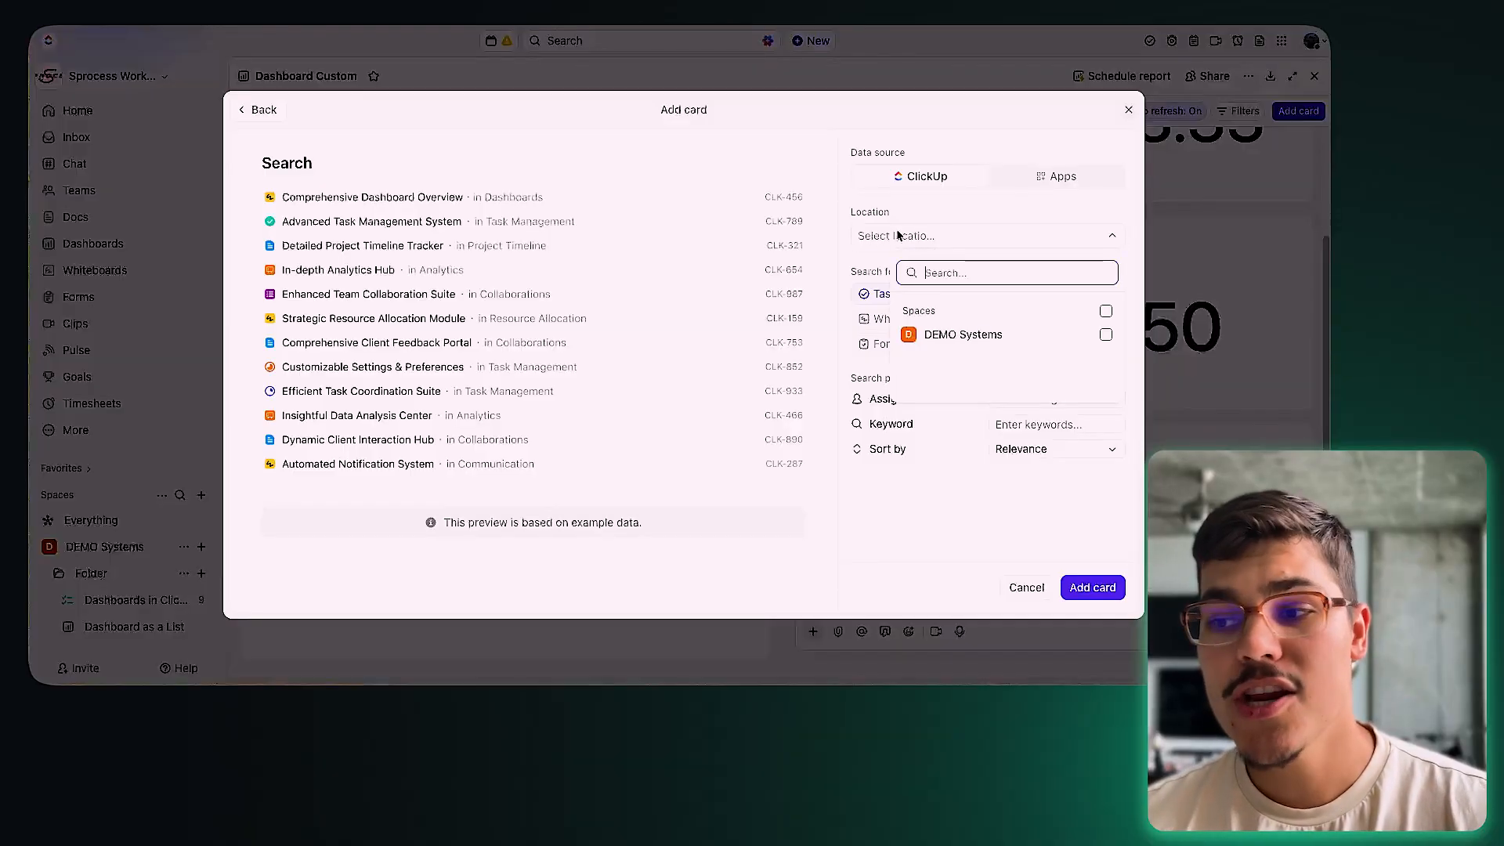
click(909, 335)
click(920, 357)
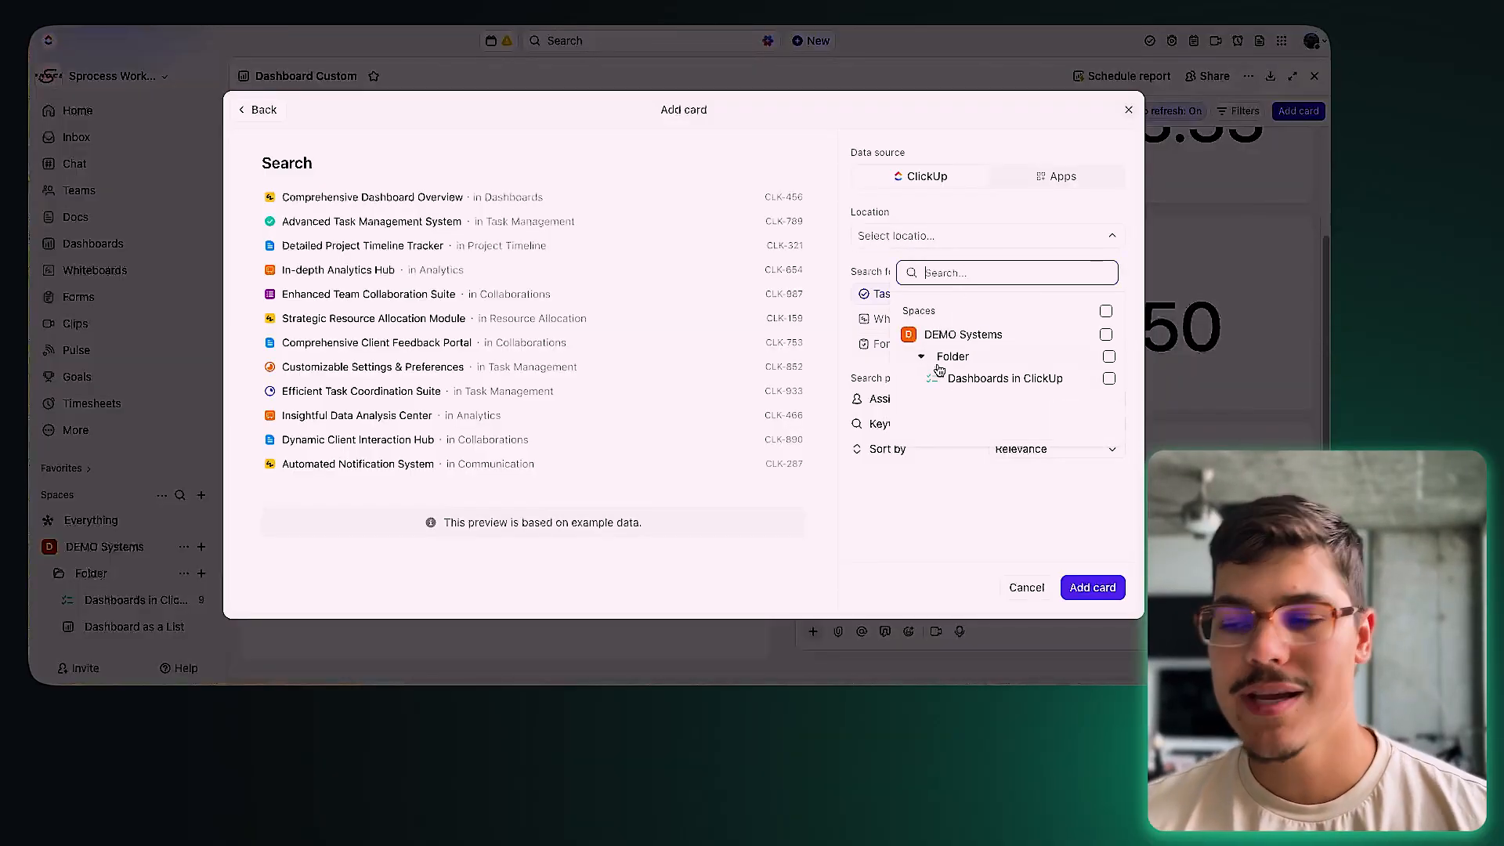
click(1109, 380)
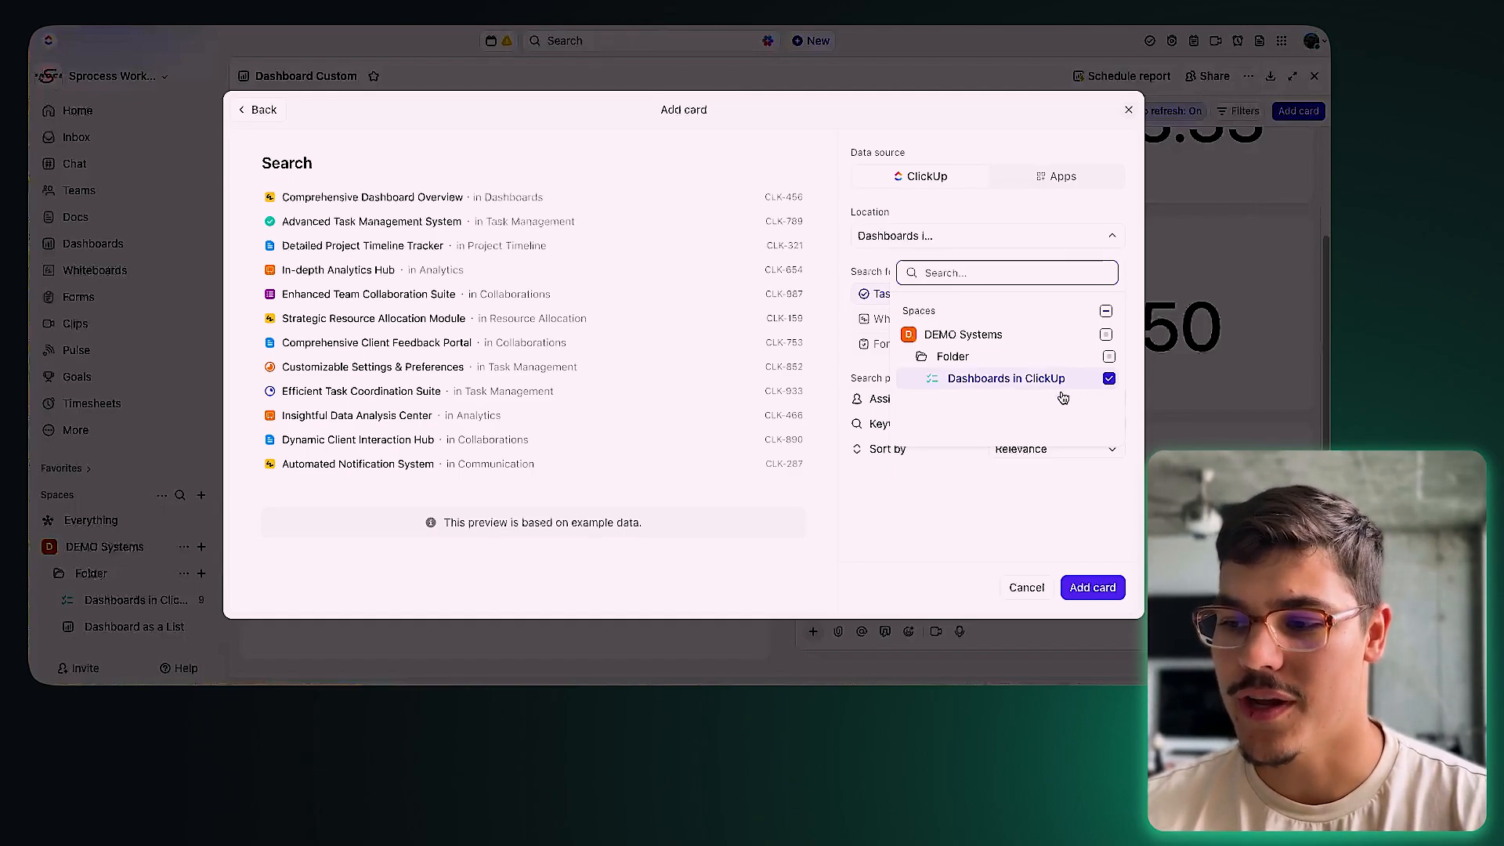
click(1080, 540)
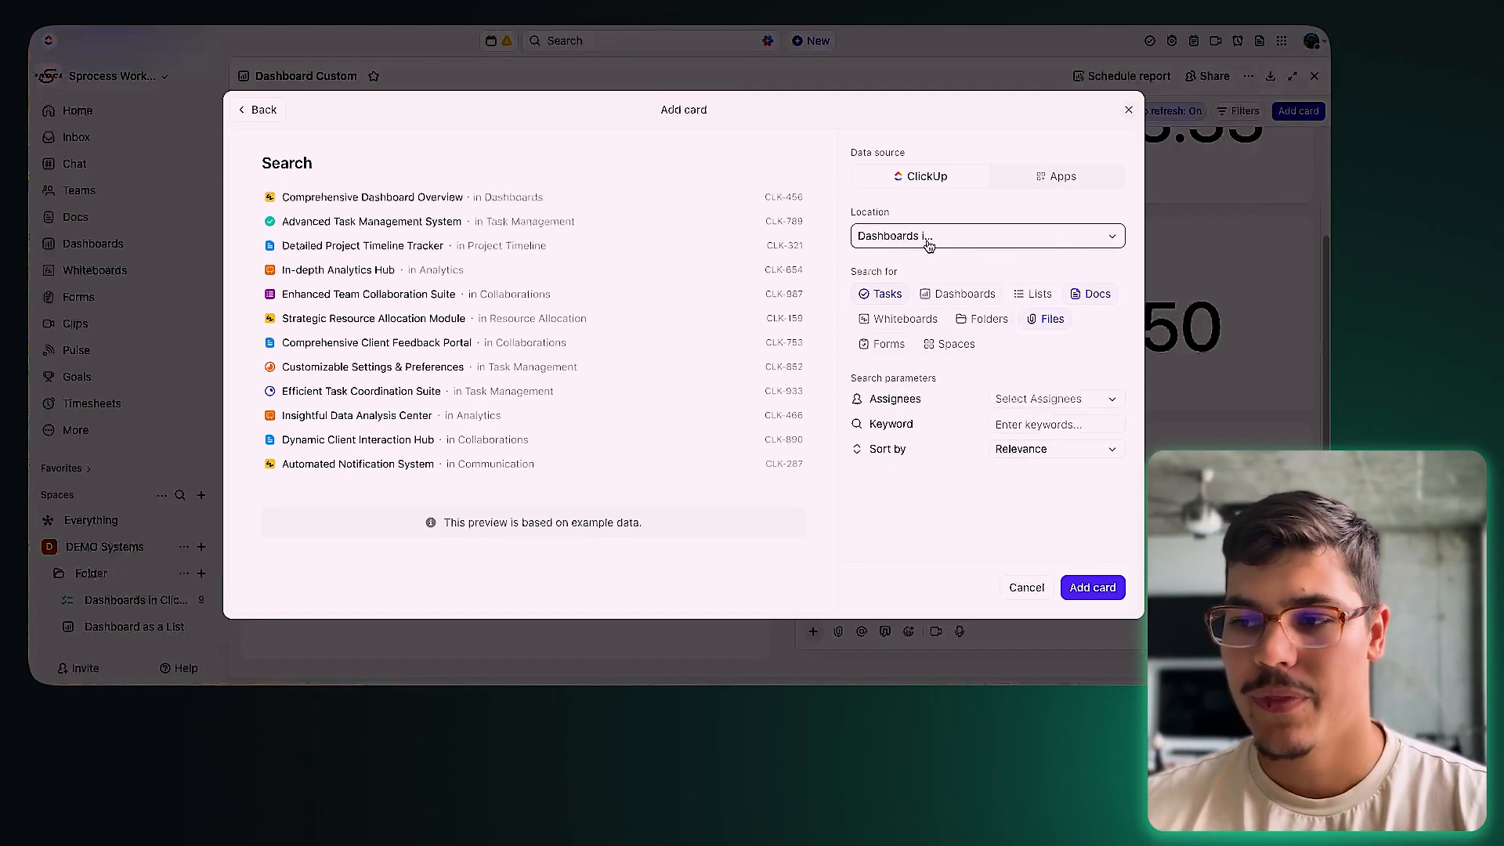
Step: Include lists, folders and forms in the search results
drag(854, 276, 898, 279)
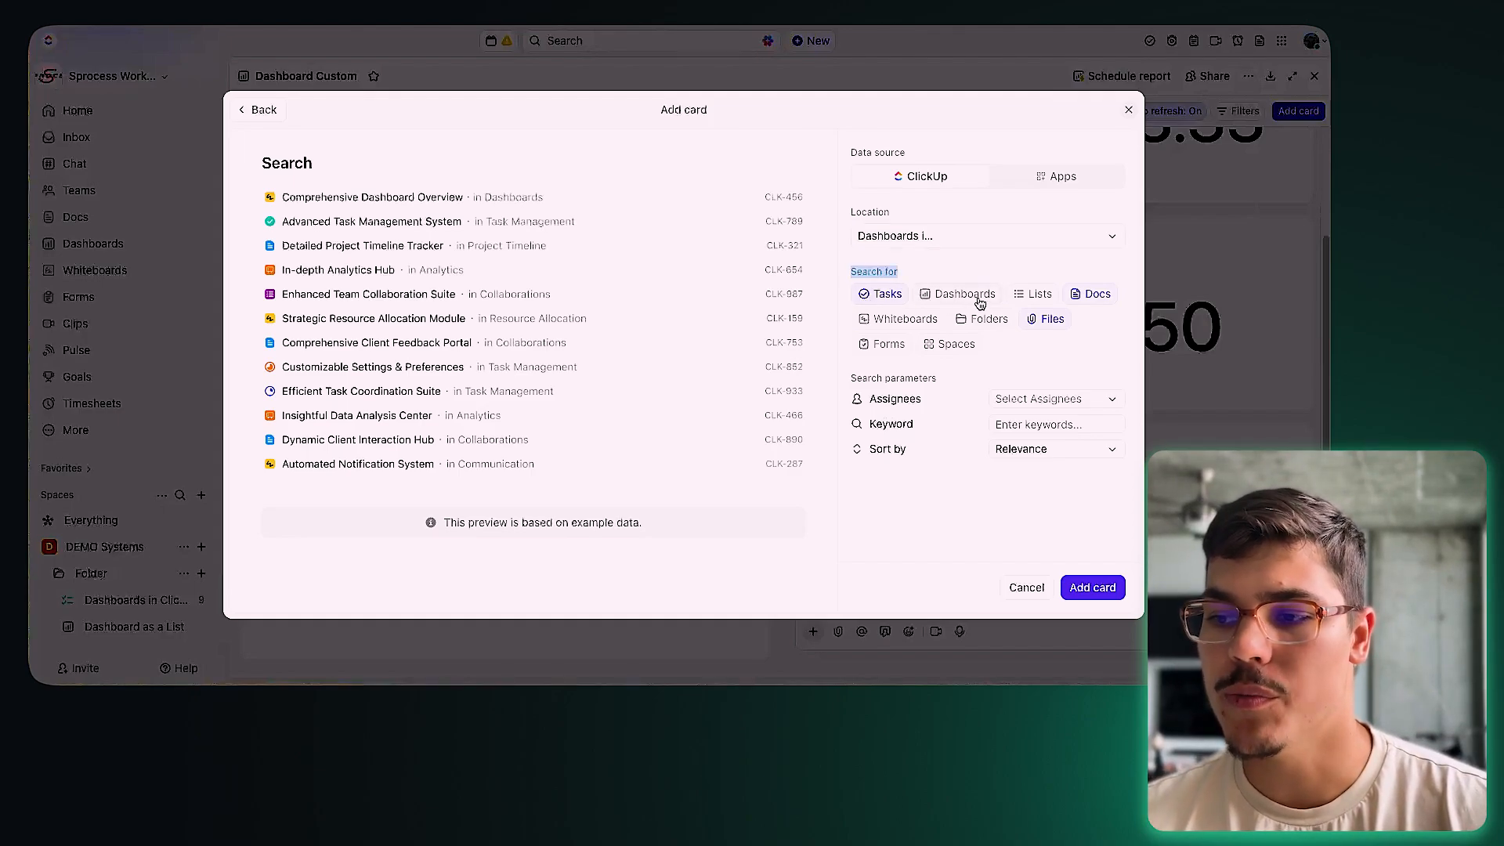
click(951, 293)
click(1017, 293)
click(983, 318)
click(886, 343)
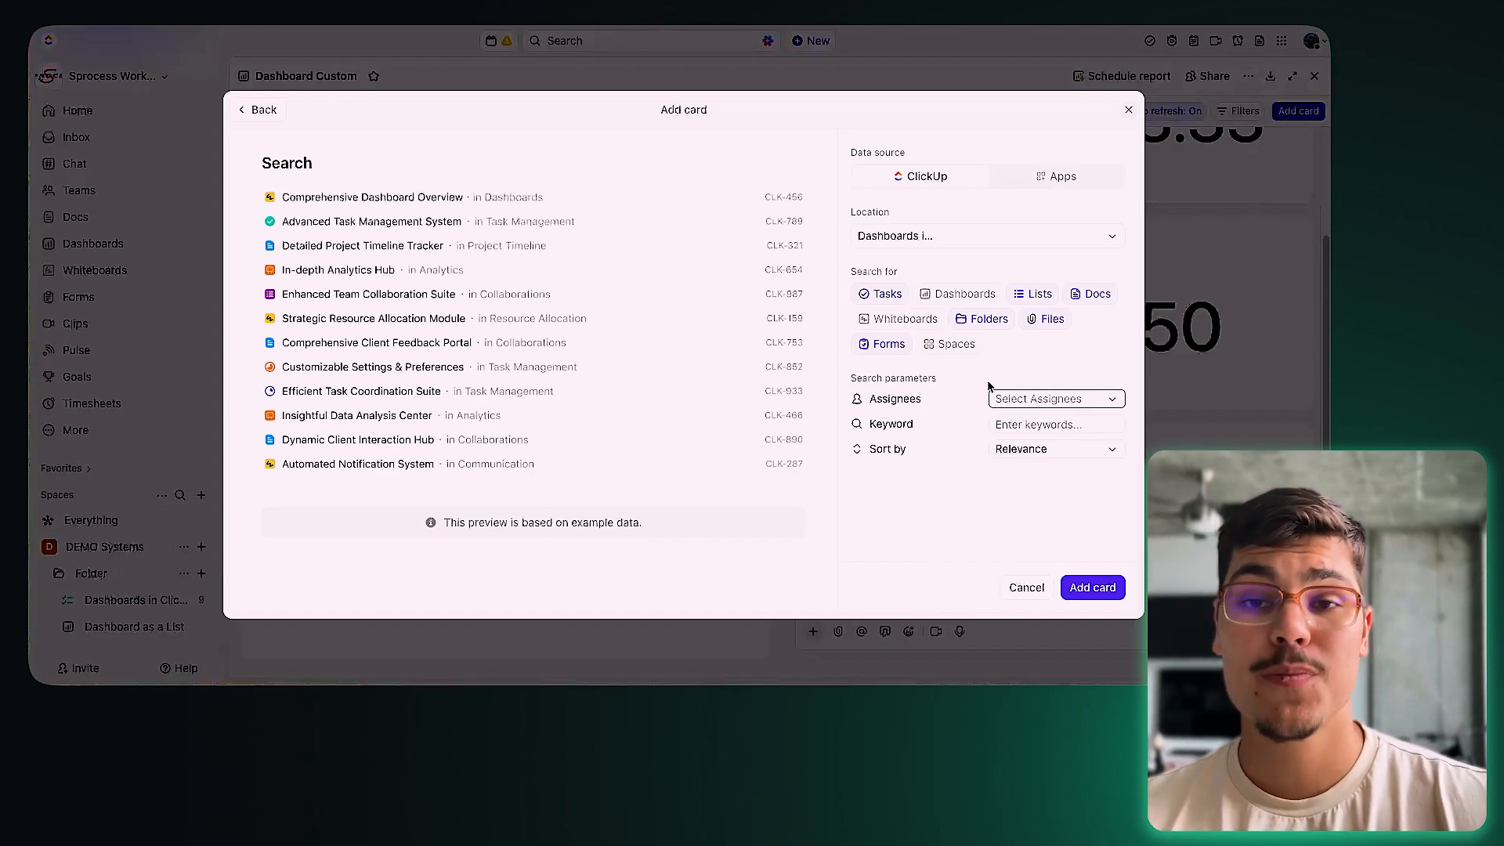
Step: Enter the keyword 'due dates' and add the Search card
click(1015, 427)
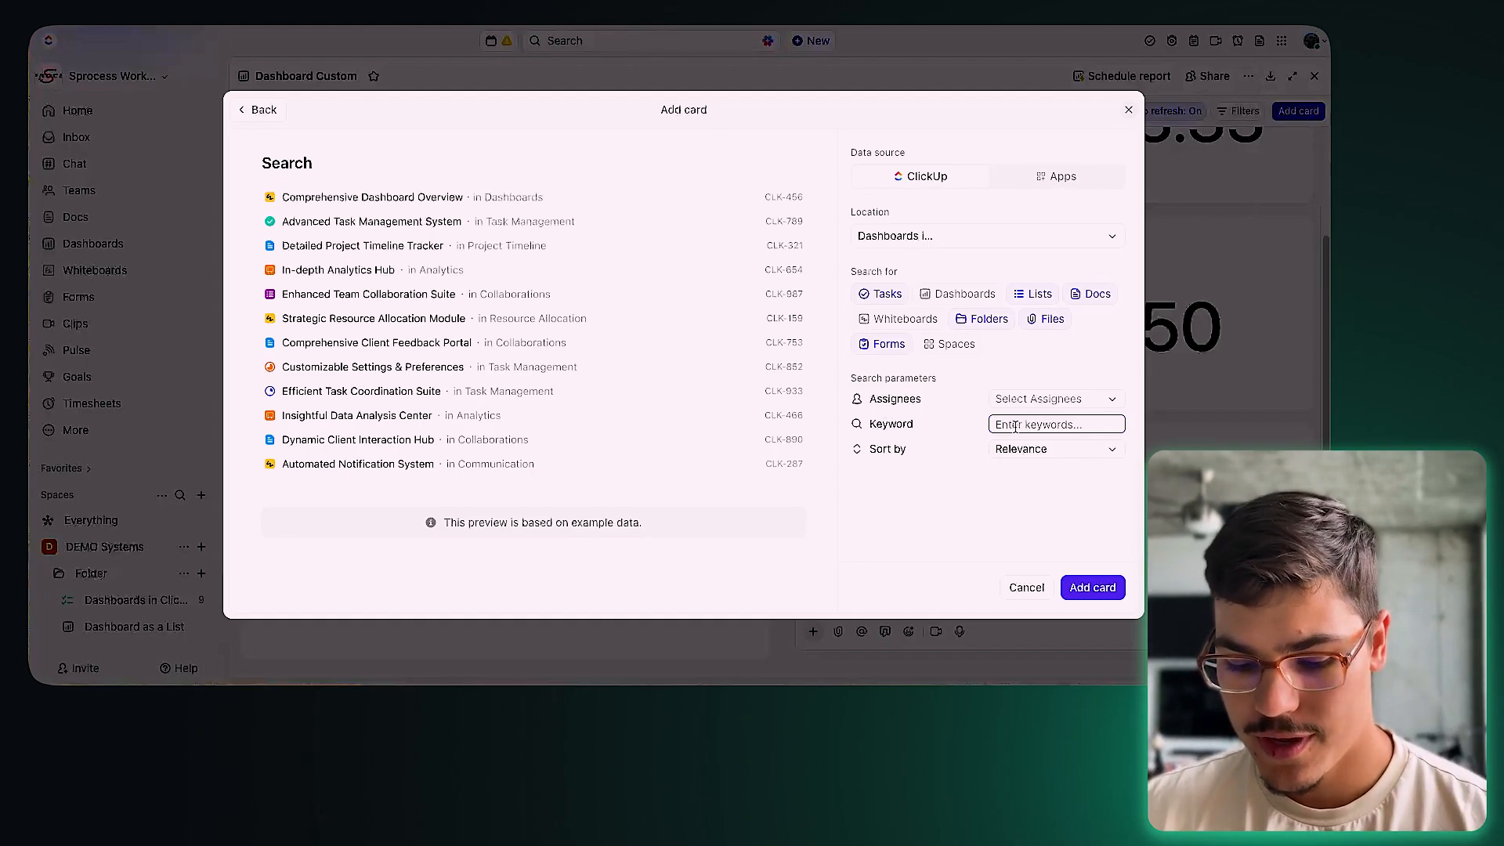
text(due dates)
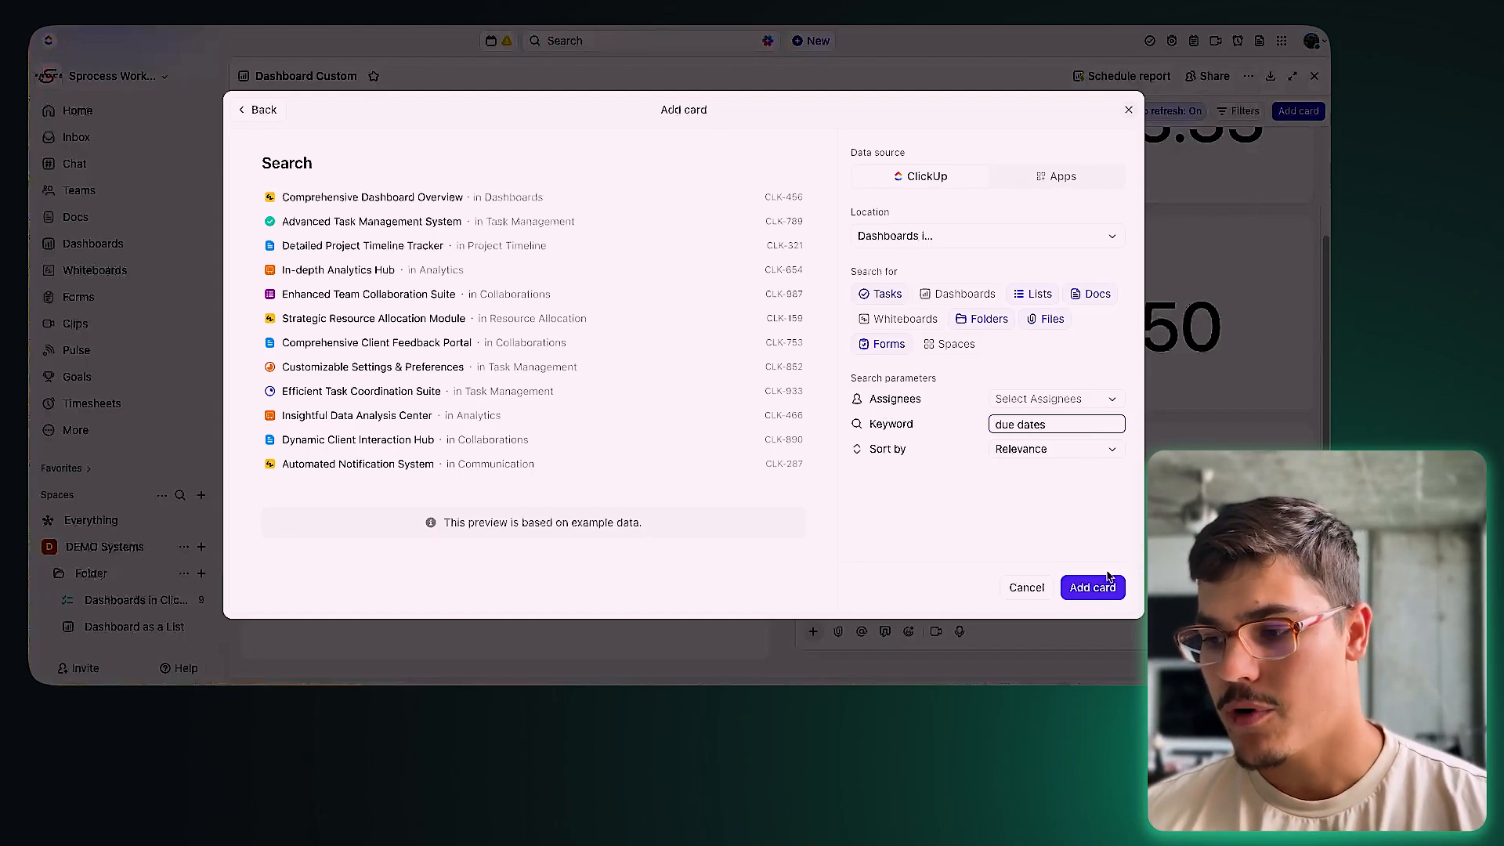
click(1097, 586)
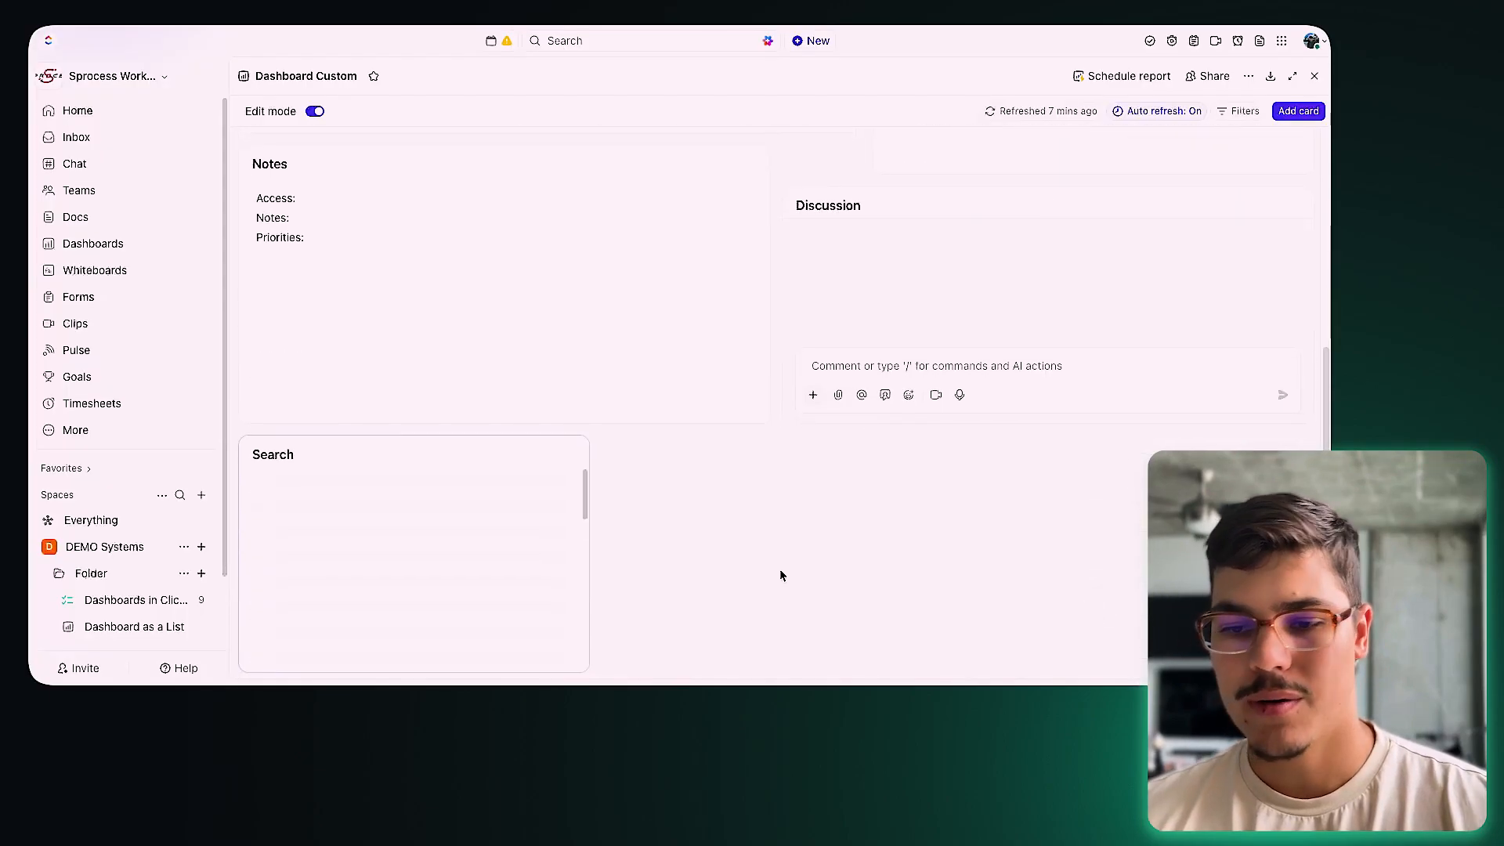
Step: Widen the Search card to nearly full width and replace its keyword with OKR
drag(586, 667, 1128, 666)
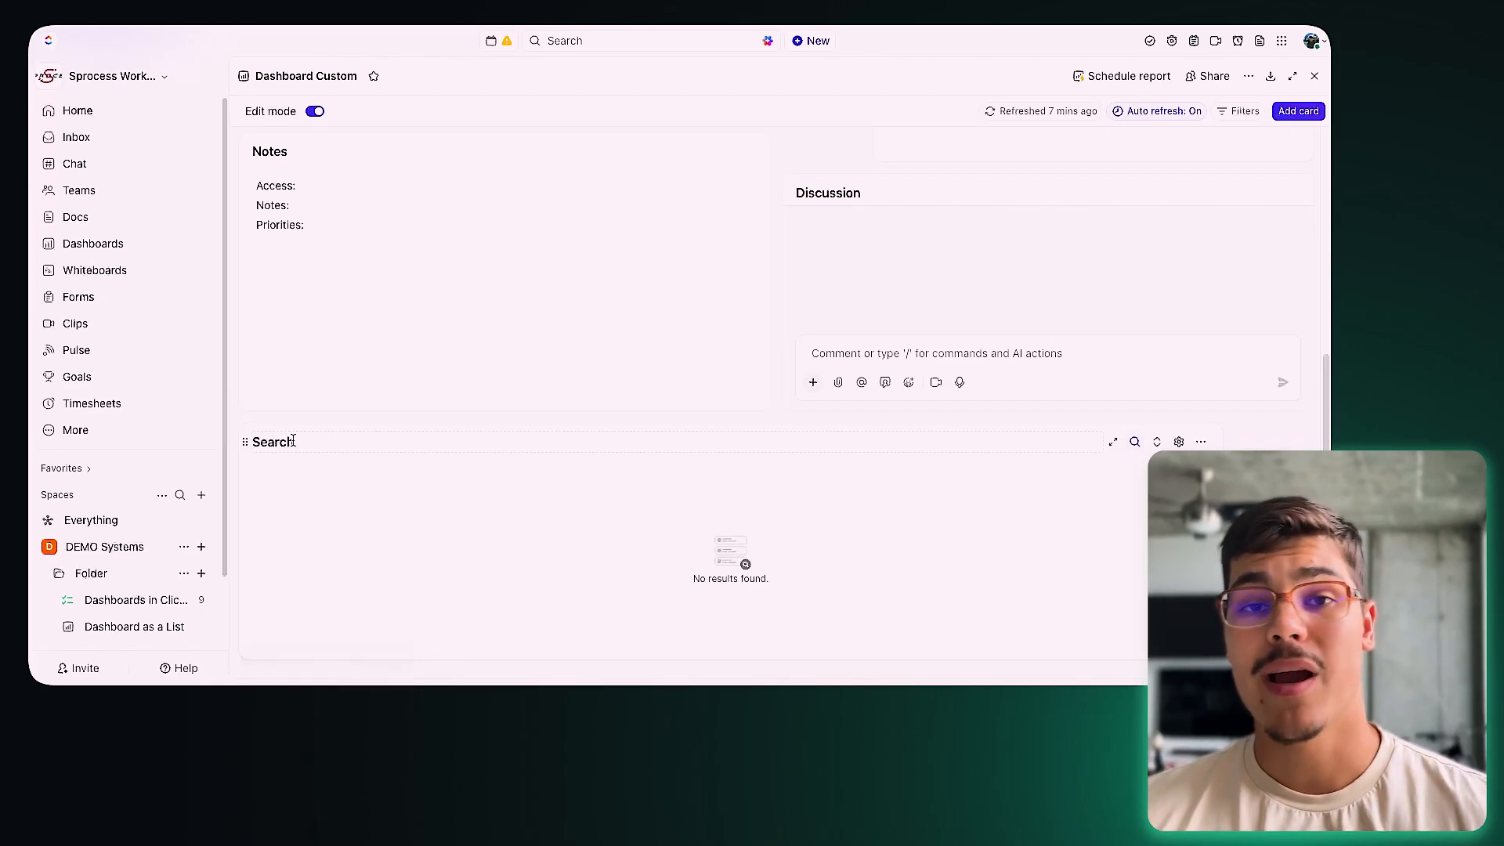
click(1136, 444)
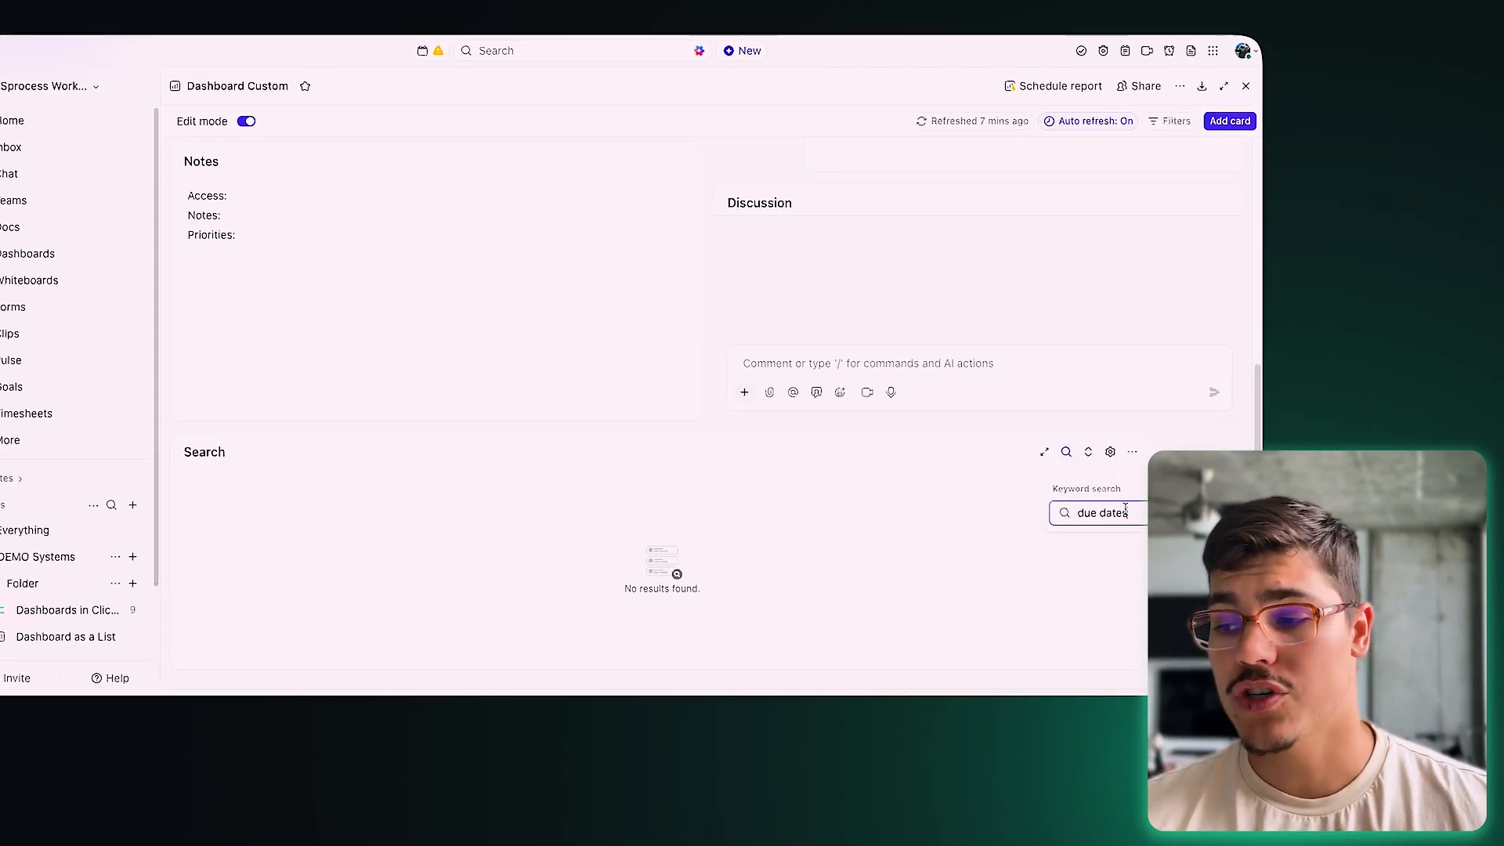
triple_click(1191, 501)
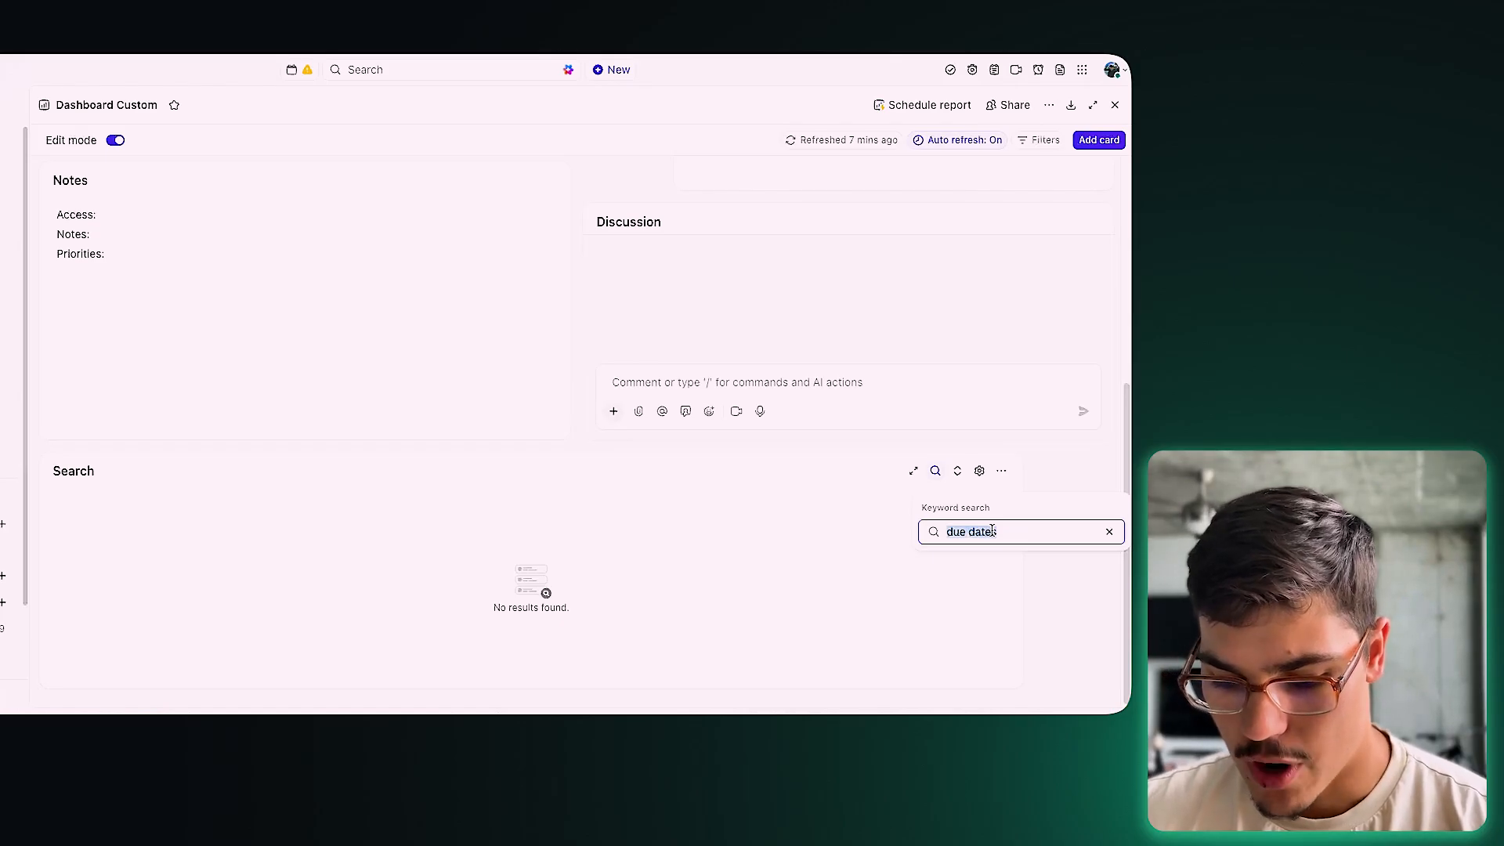
text(OKR)
key(Return)
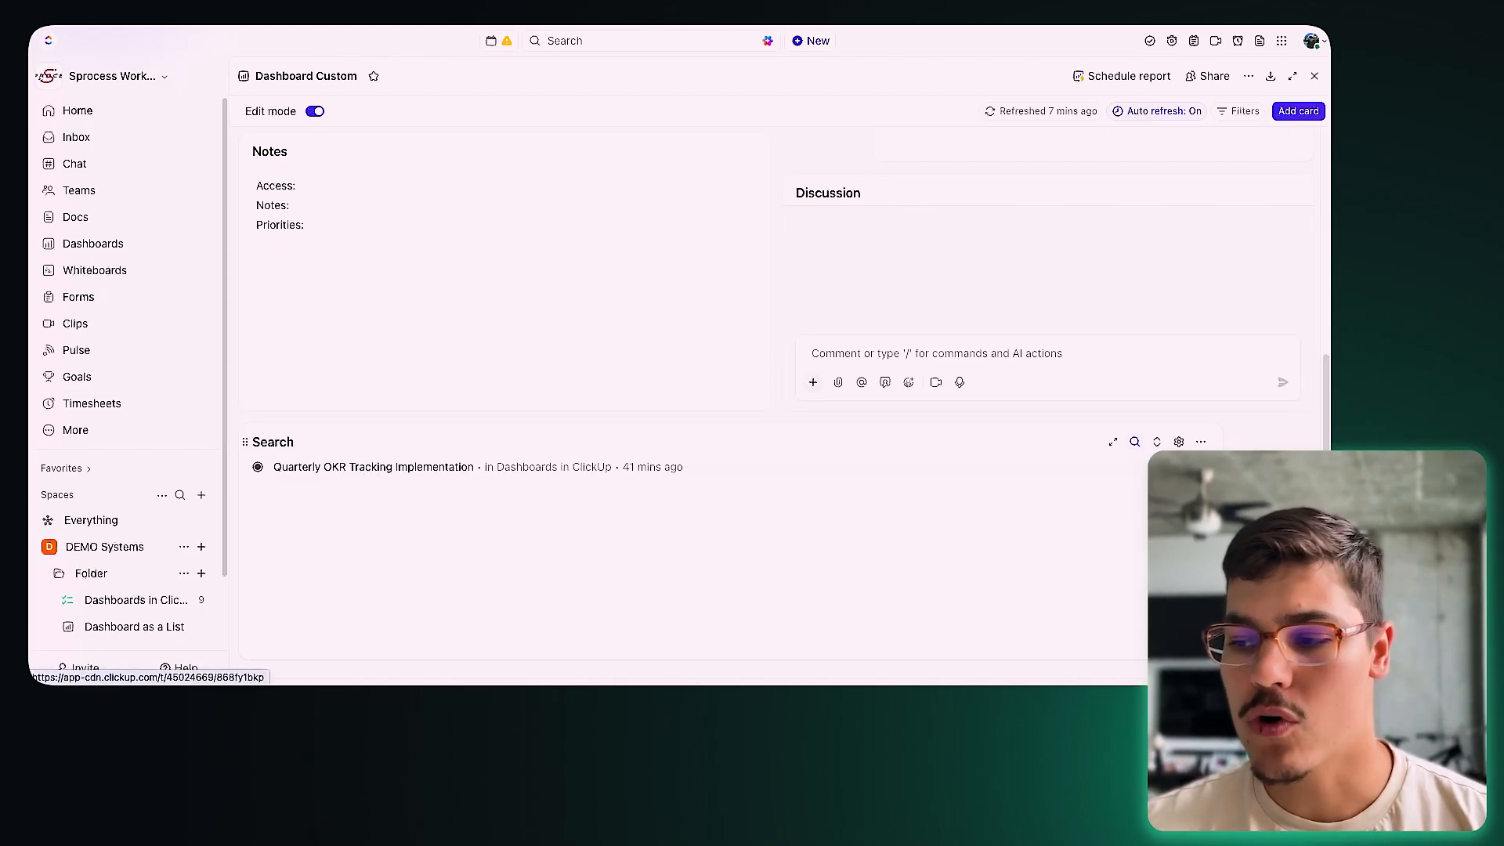
click(1134, 442)
text(OKR)
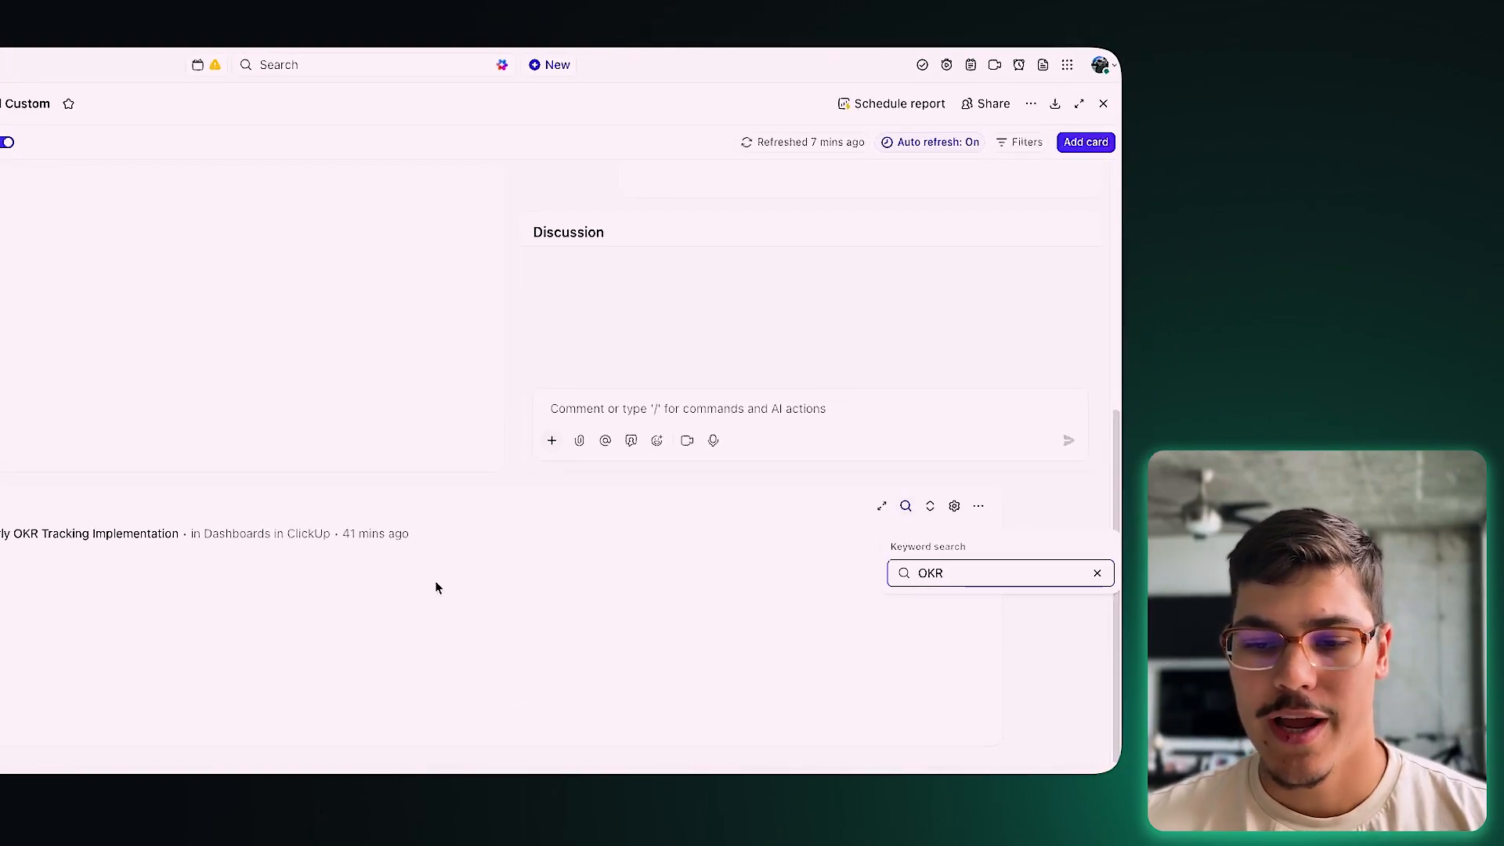
click(437, 588)
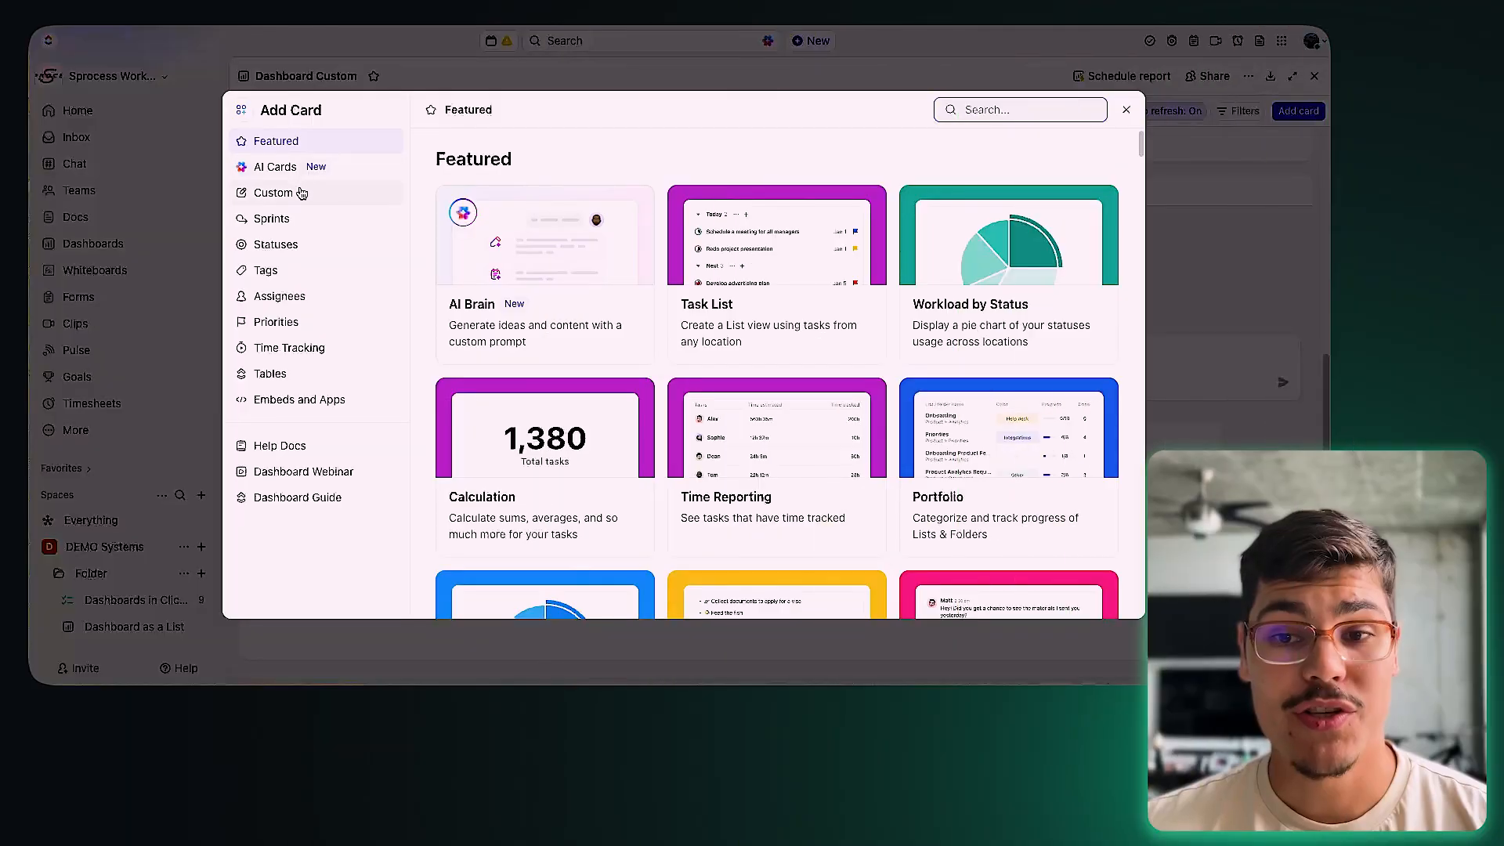
Step: Open the Add Card gallery, browse past Custom, Sprints and Statuses, and show the Tags cards
click(301, 193)
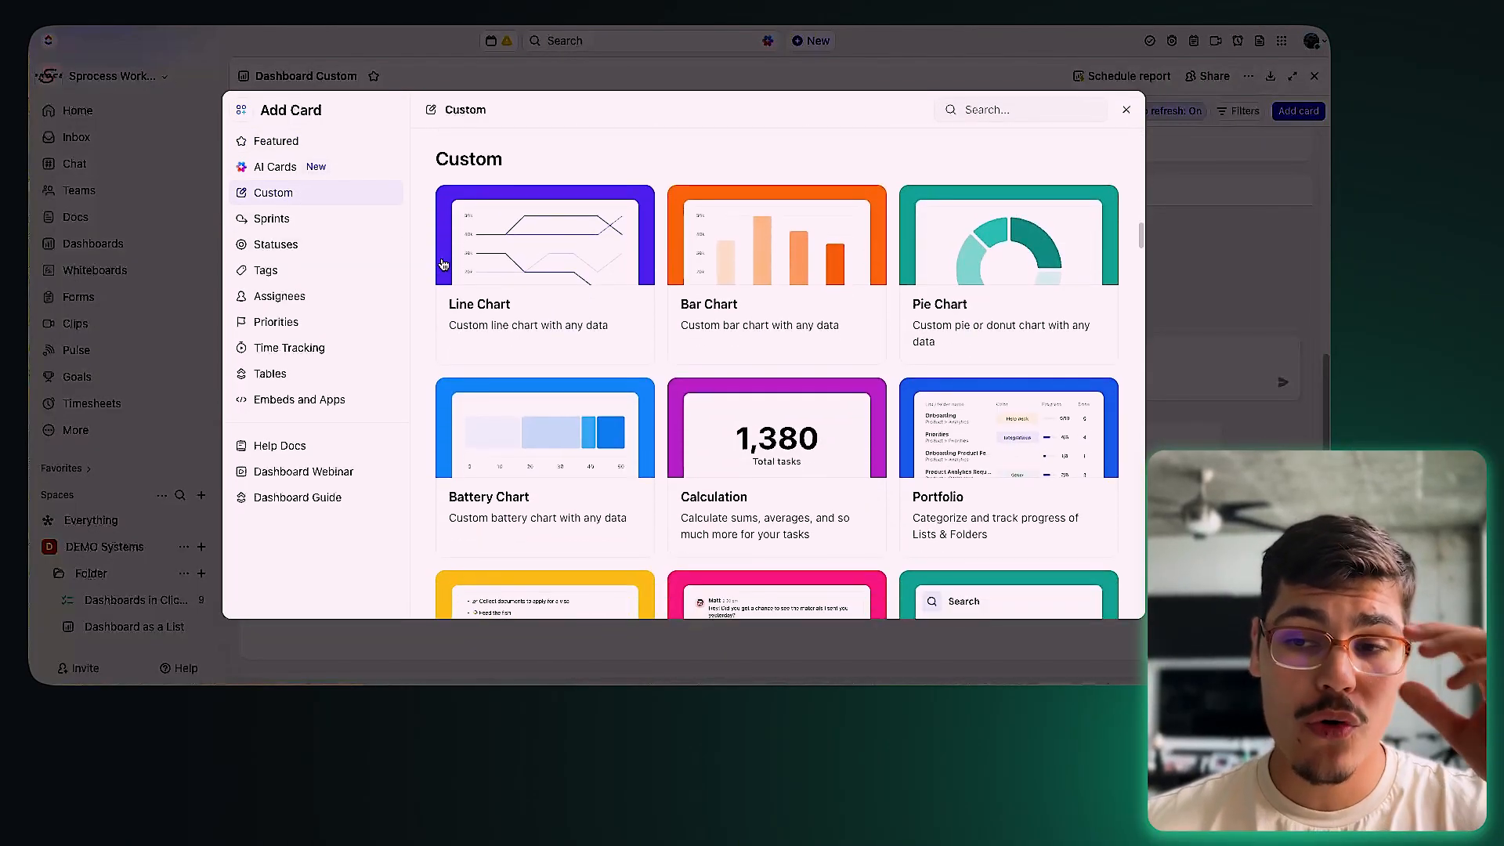
scroll(784, 337, down, 2)
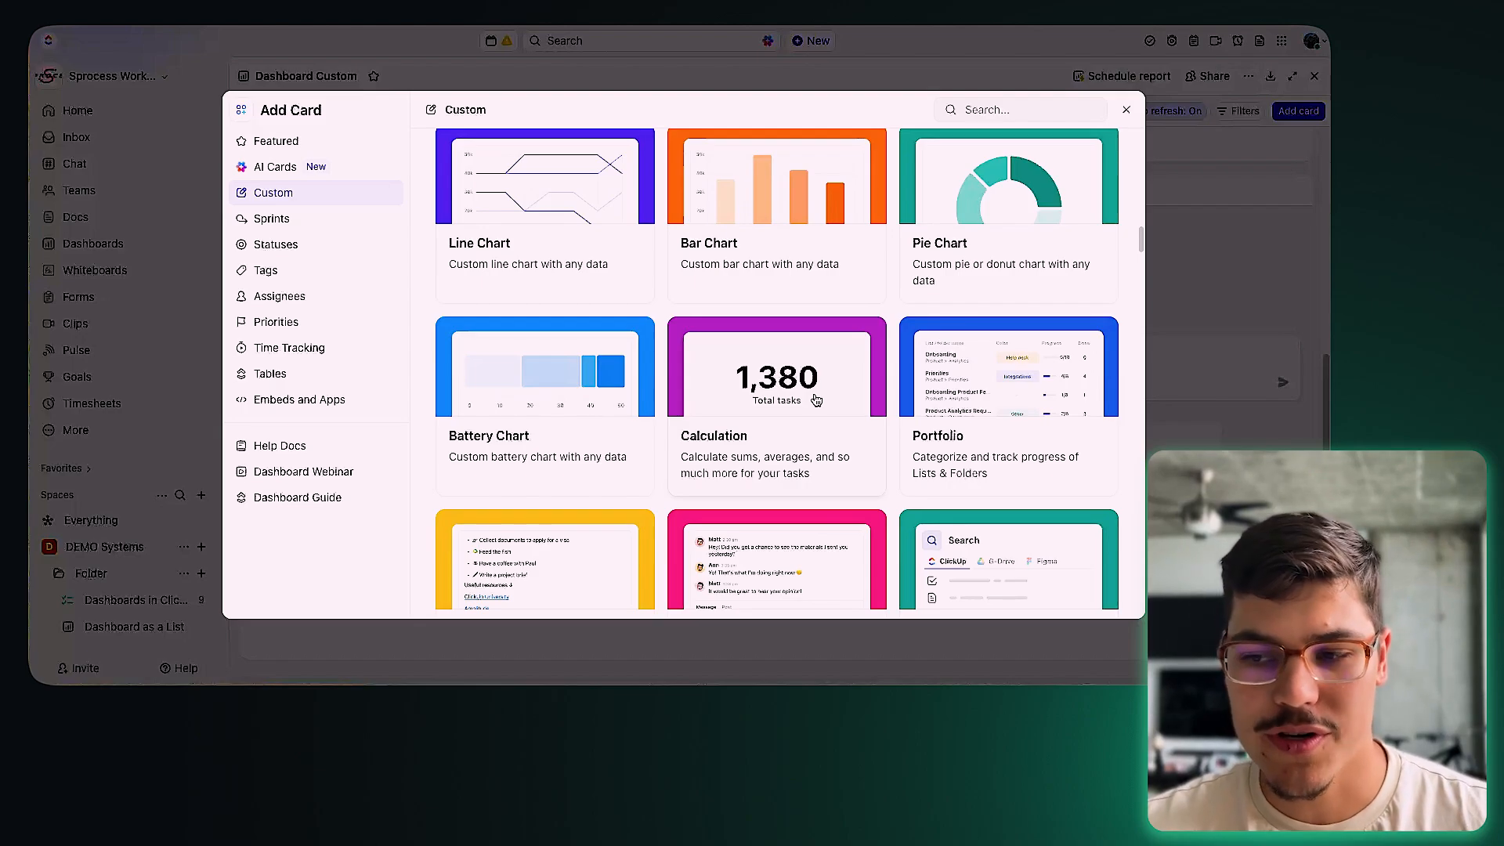
scroll(816, 400, down, 3)
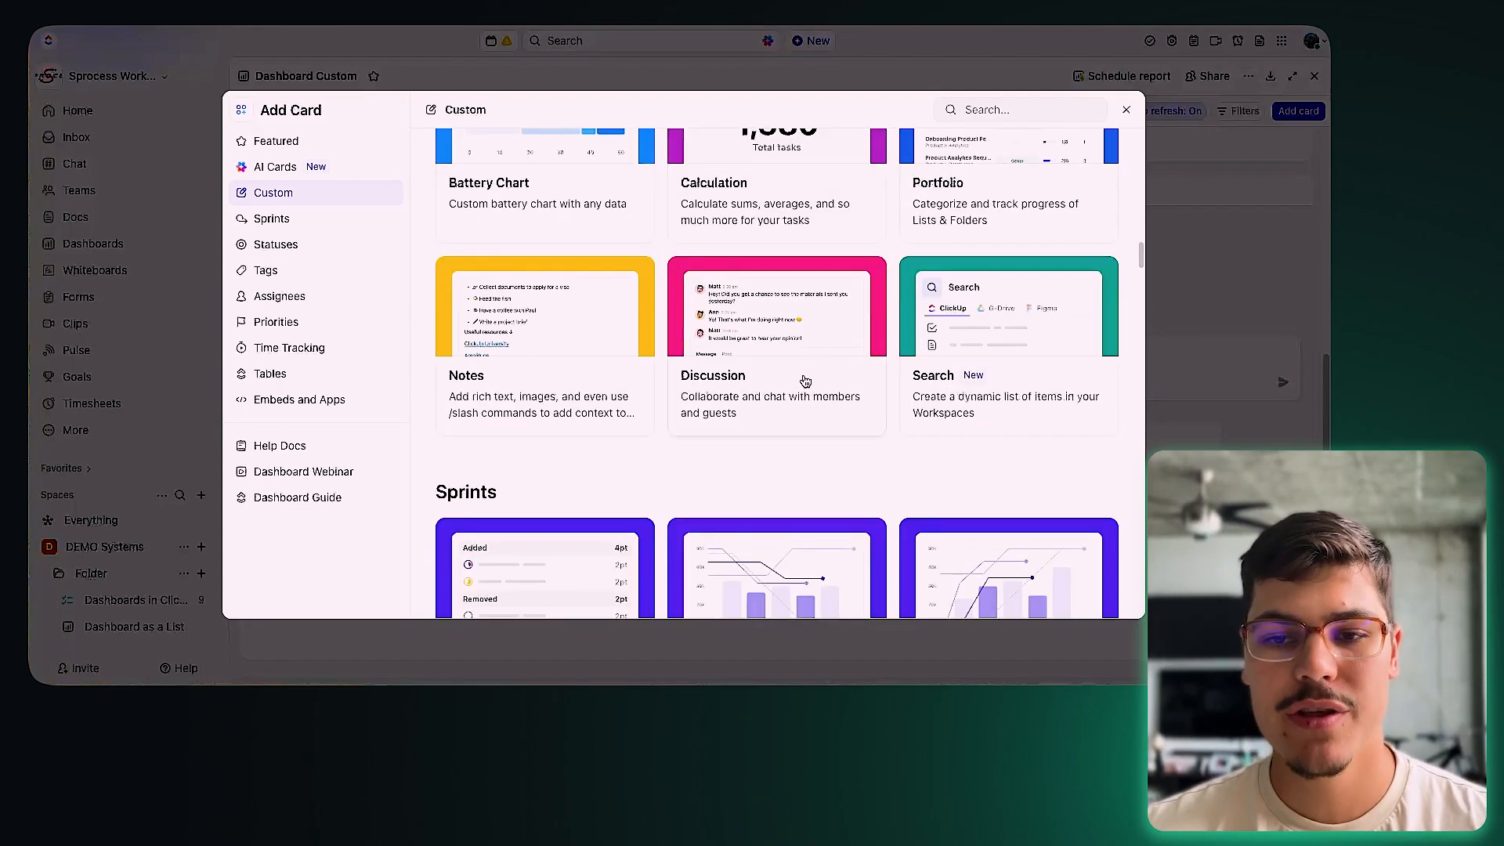
scroll(806, 383, down, 3)
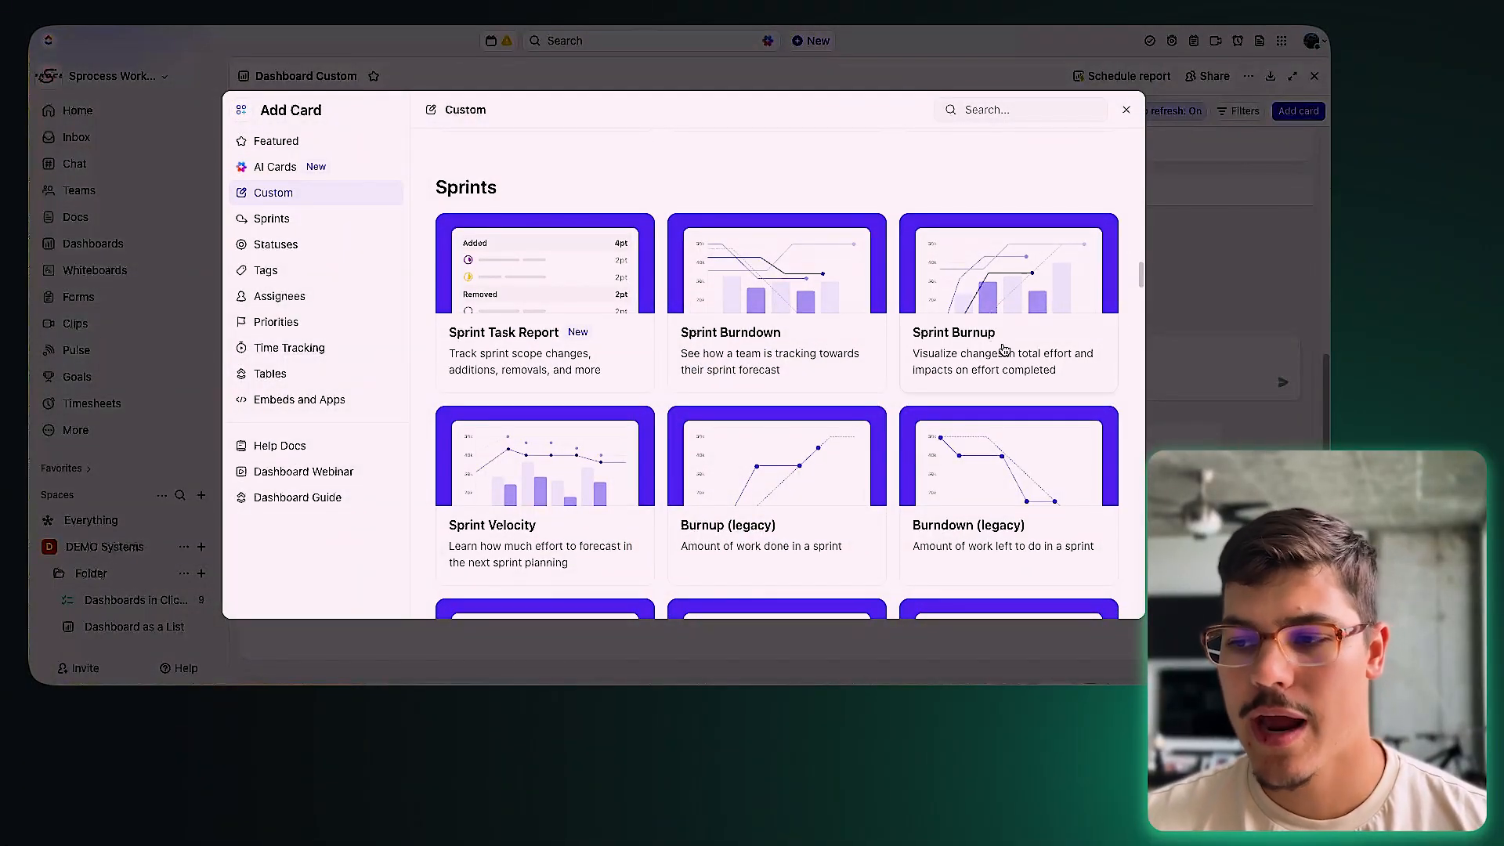
scroll(698, 510, down, 2)
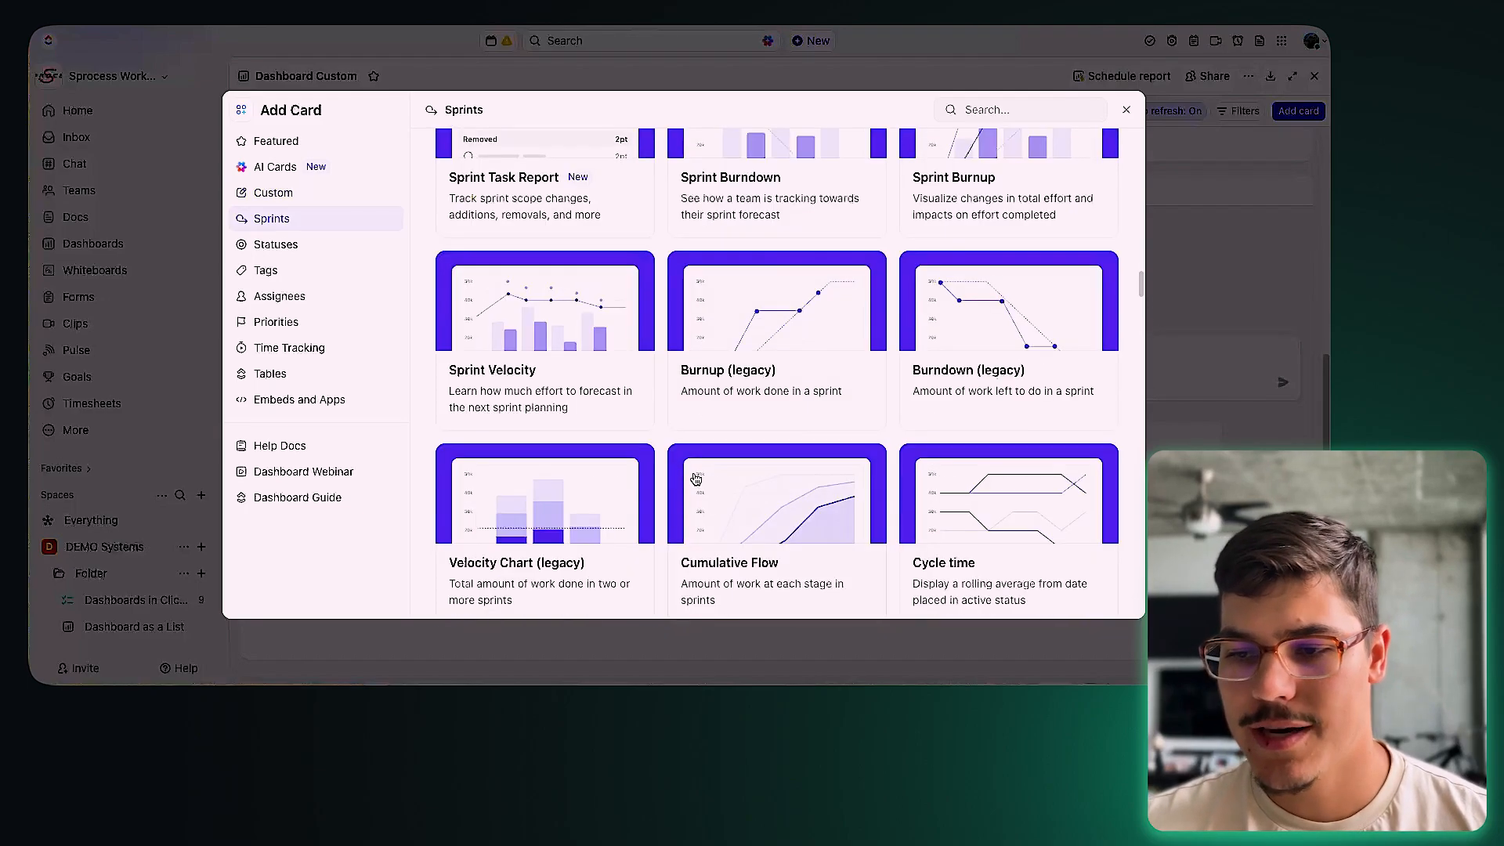
scroll(652, 450, down, 1)
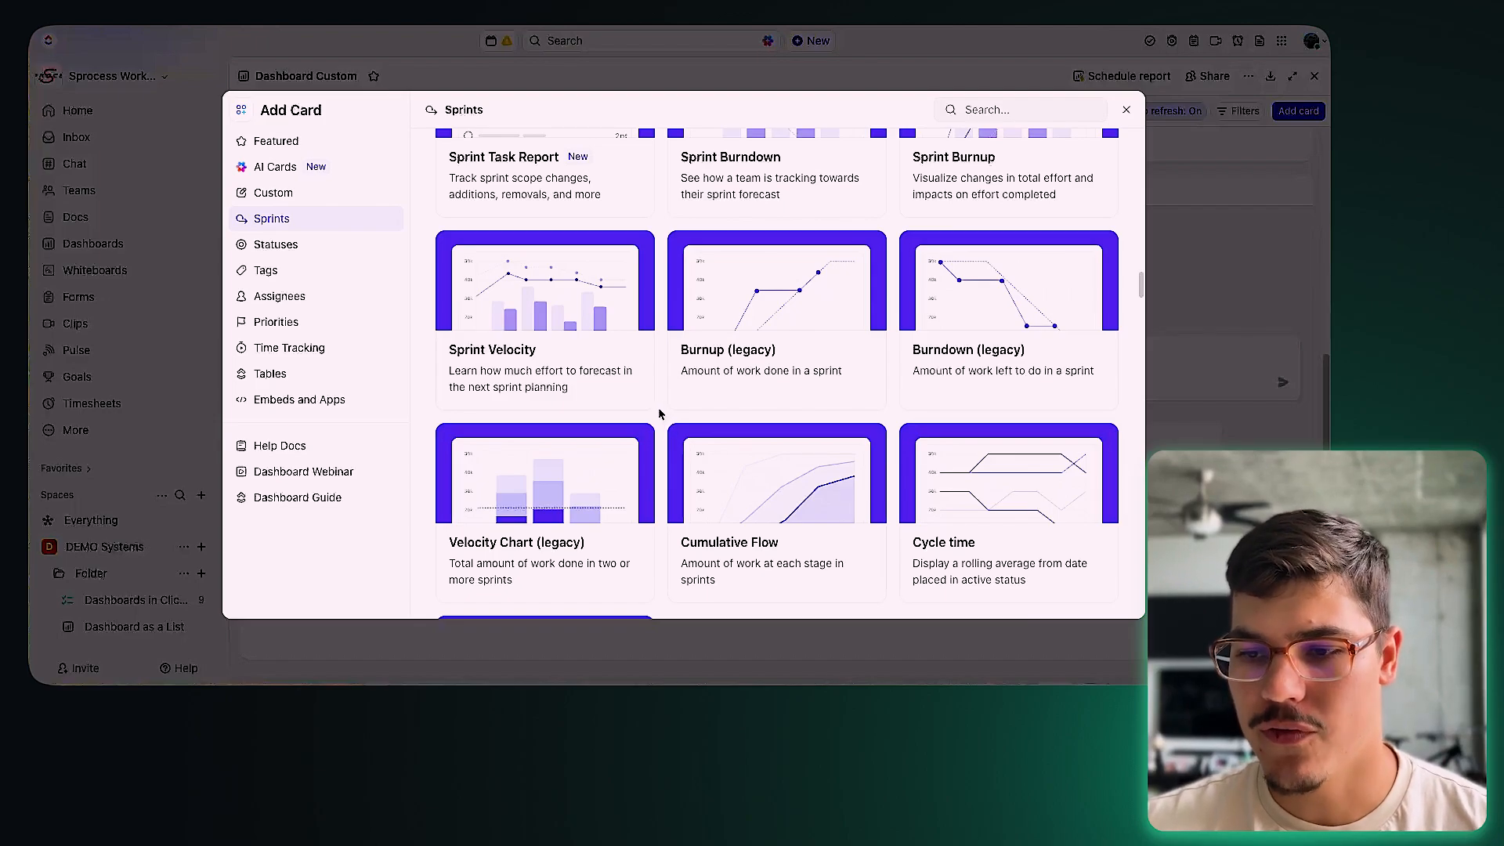
scroll(659, 414, down, 8)
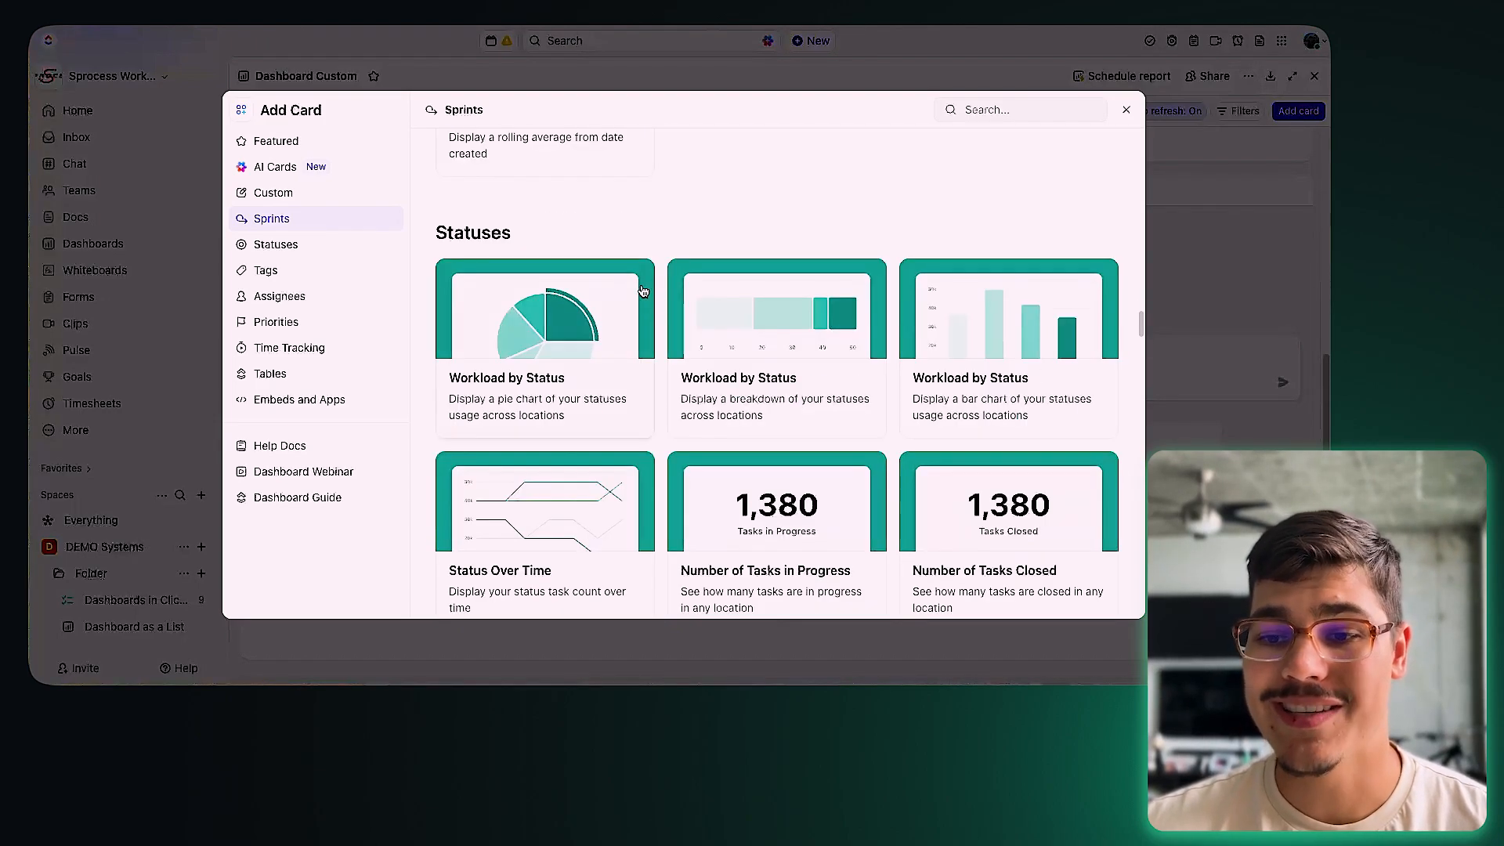
scroll(576, 376, down, 1)
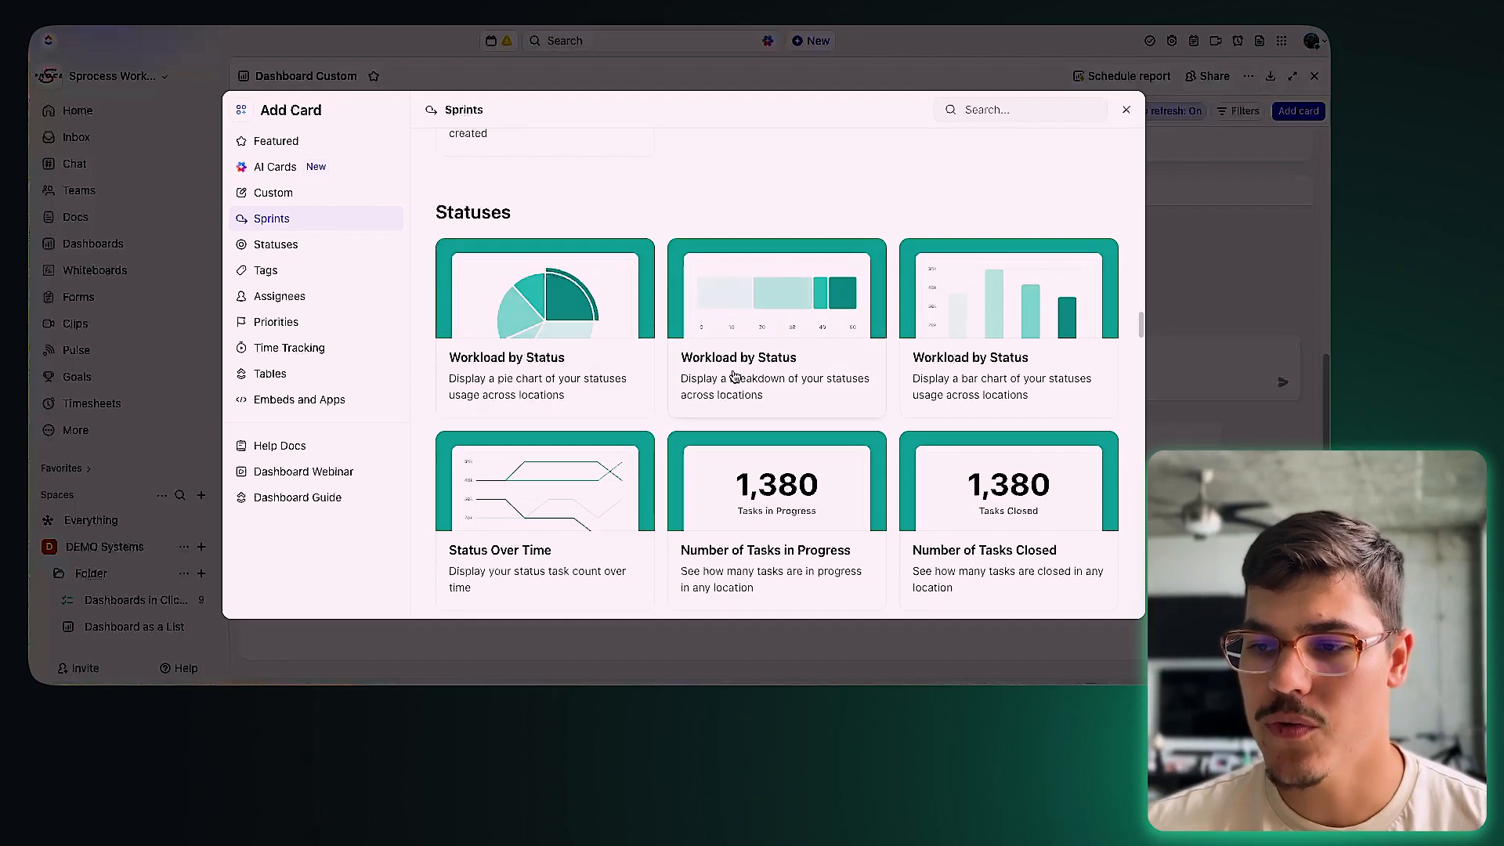
scroll(1031, 389, down, 3)
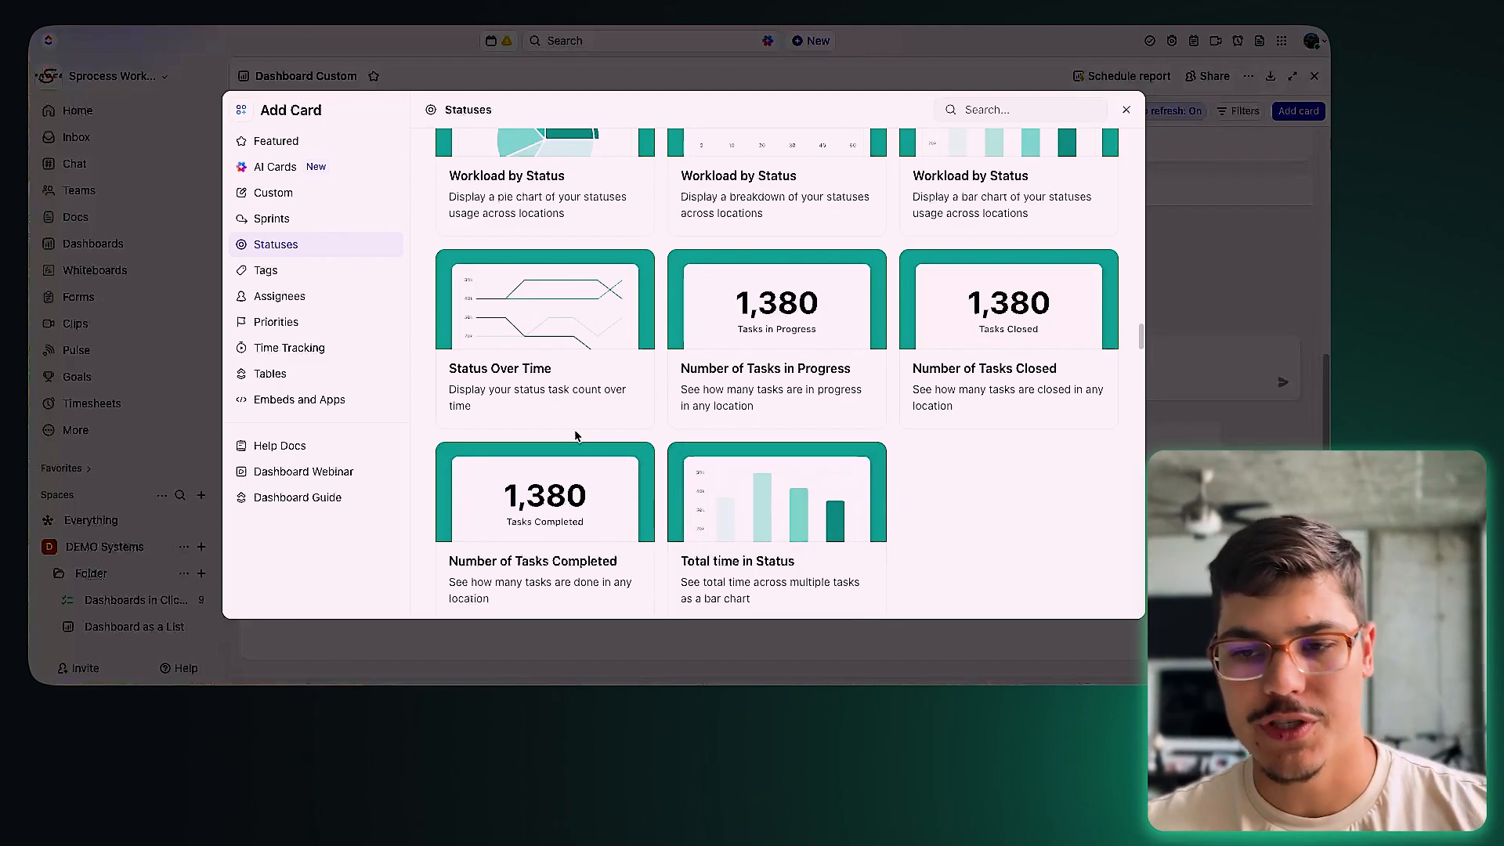
scroll(508, 384, up, 1)
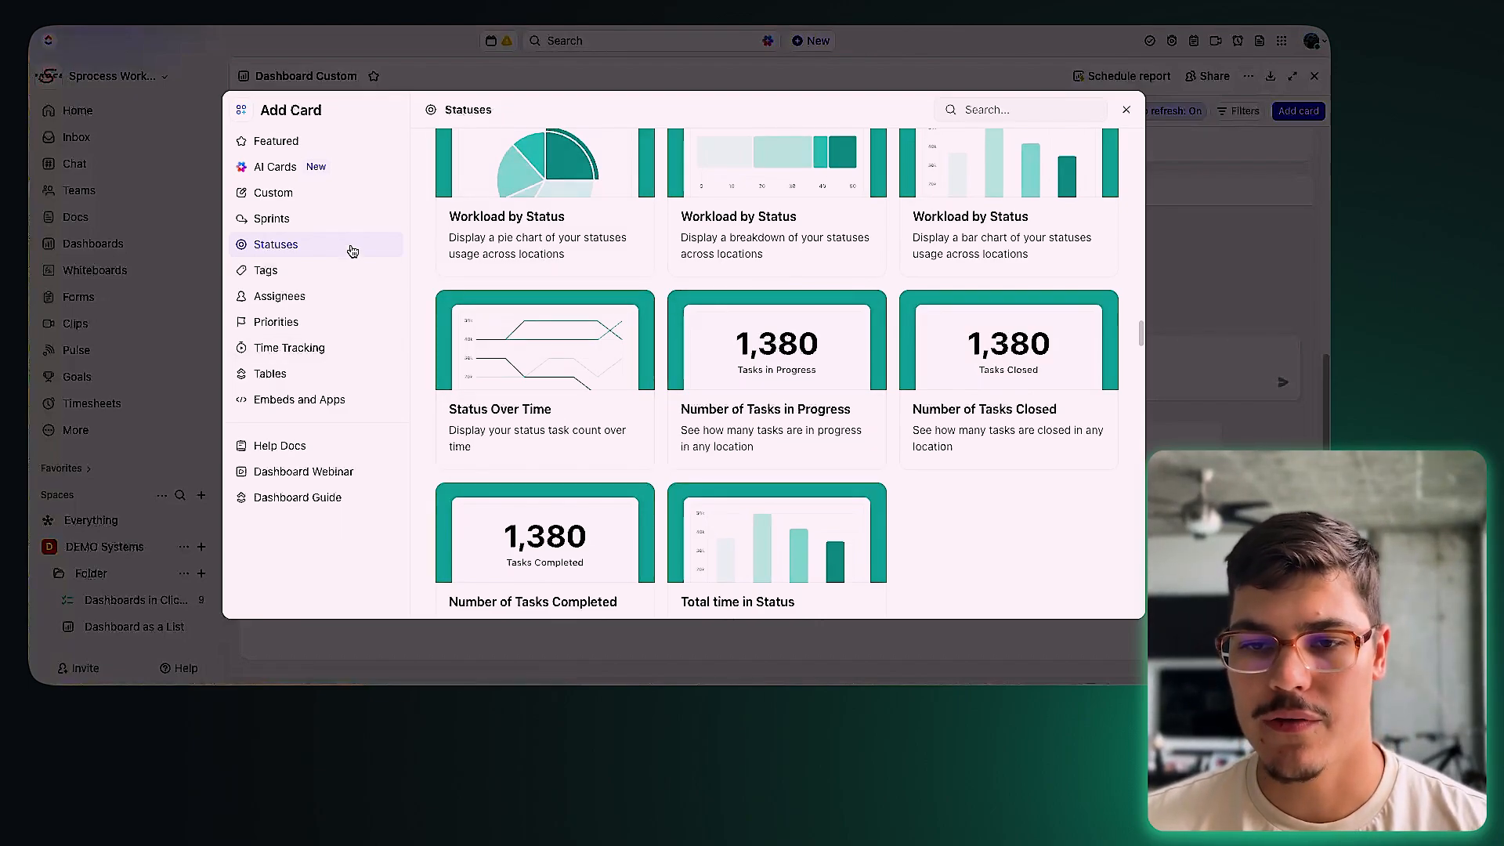
click(335, 269)
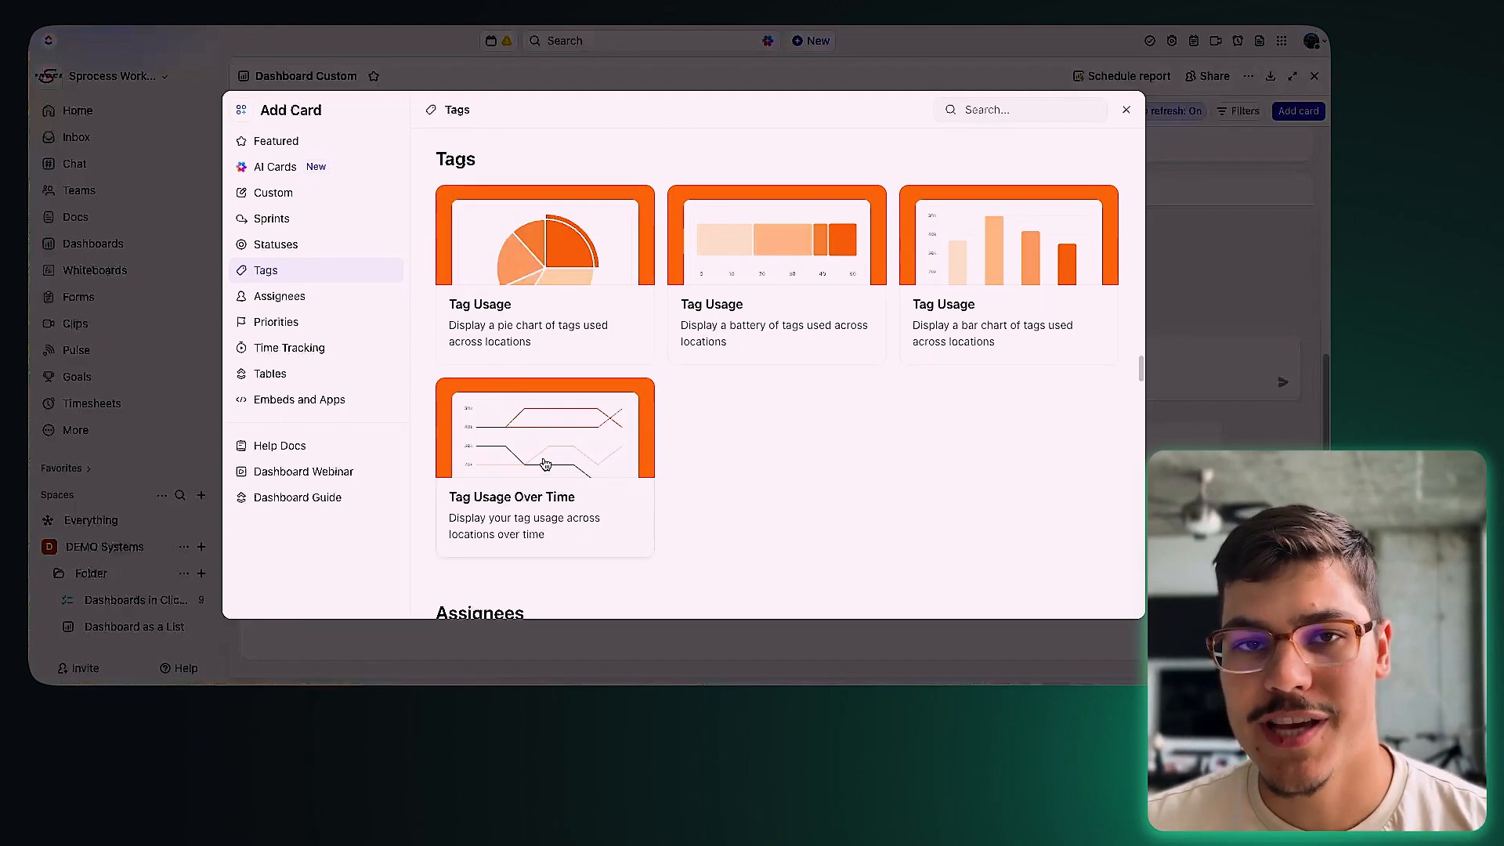
Step: Preview the Tag Usage pie card's settings, then go back to the card gallery
click(568, 339)
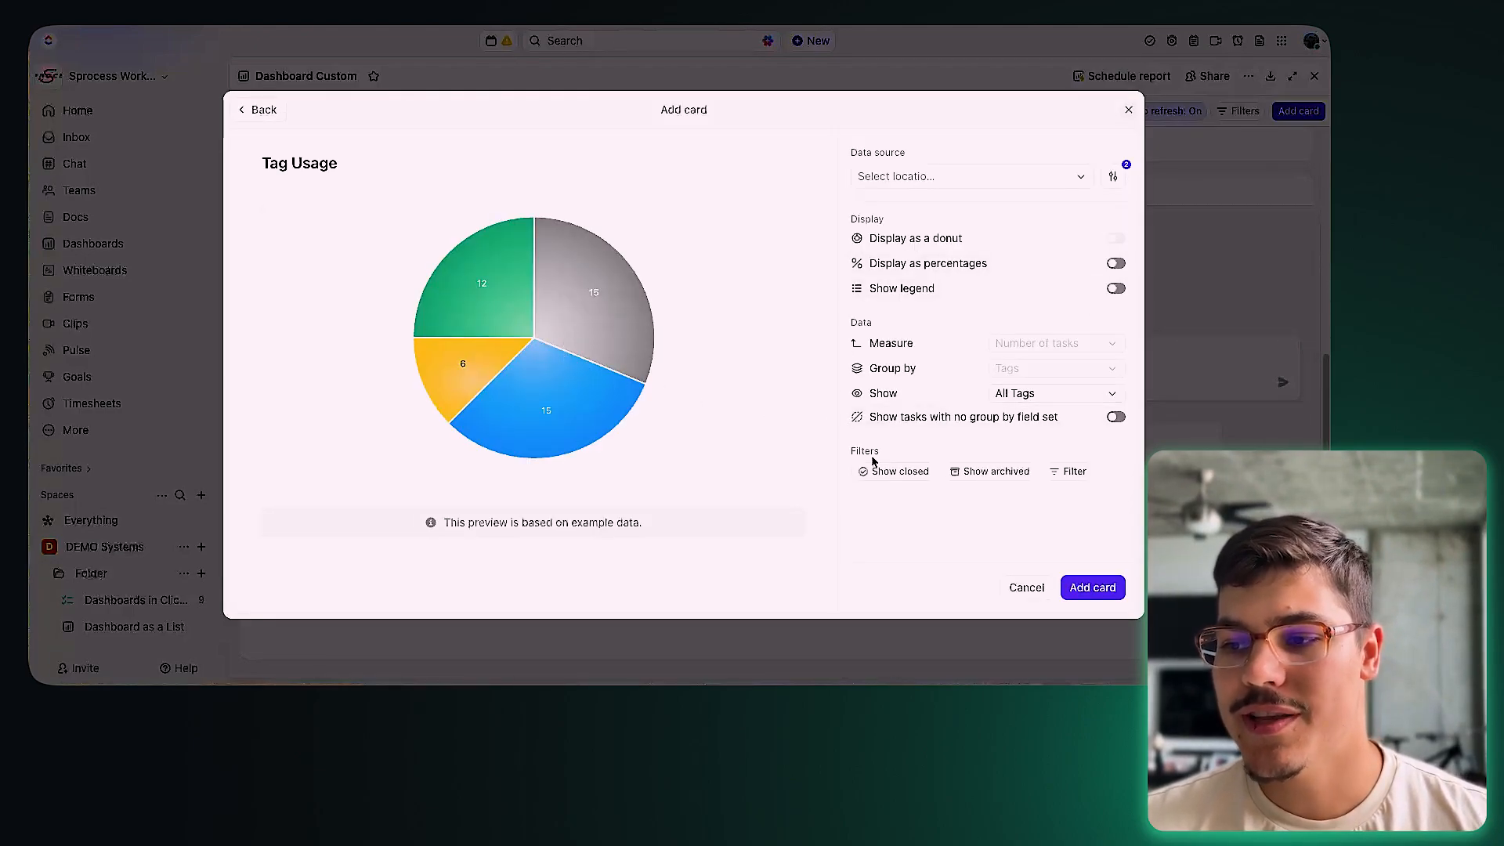
mouse_move(1002, 344)
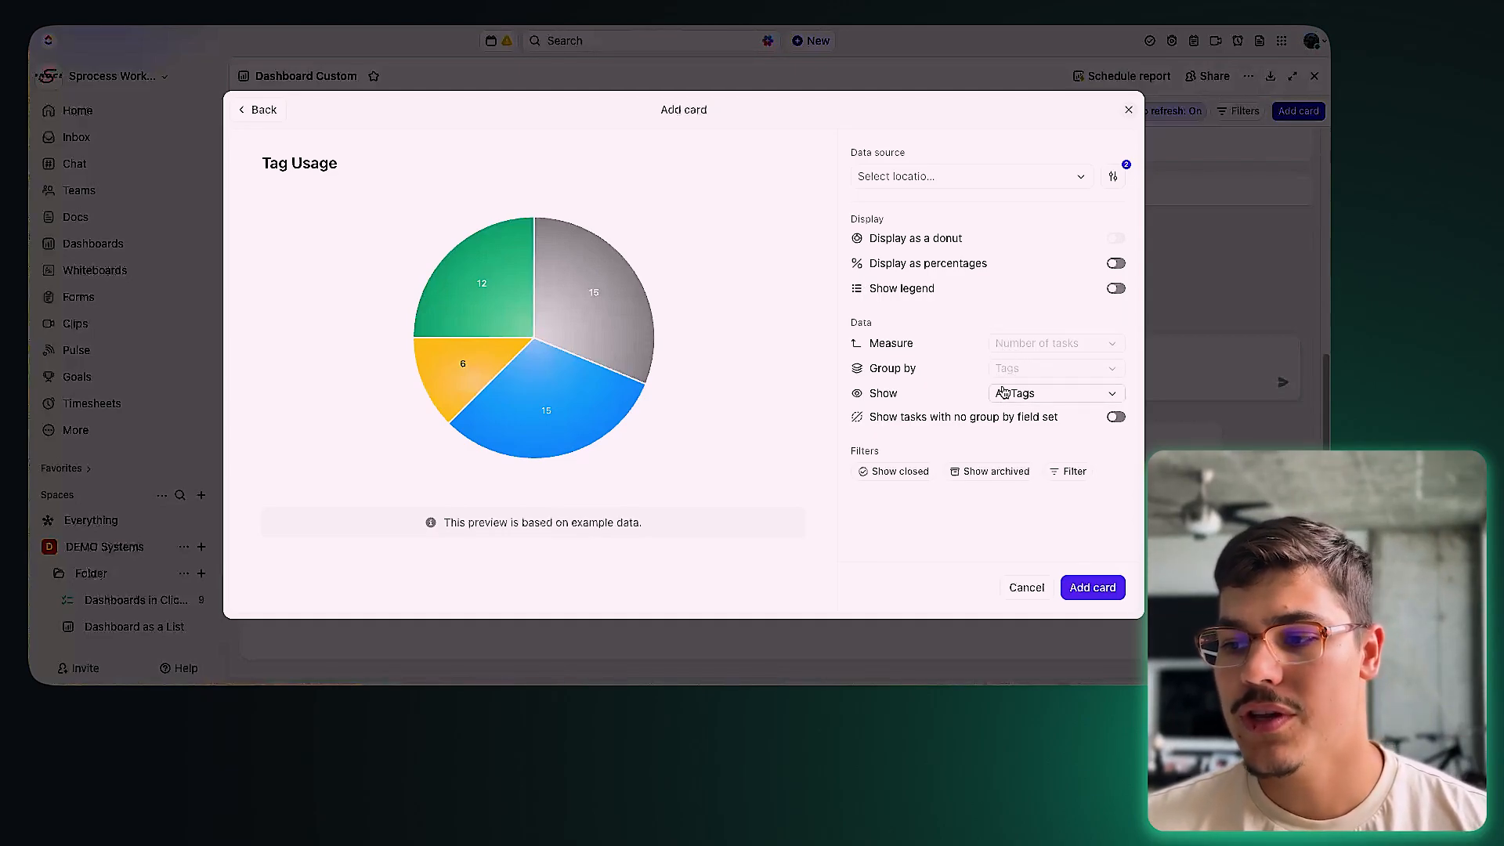
mouse_move(1015, 374)
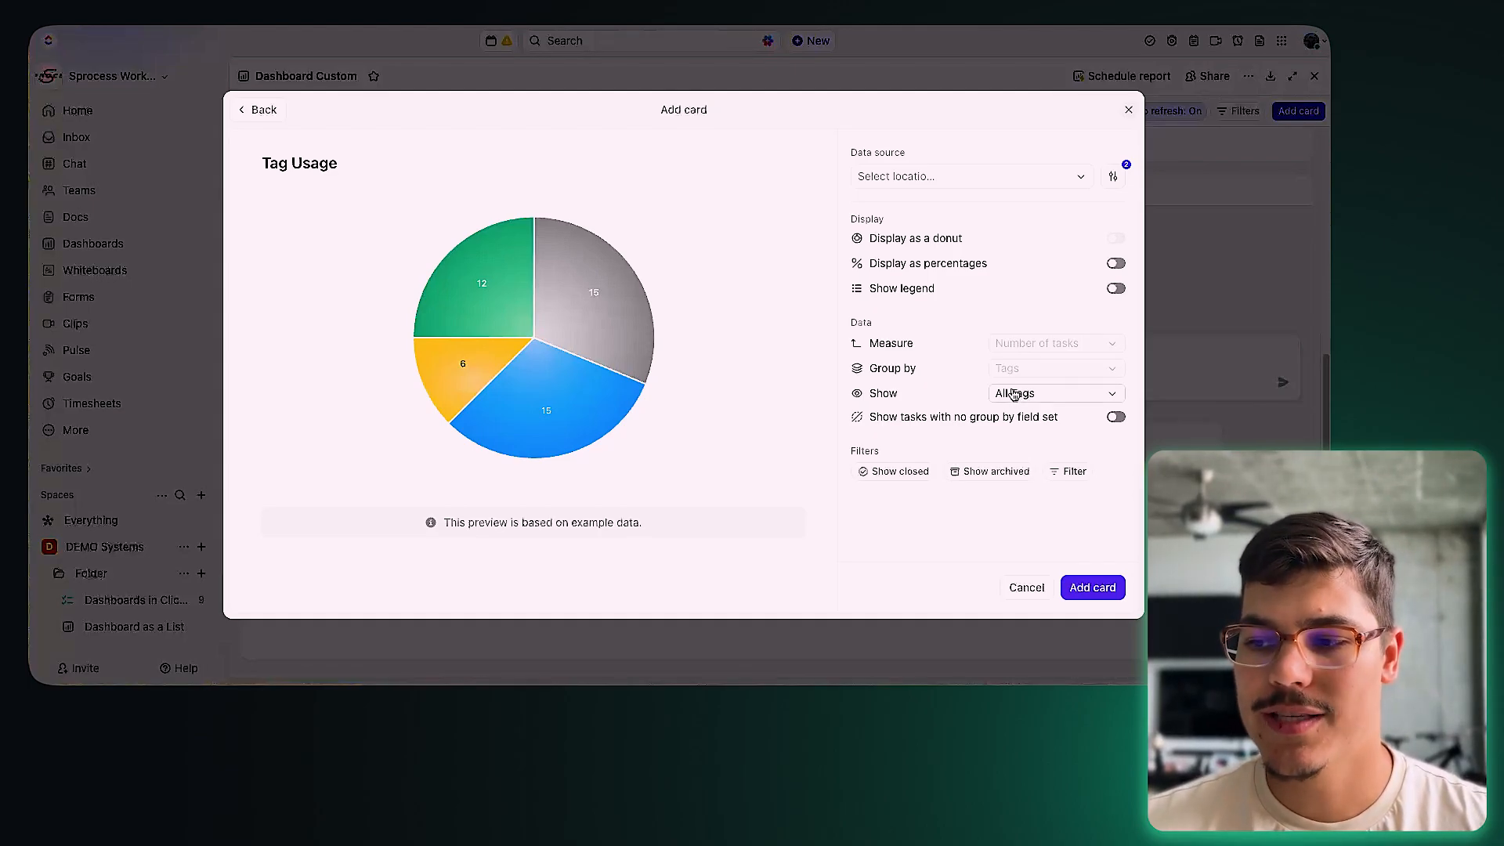
click(263, 118)
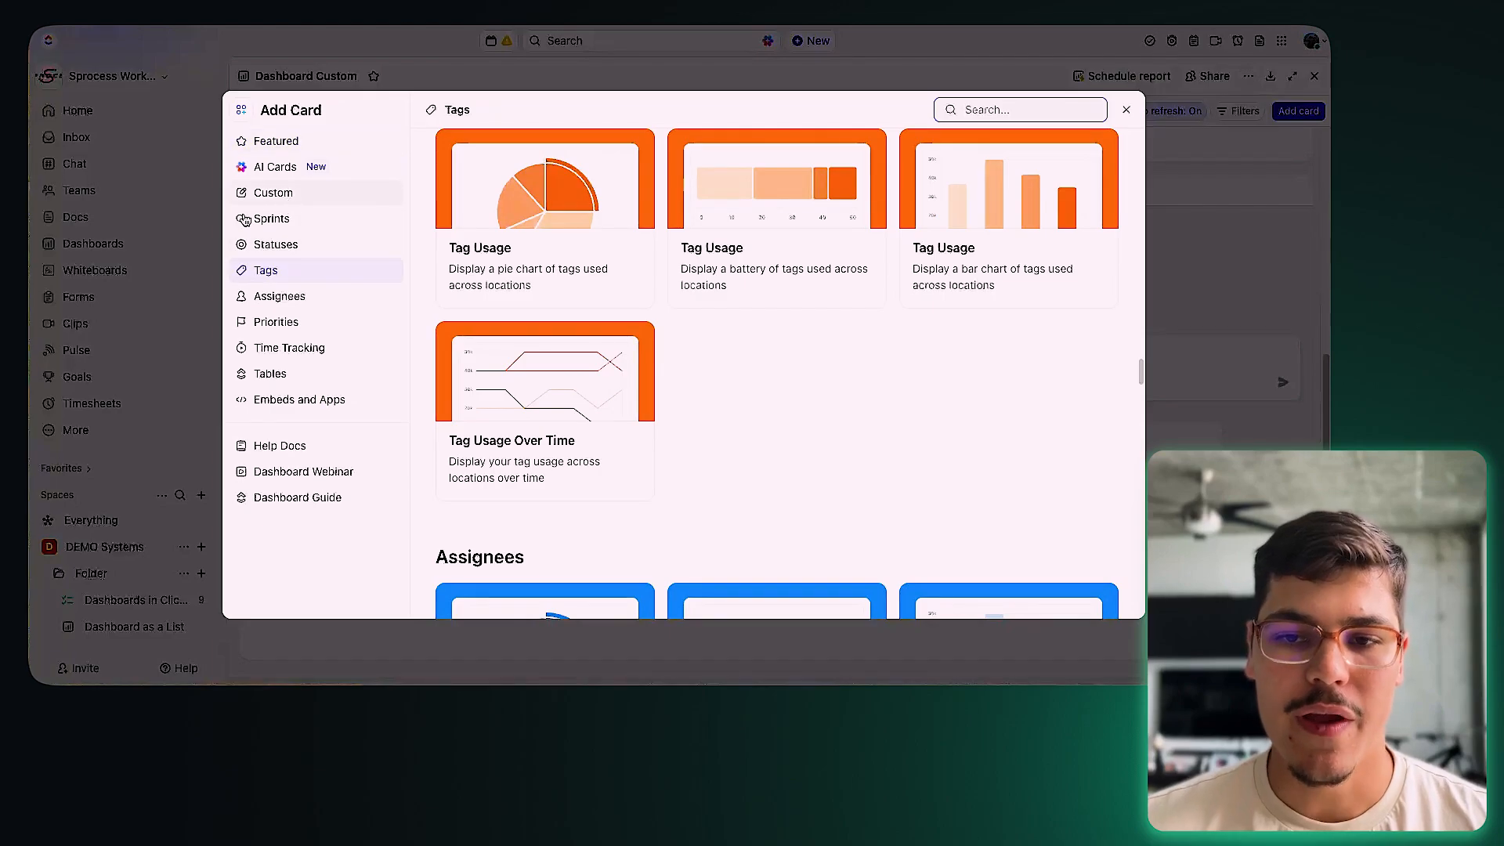
Step: Browse the Assignees, Priorities and Time Tracking cards, ending on the Tables cards
click(307, 299)
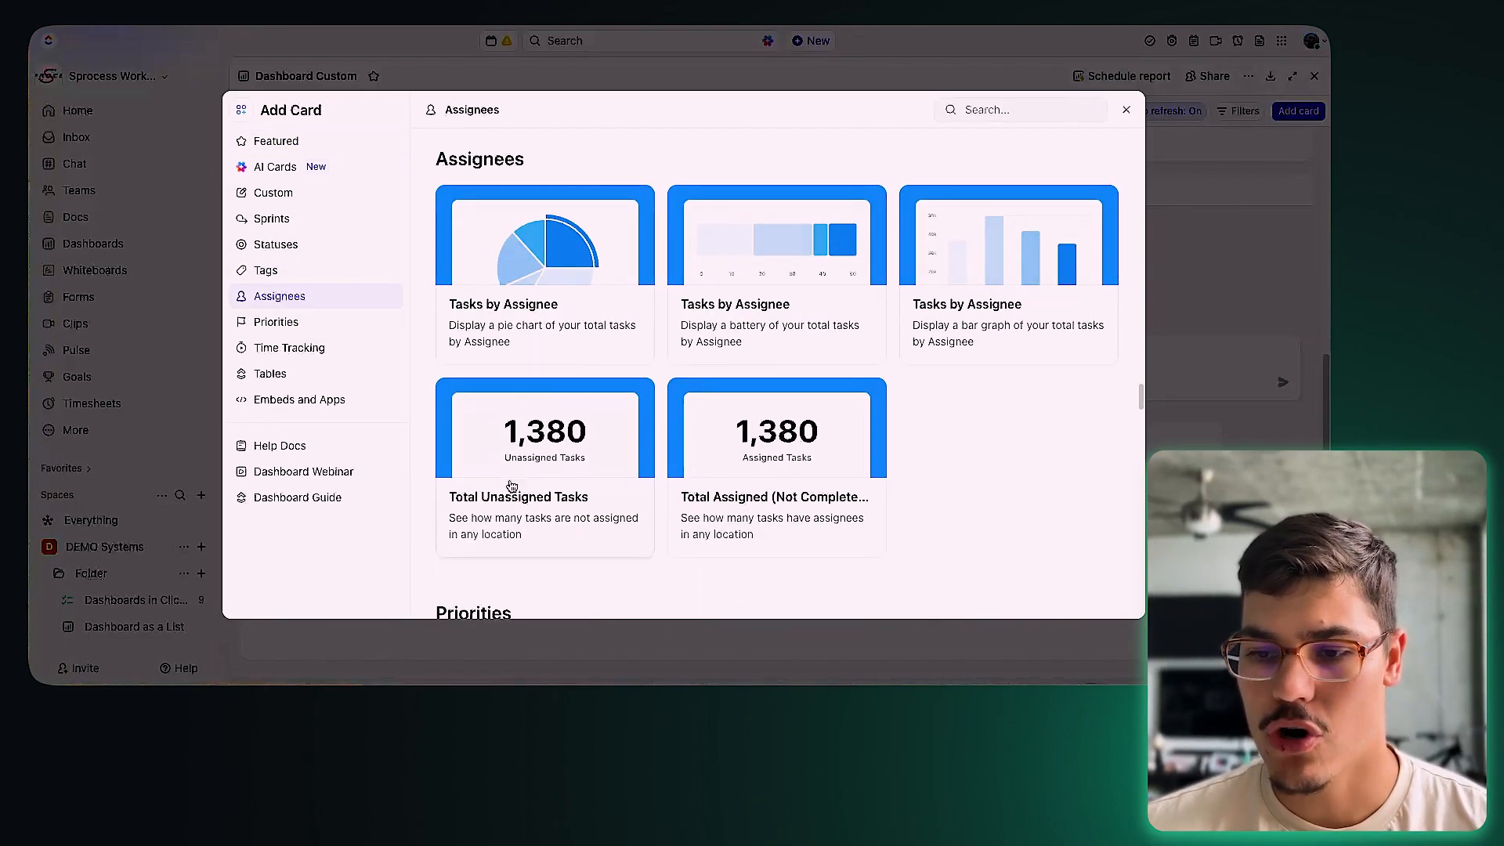
click(326, 322)
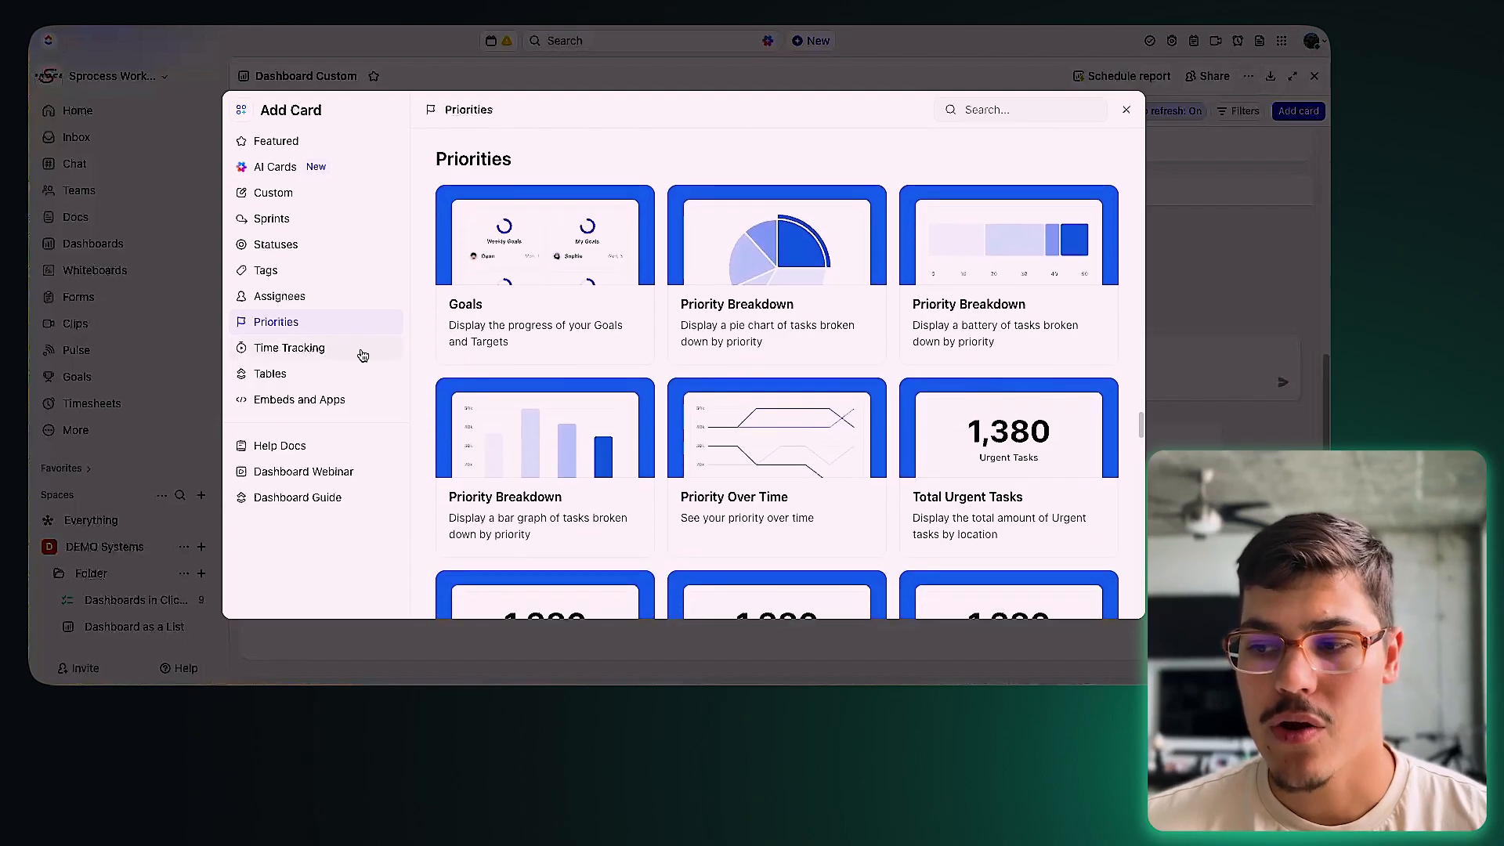
click(329, 353)
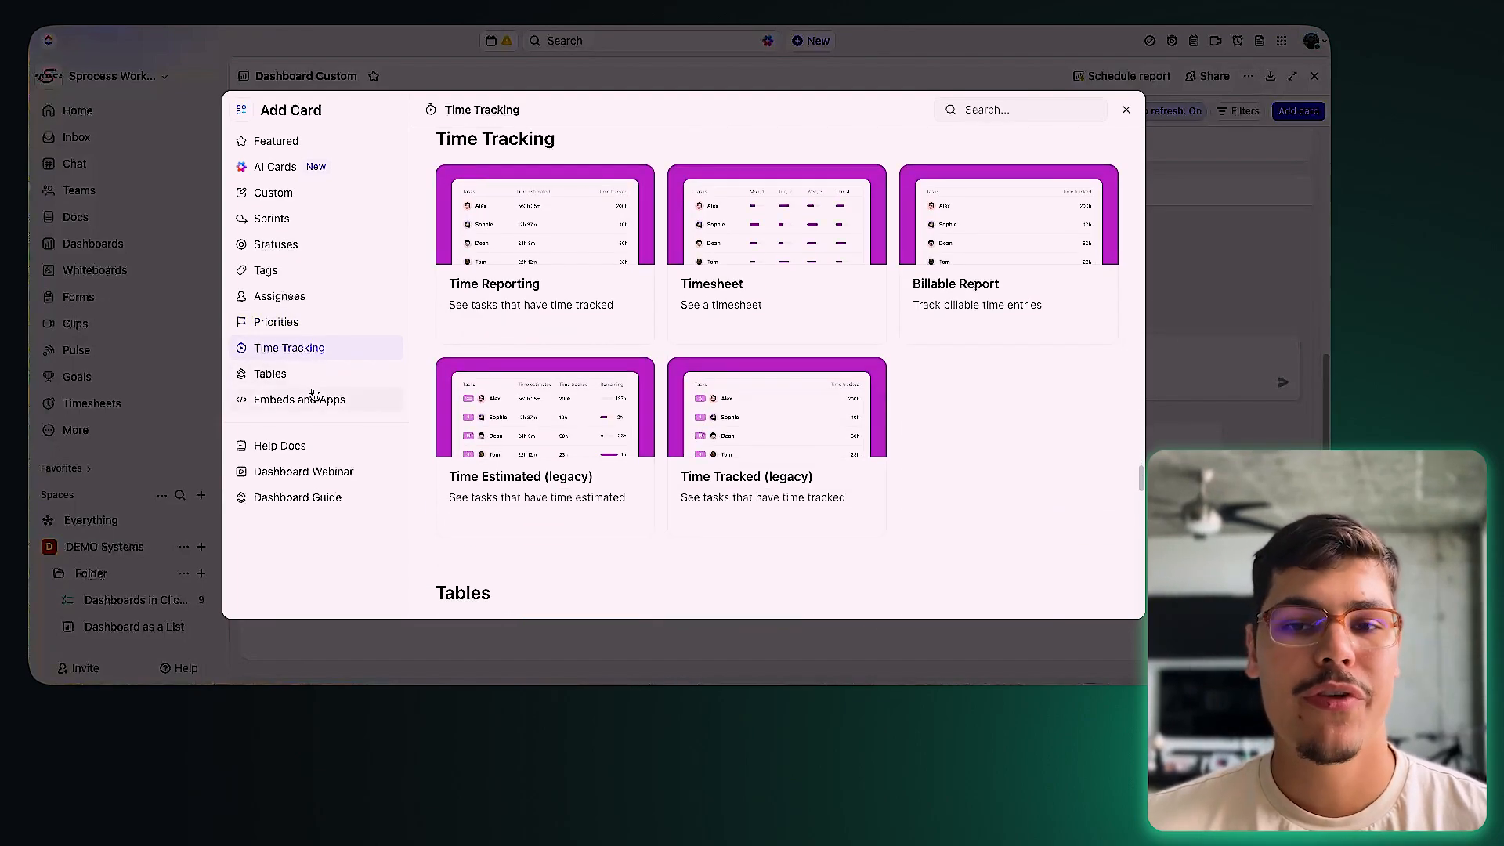
click(310, 380)
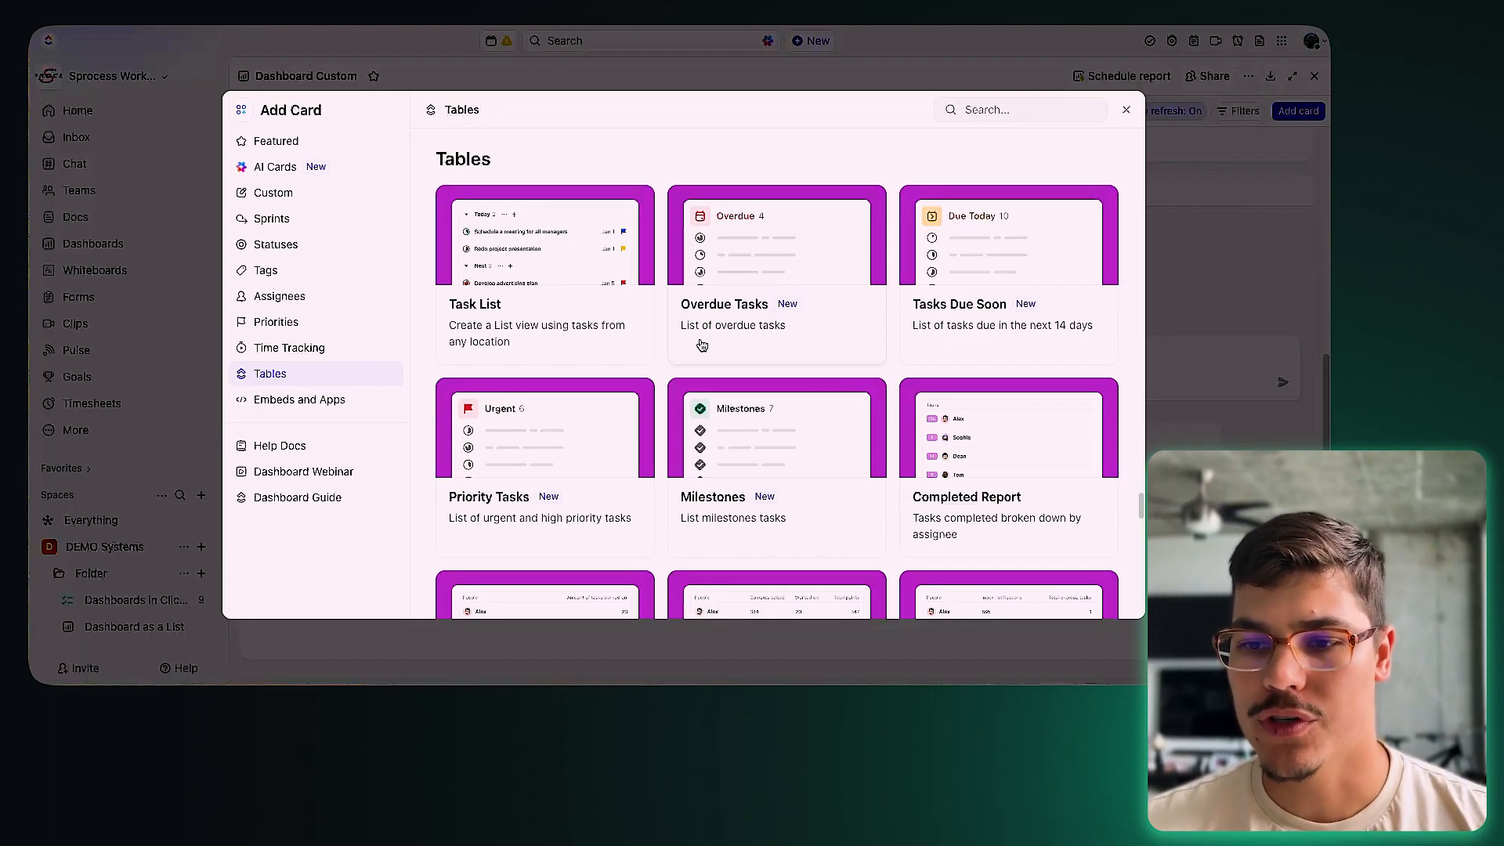
click(600, 325)
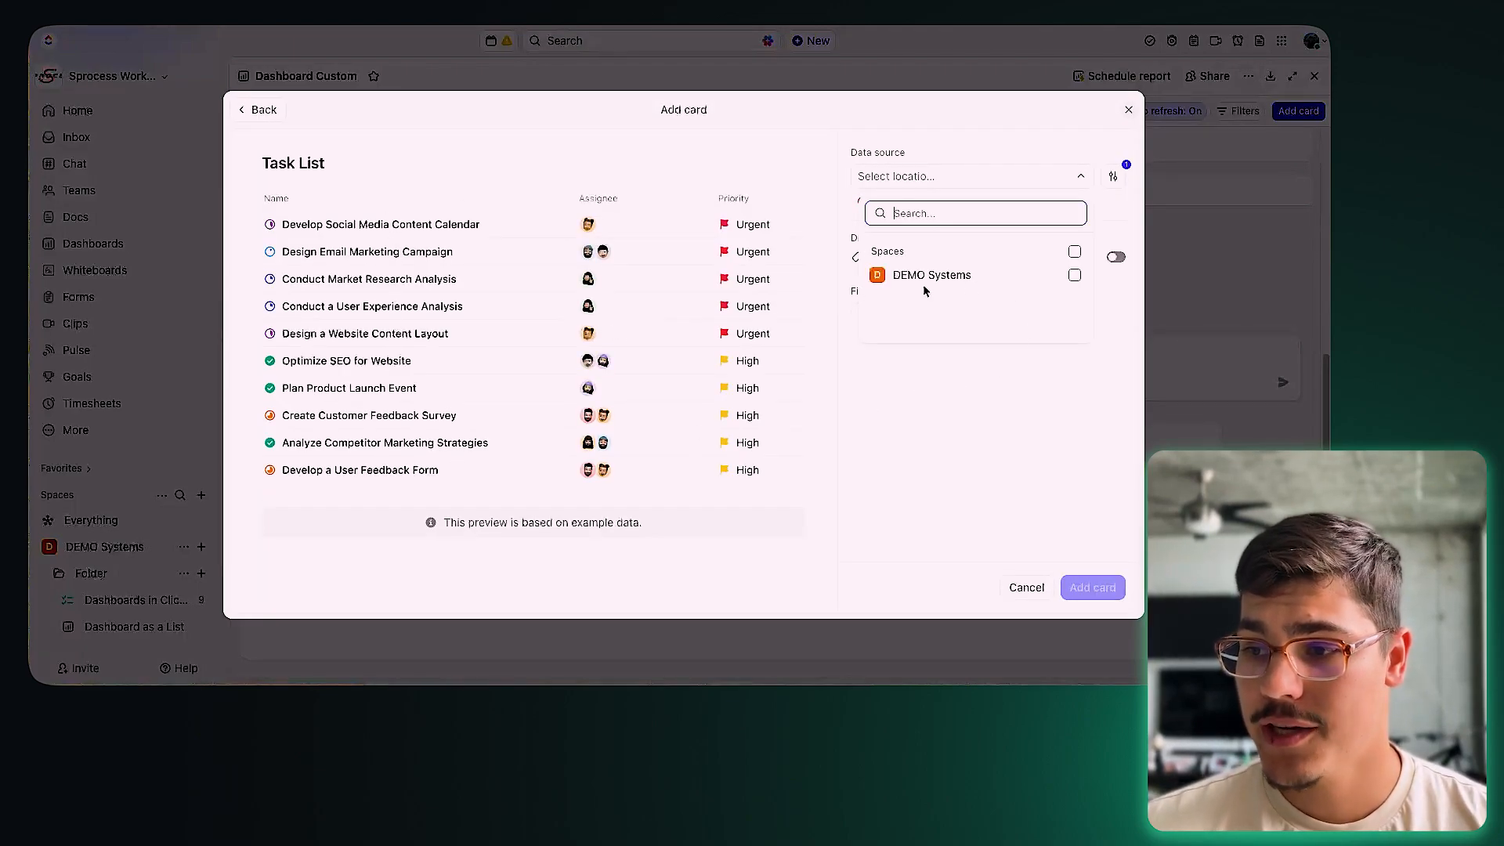
click(883, 279)
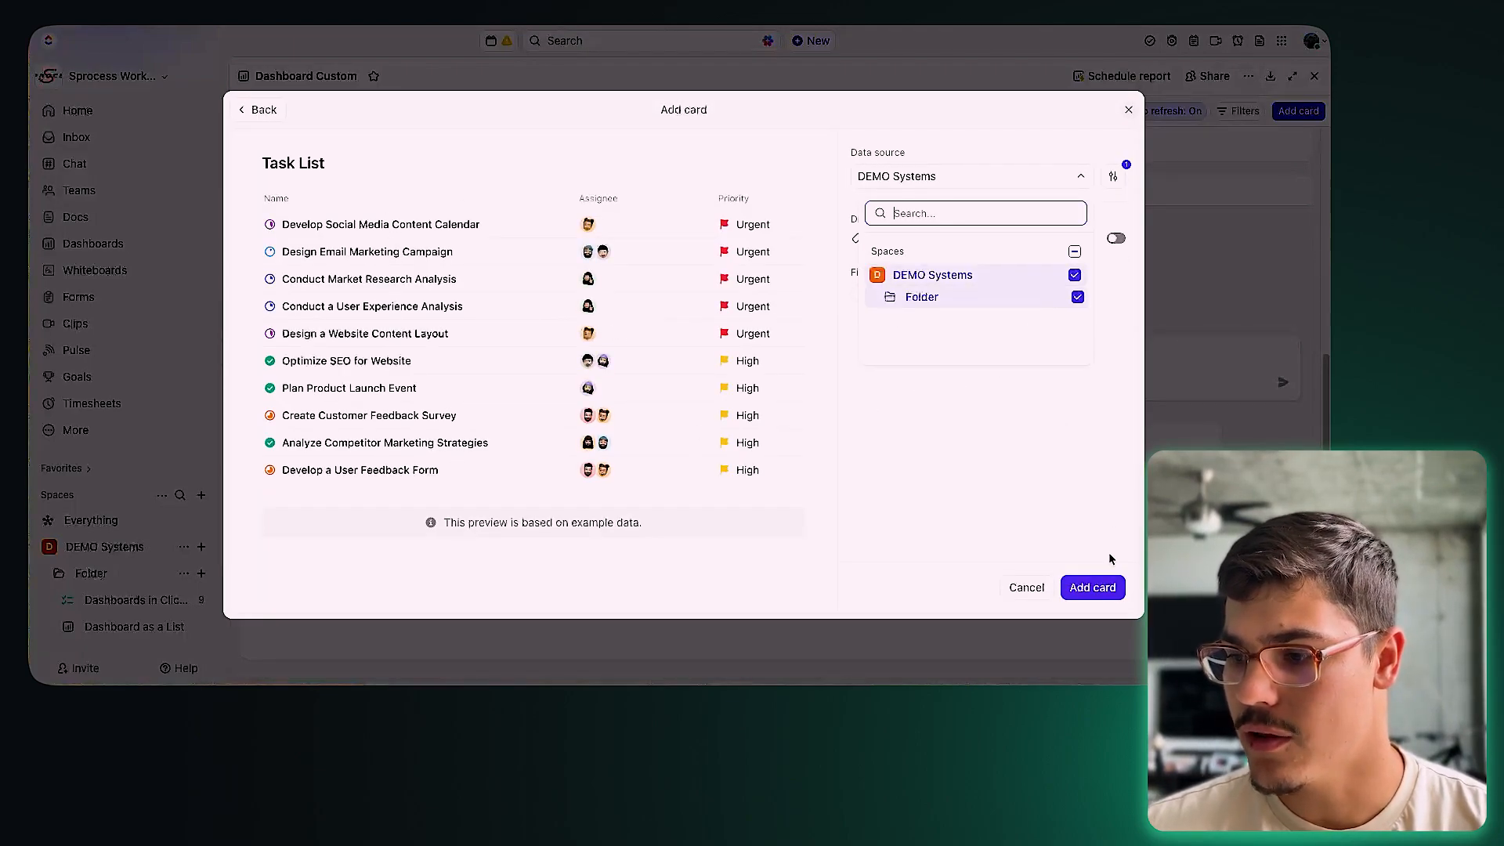
click(1086, 589)
click(1089, 589)
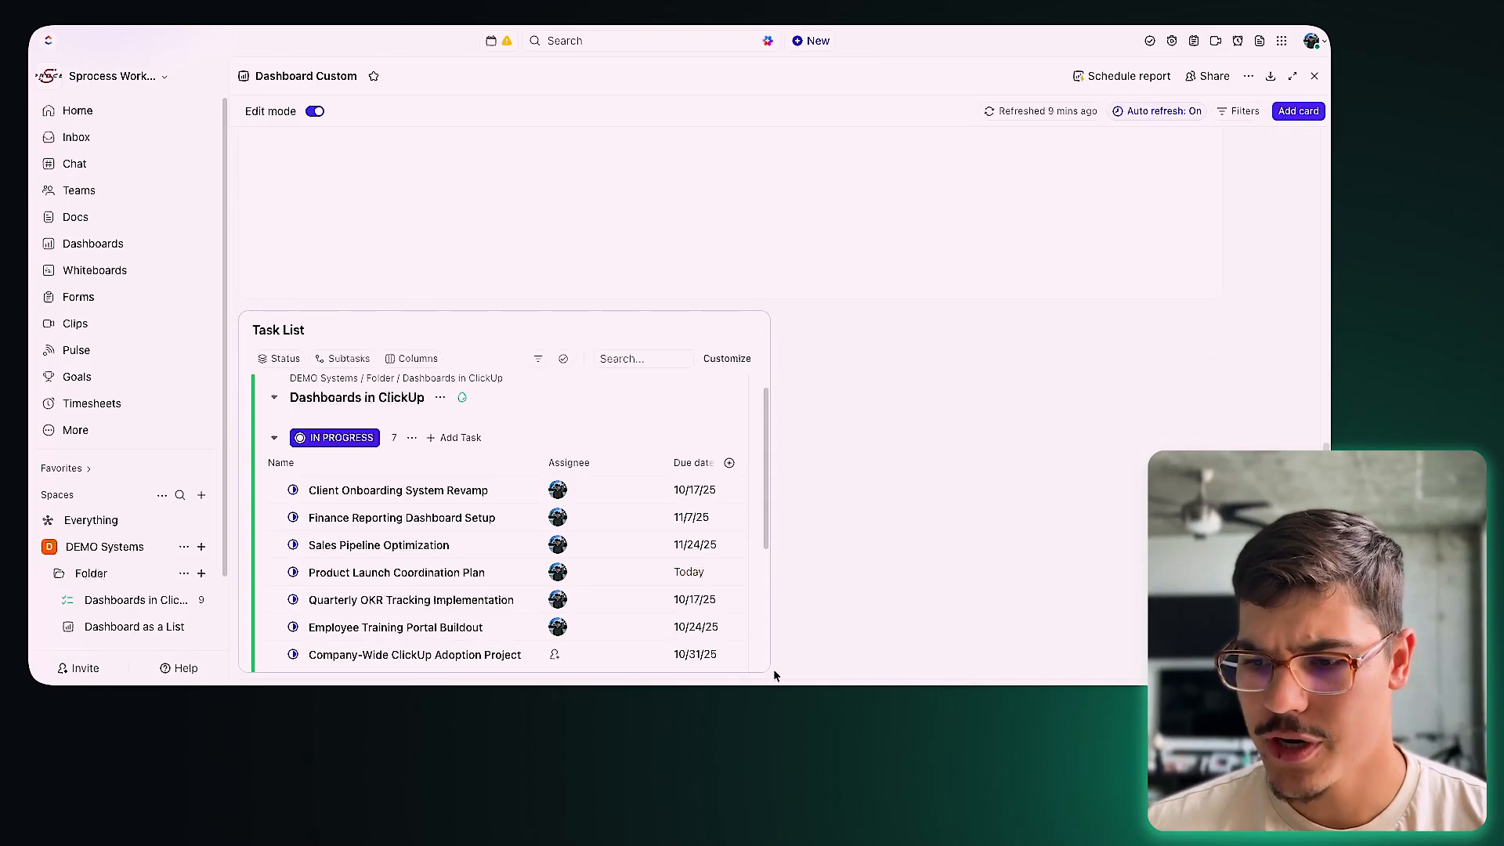
drag(769, 665, 1309, 662)
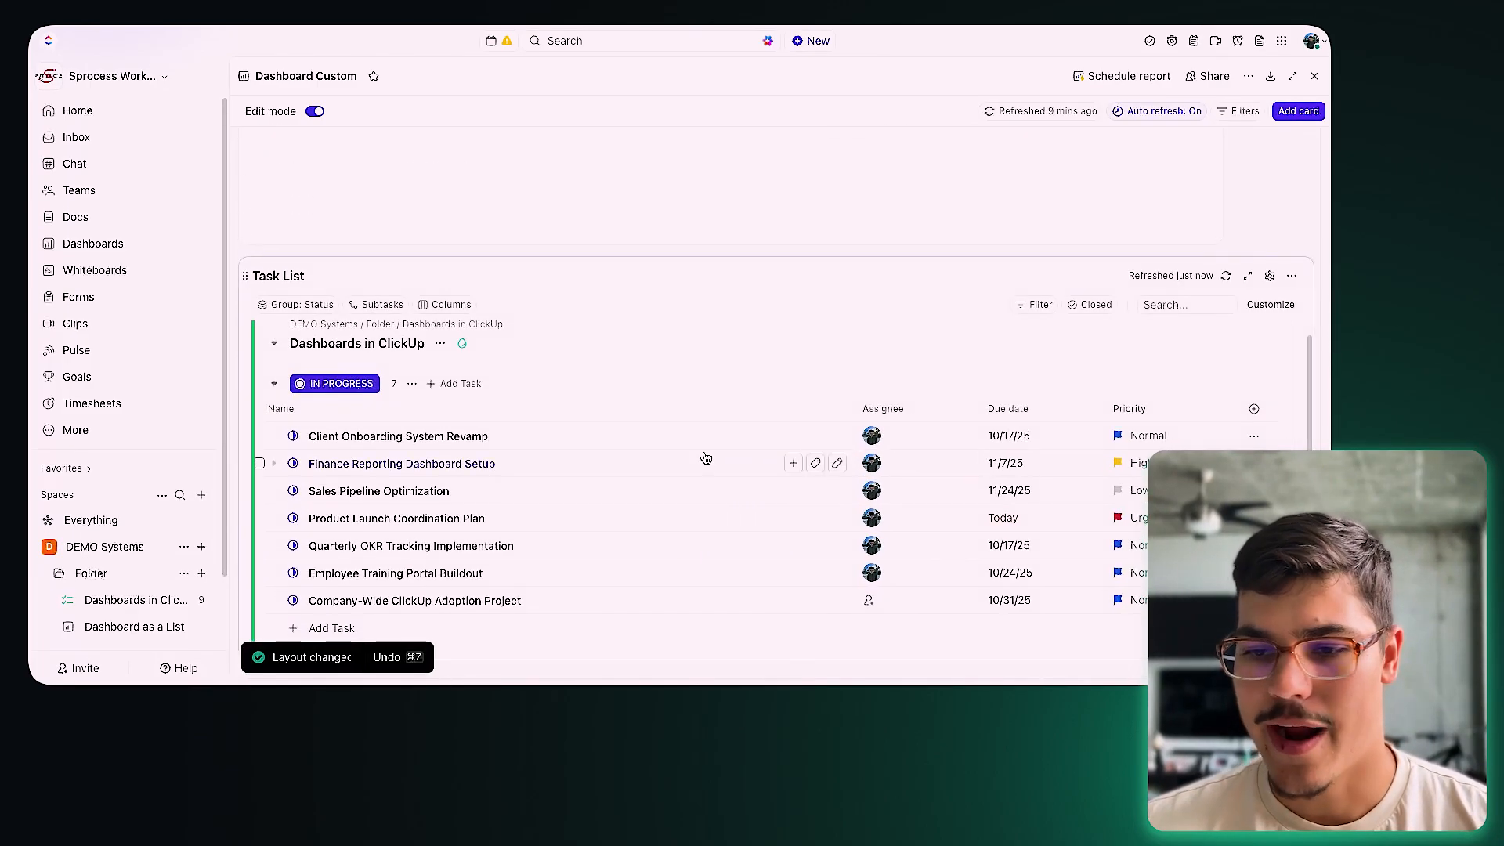
scroll(547, 399, down, 4)
scroll(557, 460, up, 5)
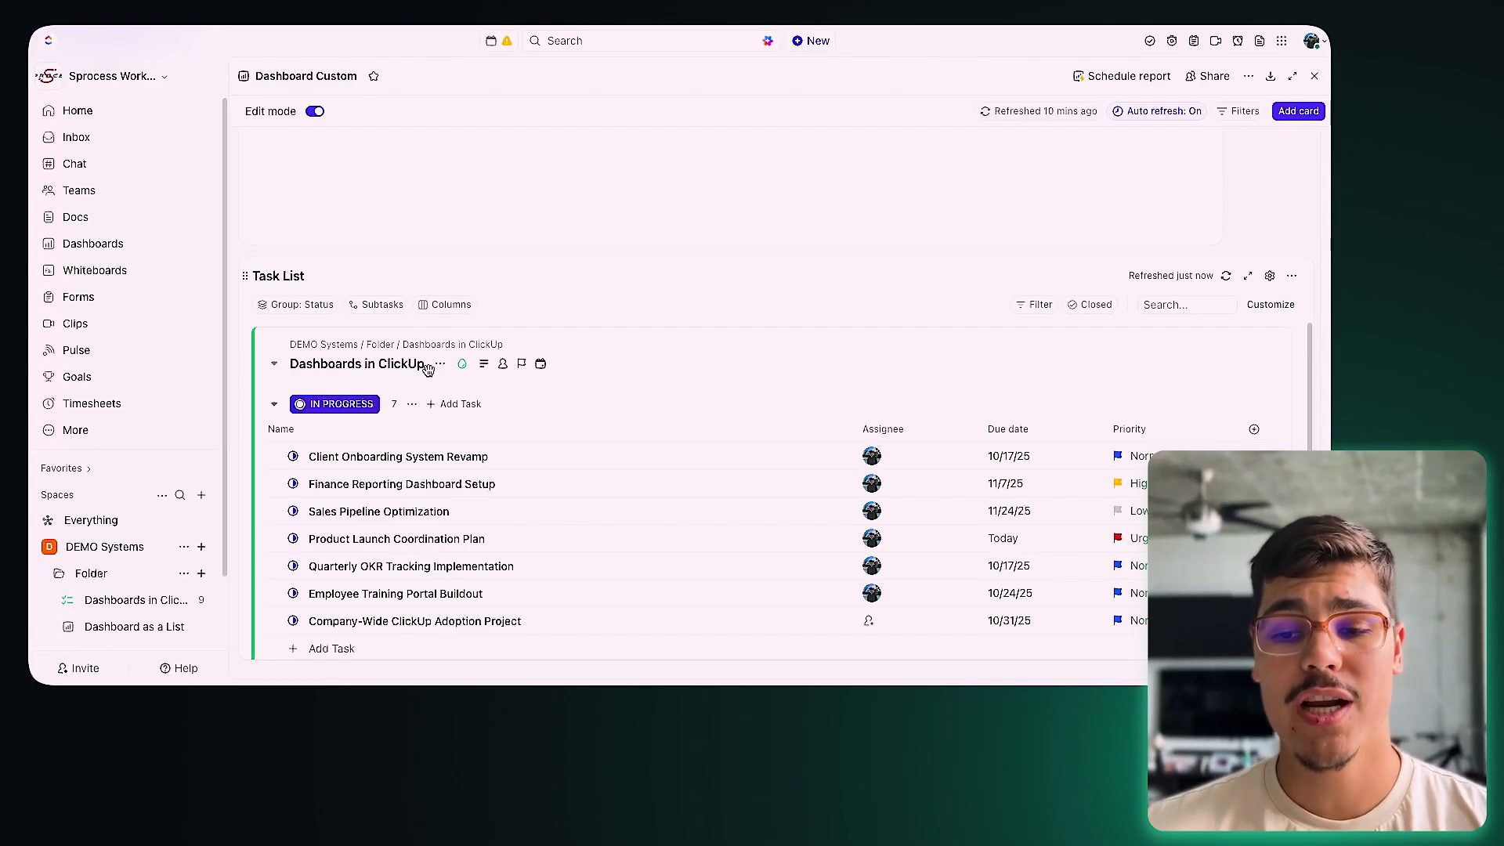
scroll(457, 474, down, 4)
scroll(457, 531, up, 4)
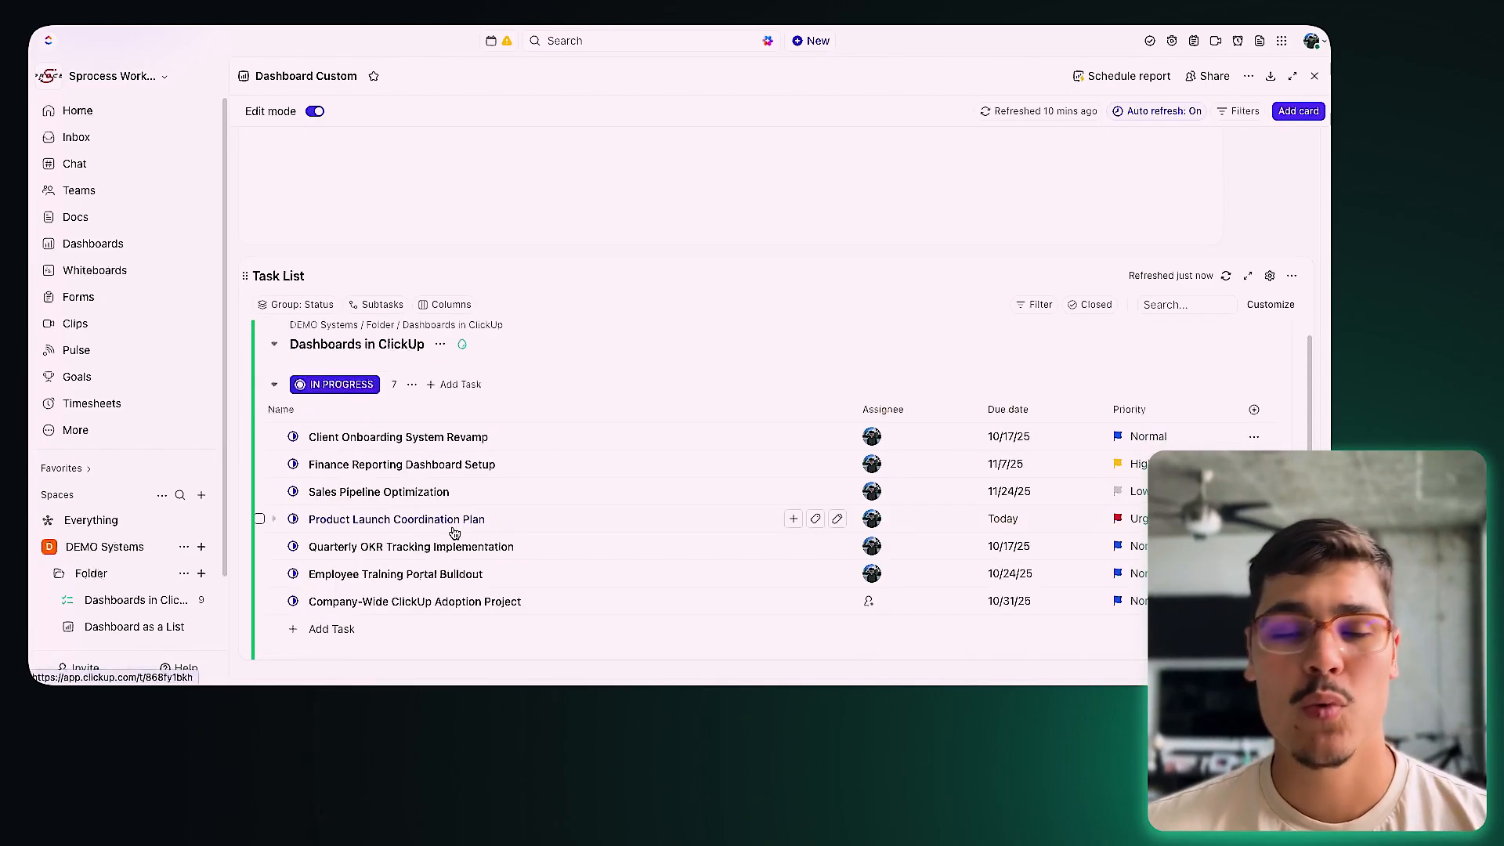
click(403, 442)
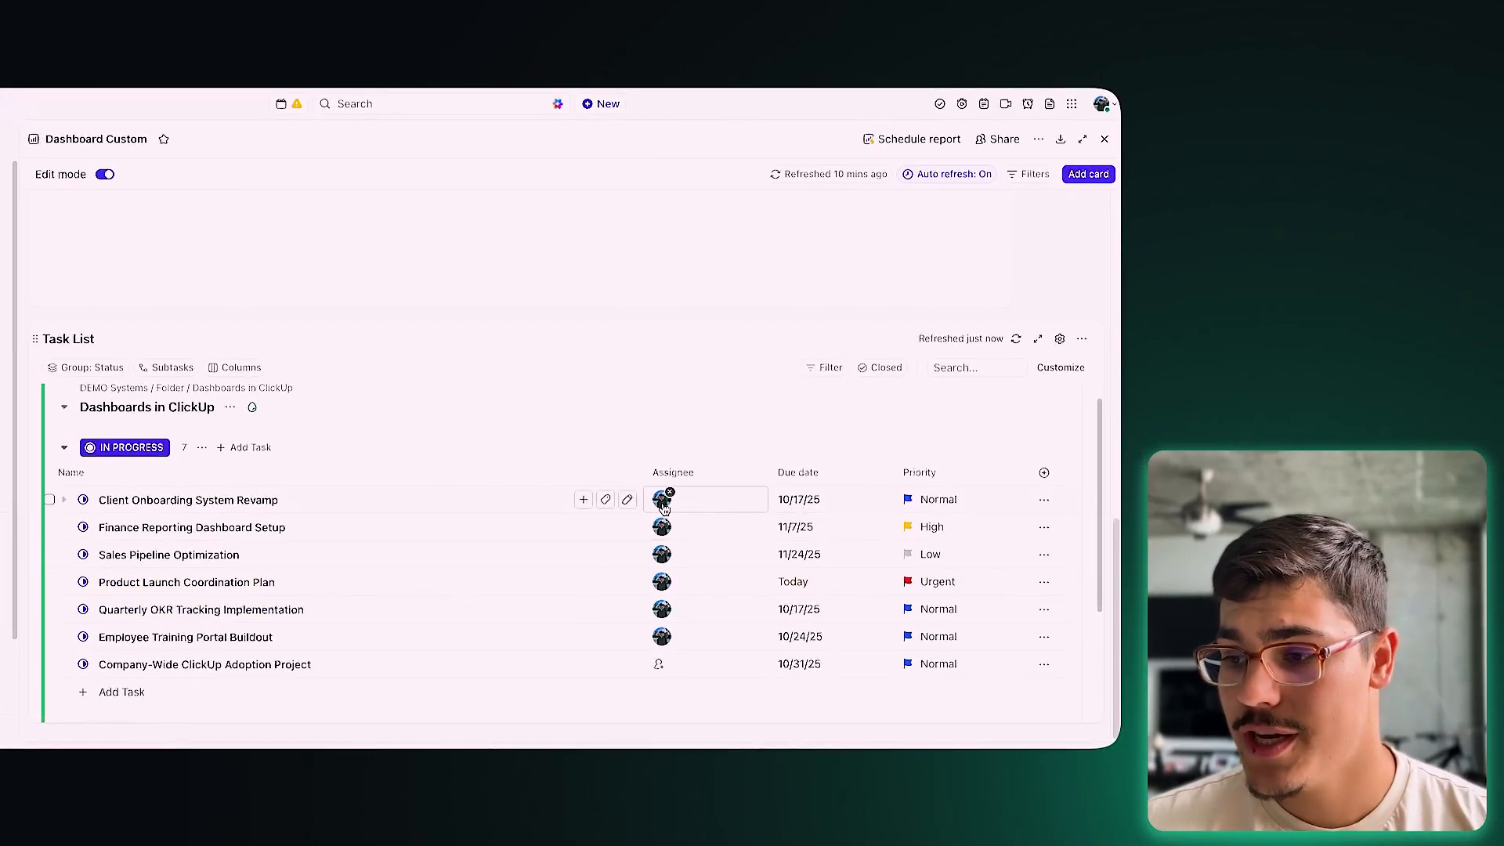
click(1044, 473)
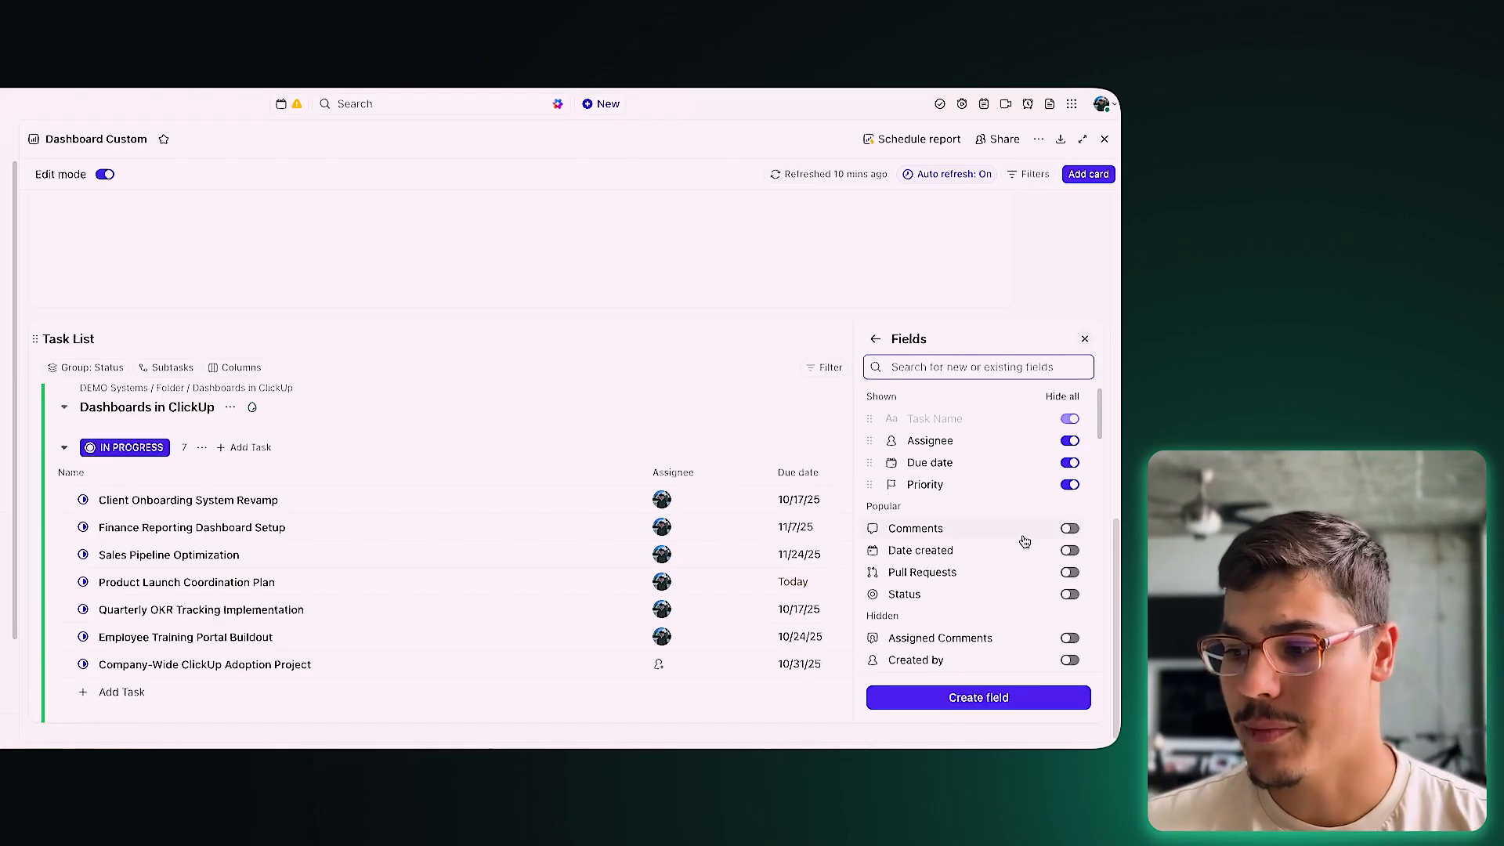
scroll(1040, 572, down, 15)
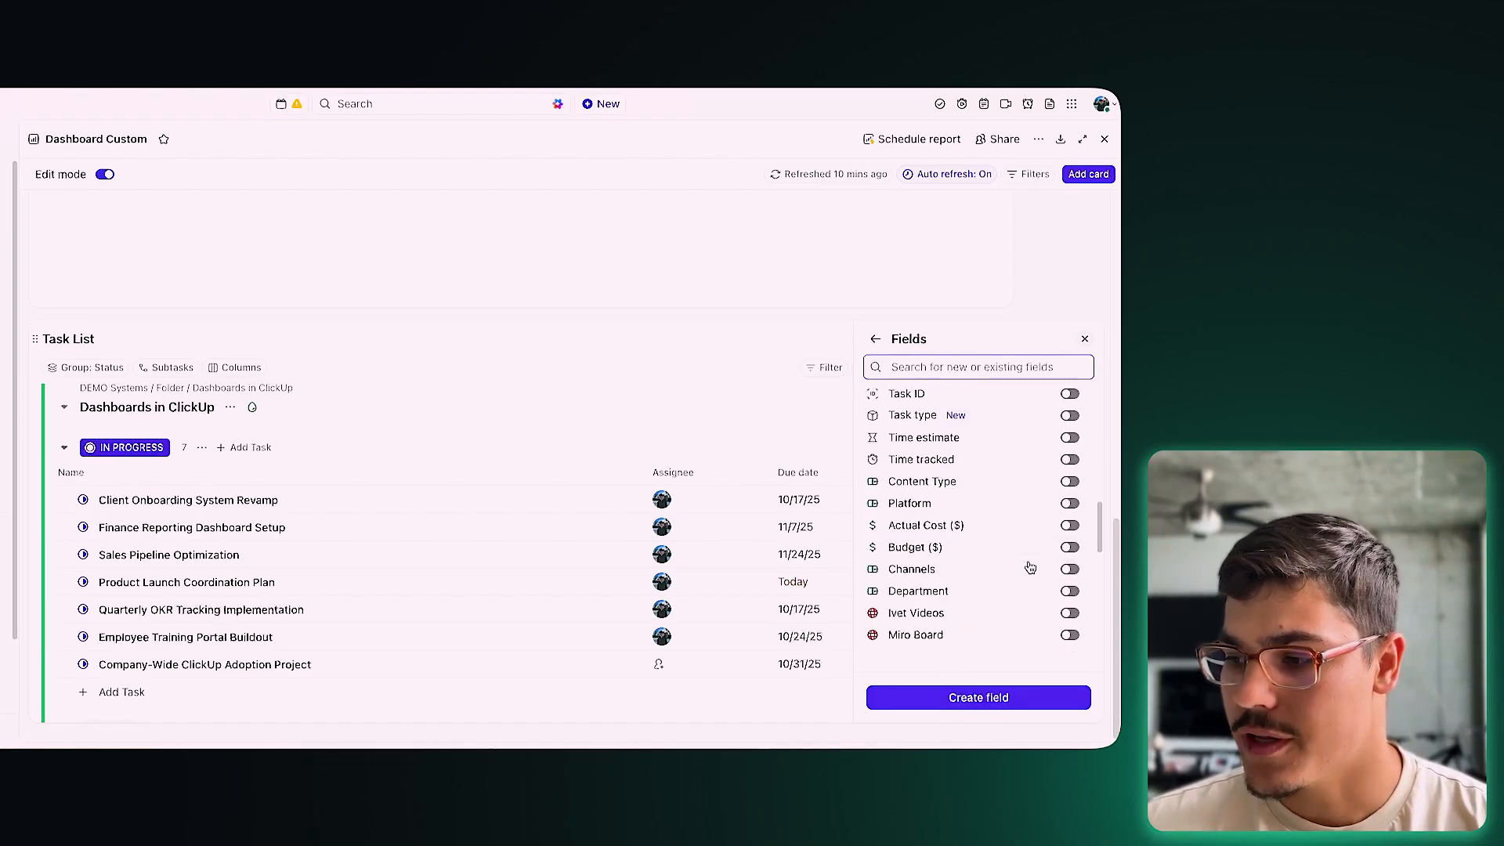
scroll(1026, 487, down, 2)
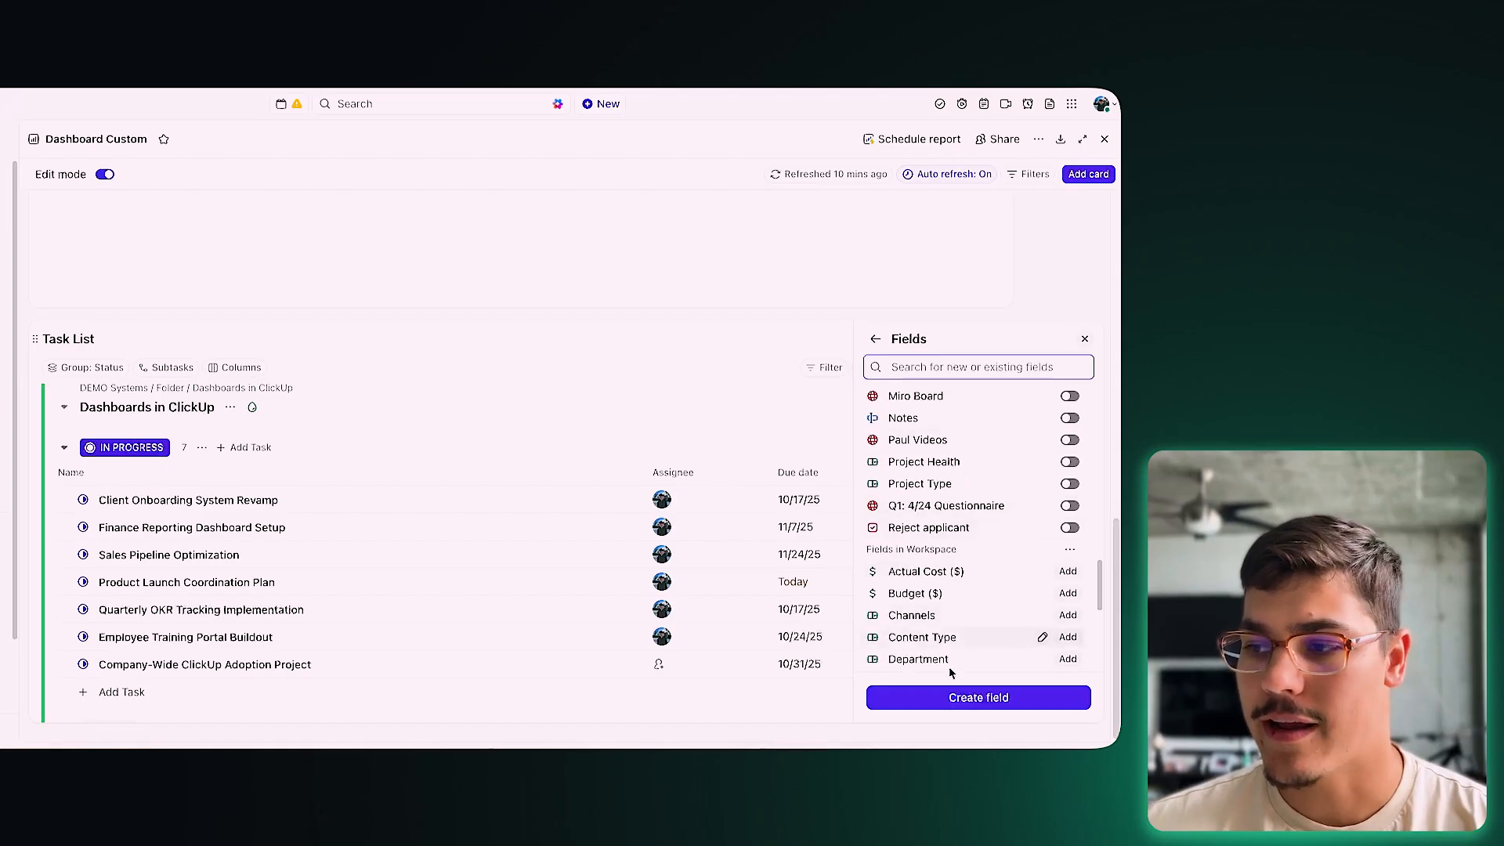
click(672, 553)
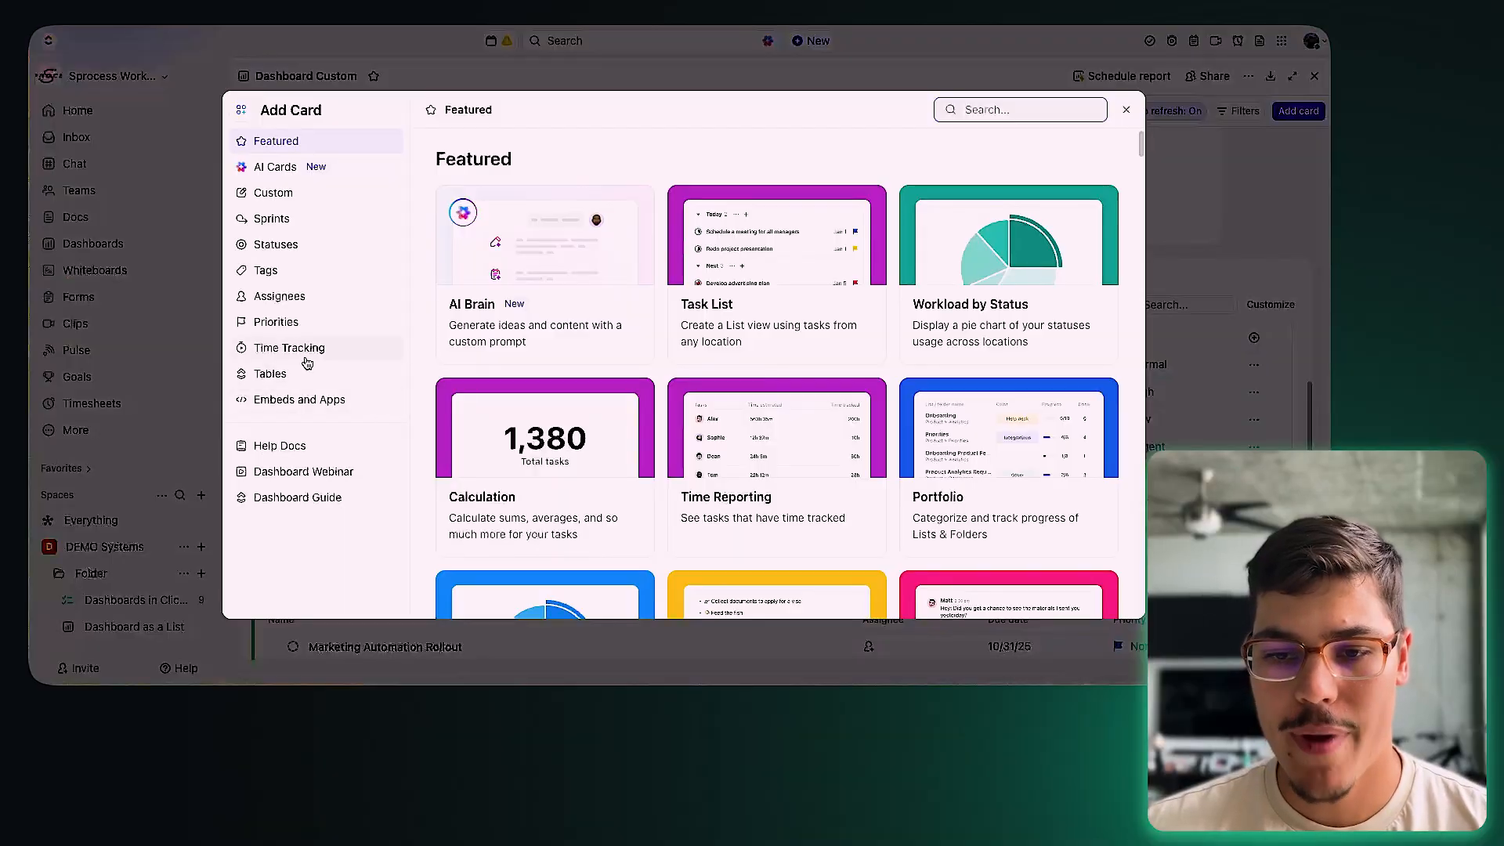
Step: Show the Tables cards such as Overdue Tasks, Priority Tasks and Milestones in Add Card
click(307, 370)
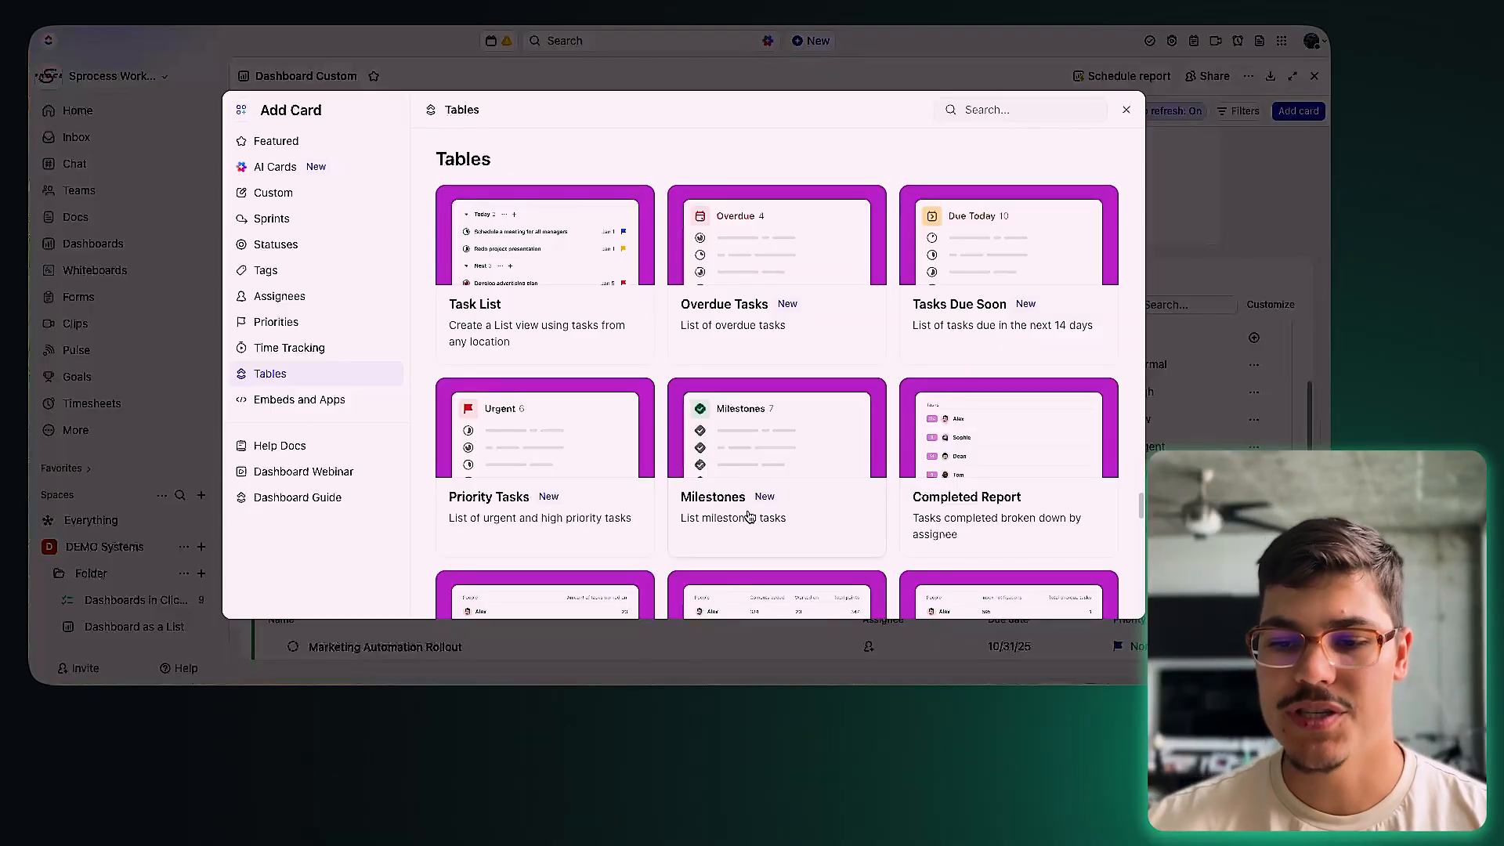
Step: Try setting up a Milestones card, review its location and Task type filter, then cancel
scroll(834, 517, down, 2)
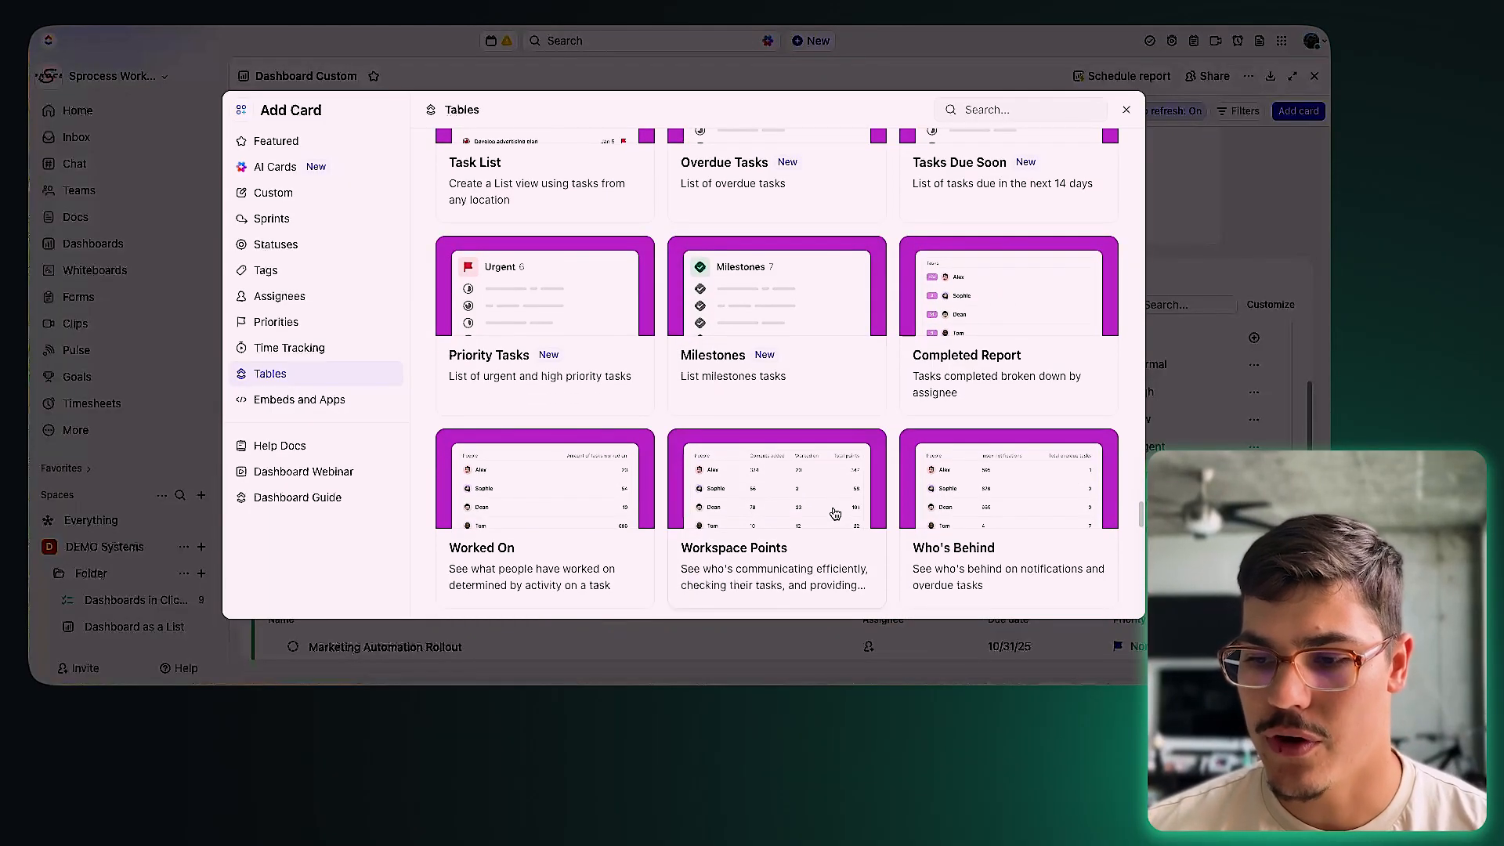
click(744, 388)
click(990, 467)
click(1058, 366)
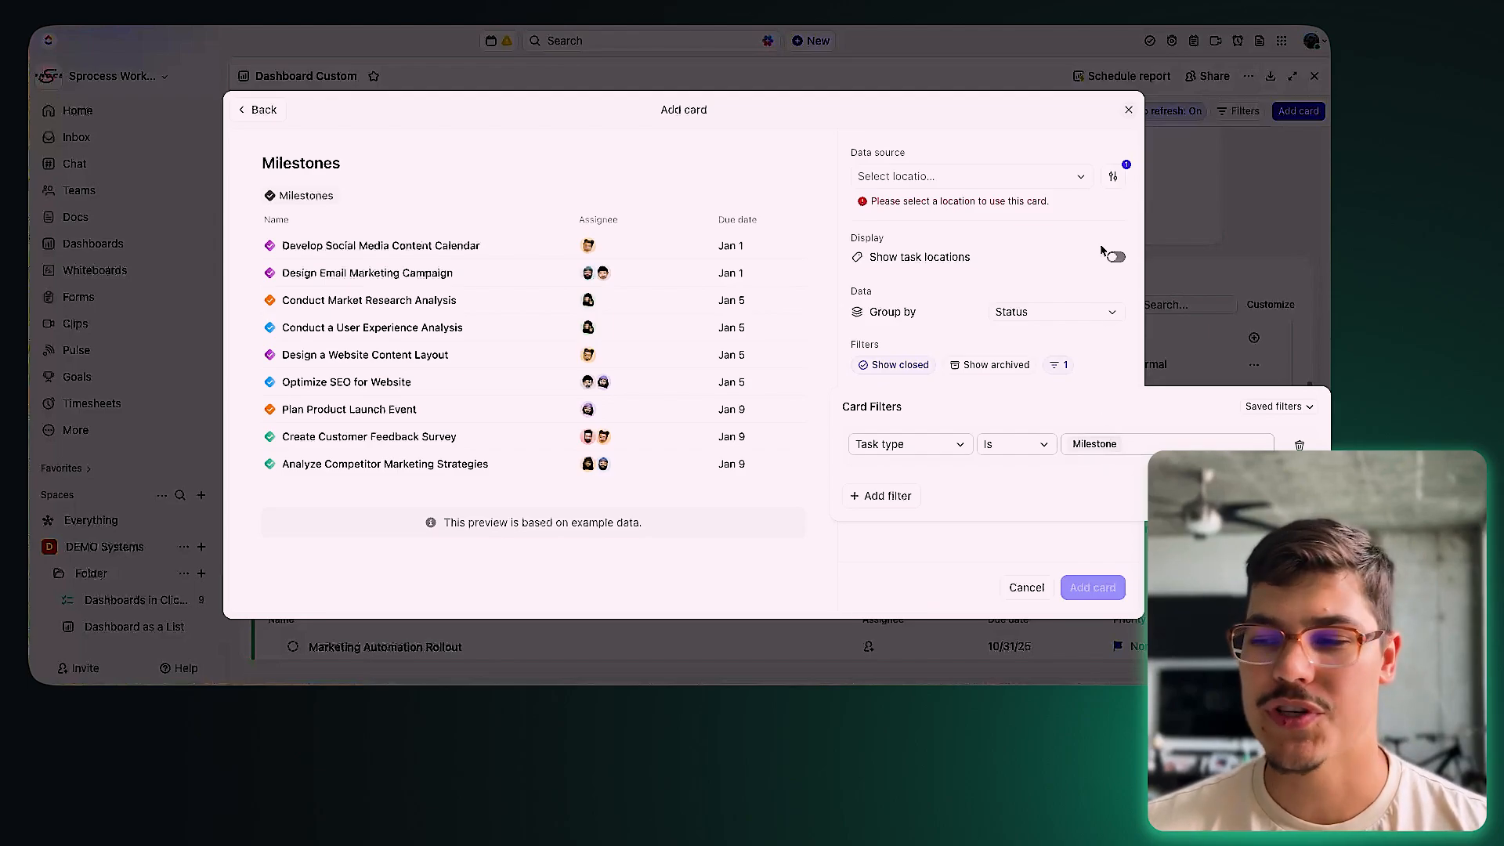
click(1103, 278)
click(1129, 110)
Step: Add the Who's Behind card from the Tables templates to the dashboard
click(1310, 114)
click(270, 374)
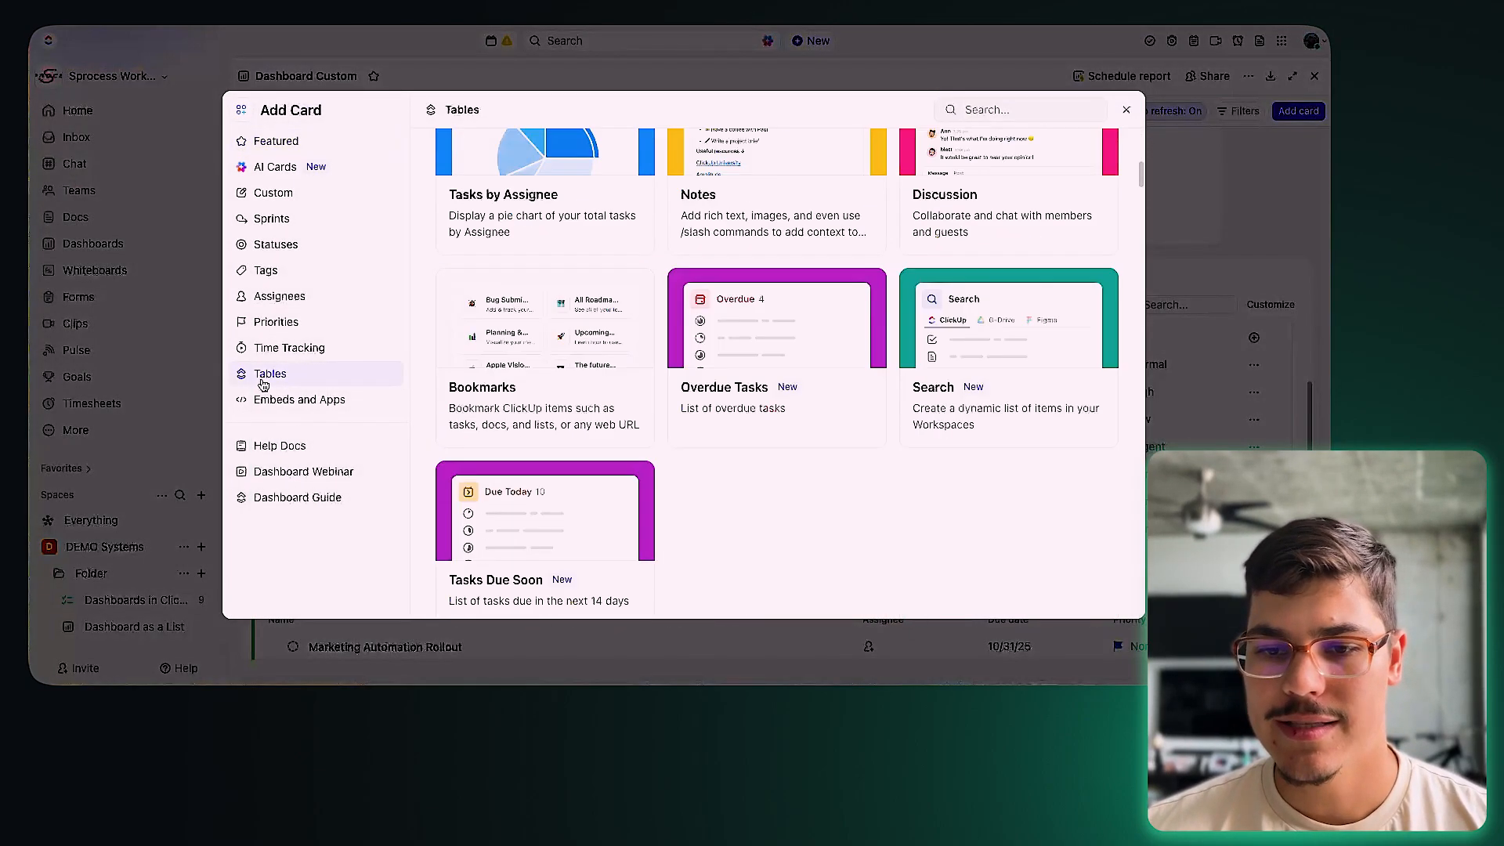
scroll(796, 504, down, 5)
scroll(877, 466, down, 3)
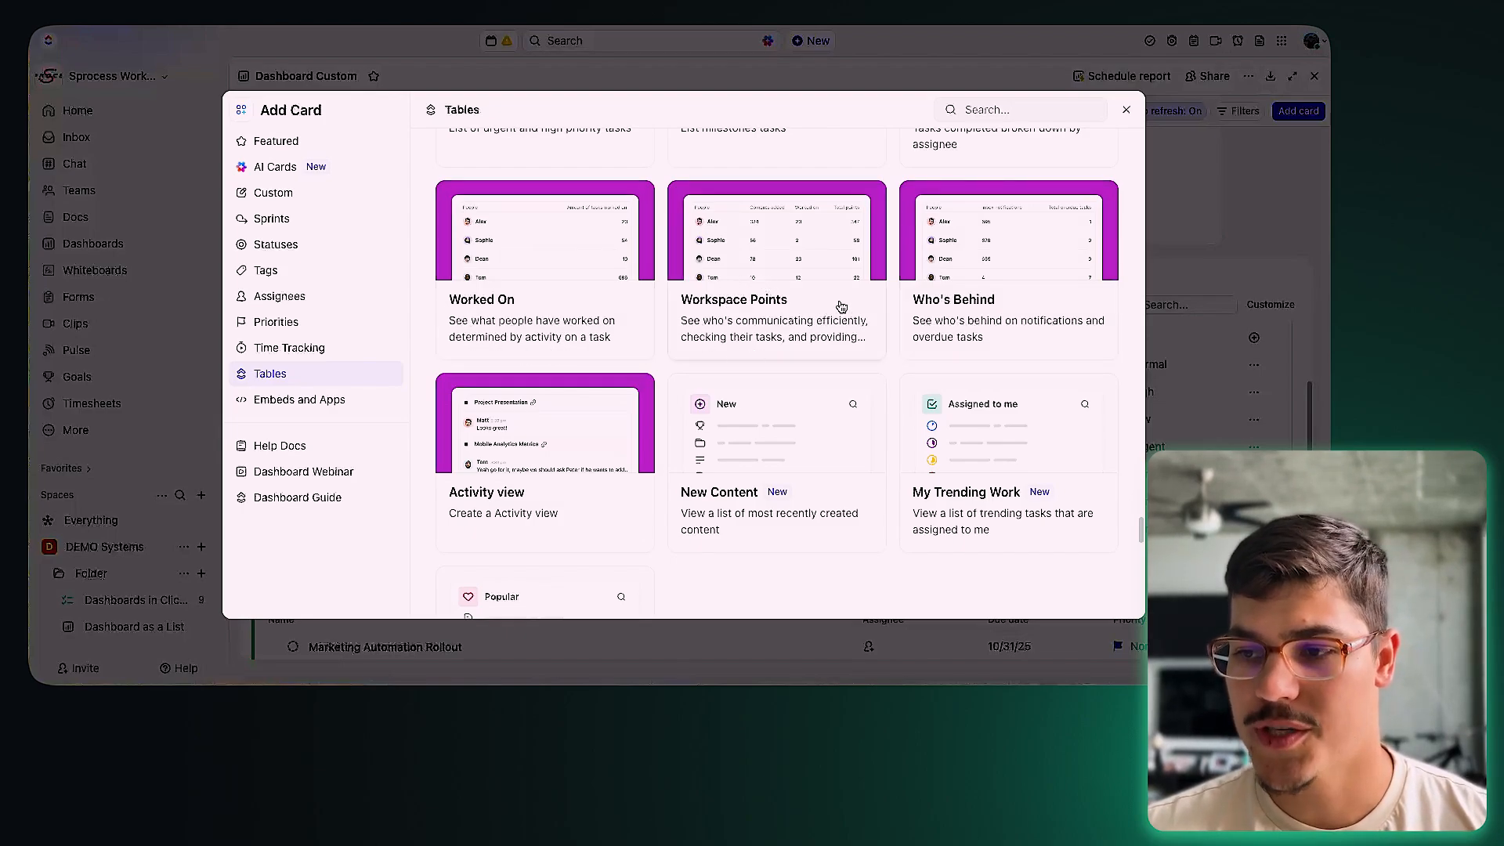
click(1016, 307)
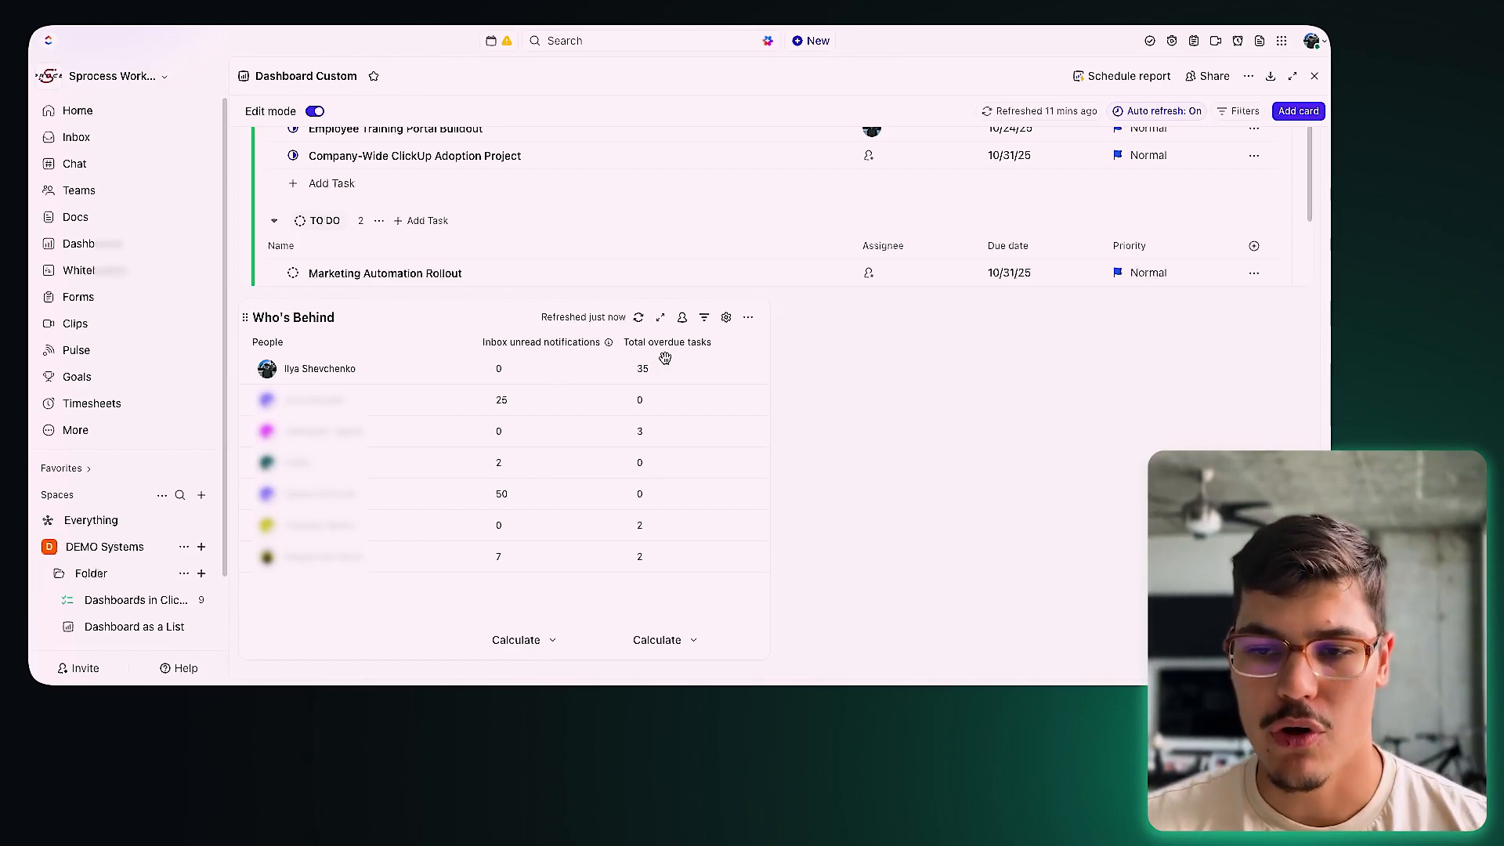
Step: Open the Who's Behind card's settings and check the People list it covers
click(722, 323)
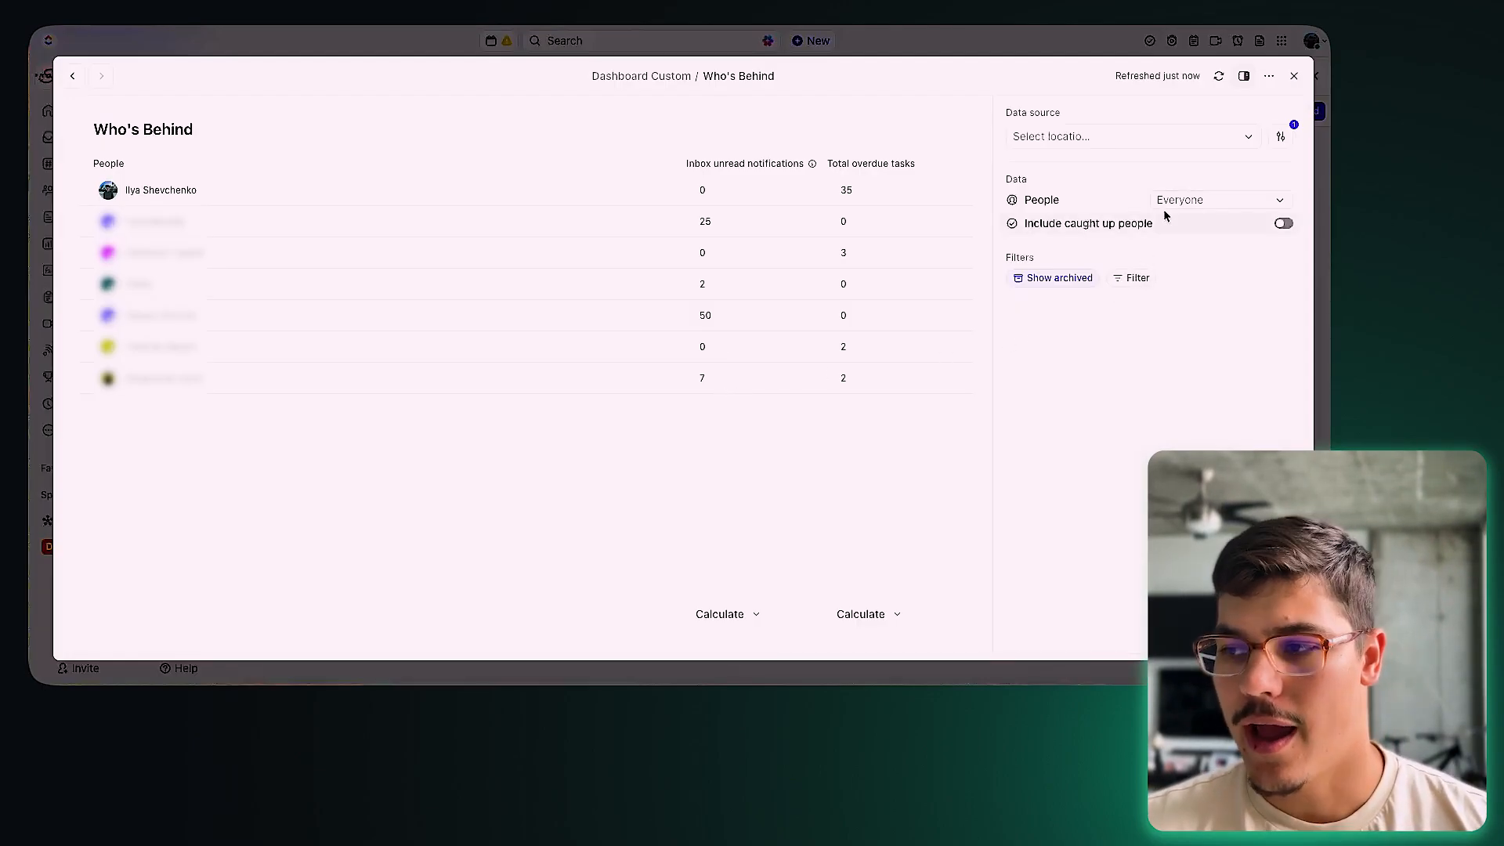
click(1169, 202)
click(1168, 204)
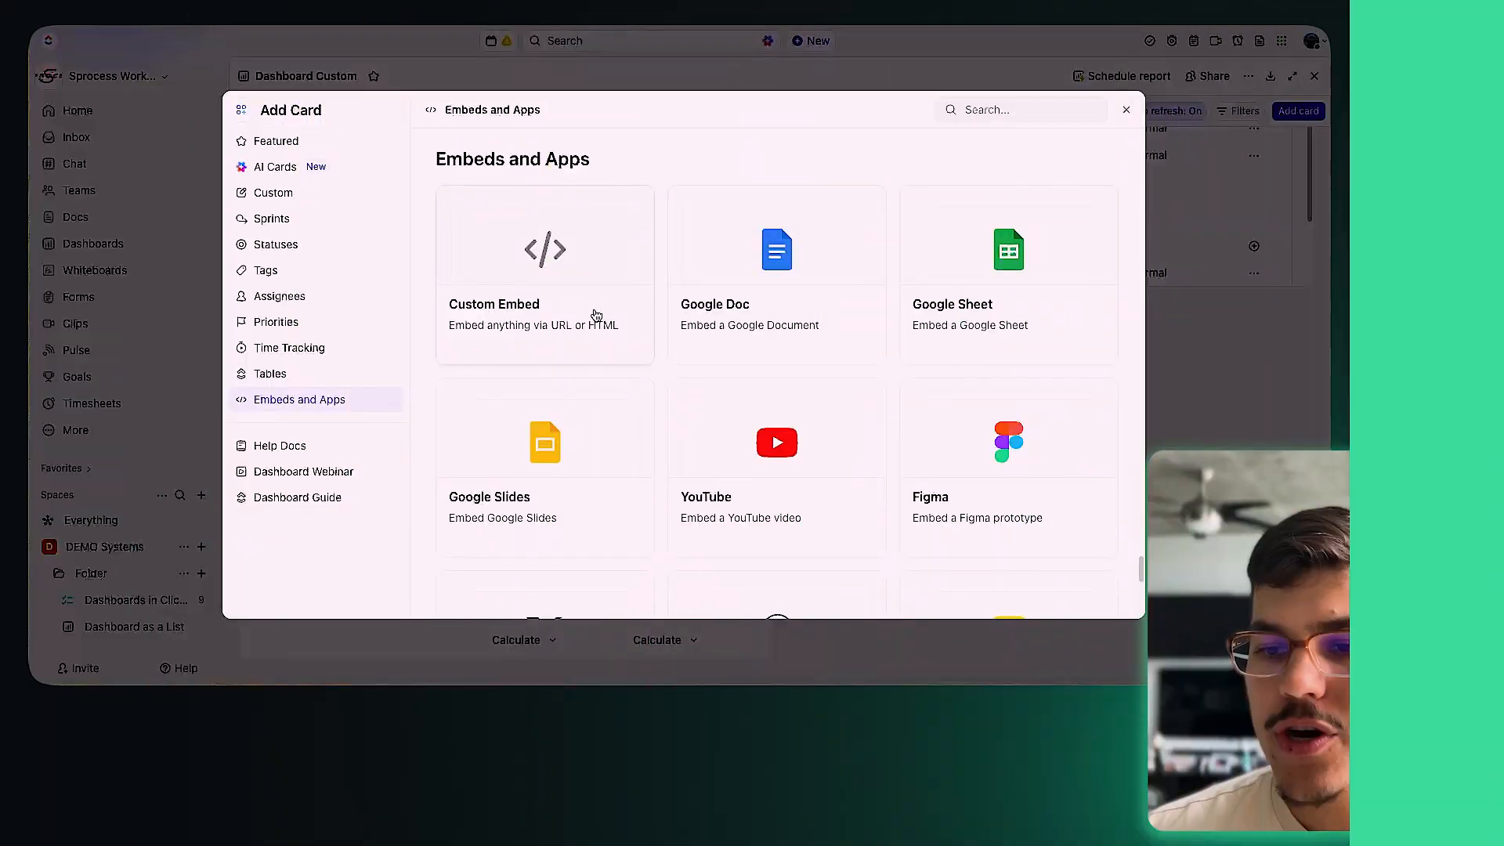
Step: Choose the Custom Embed card from the Embeds and Apps cards
scroll(940, 314, down, 1)
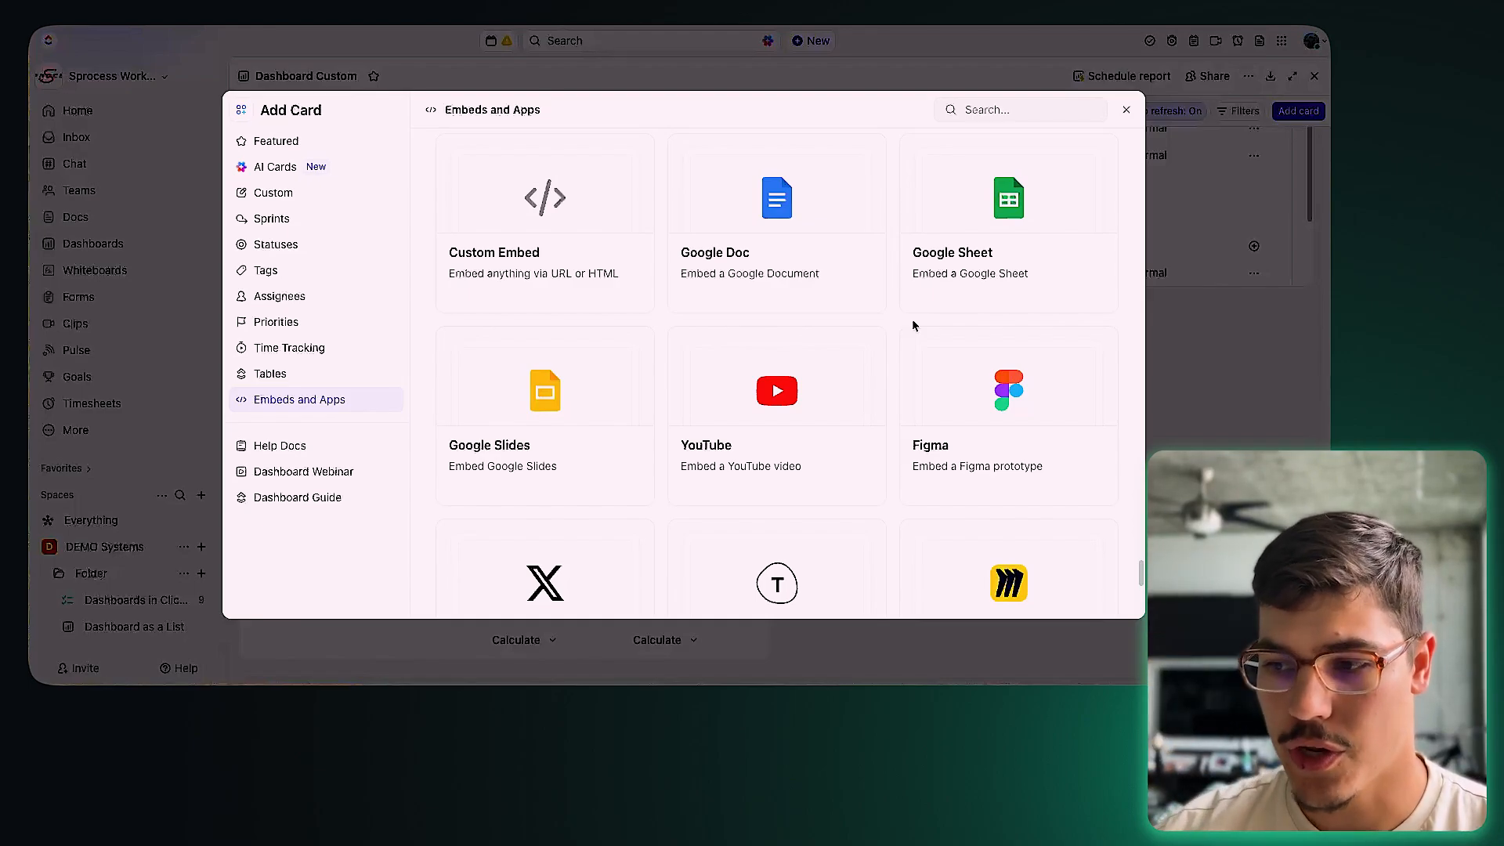
scroll(928, 338, down, 3)
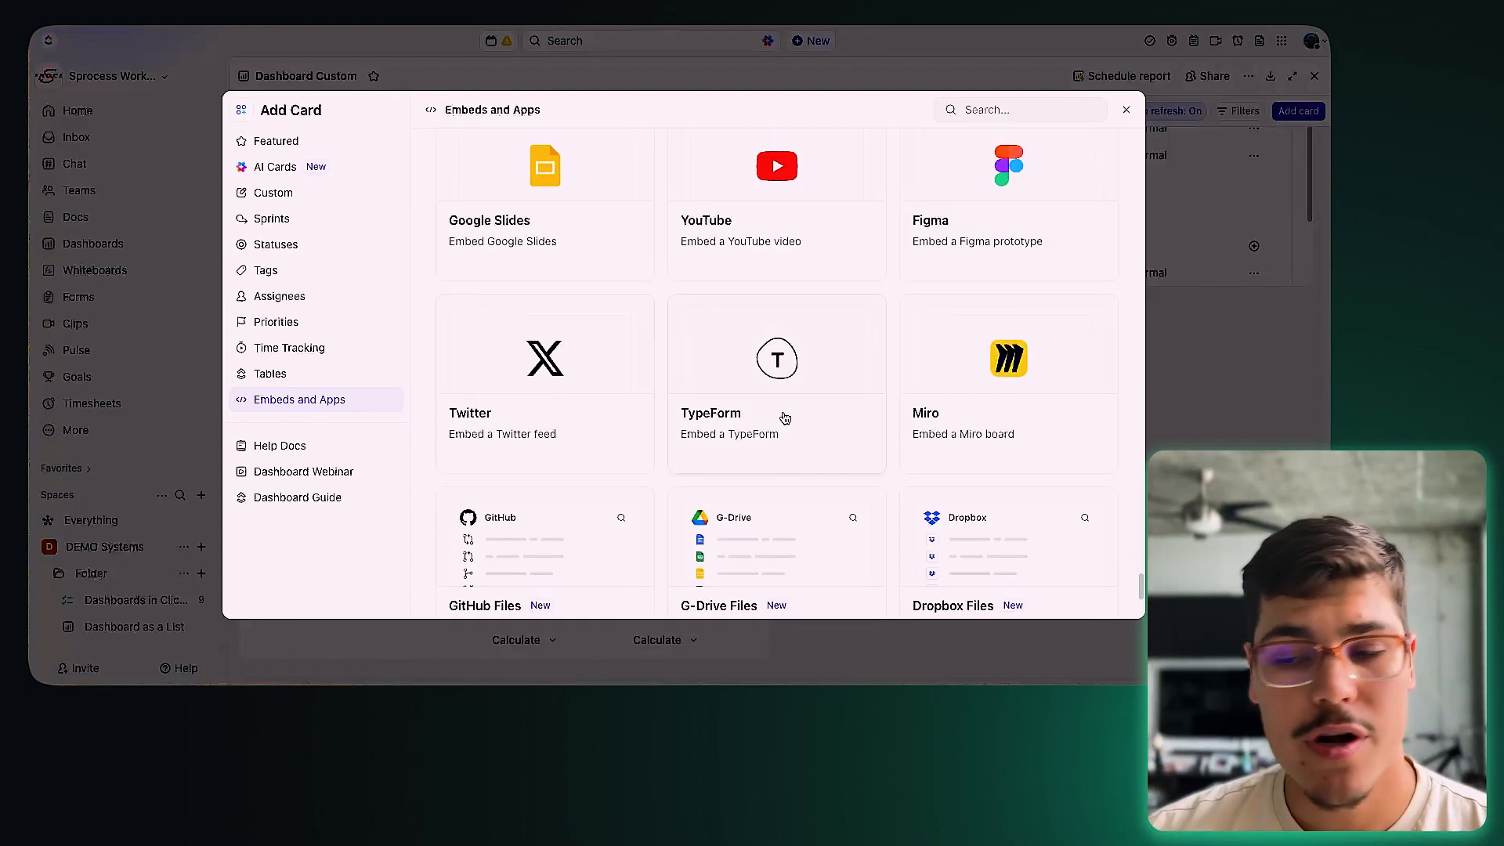
scroll(854, 423, down, 1)
scroll(853, 421, up, 3)
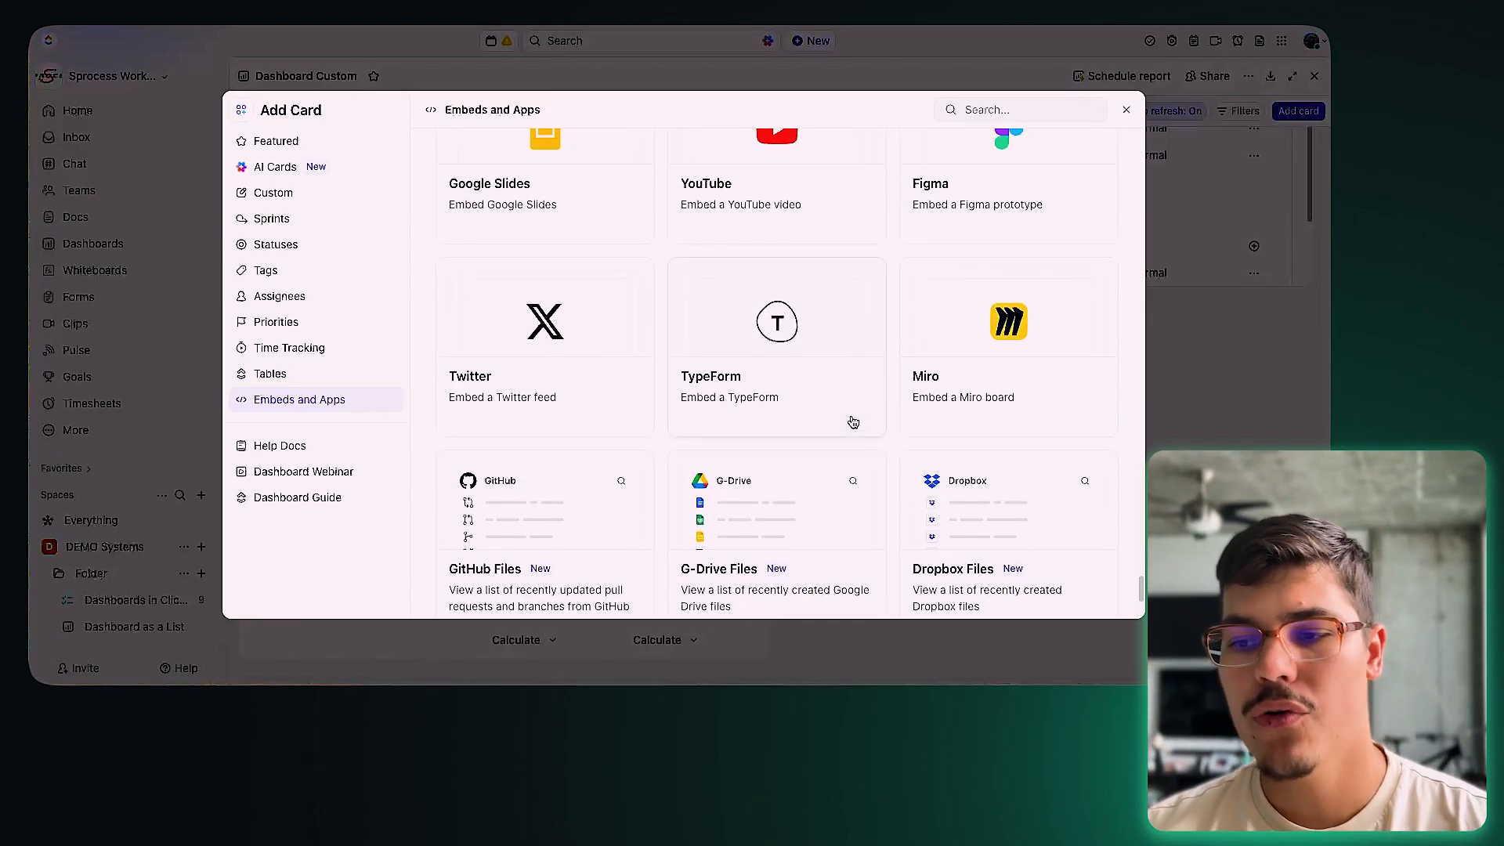
scroll(852, 419, up, 3)
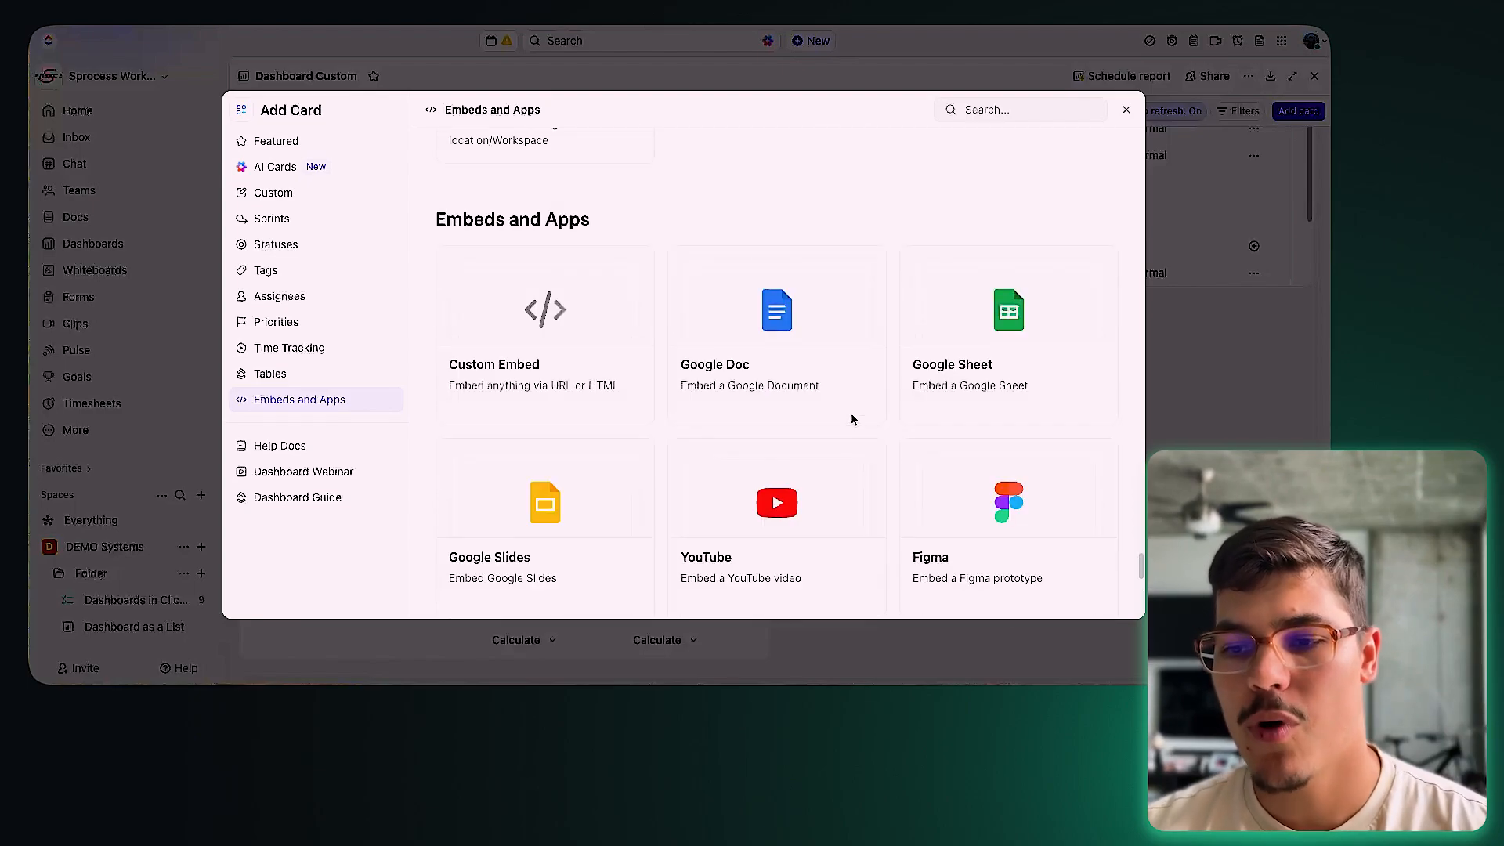
click(605, 391)
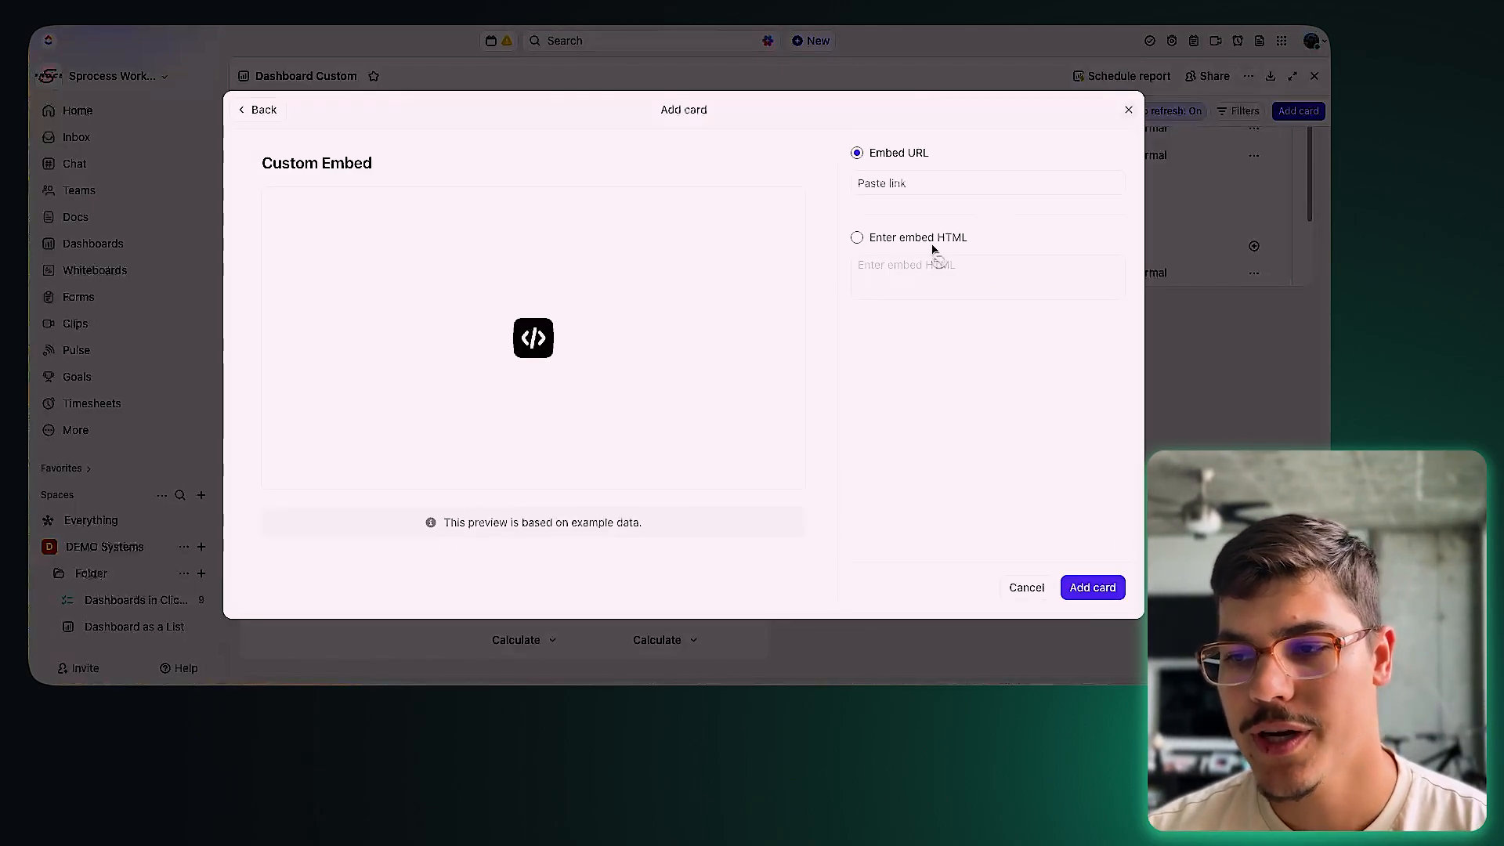
click(922, 180)
text(ht)
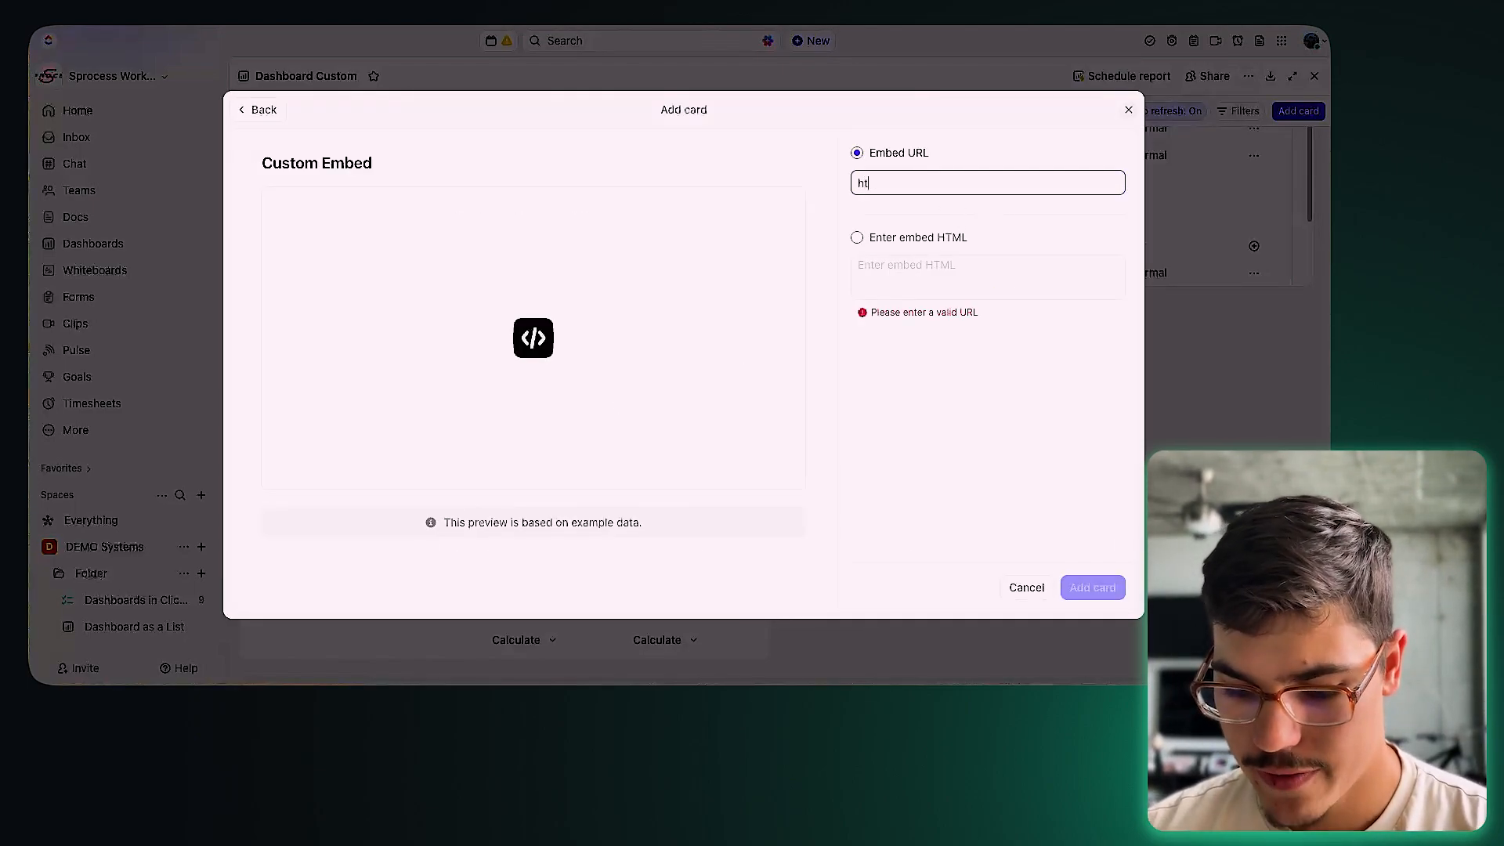
text(tps)
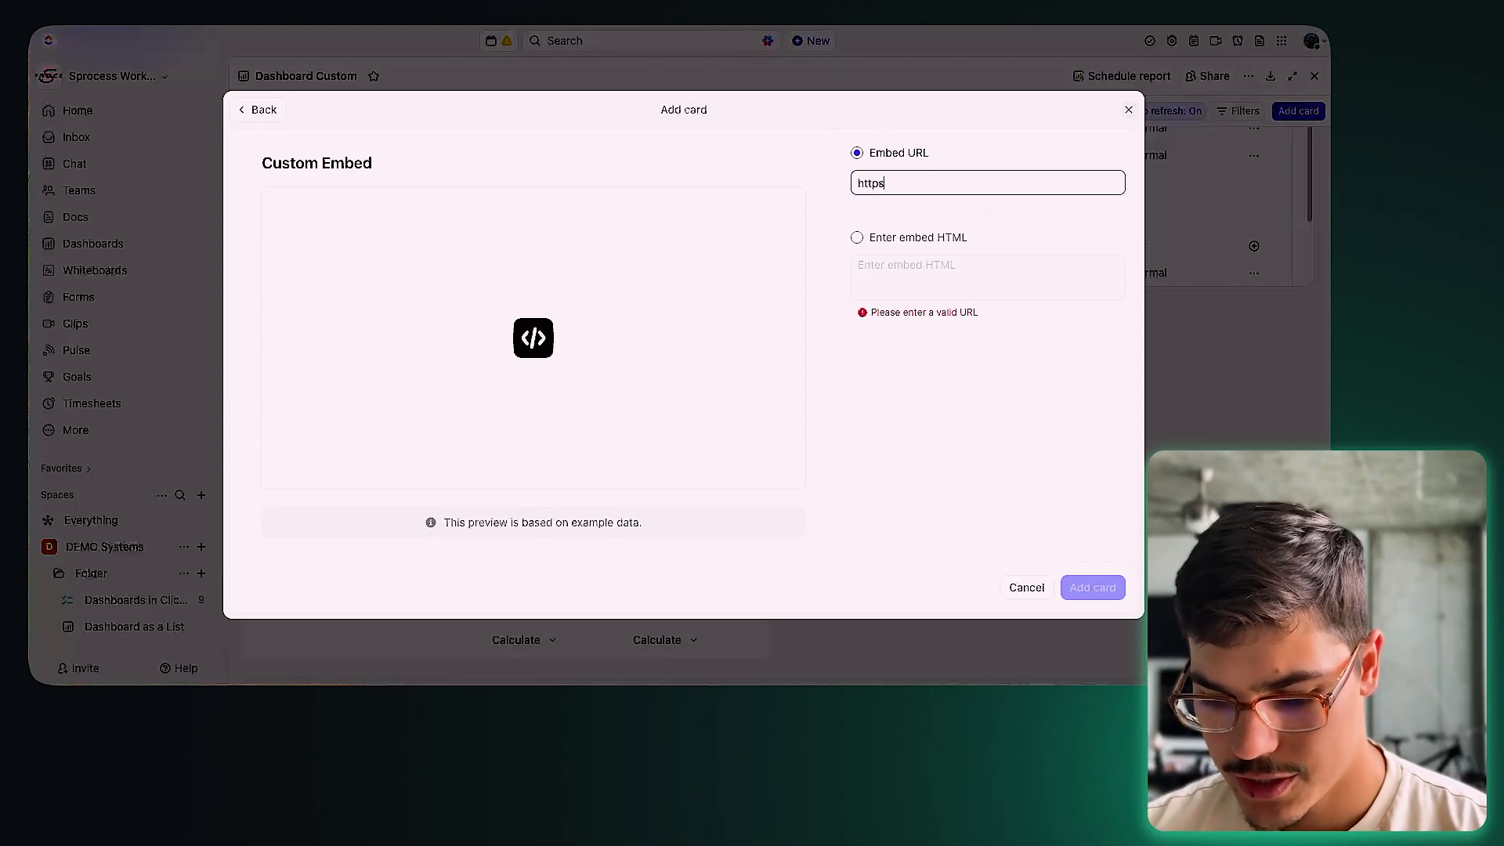
text(://sprocess.co)
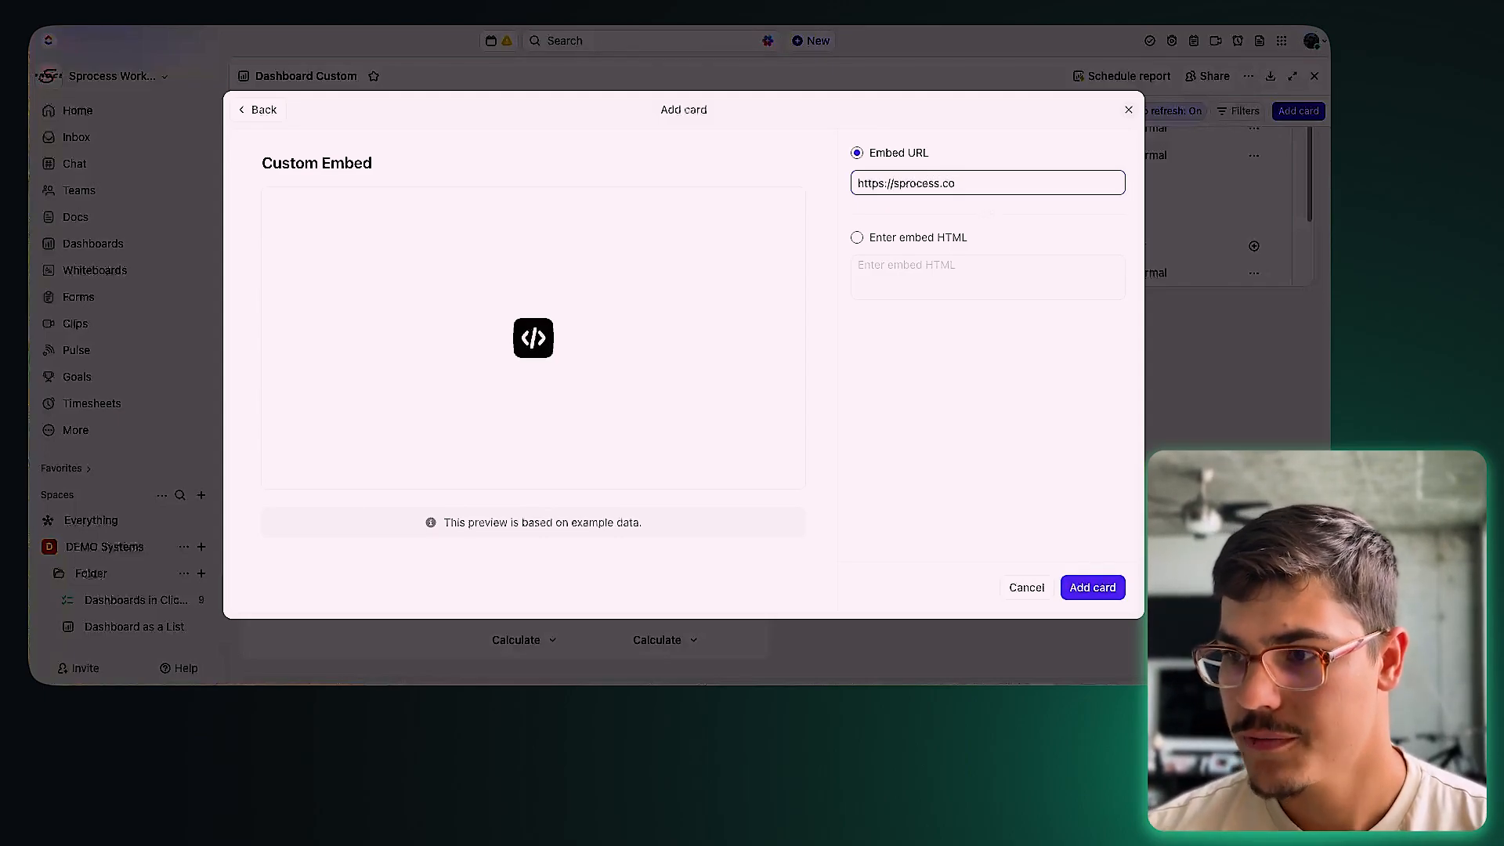
click(1101, 592)
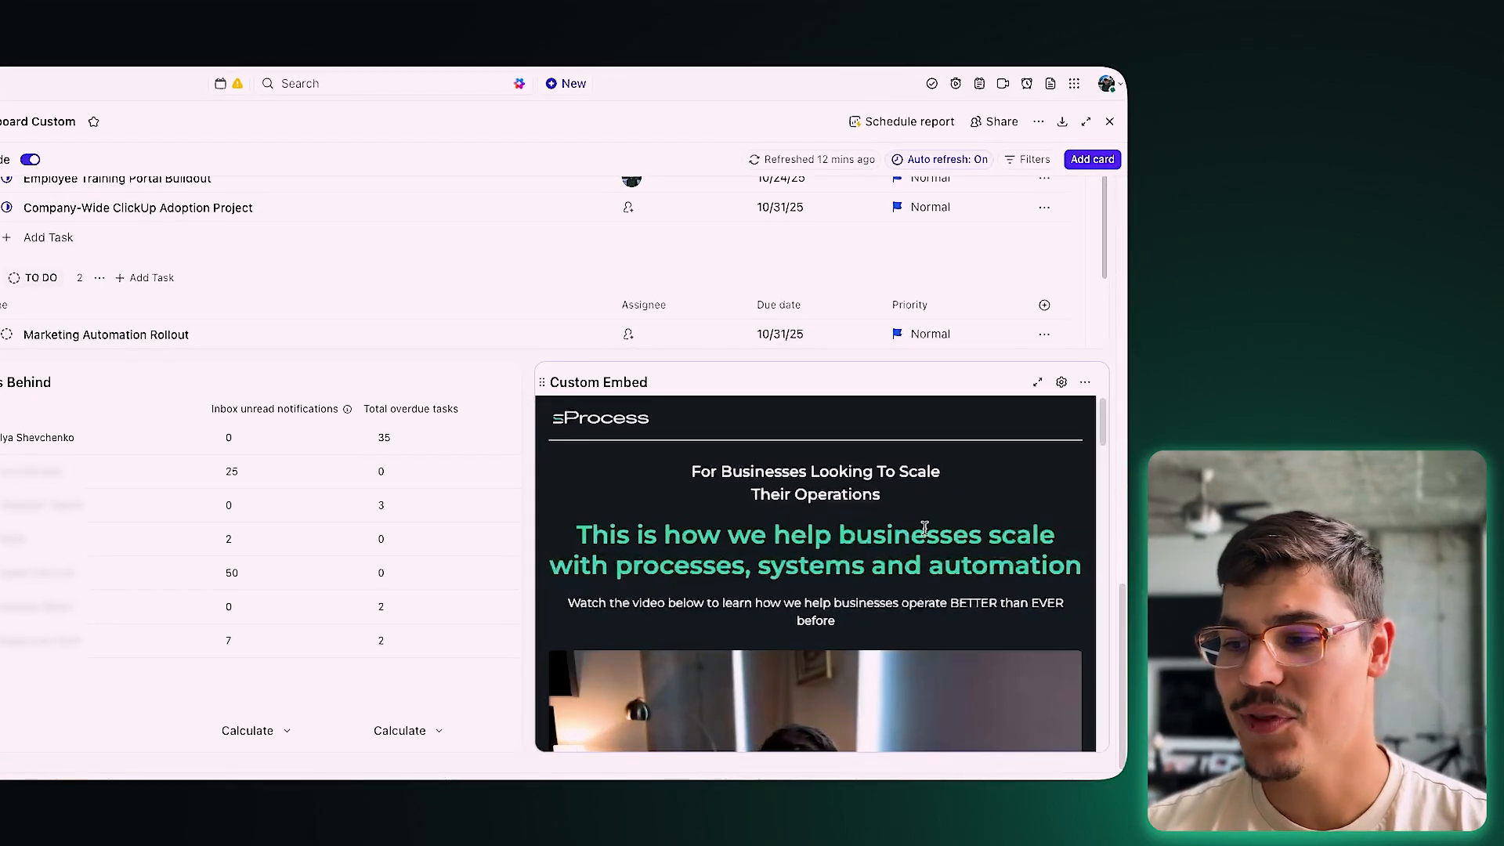
scroll(924, 528, down, 4)
scroll(916, 557, up, 4)
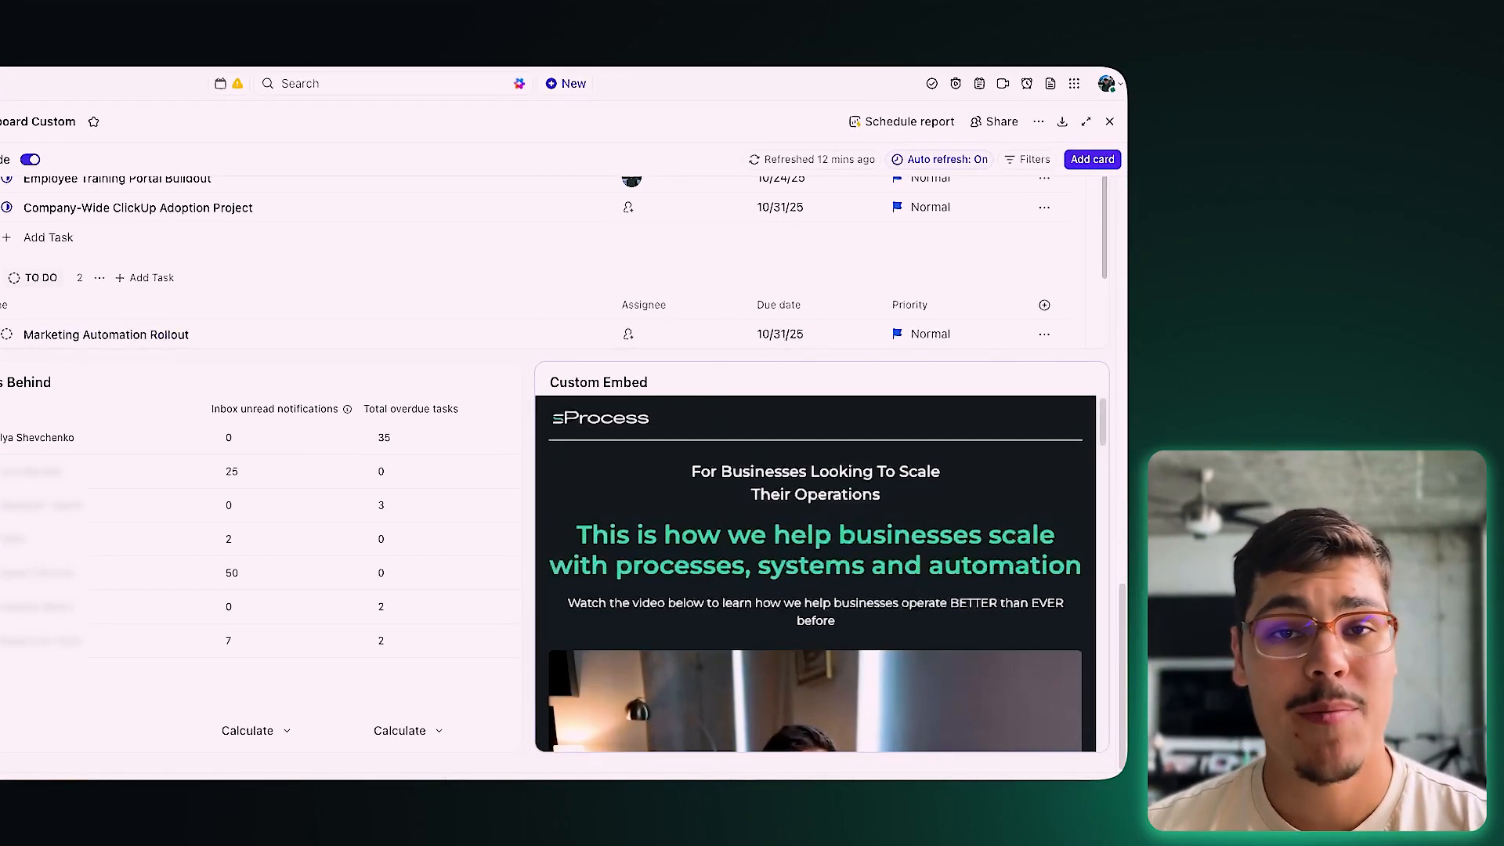
scroll(882, 485, down, 3)
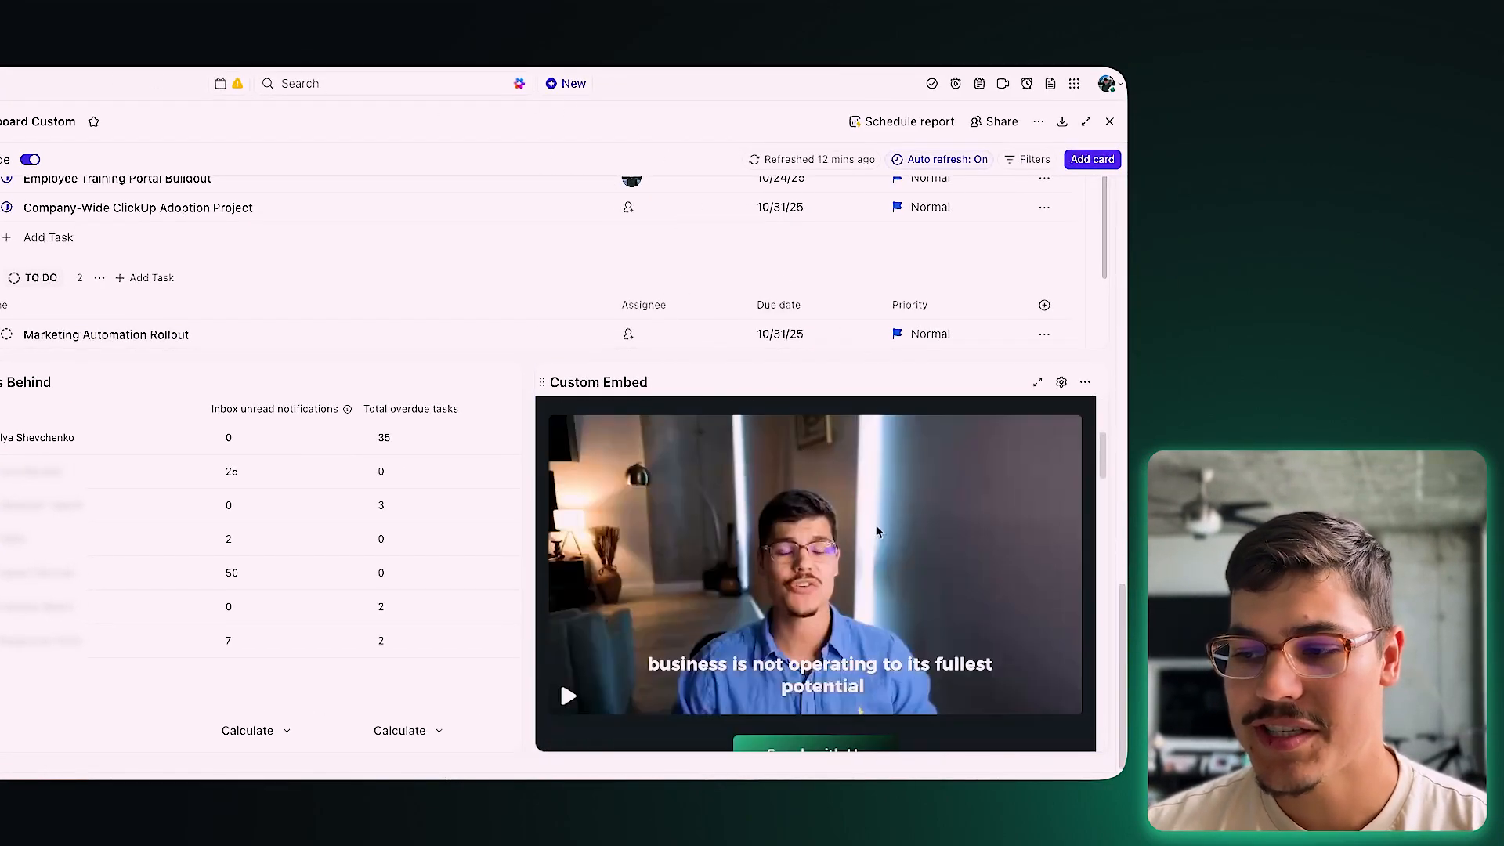
scroll(890, 580, down, 10)
scroll(892, 601, up, 3)
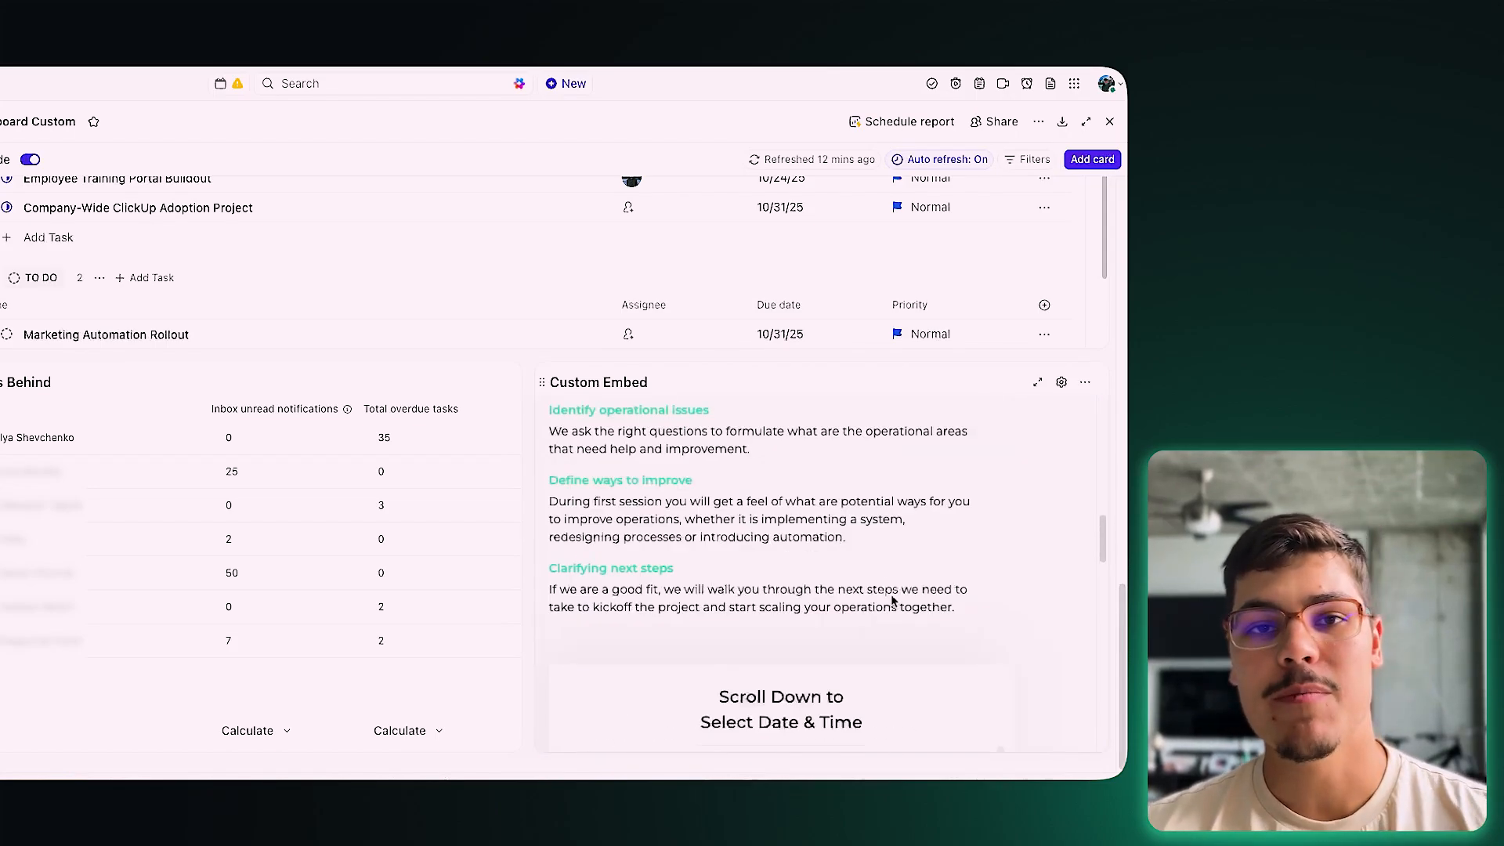
scroll(892, 601, up, 10)
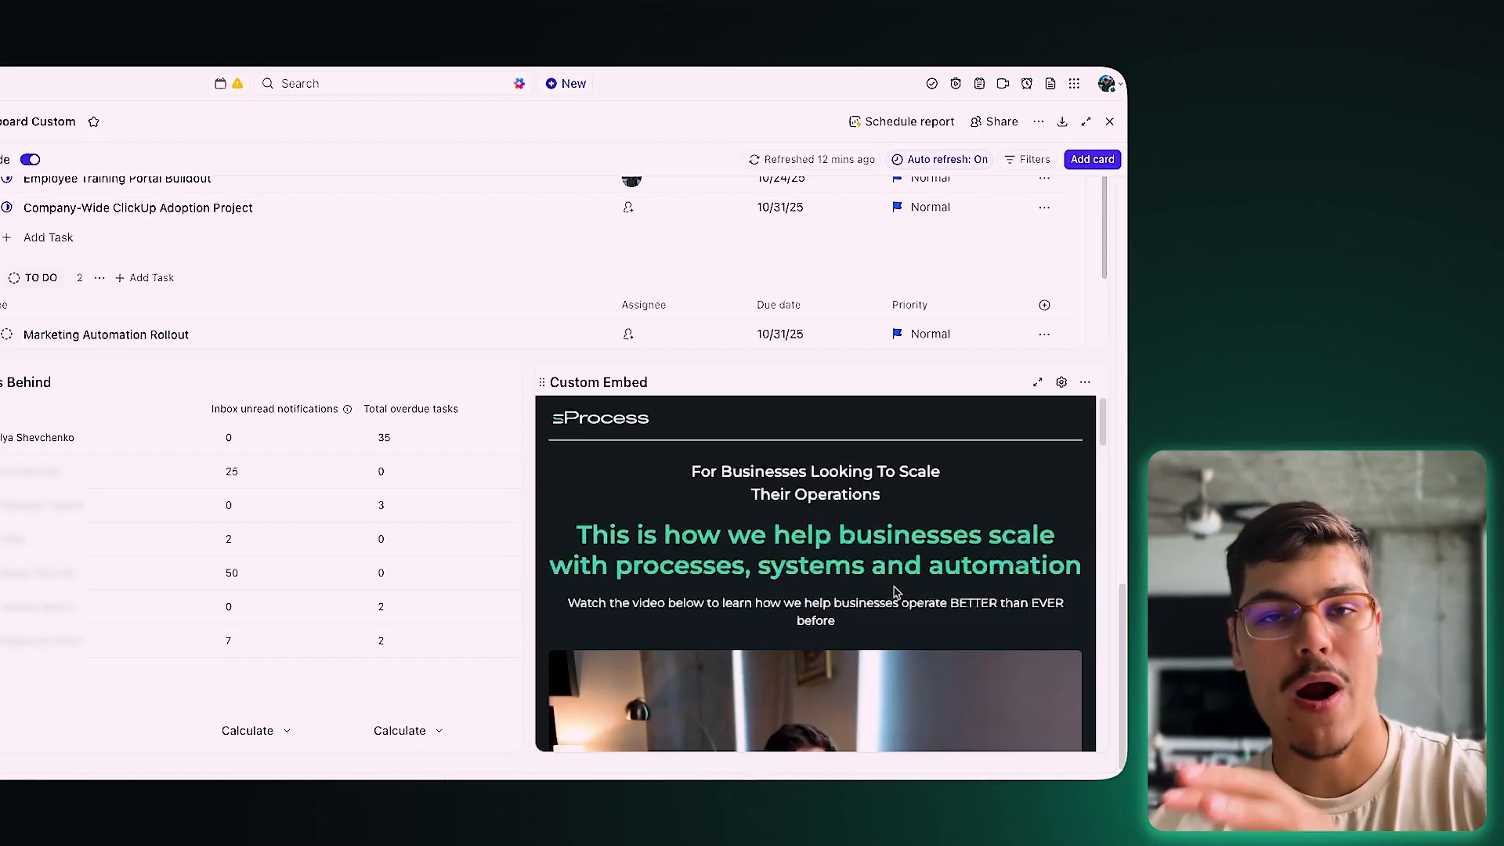
scroll(867, 572, down, 3)
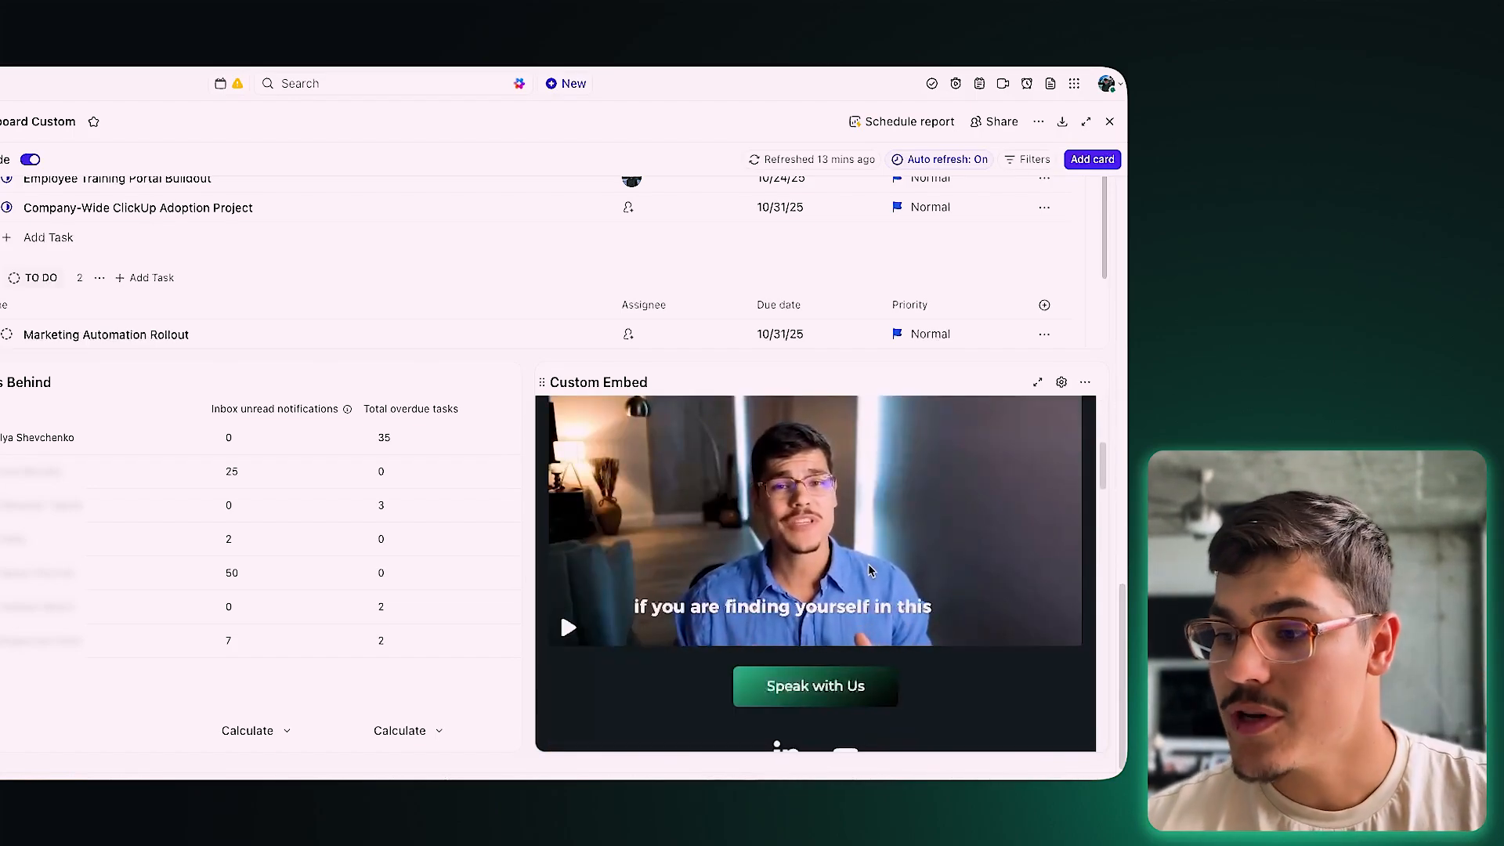
scroll(867, 564, down, 4)
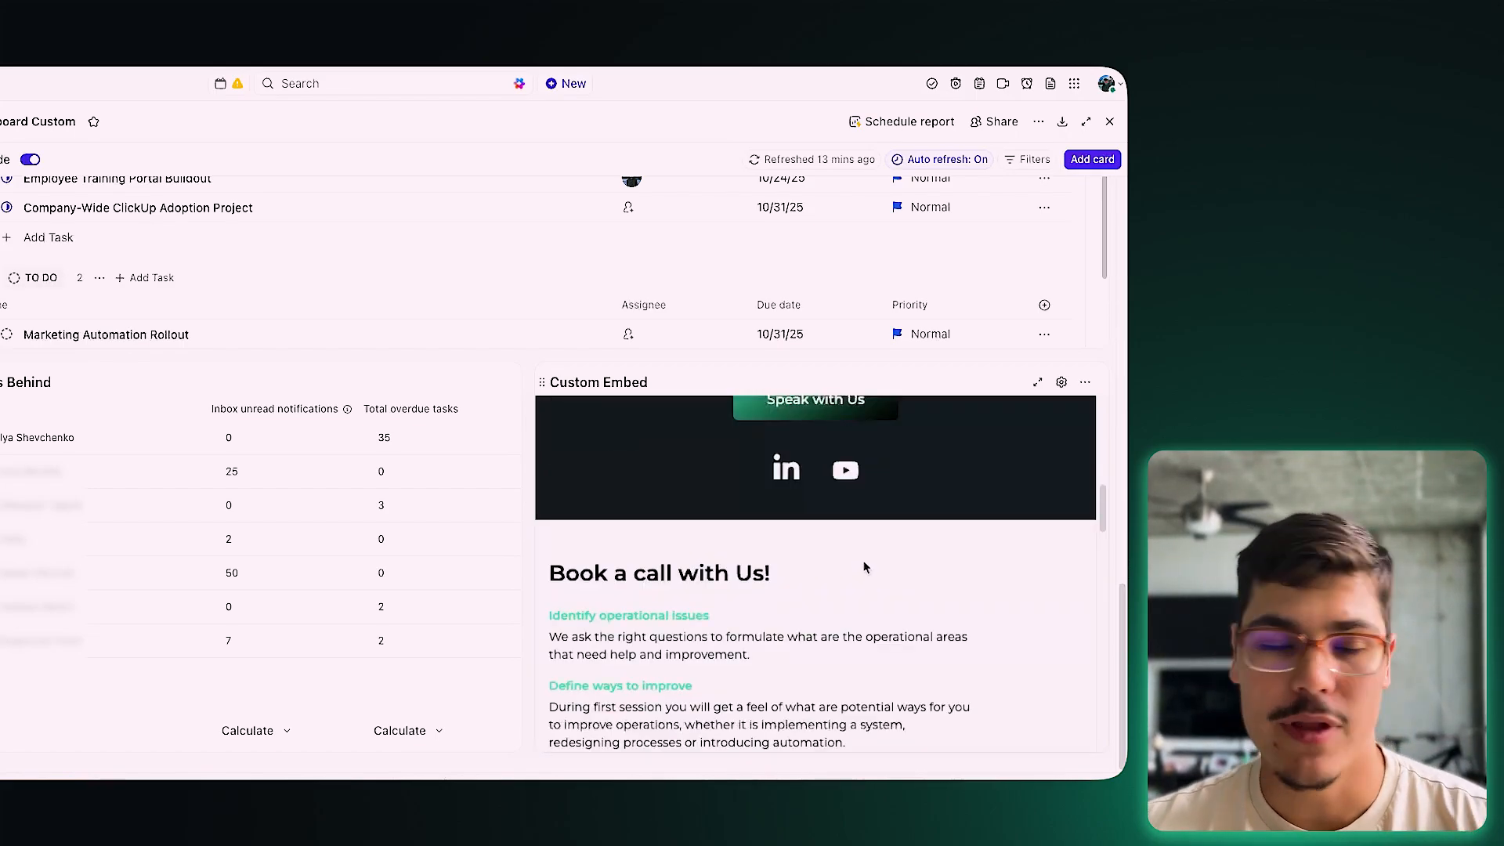
scroll(865, 567, down, 4)
scroll(805, 565, up, 3)
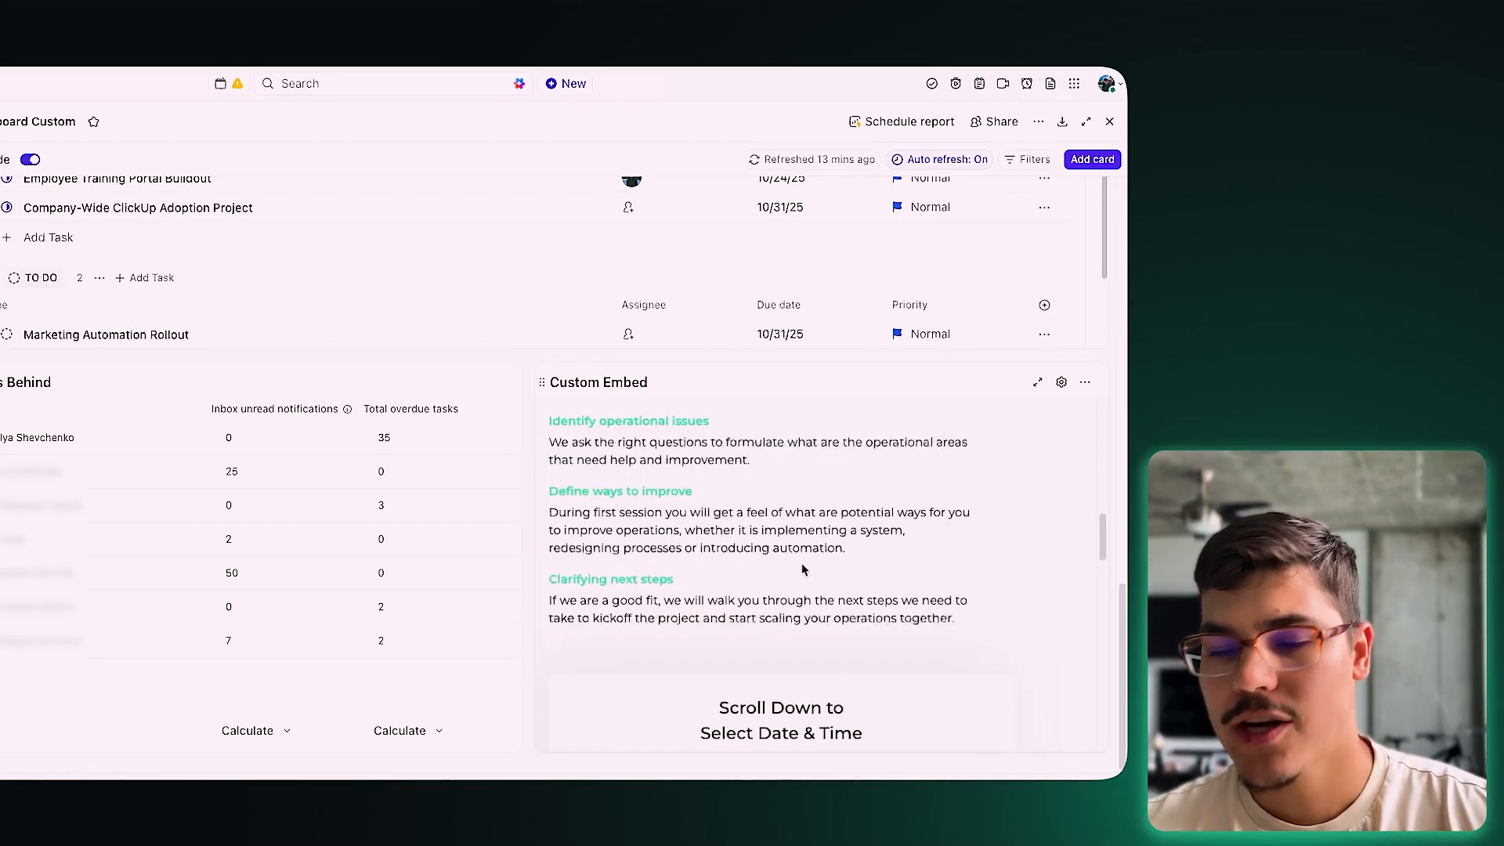
scroll(804, 570, up, 1)
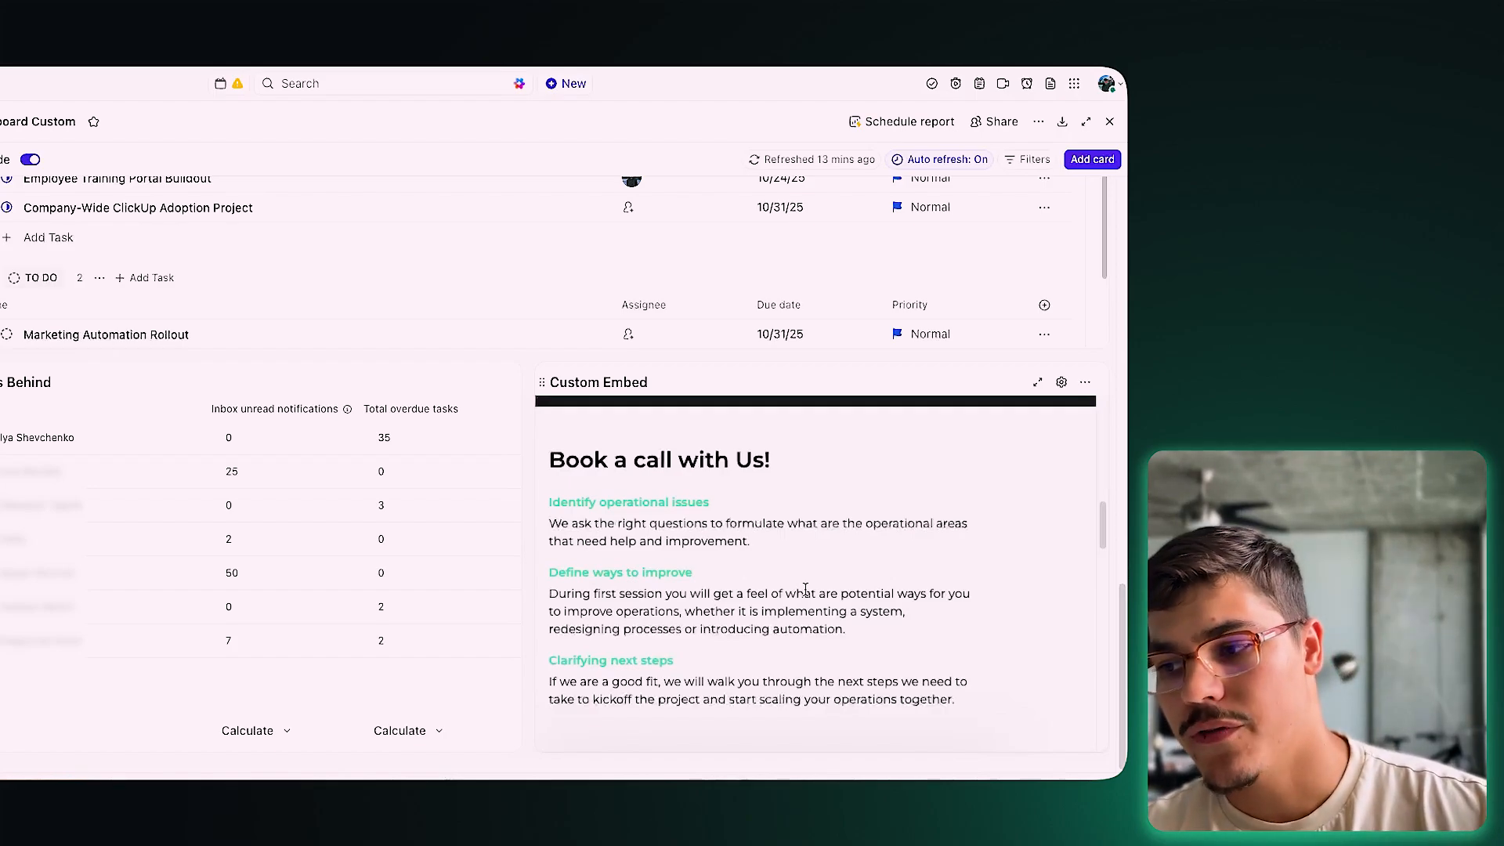
scroll(805, 589, up, 3)
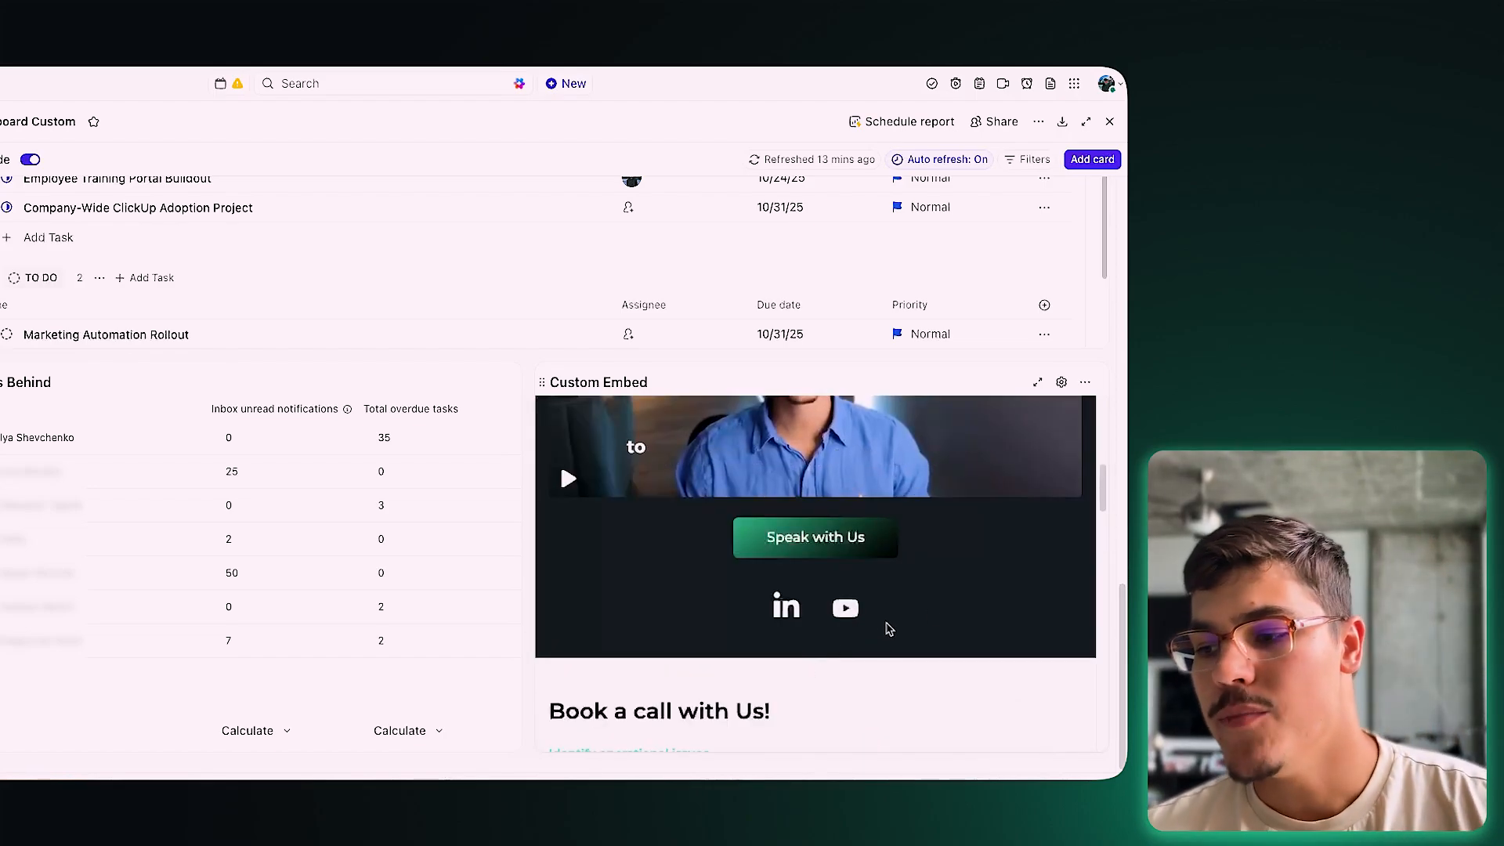
scroll(1003, 581, up, 4)
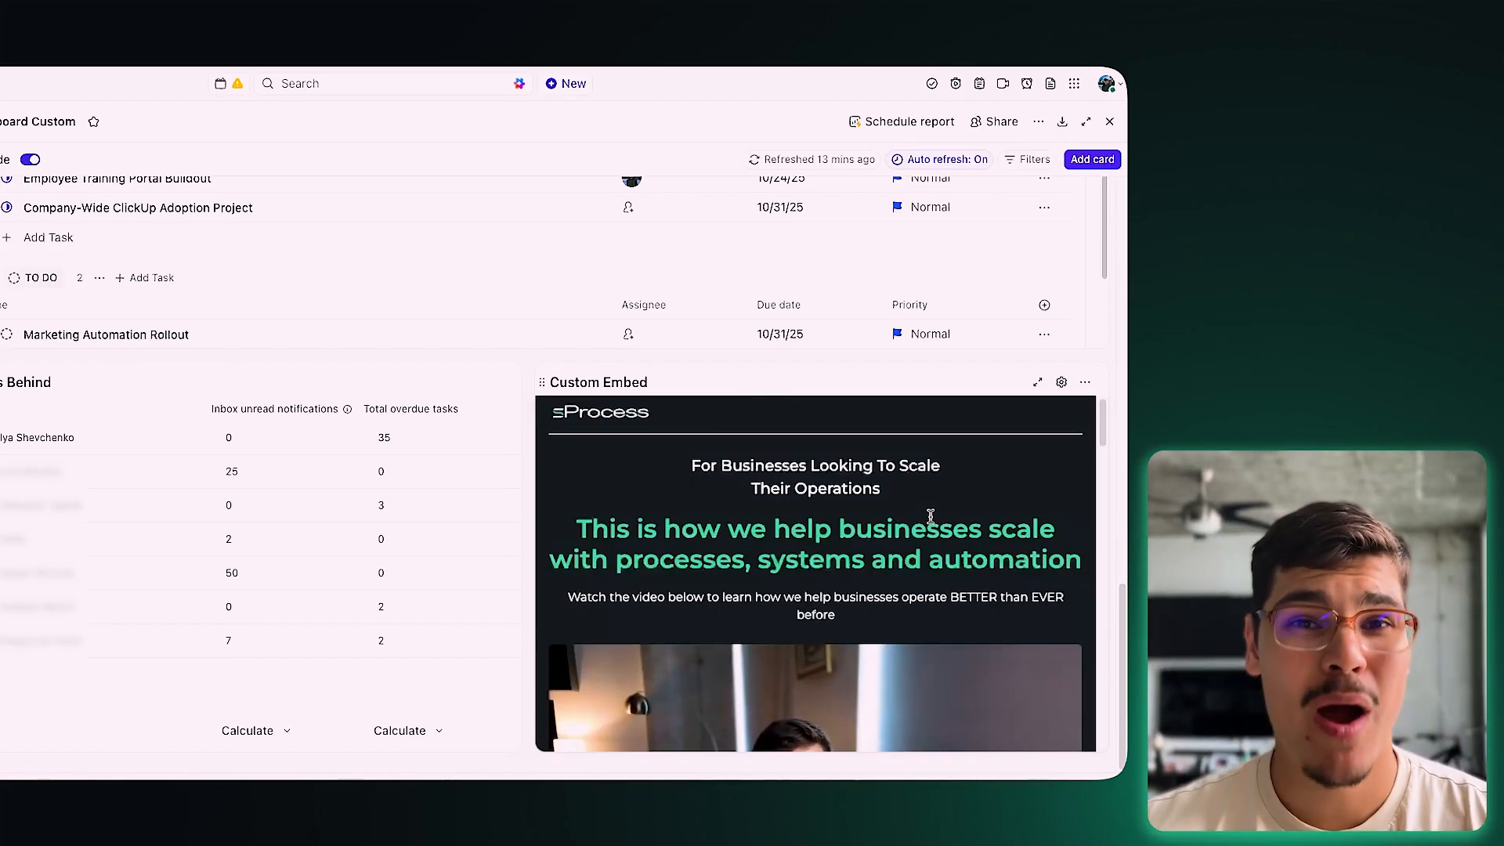
scroll(926, 564, down, 6)
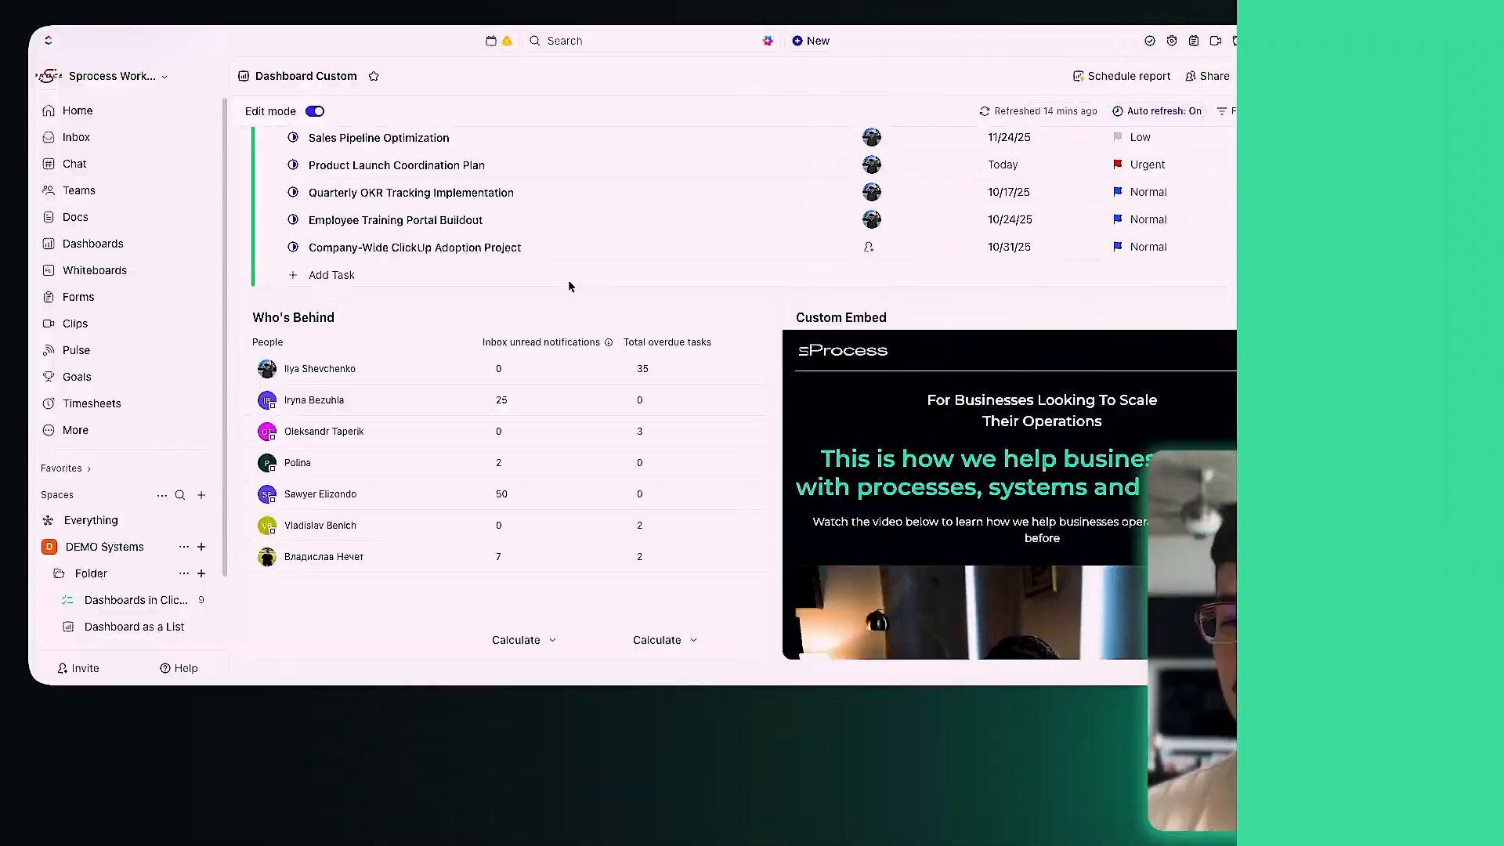
Step: Open the Share this Dashboard dialog for Dashboard Custom
scroll(565, 303, up, 10)
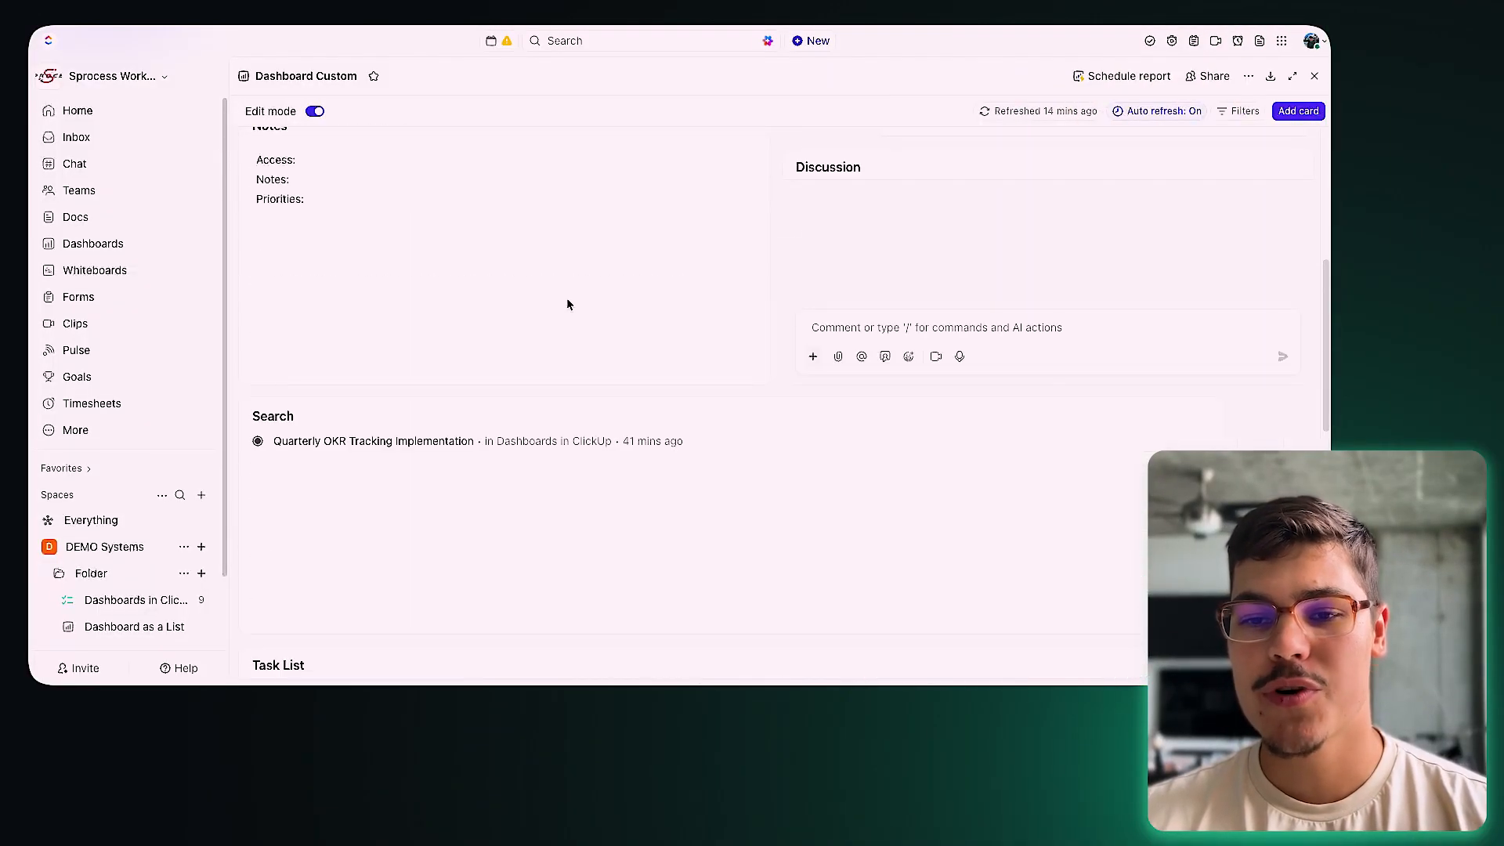
scroll(567, 304, up, 5)
scroll(145, 604, down, 1)
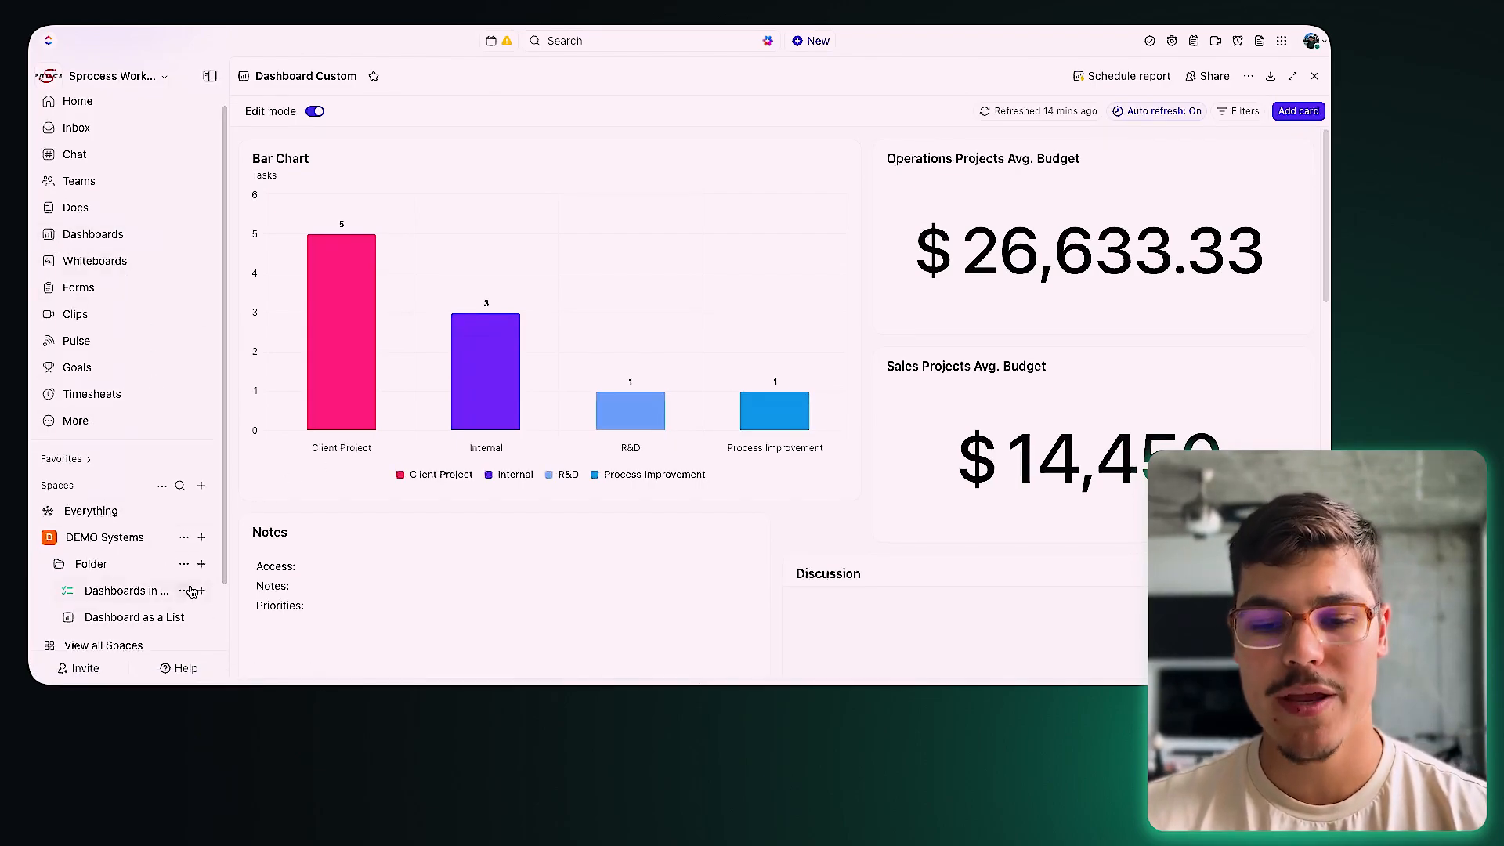
click(184, 591)
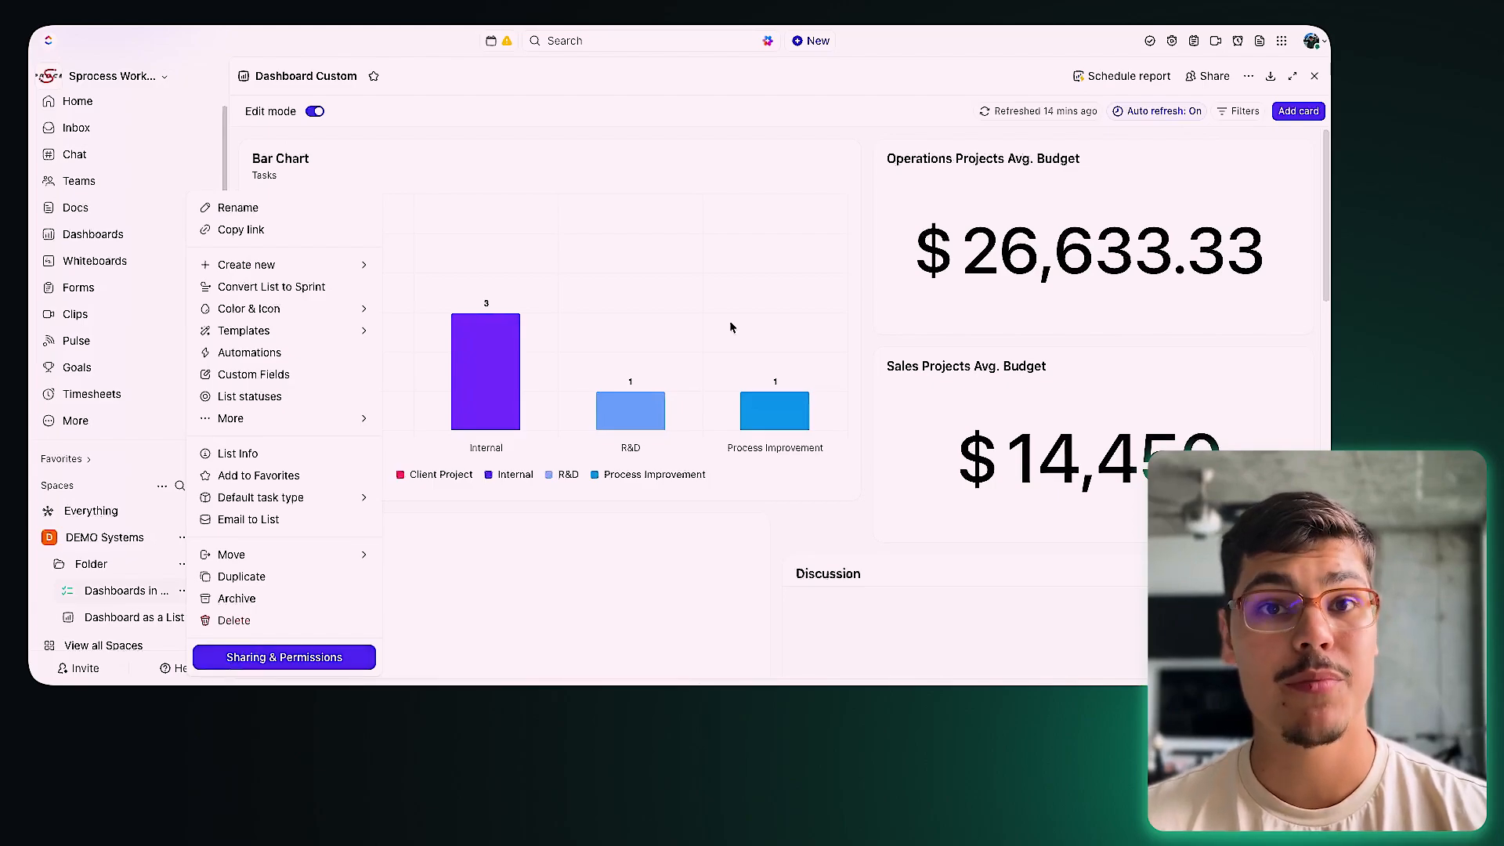
click(975, 200)
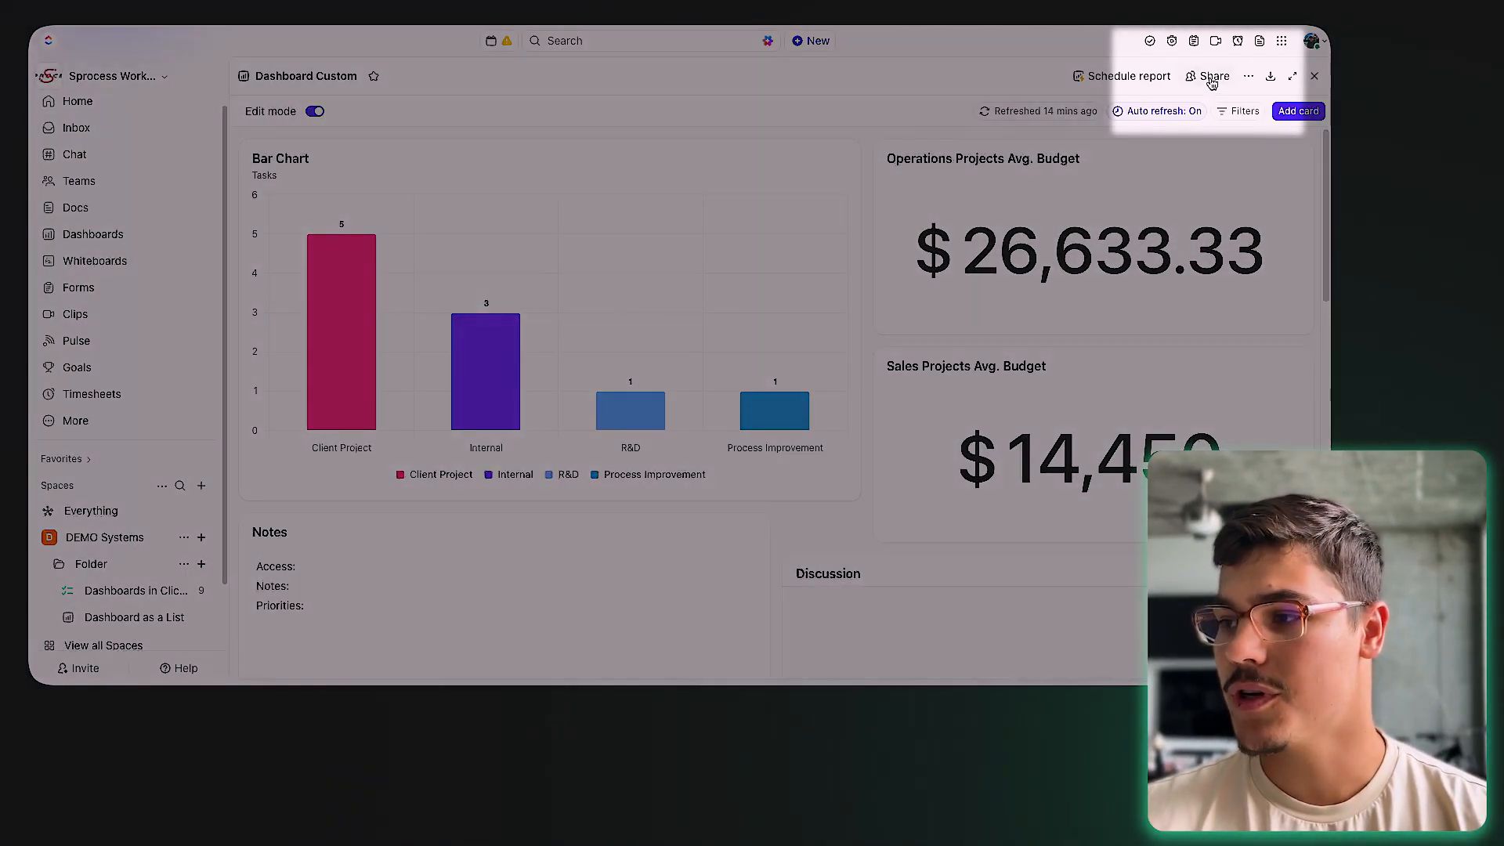
click(1208, 76)
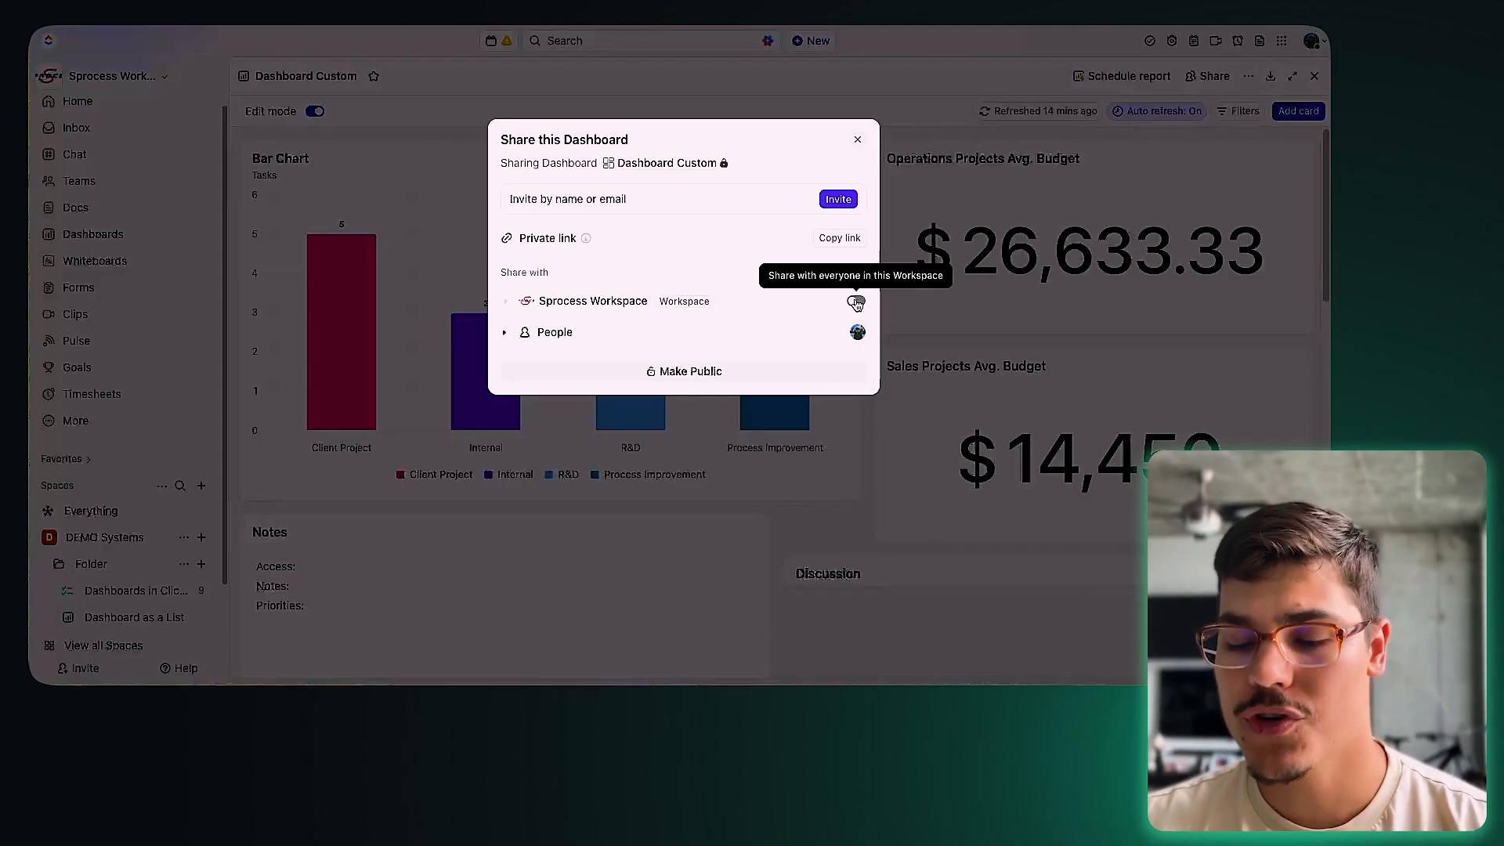
Step: Invite an outside e-mail address to the dashboard with the Guest role
click(684, 199)
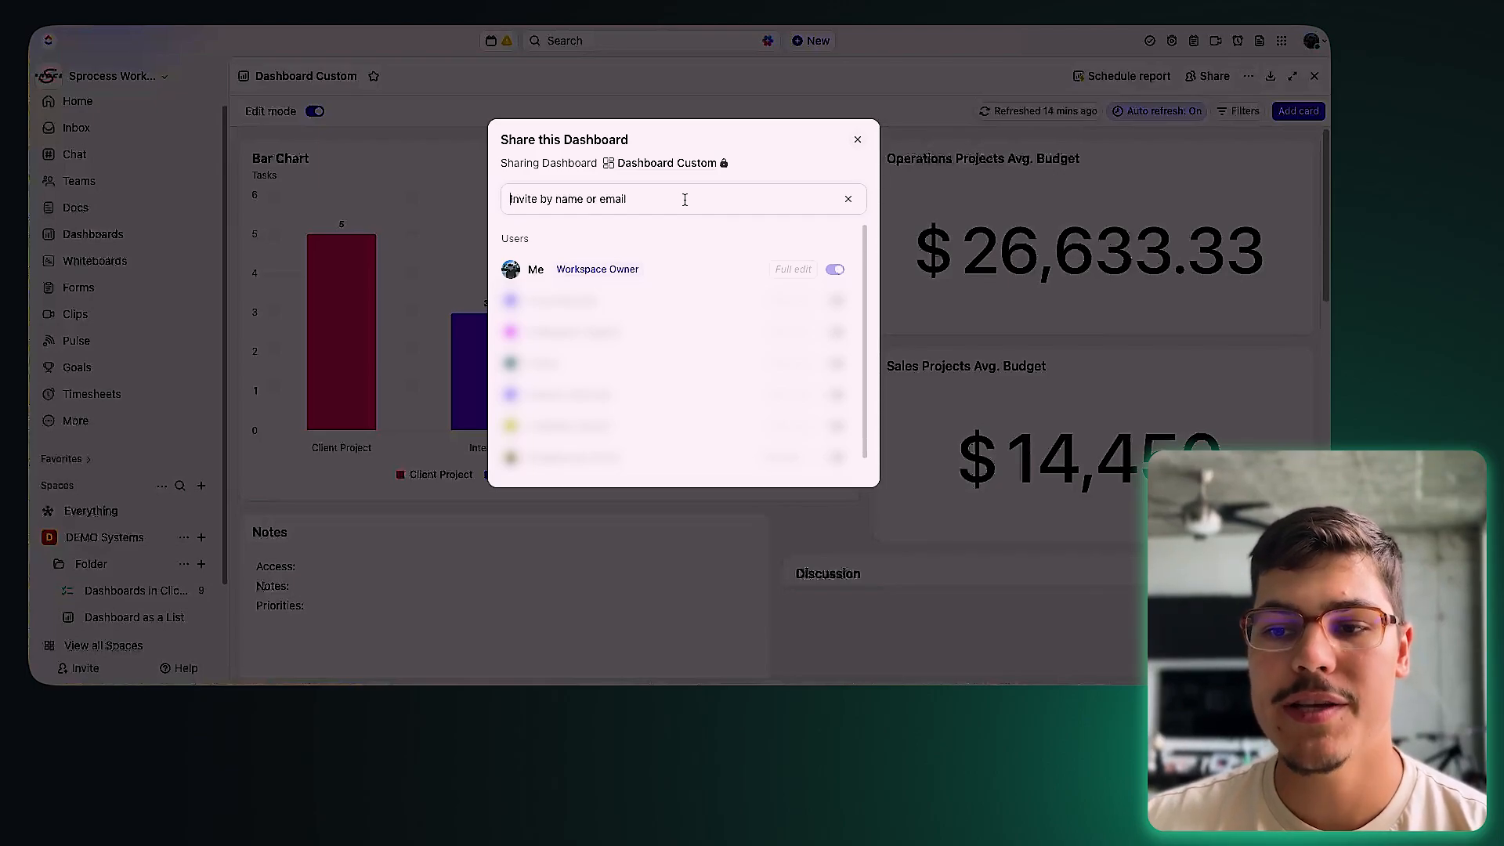
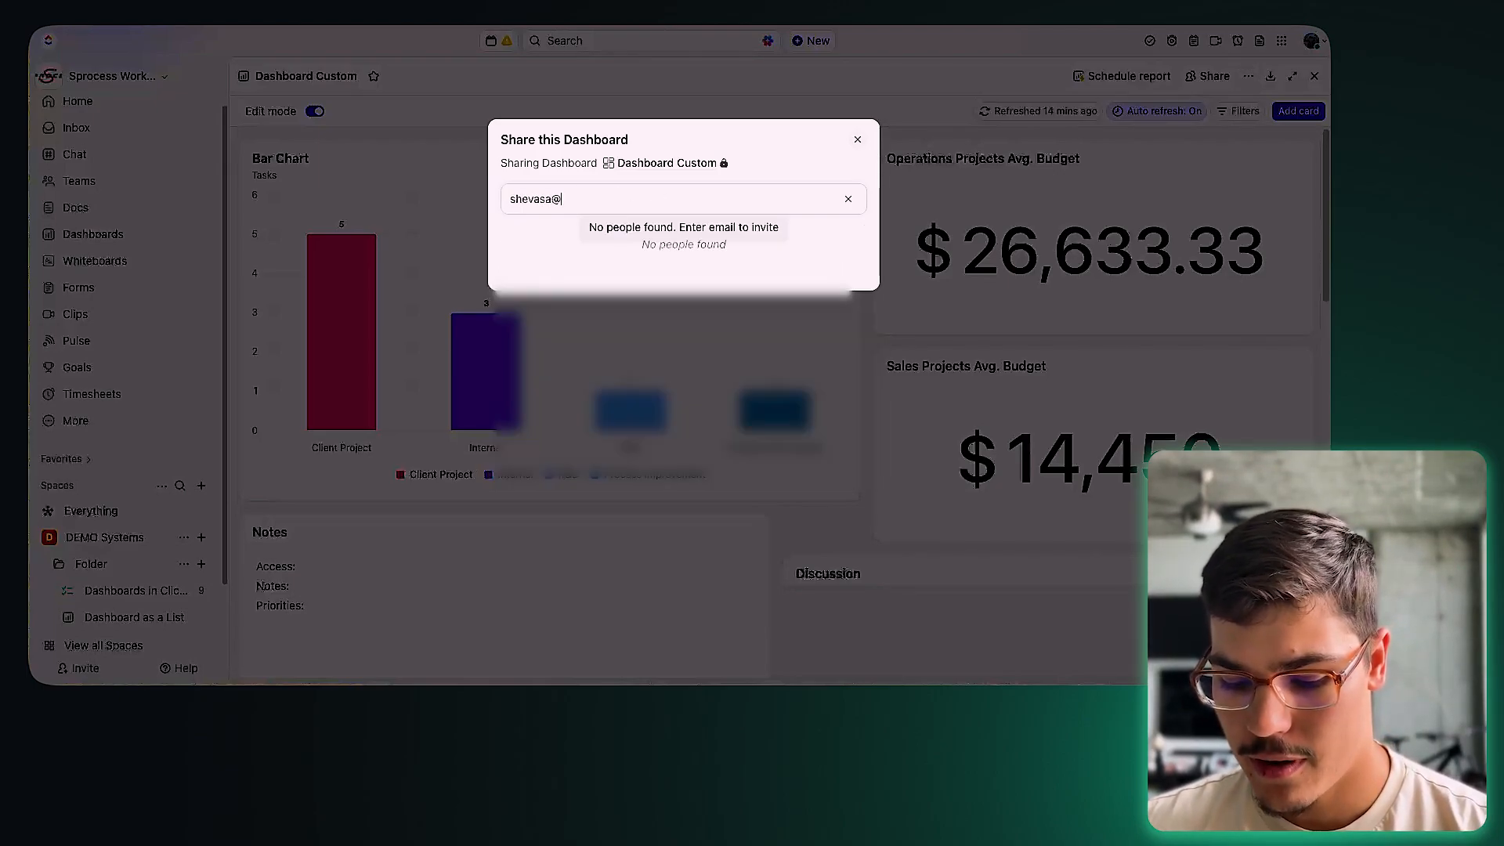
click(604, 231)
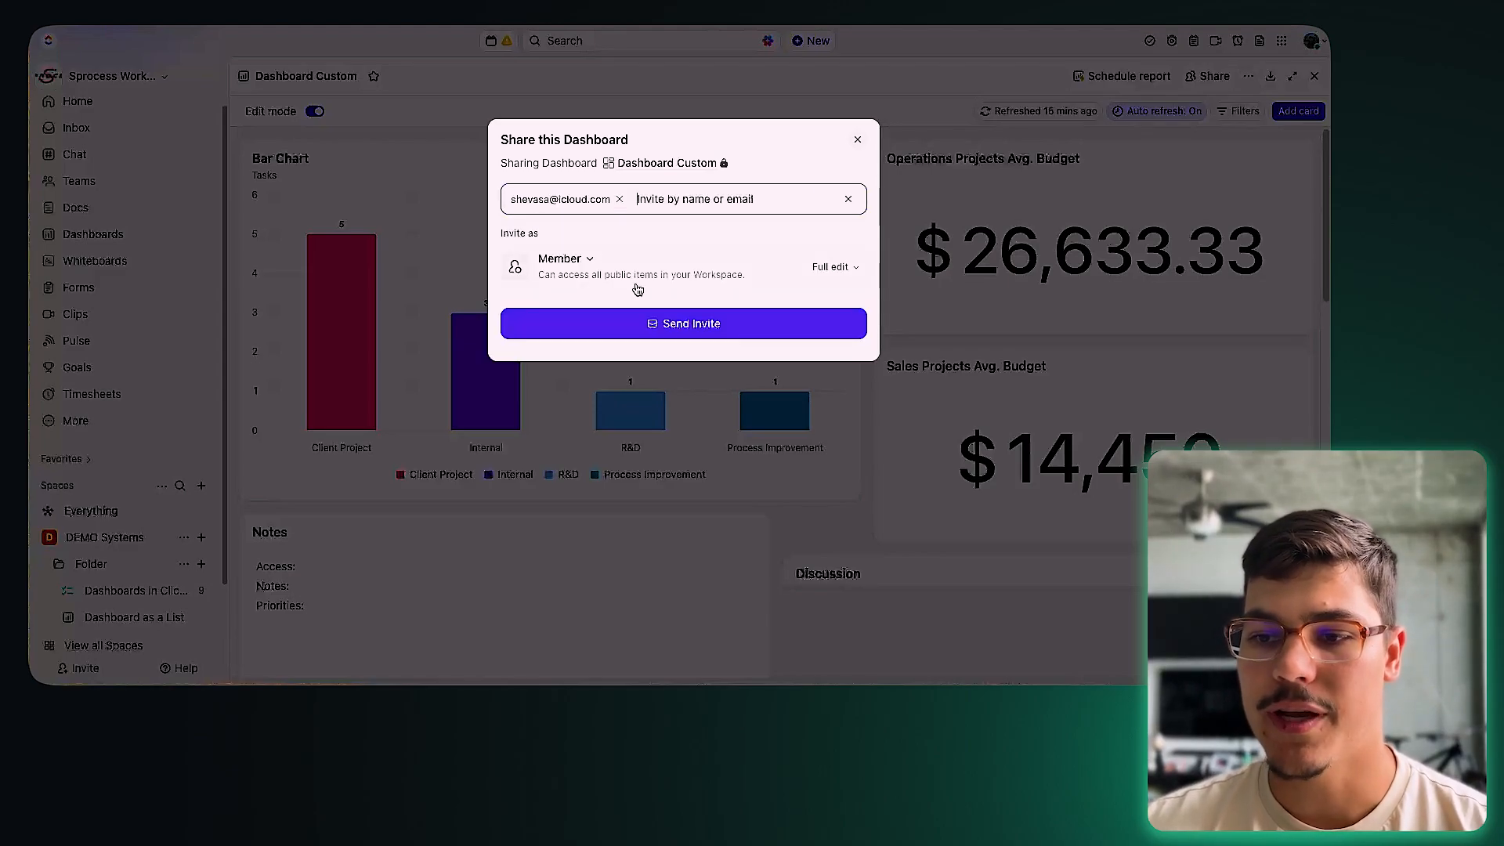
click(581, 263)
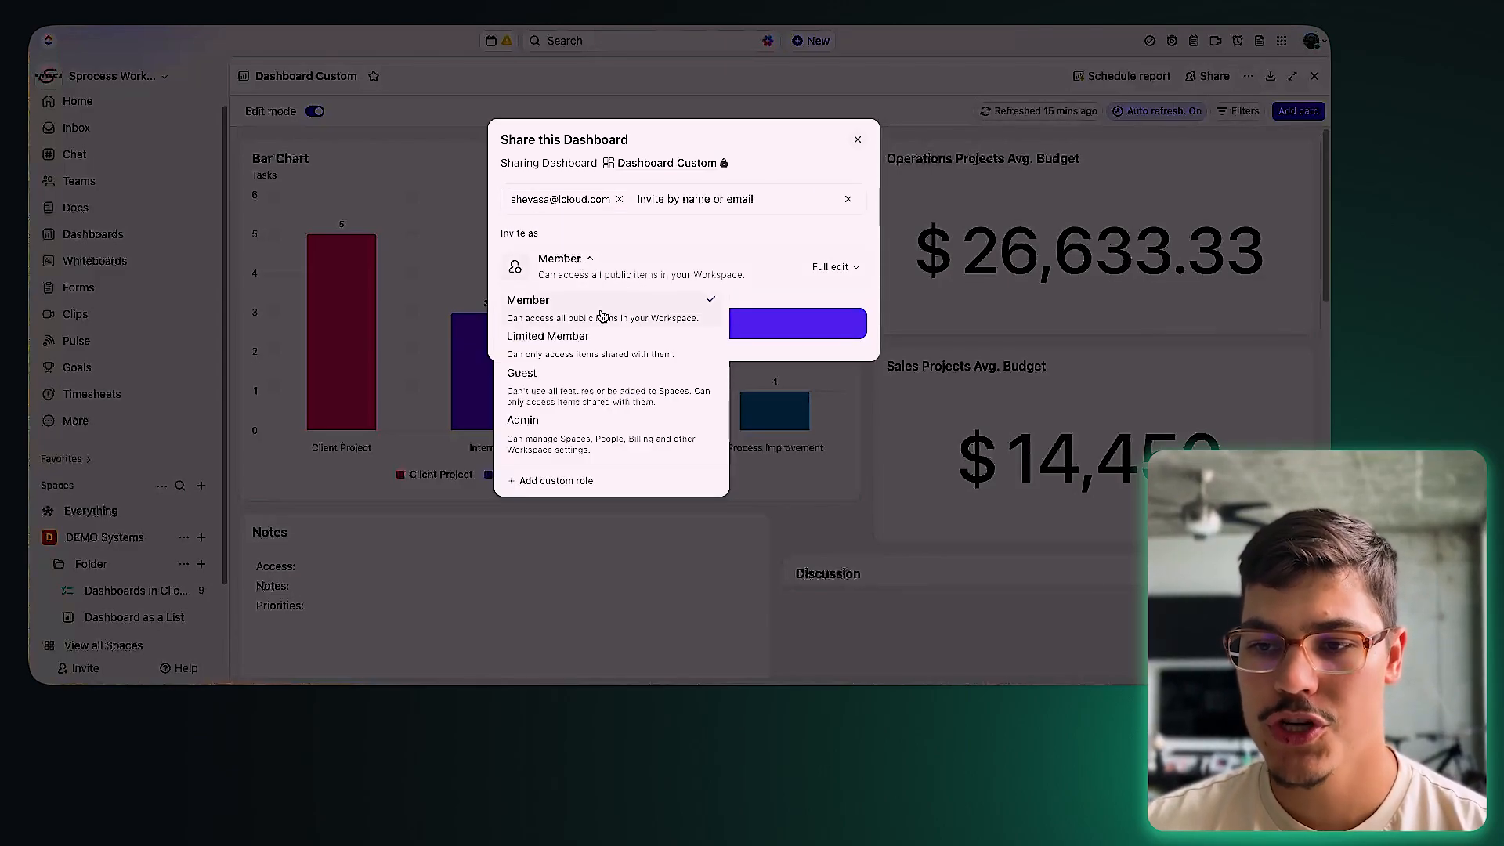
click(575, 392)
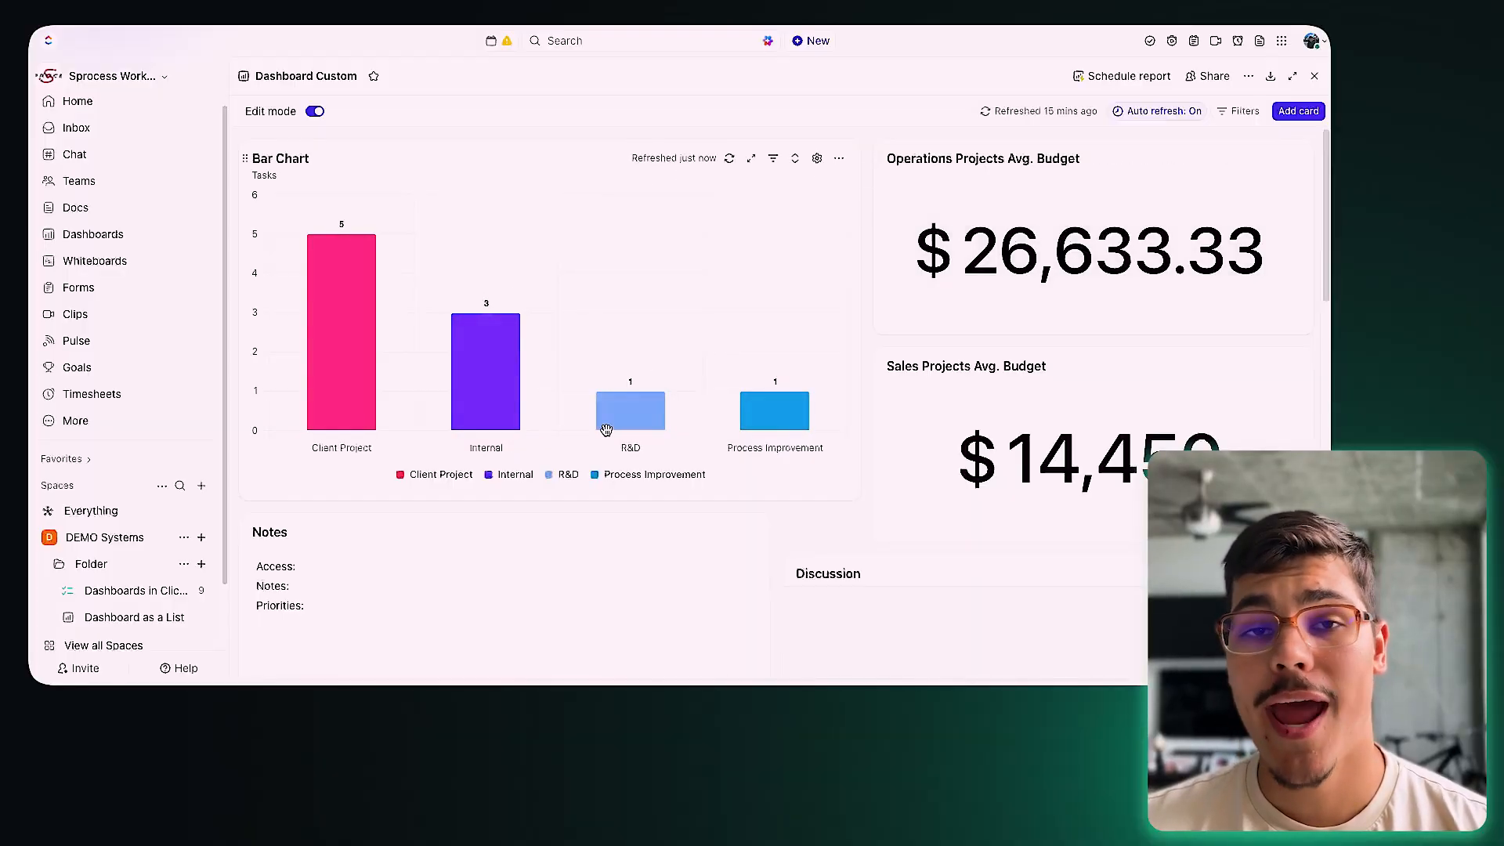
mouse_move(608, 423)
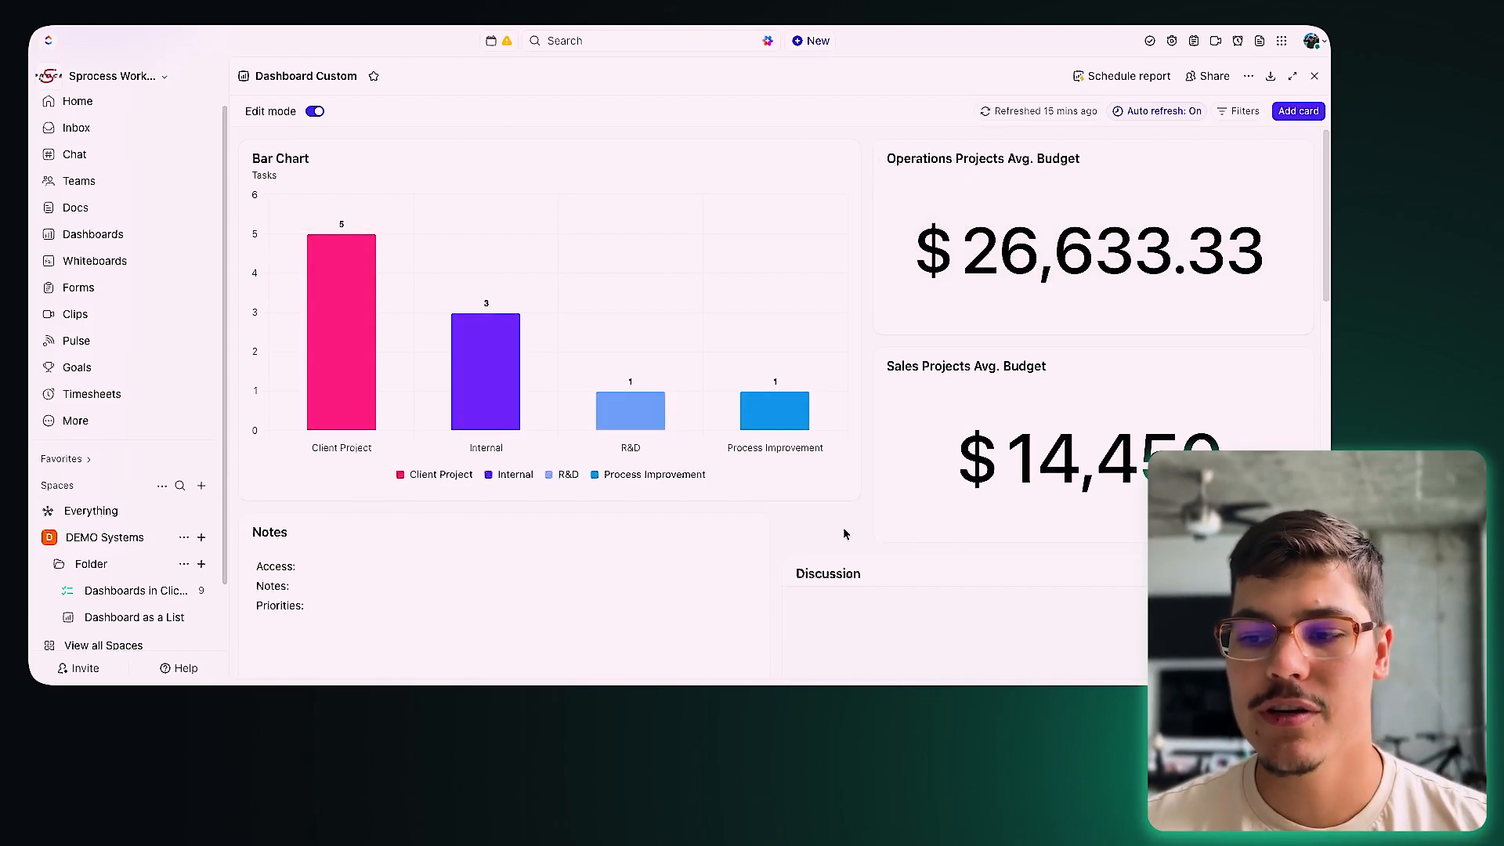
scroll(822, 533, down, 5)
scroll(822, 534, up, 5)
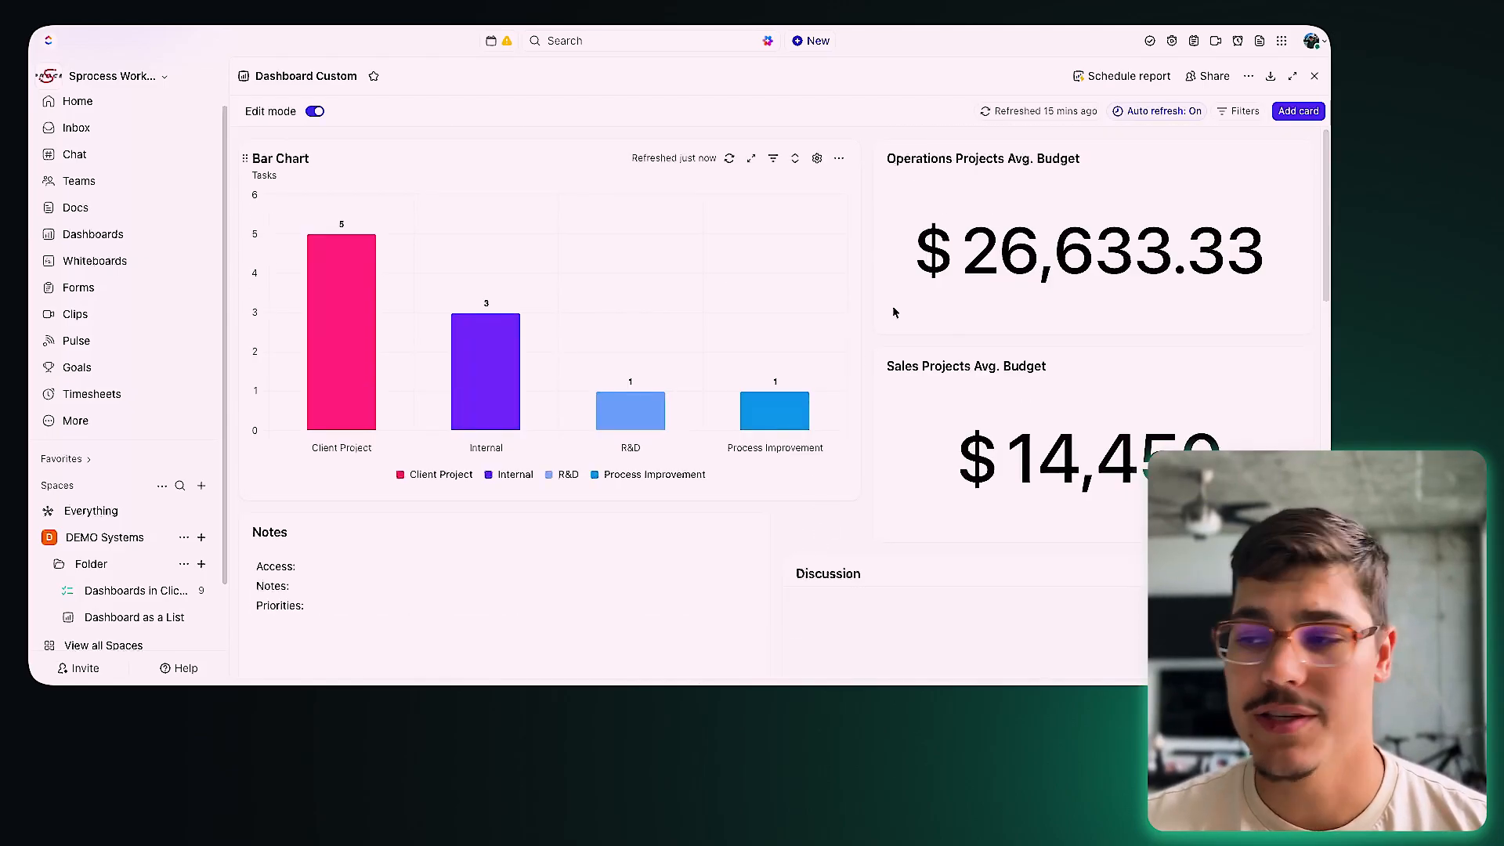
click(1206, 76)
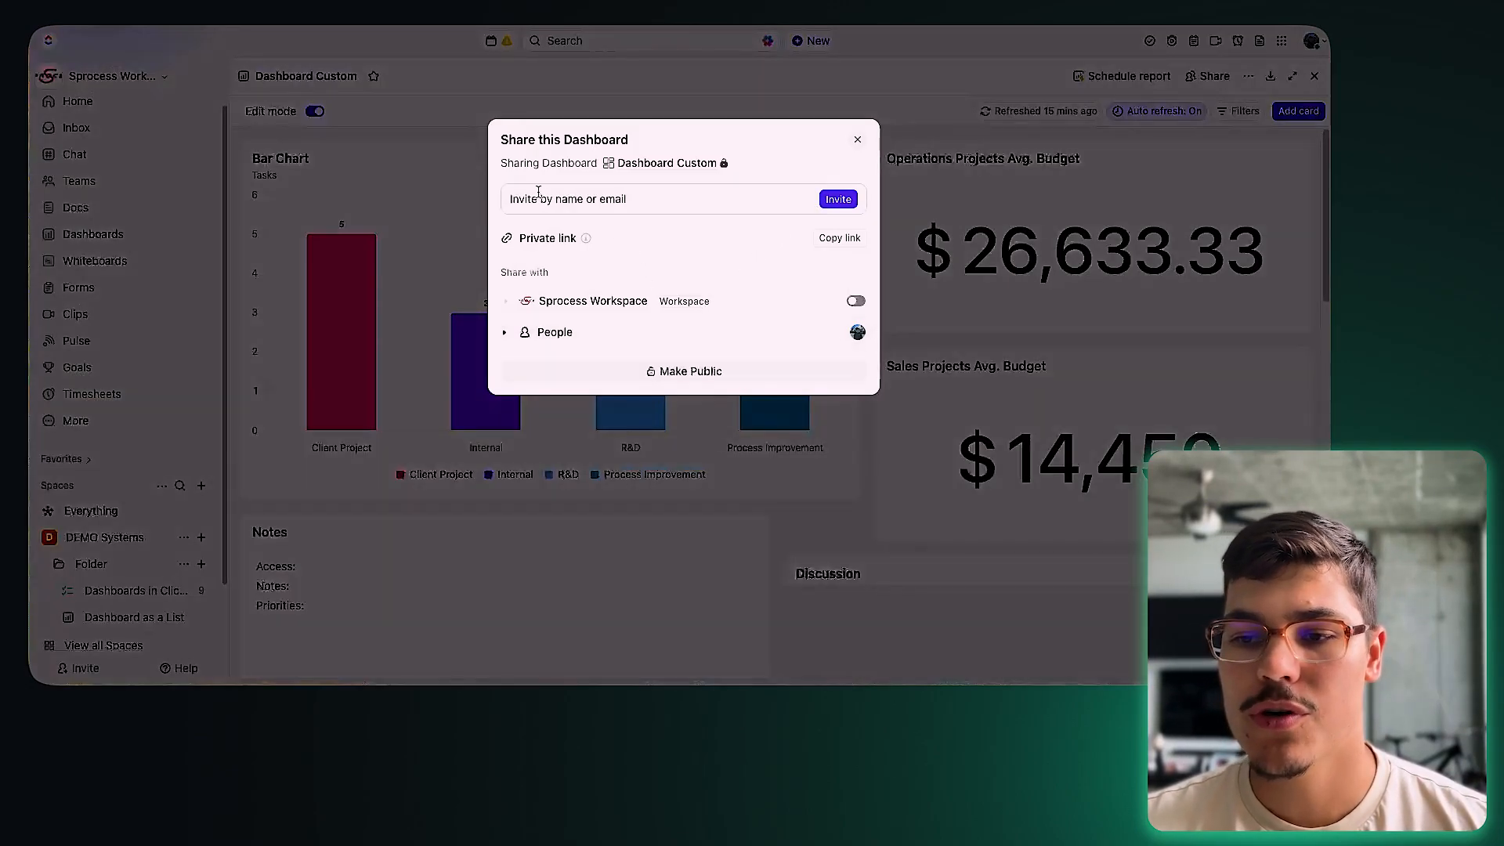
click(856, 141)
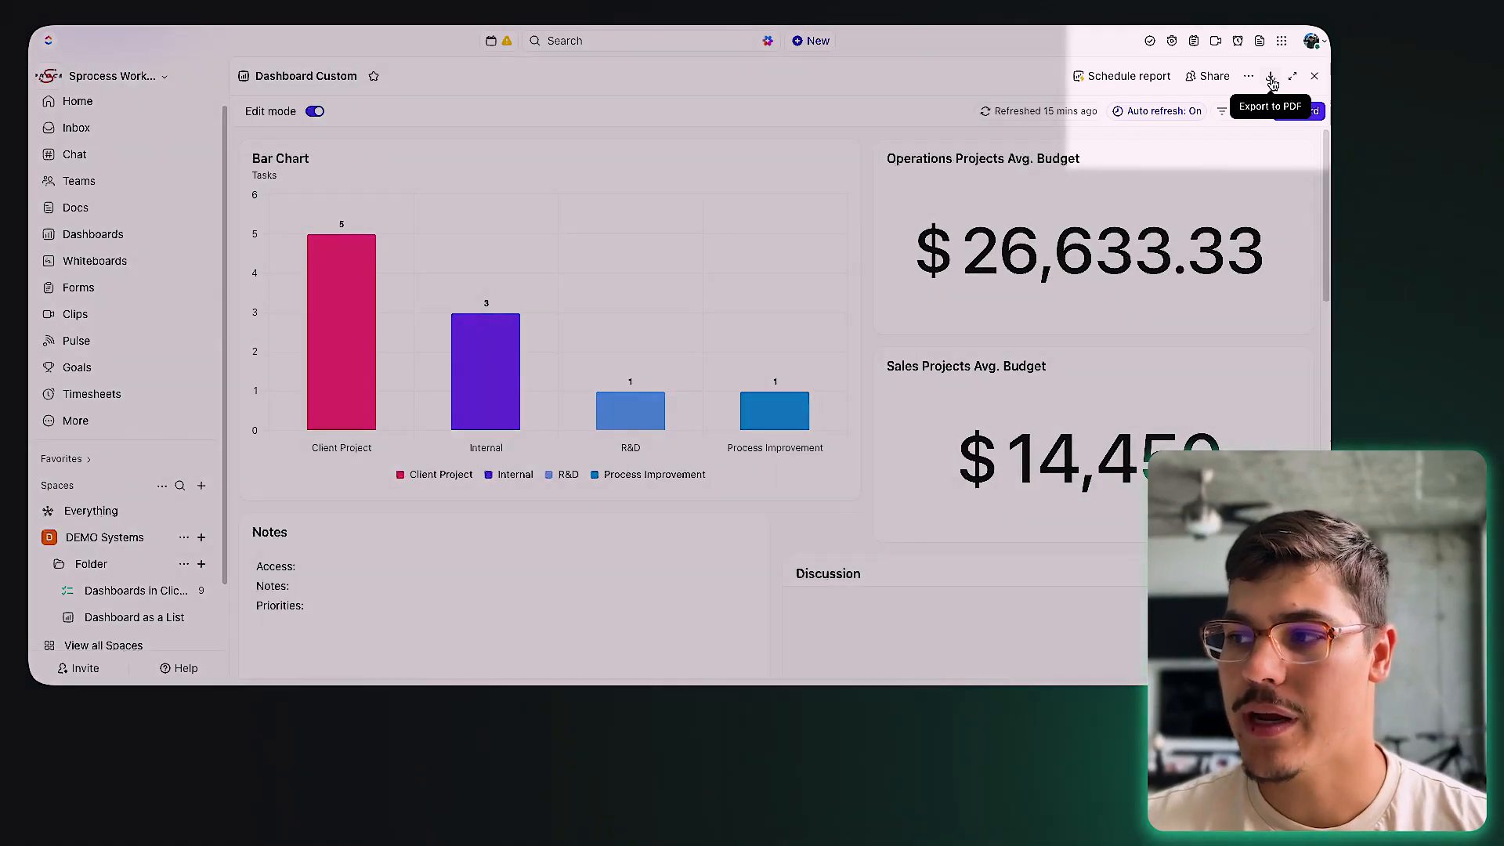
click(1271, 78)
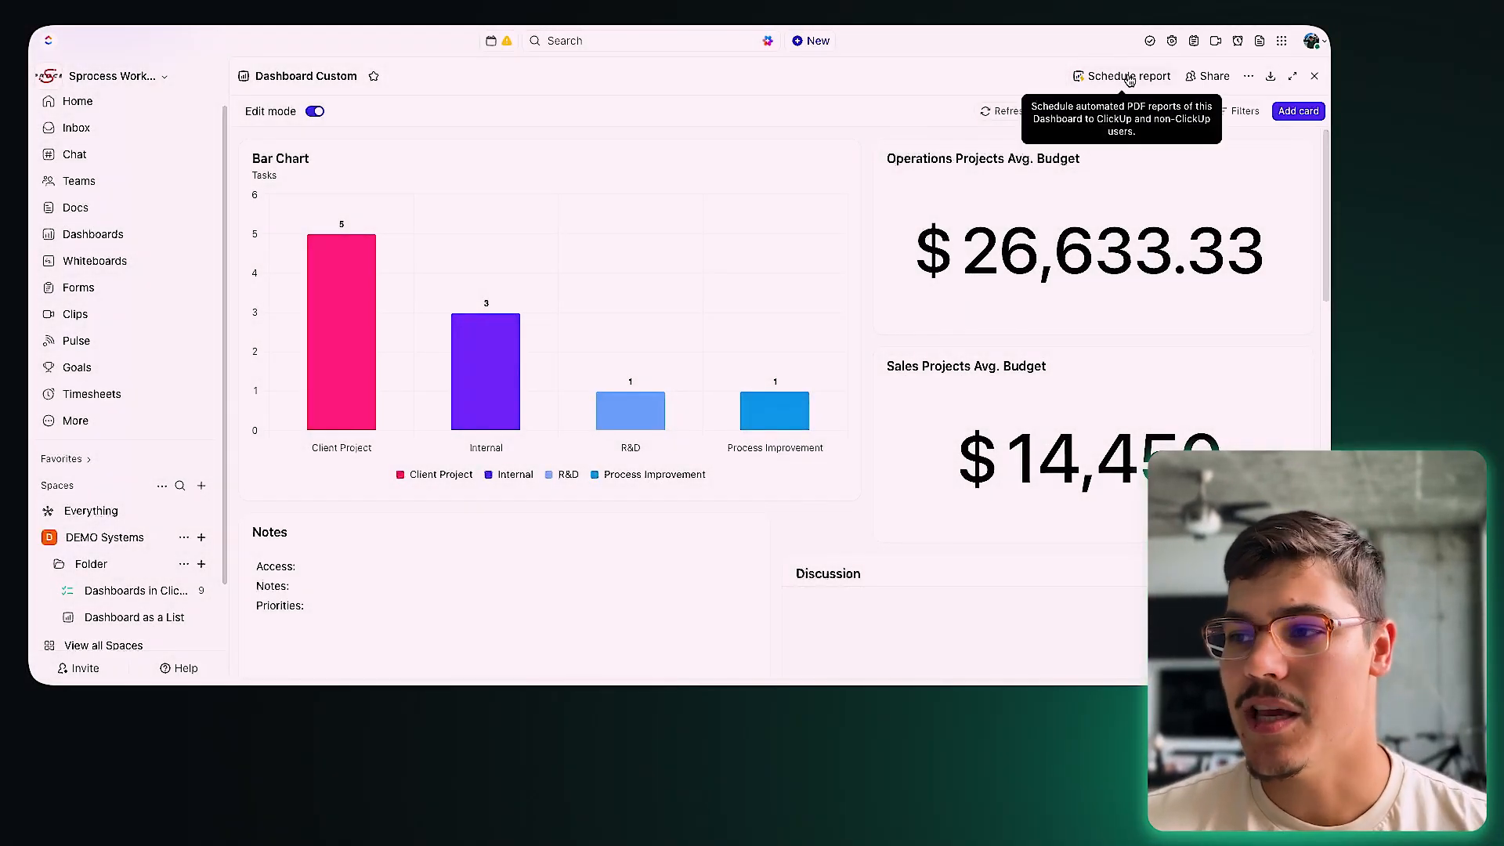
click(1128, 78)
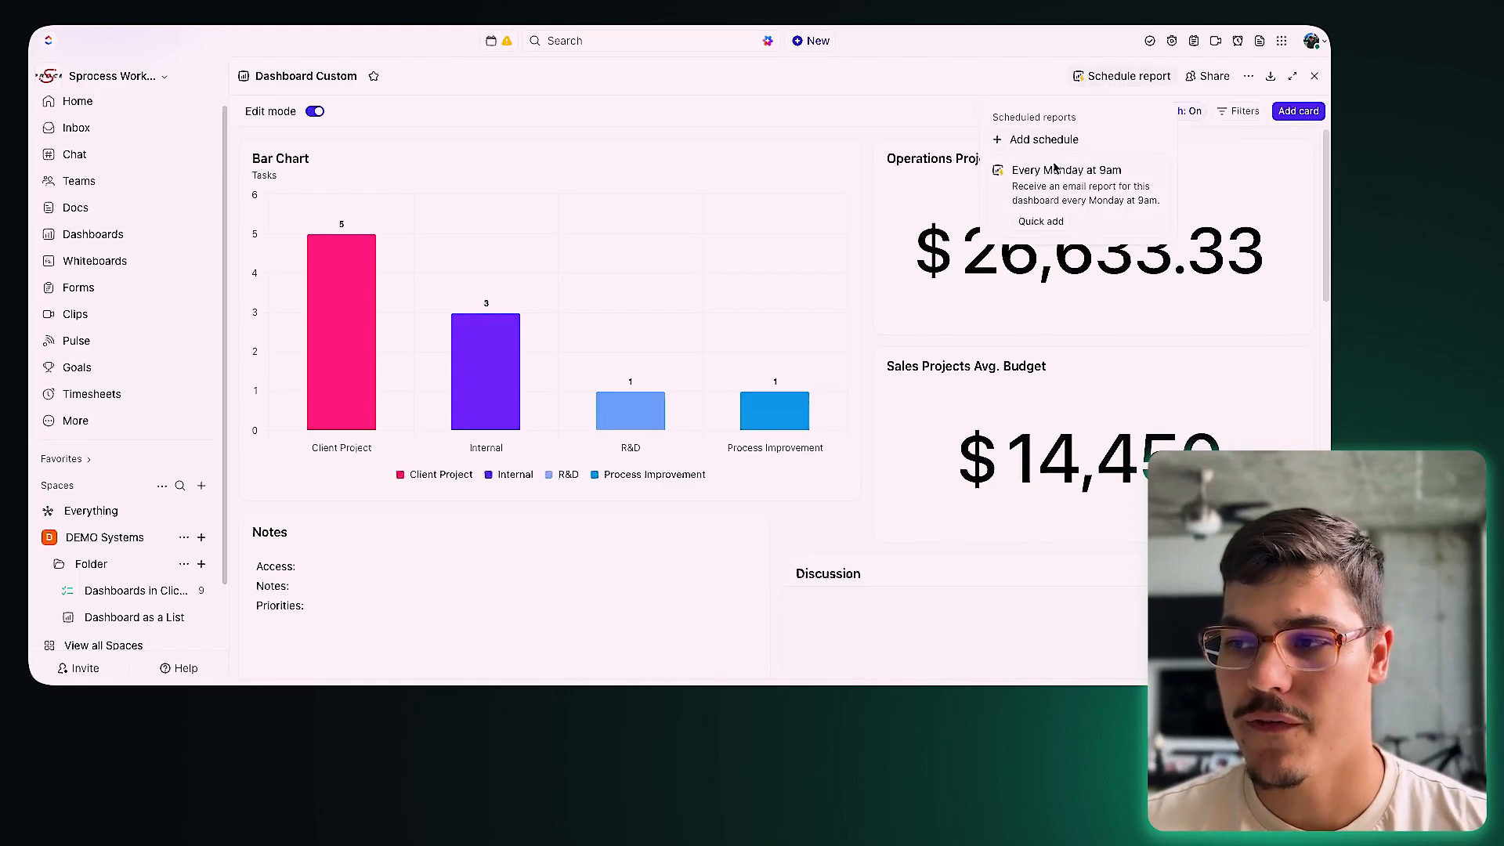
click(1048, 185)
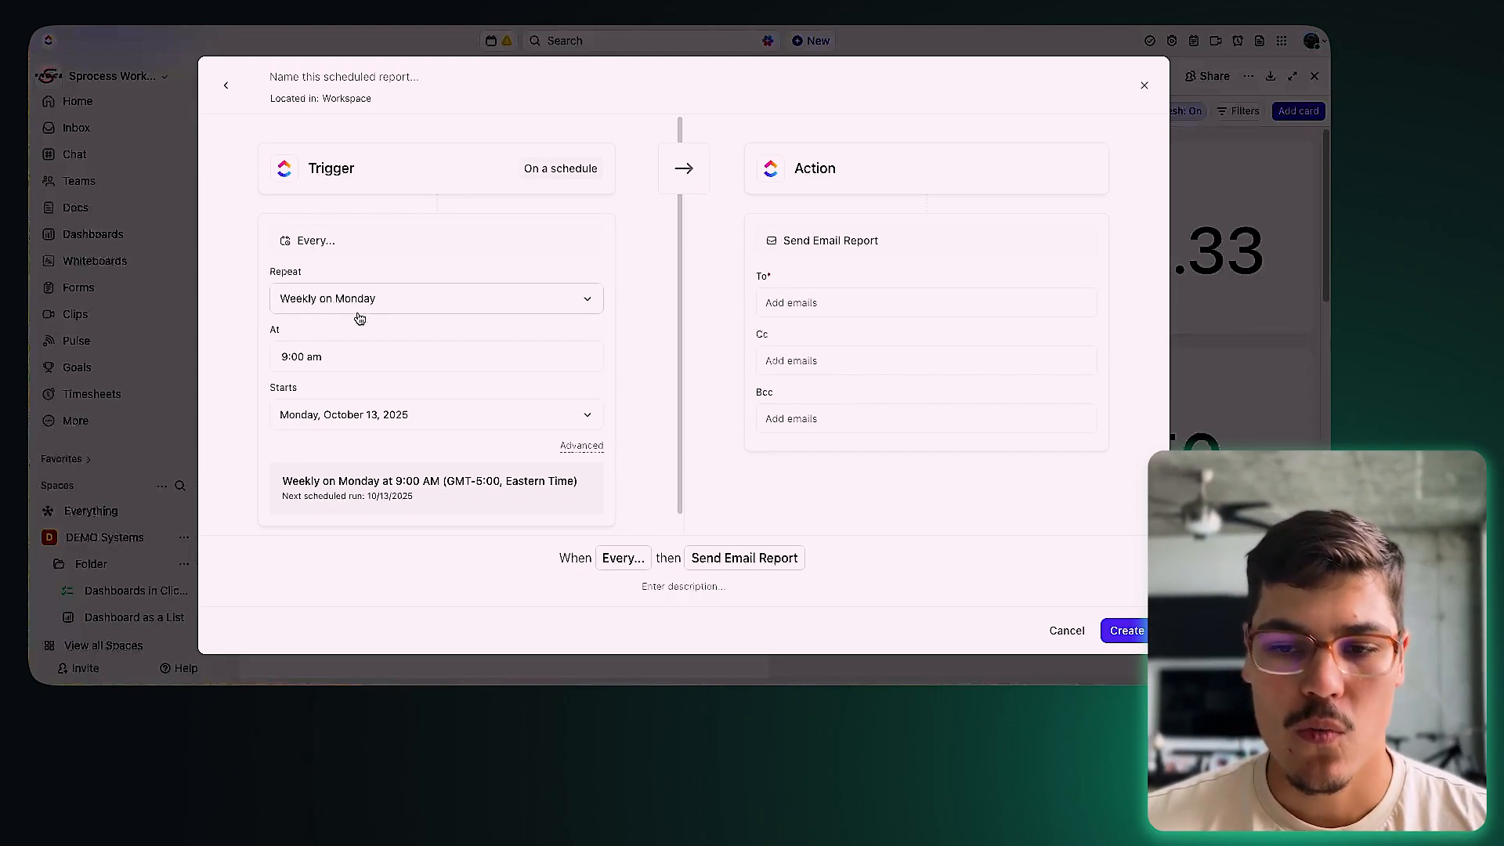
click(874, 300)
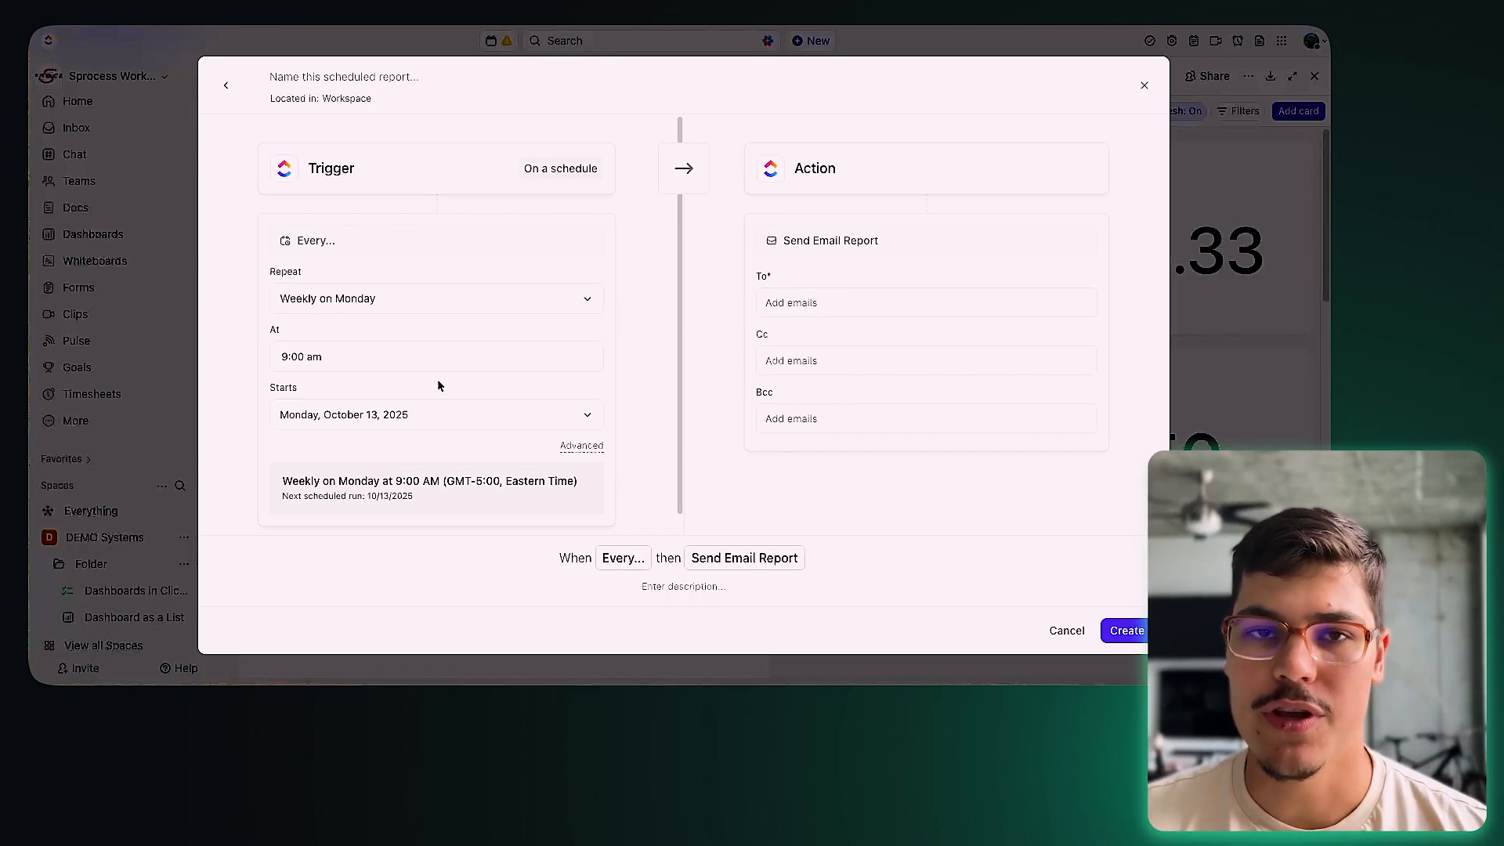
click(1144, 86)
scroll(694, 330, down, 6)
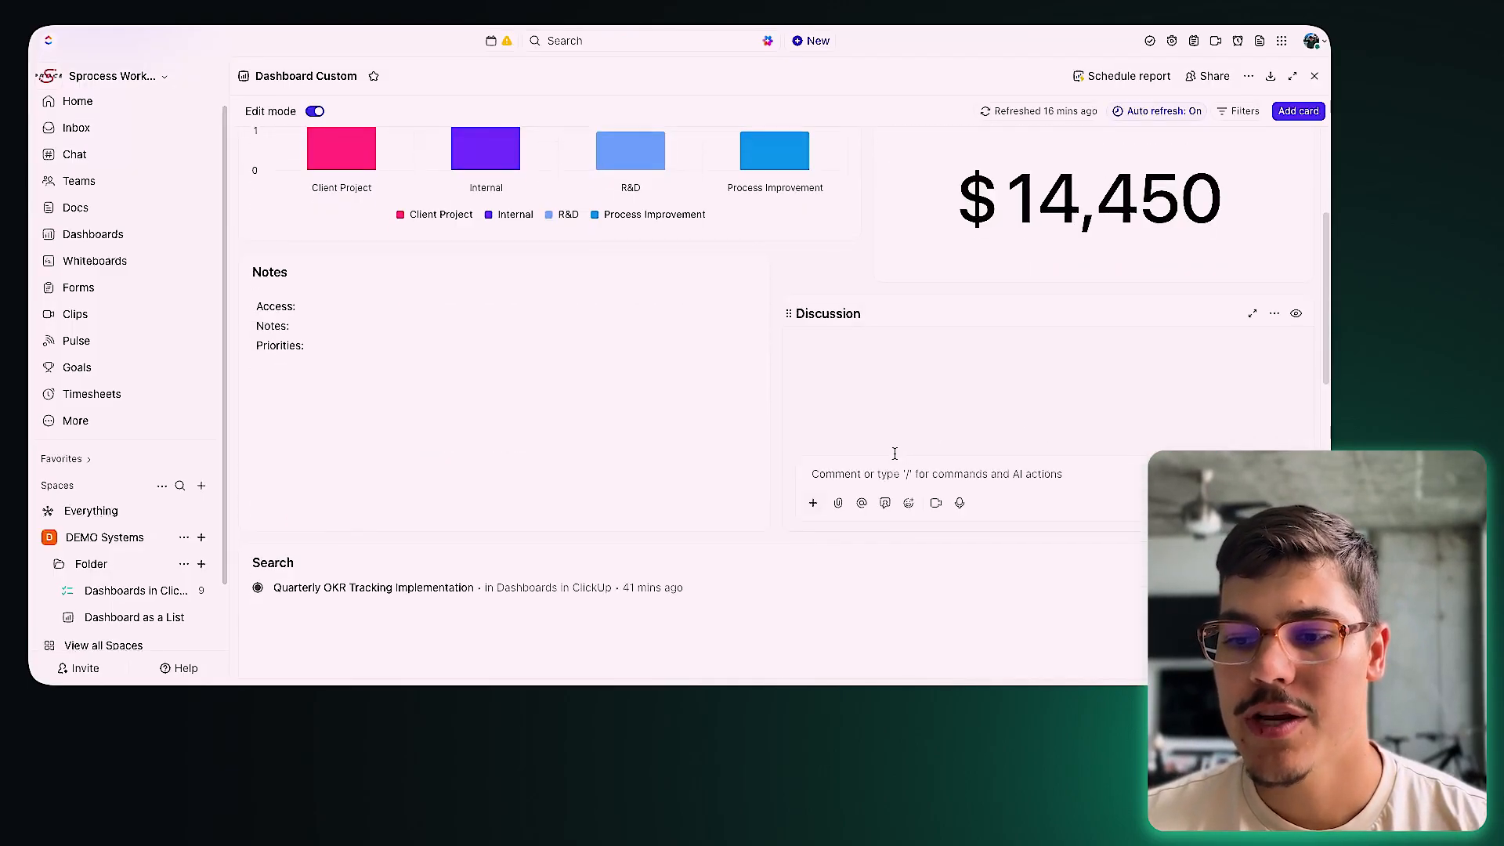
scroll(894, 452, down, 5)
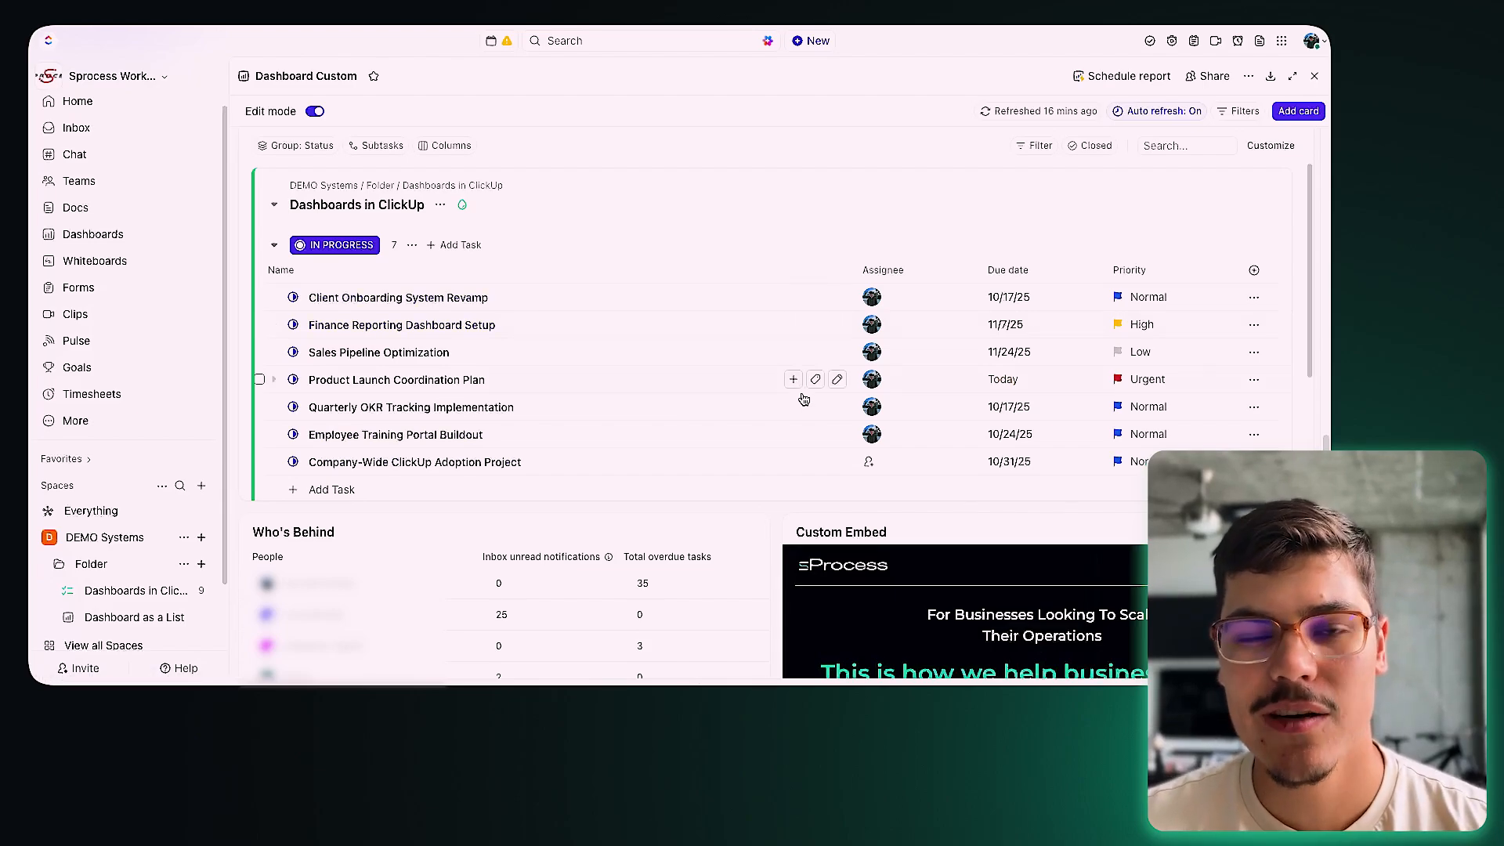
scroll(814, 380, up, 10)
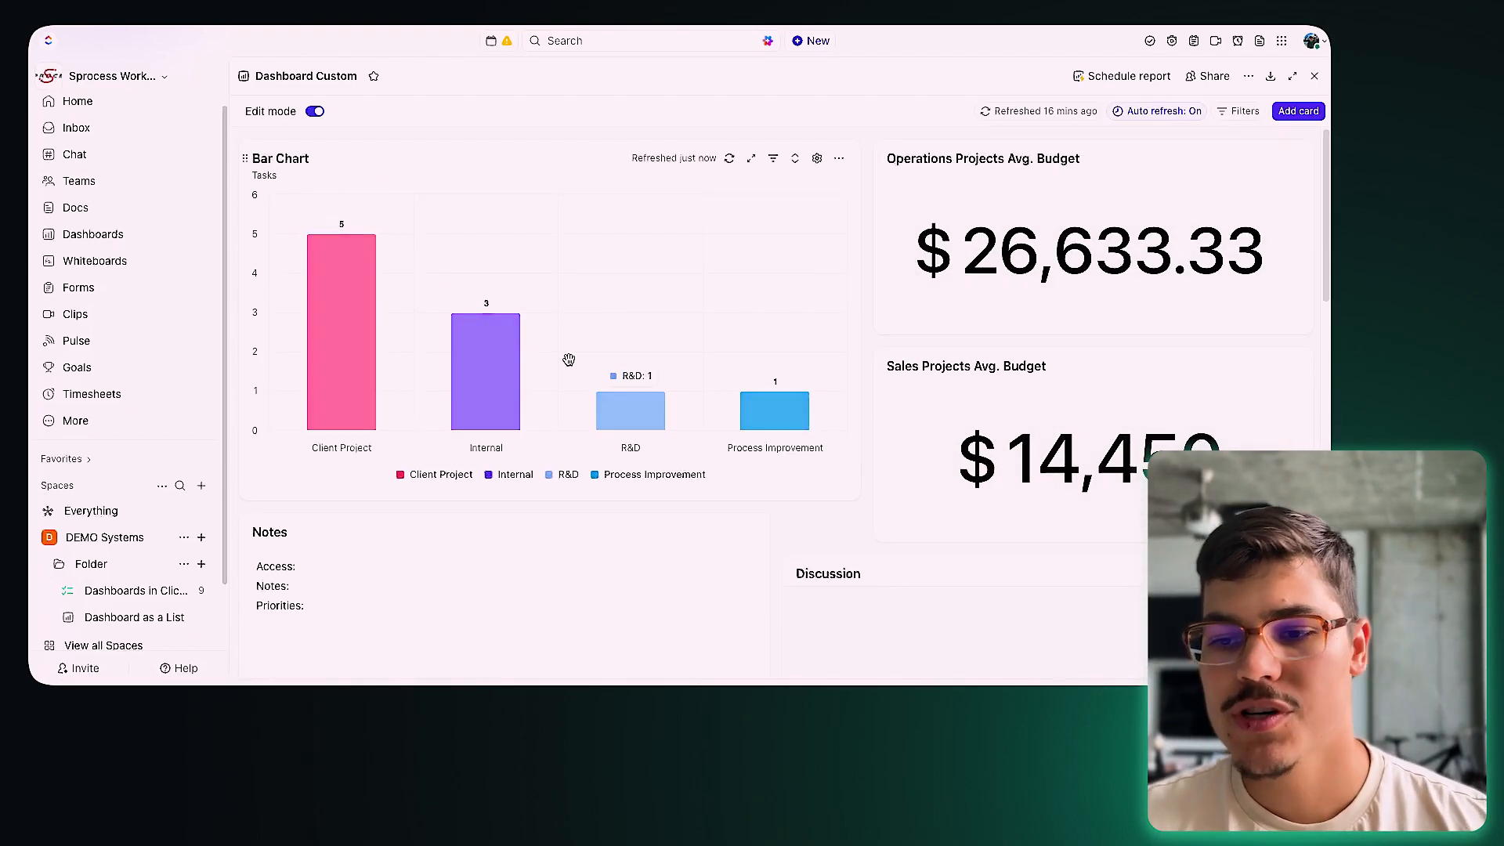